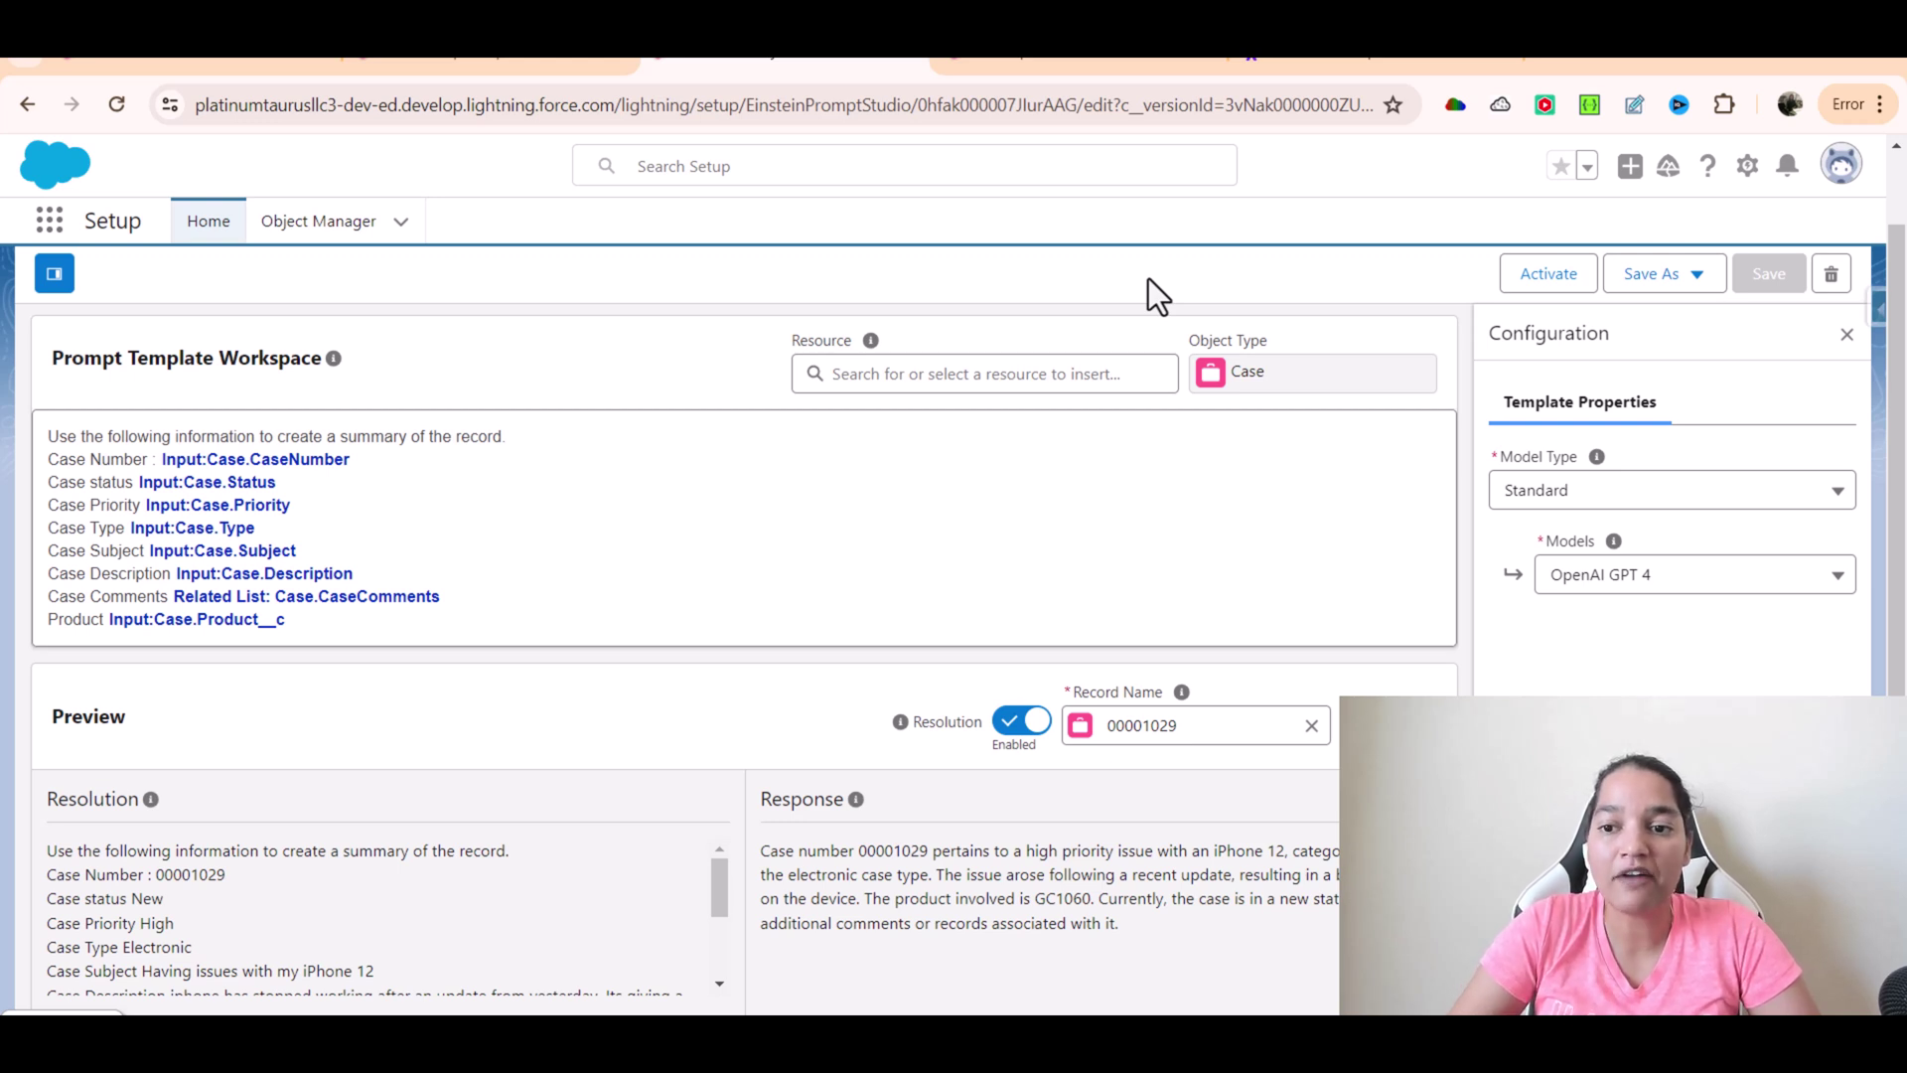
Step: Activate Version 1 of the Case Summary prompt template, then open Setup in a new tab
{"action": "left_click", "coordinate": [1552, 278]}
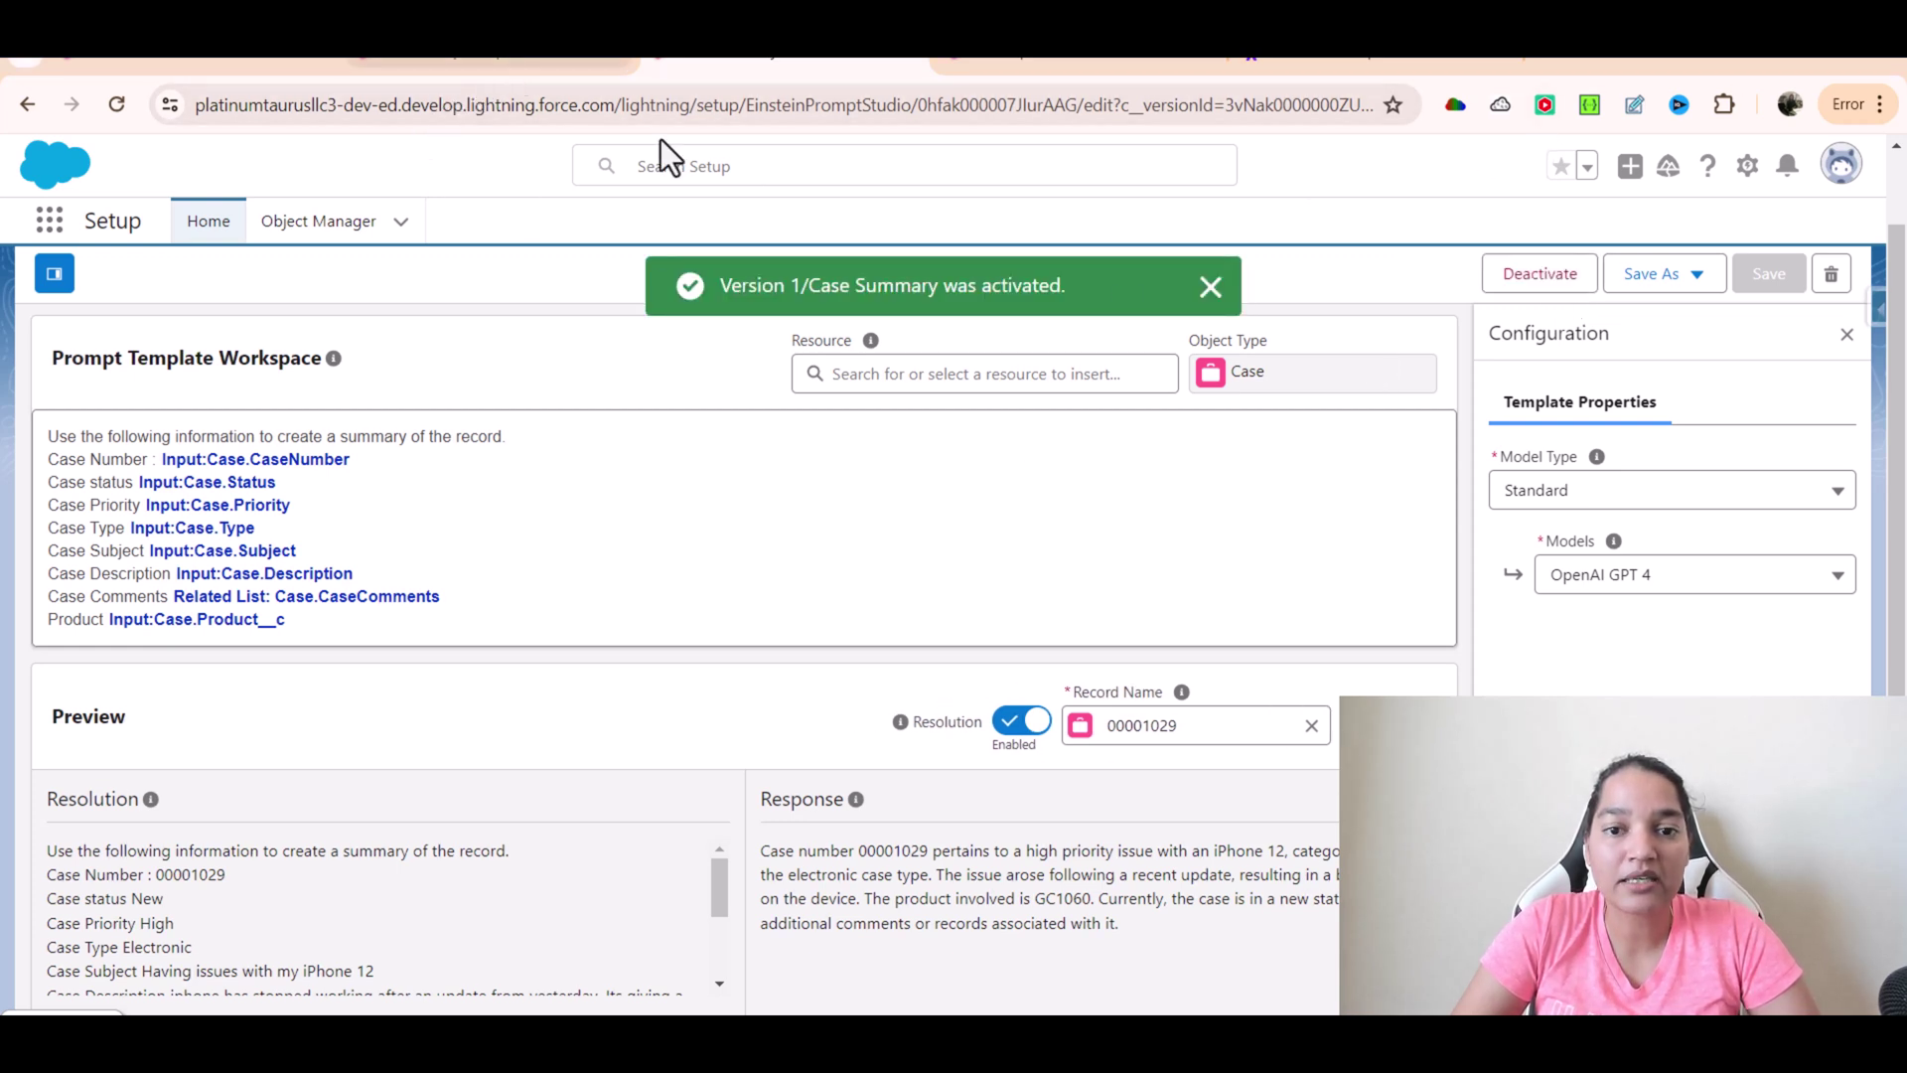
{"action": "left_click", "coordinate": [1750, 171]}
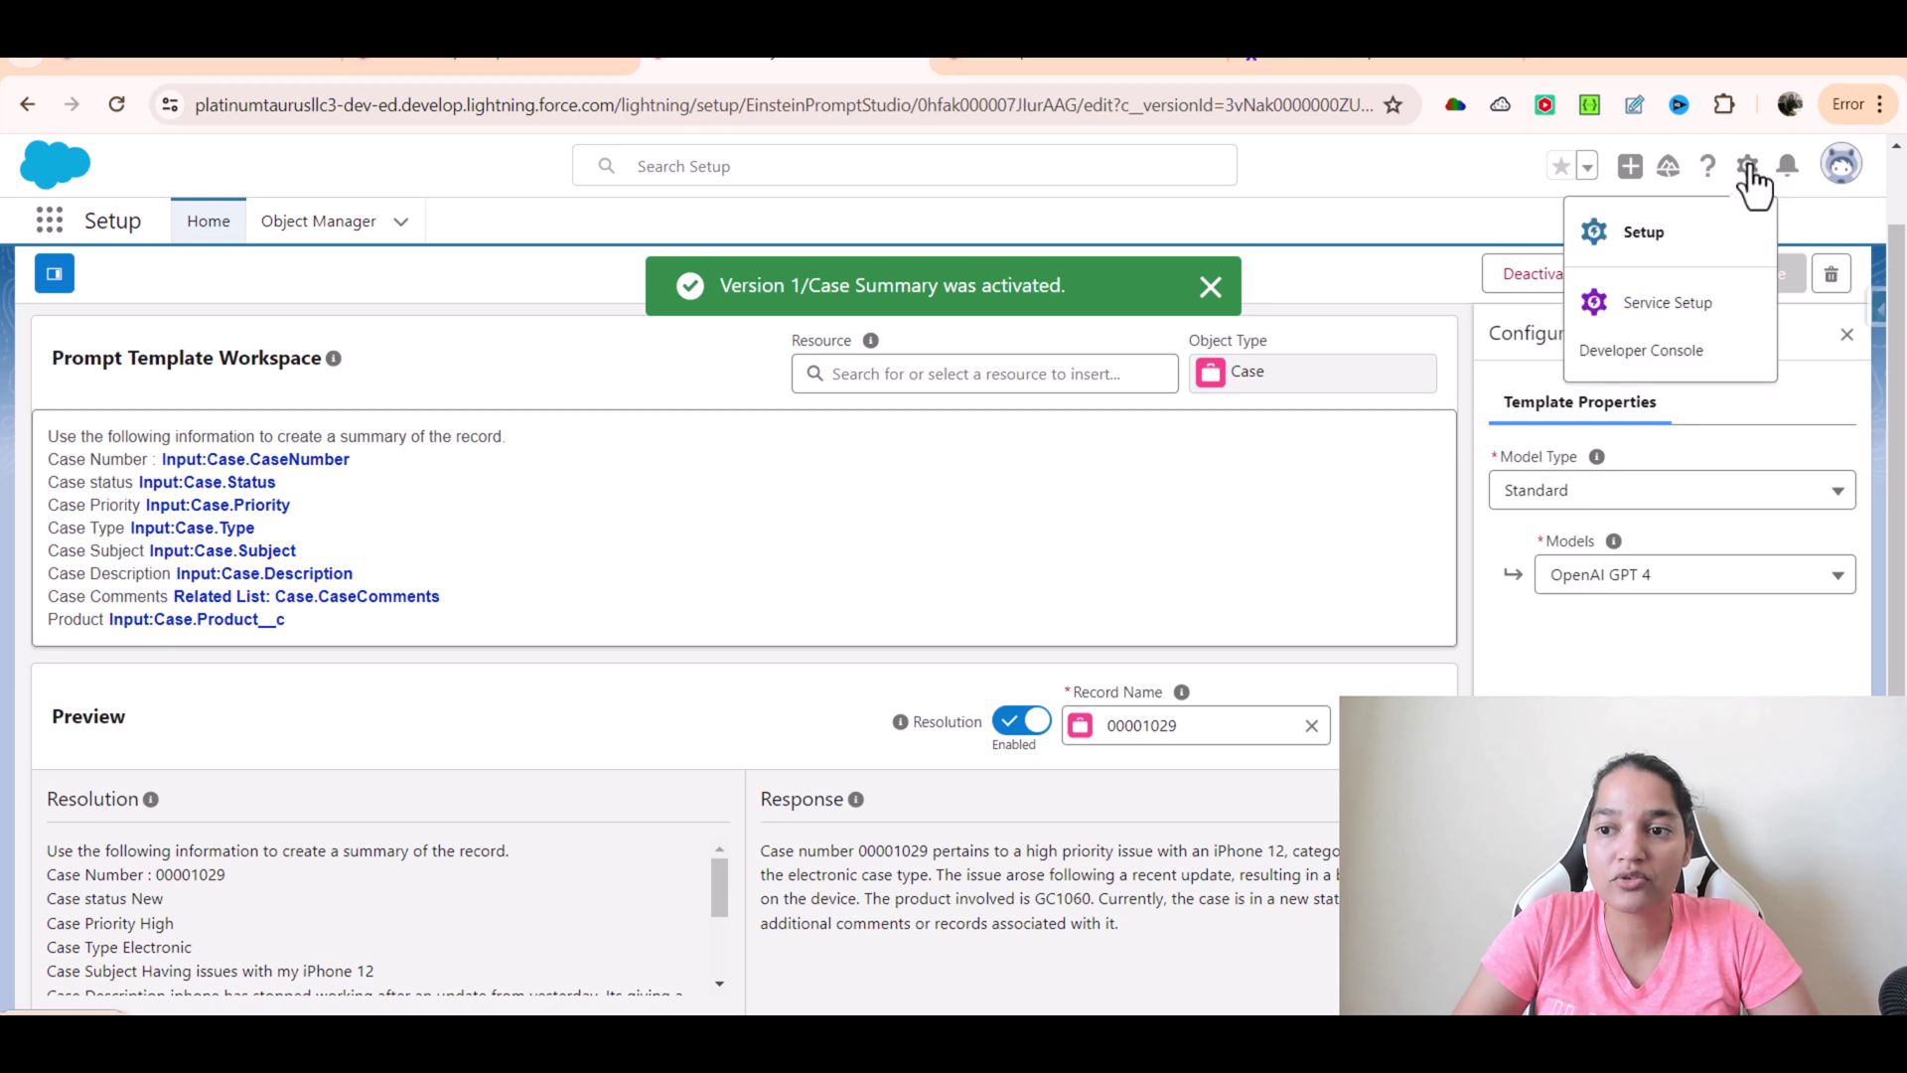
{"action": "right_click", "coordinate": [1686, 257]}
{"action": "left_click", "coordinate": [1530, 280]}
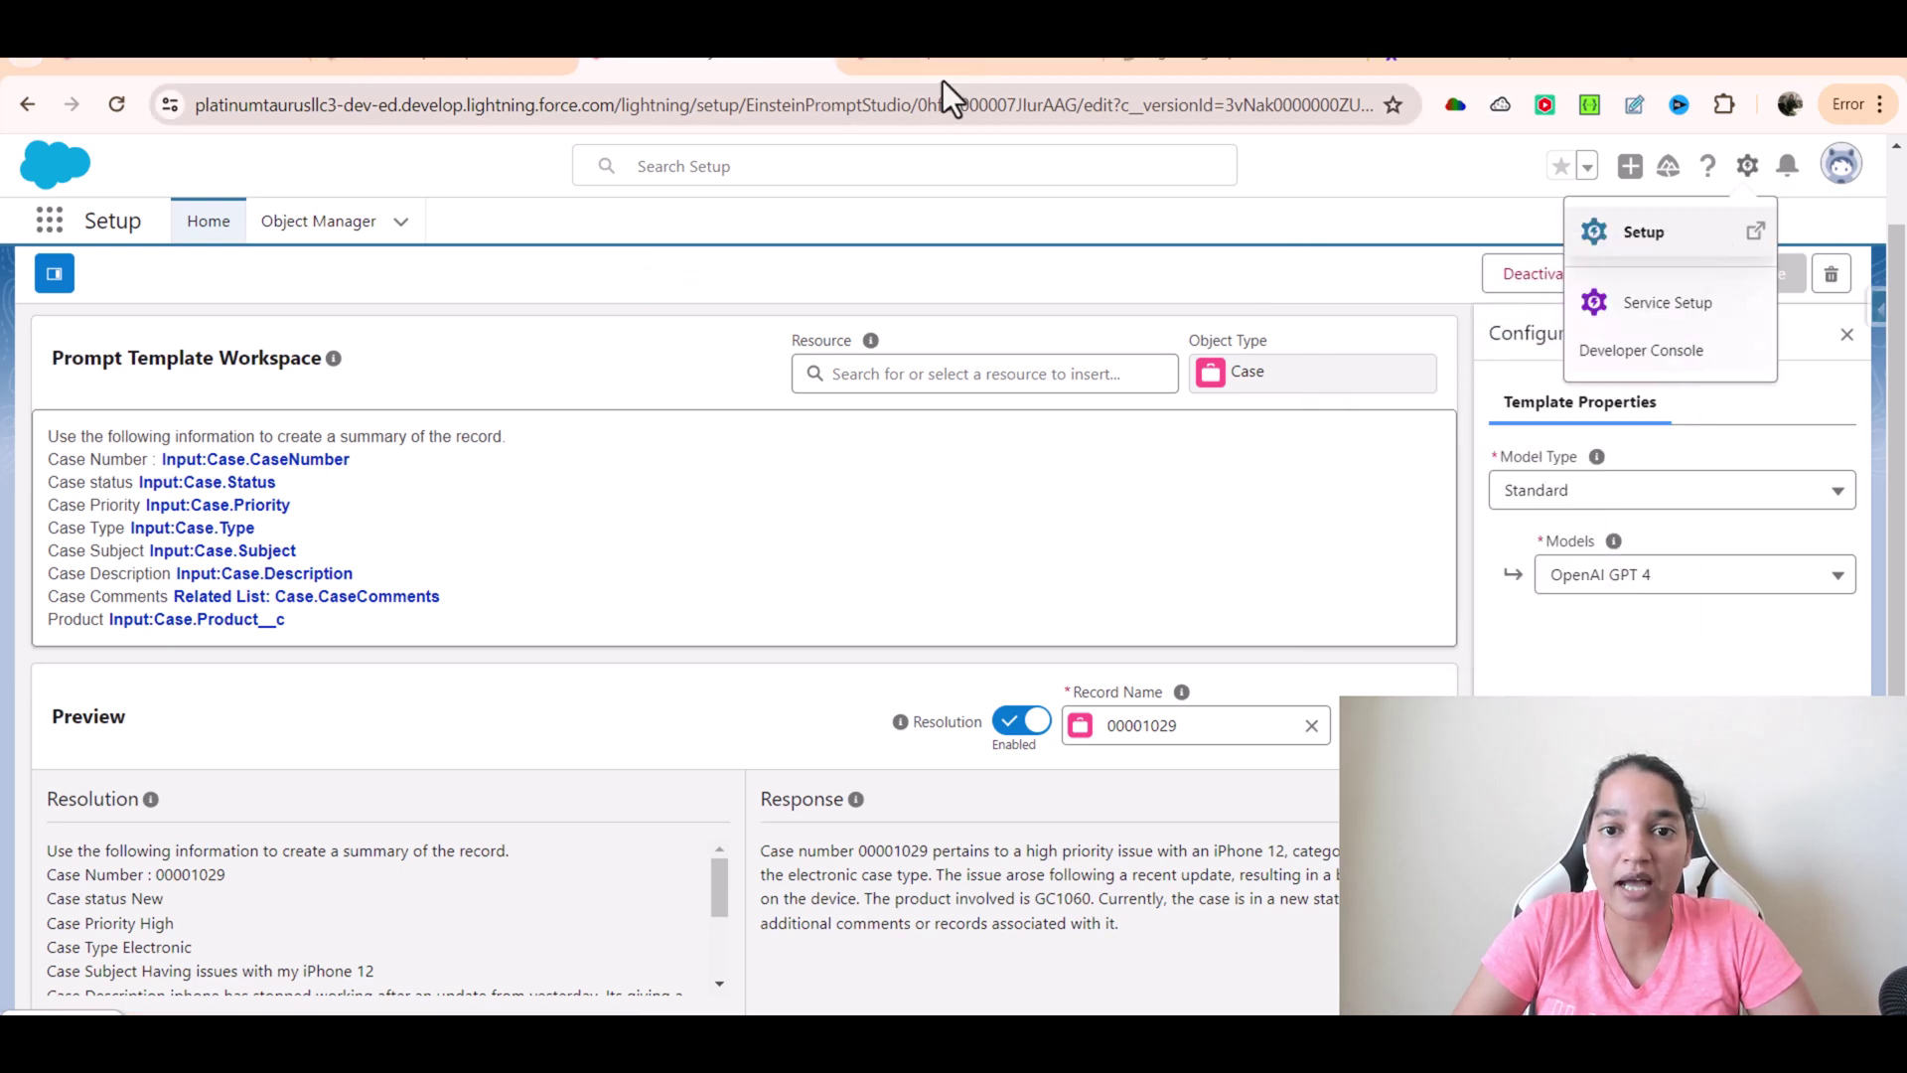
Step: In the Setup tab, find Flows via Quick Find 'flow' and start a New Flow
{"action": "left_click", "coordinate": [1237, 62]}
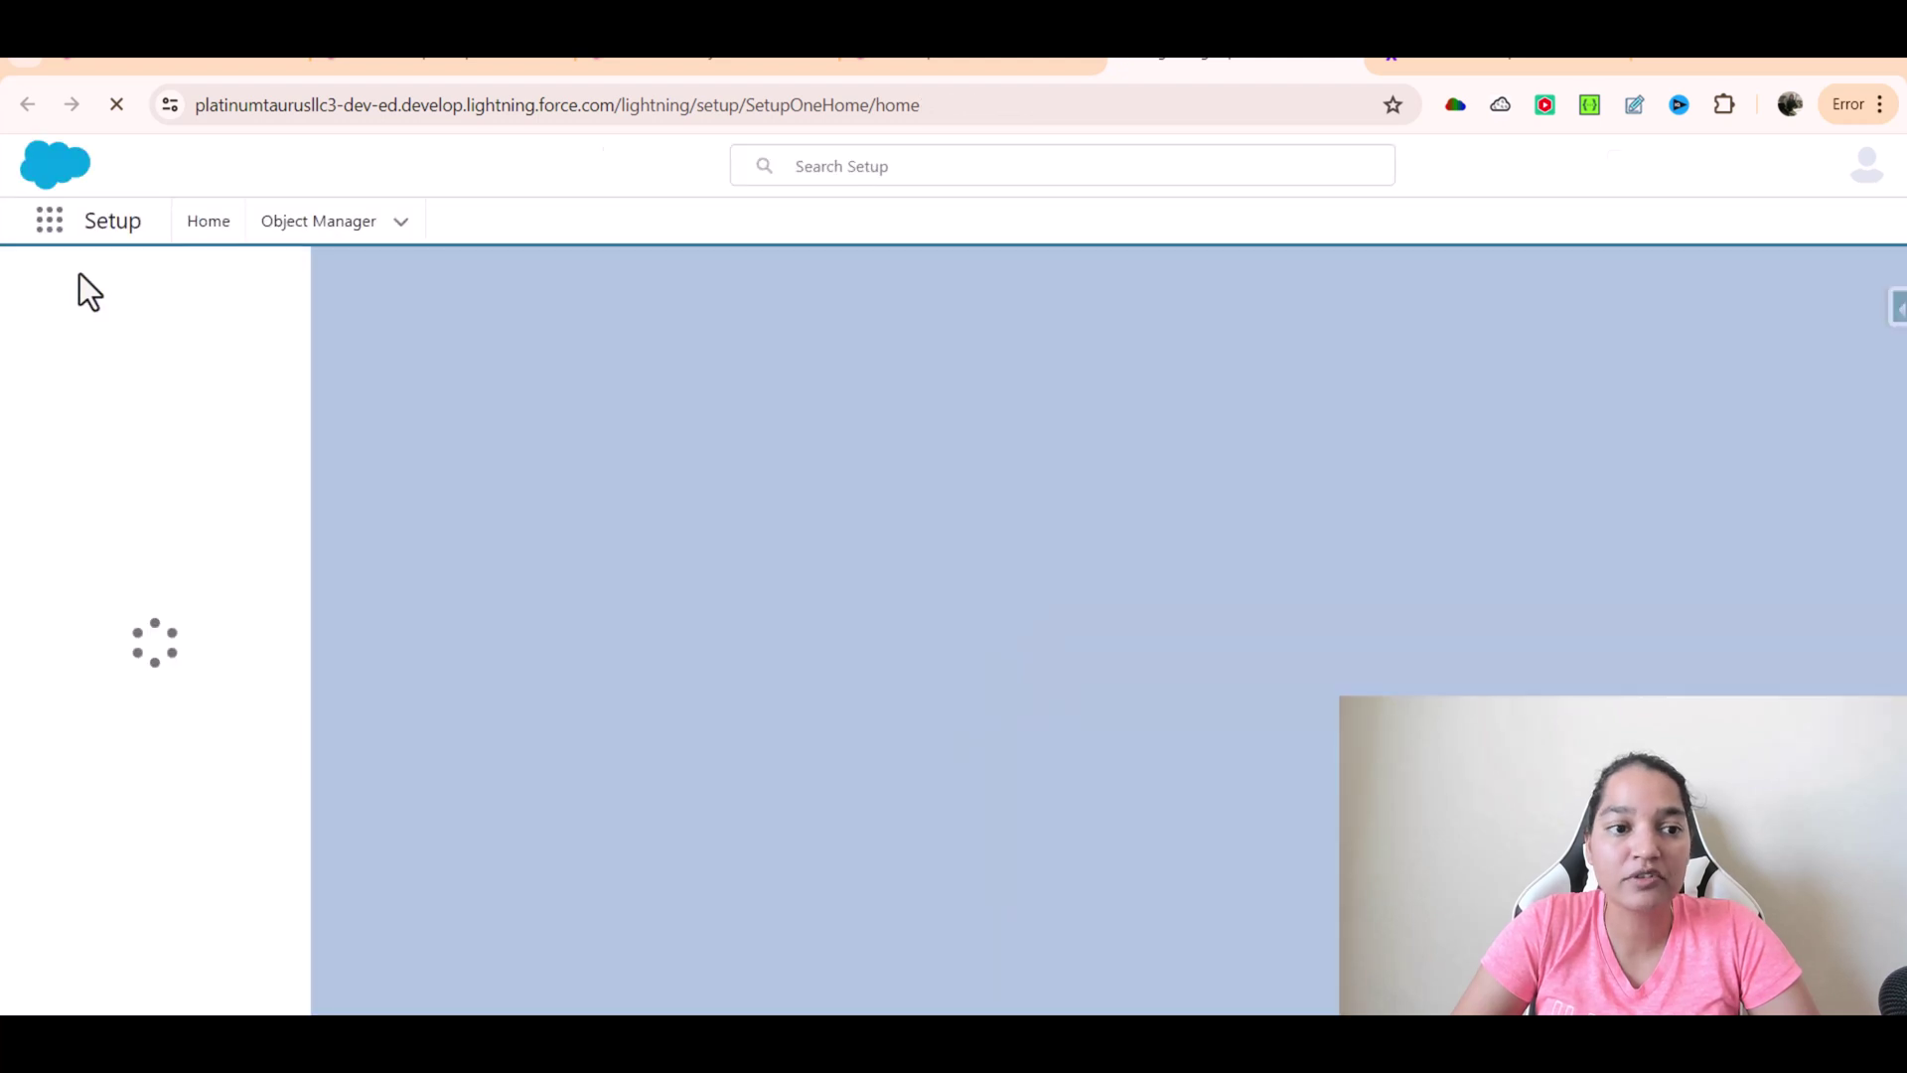
{"action": "left_click", "coordinate": [89, 289]}
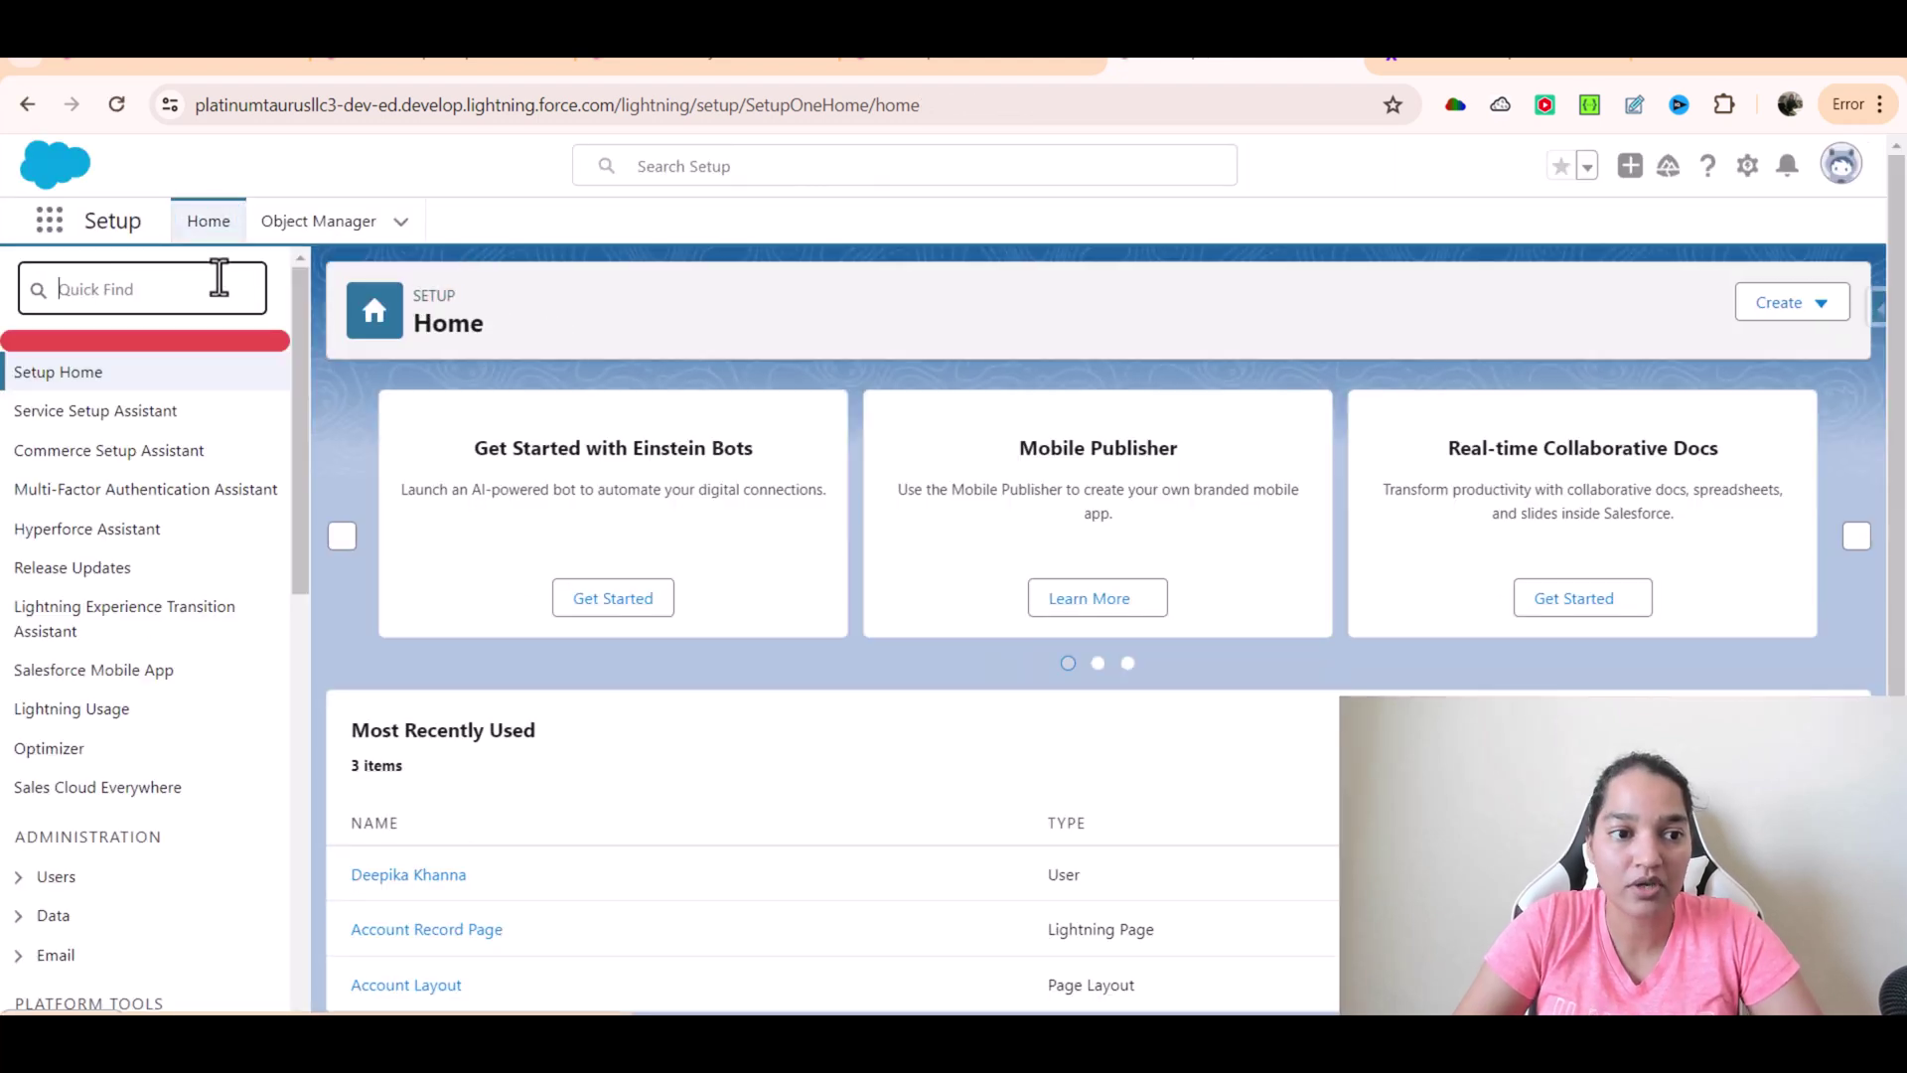
{"action": "type", "text": "flow"}
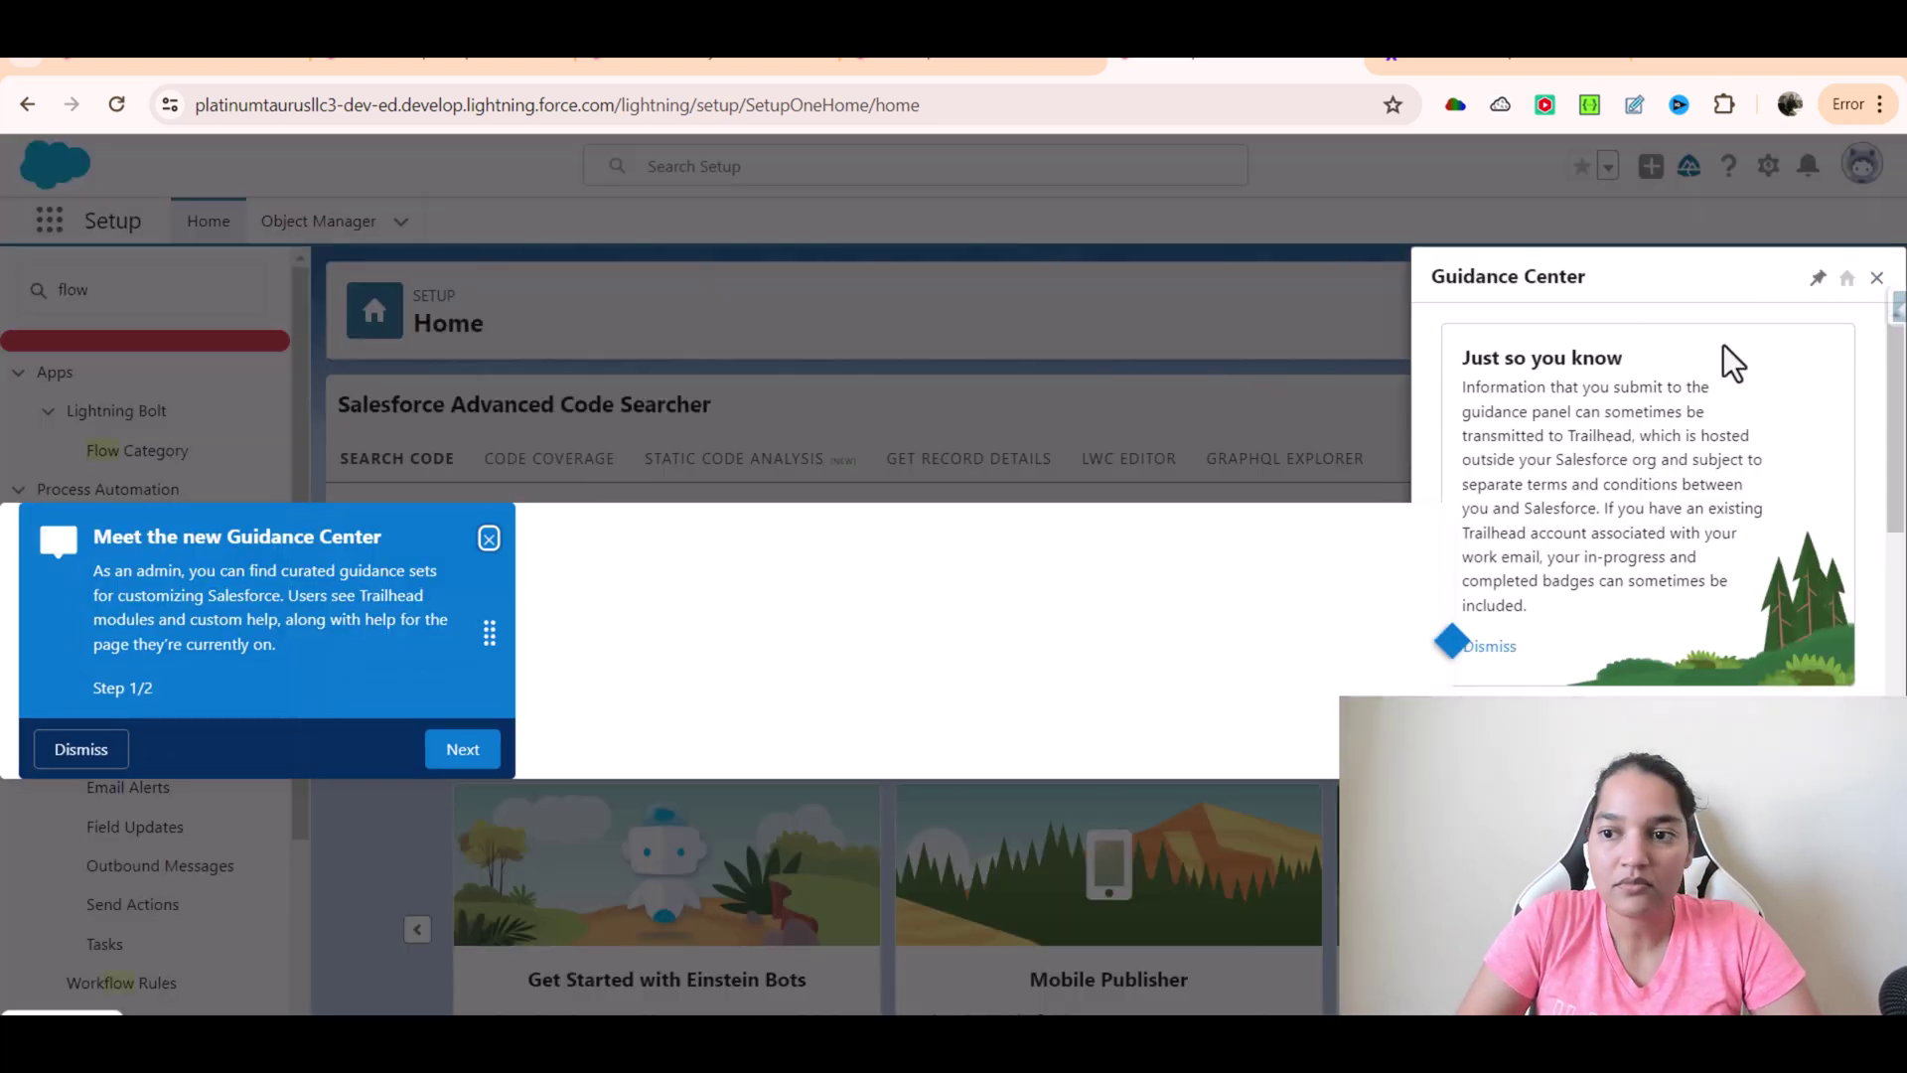
{"action": "left_click", "coordinate": [1876, 278]}
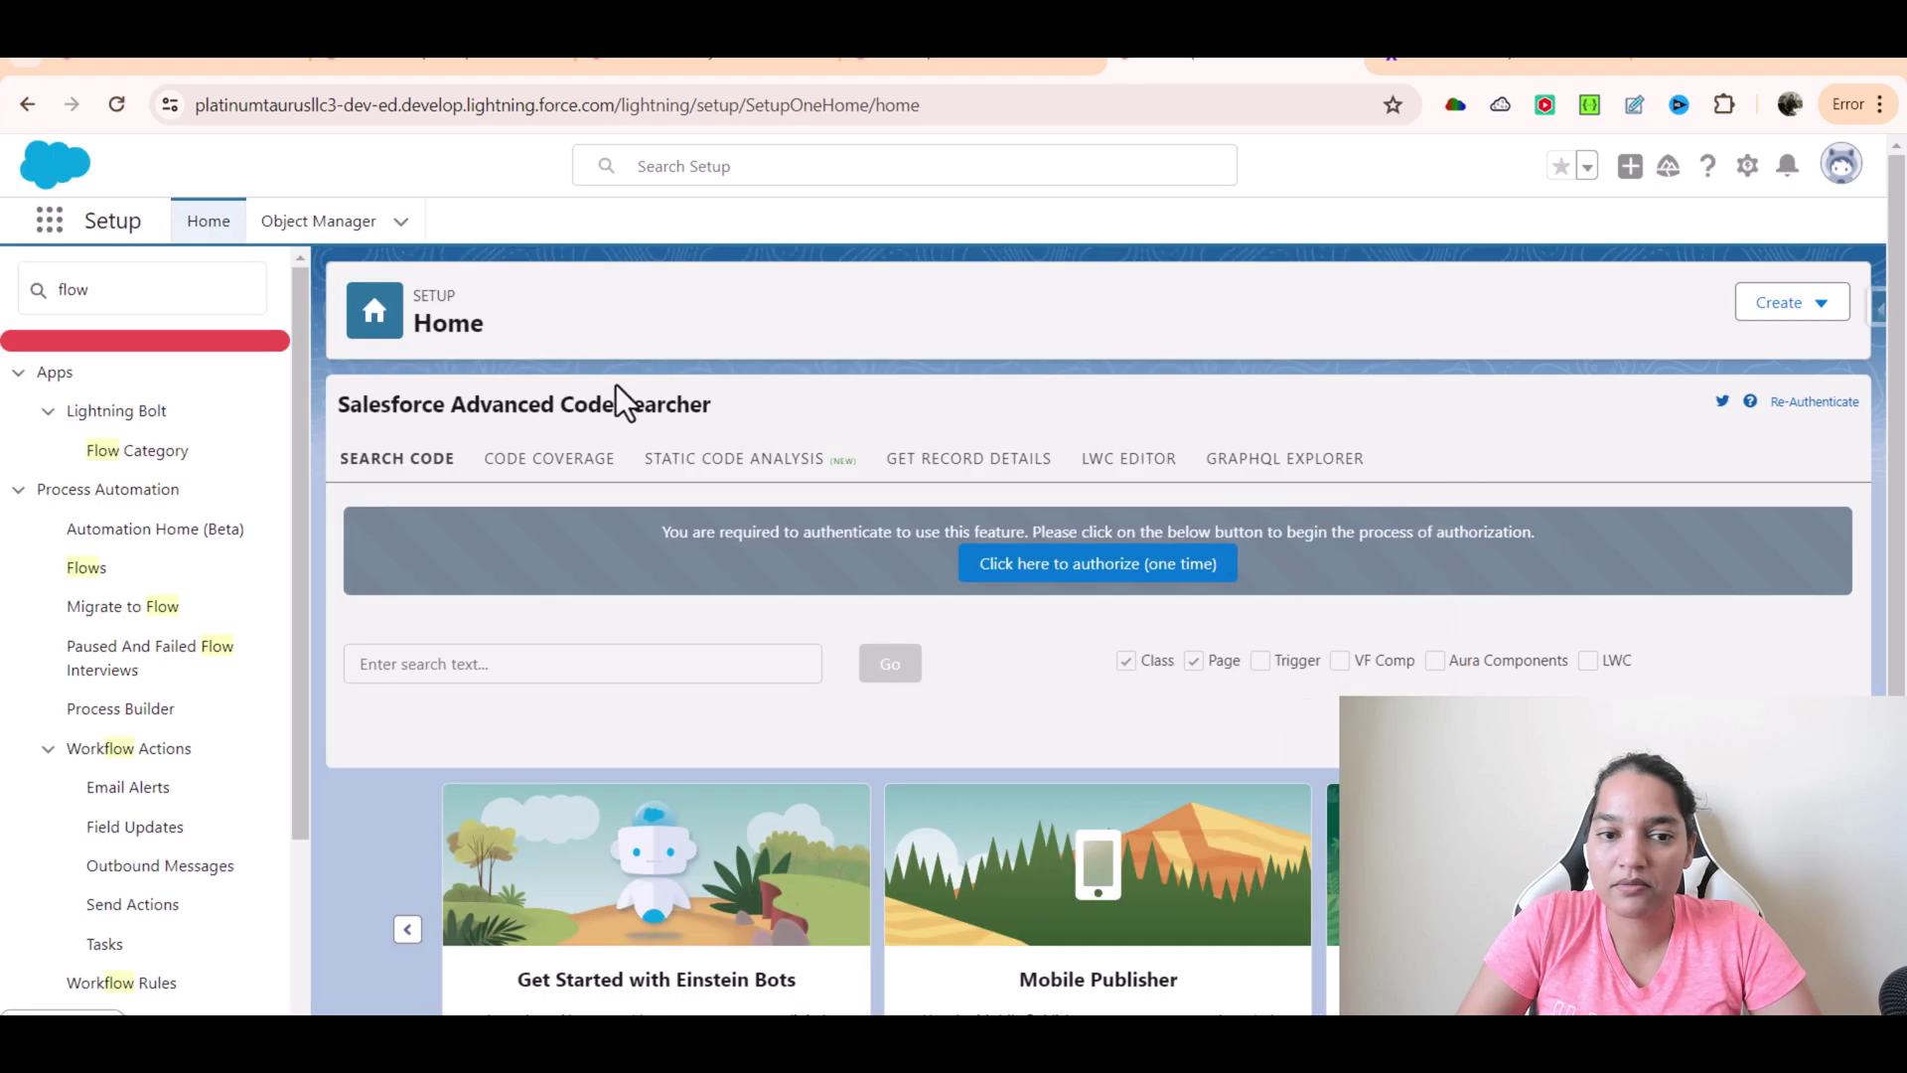
{"action": "left_click", "coordinate": [88, 570]}
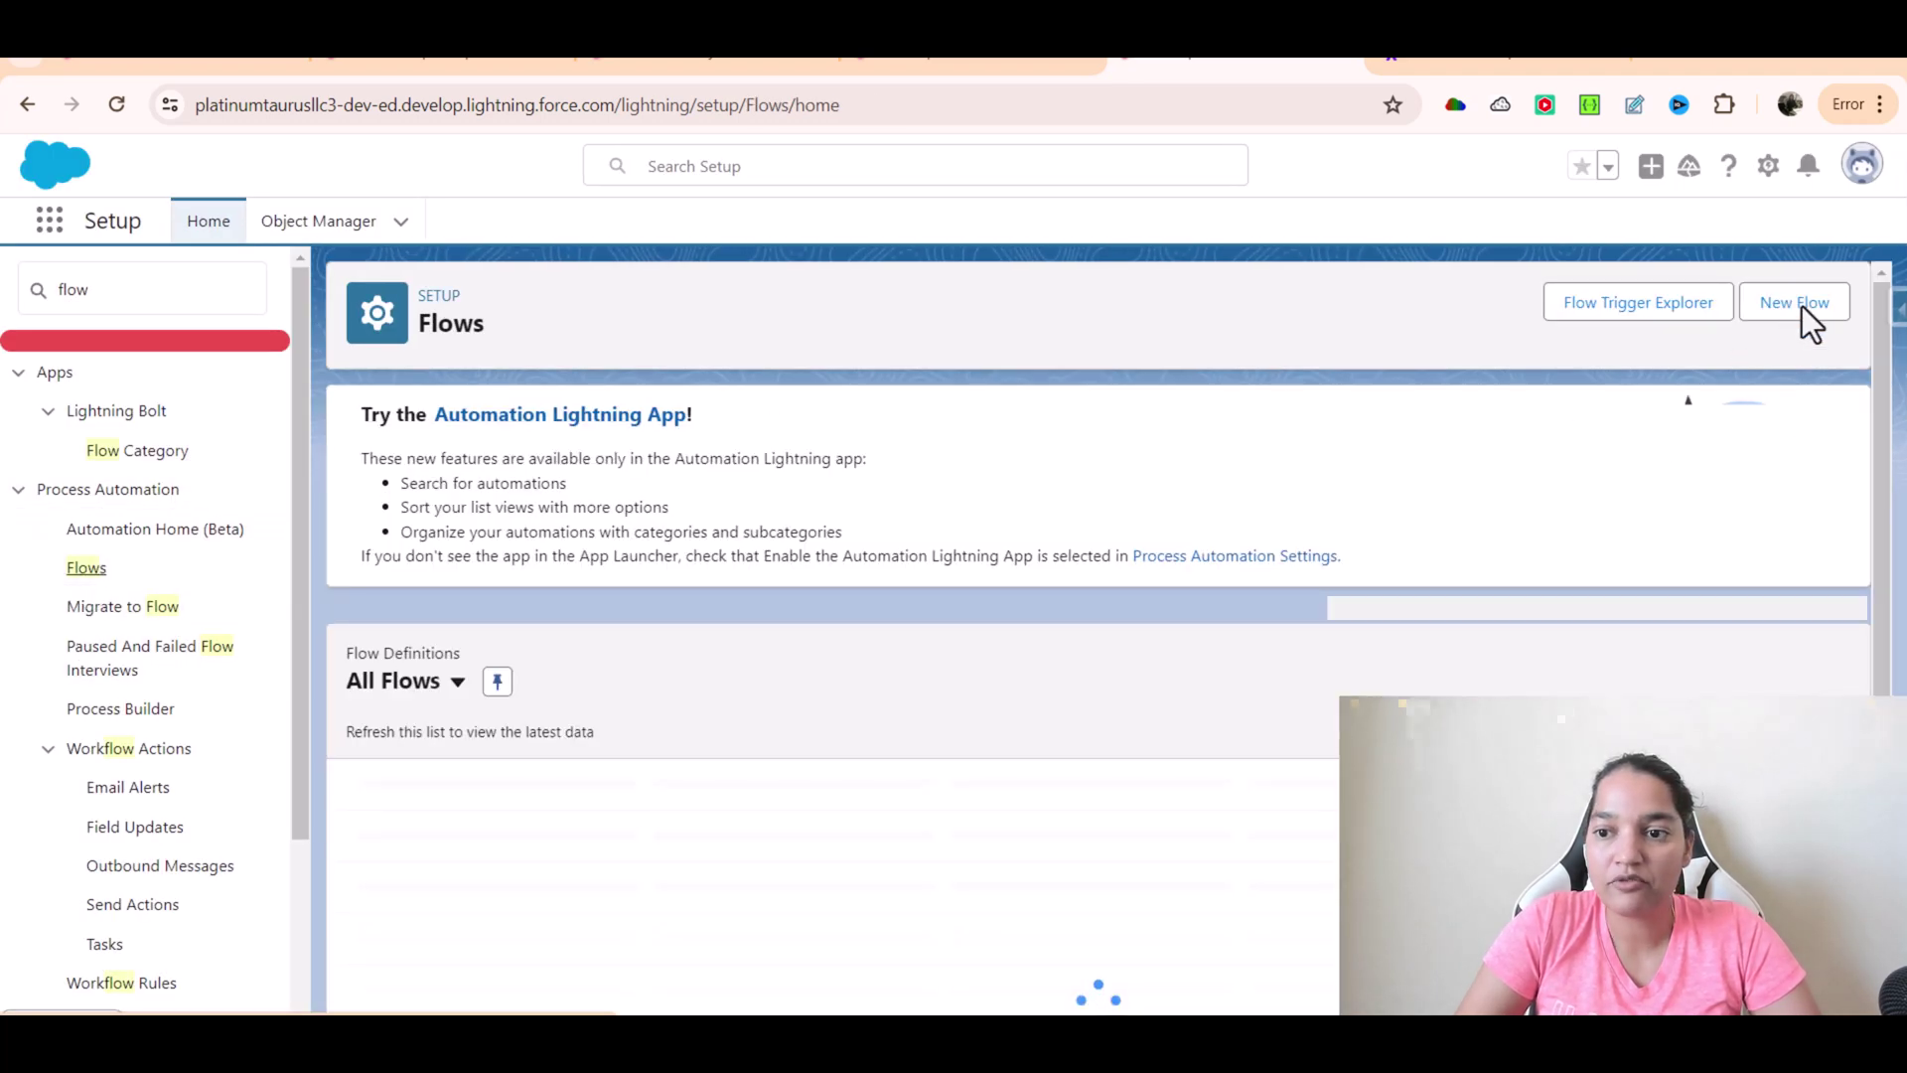
{"action": "left_click", "coordinate": [1787, 307]}
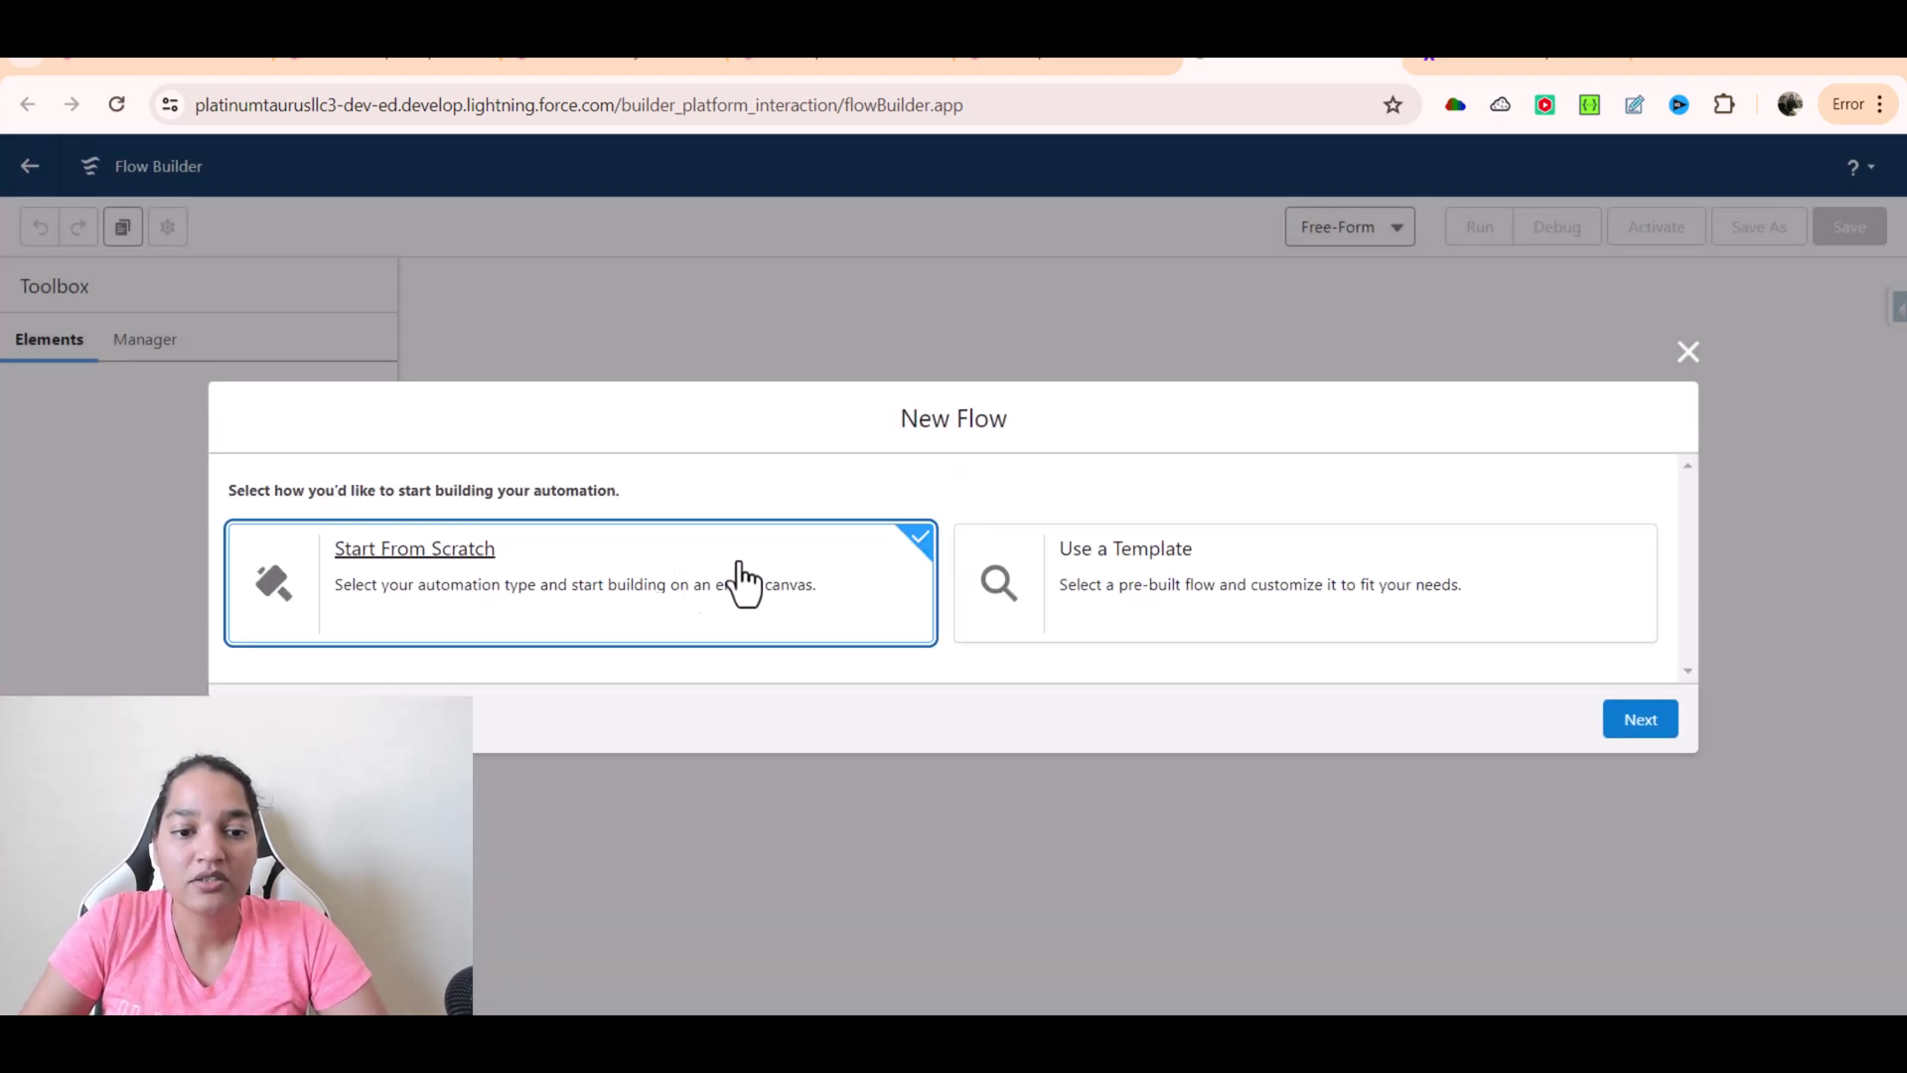
Step: Create a blank Screen Flow from scratch
{"action": "left_click", "coordinate": [1629, 723]}
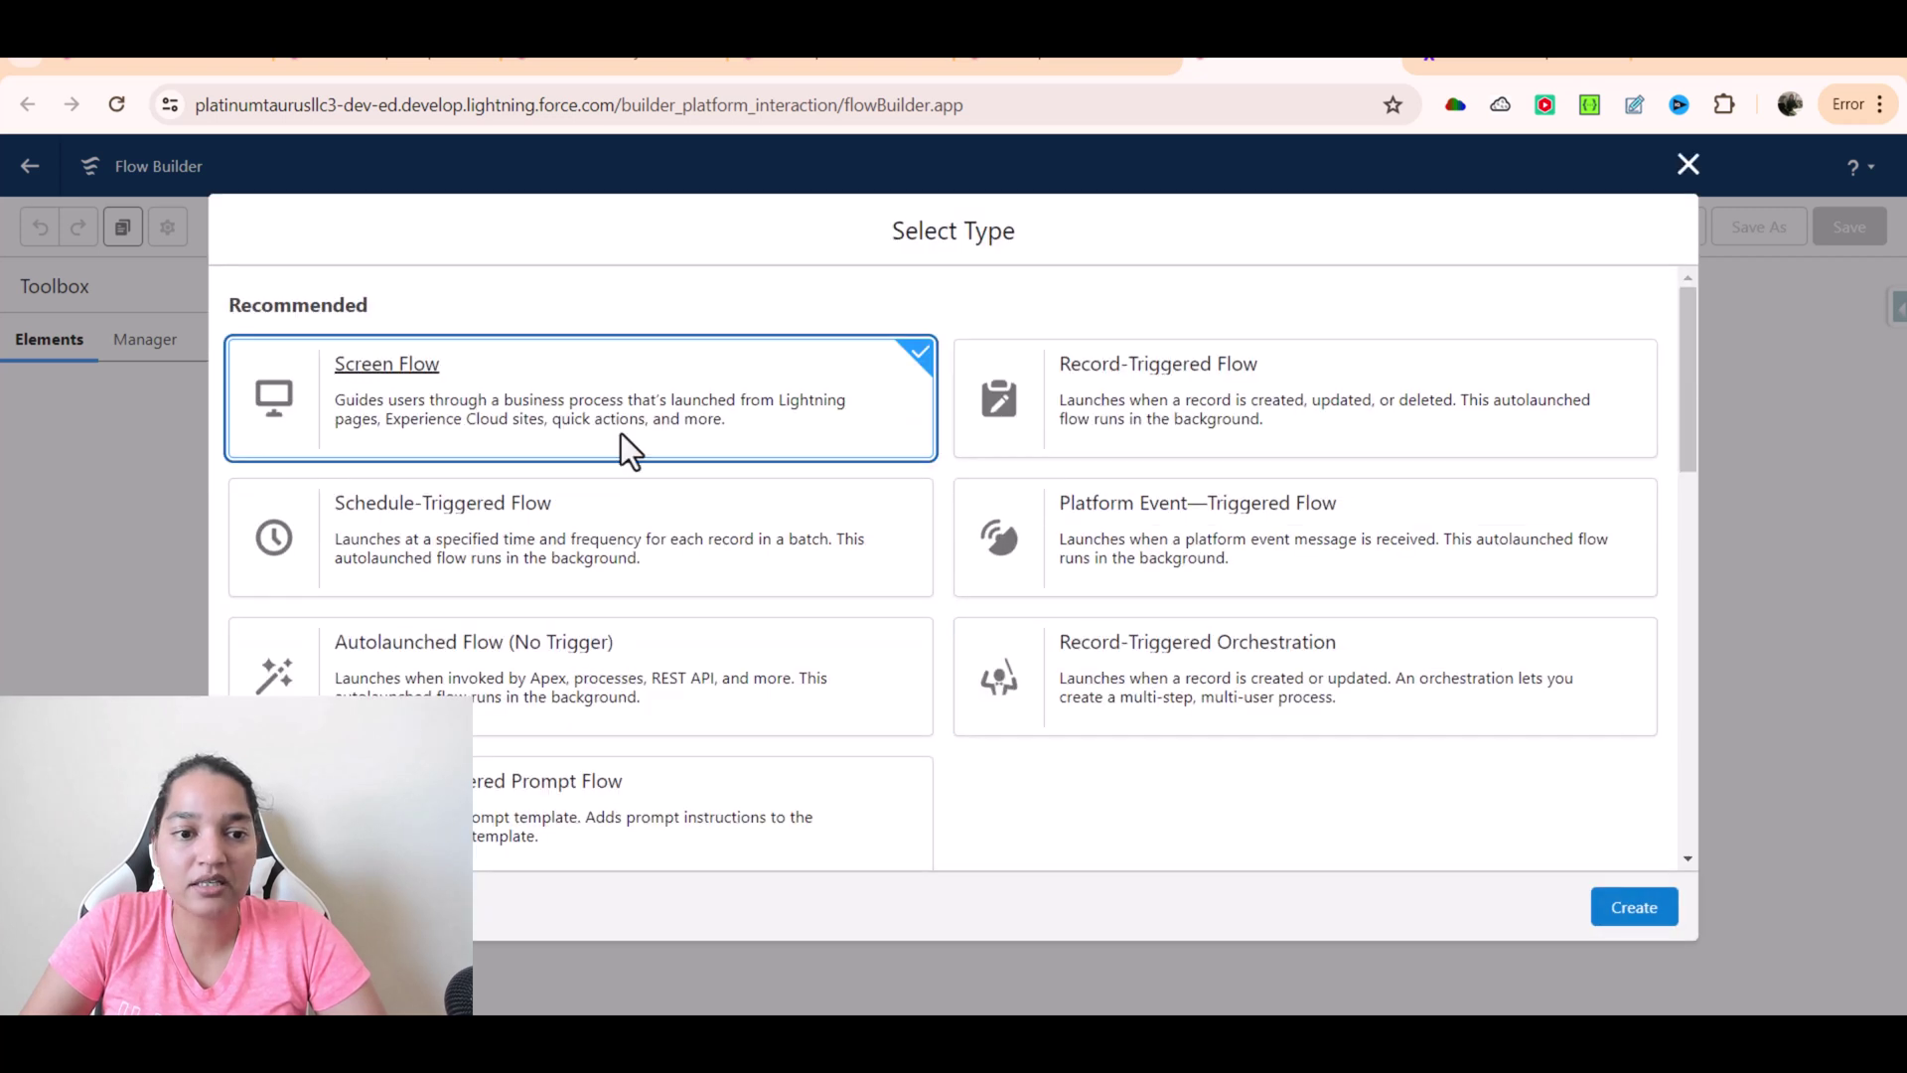
{"action": "left_click", "coordinate": [1637, 912]}
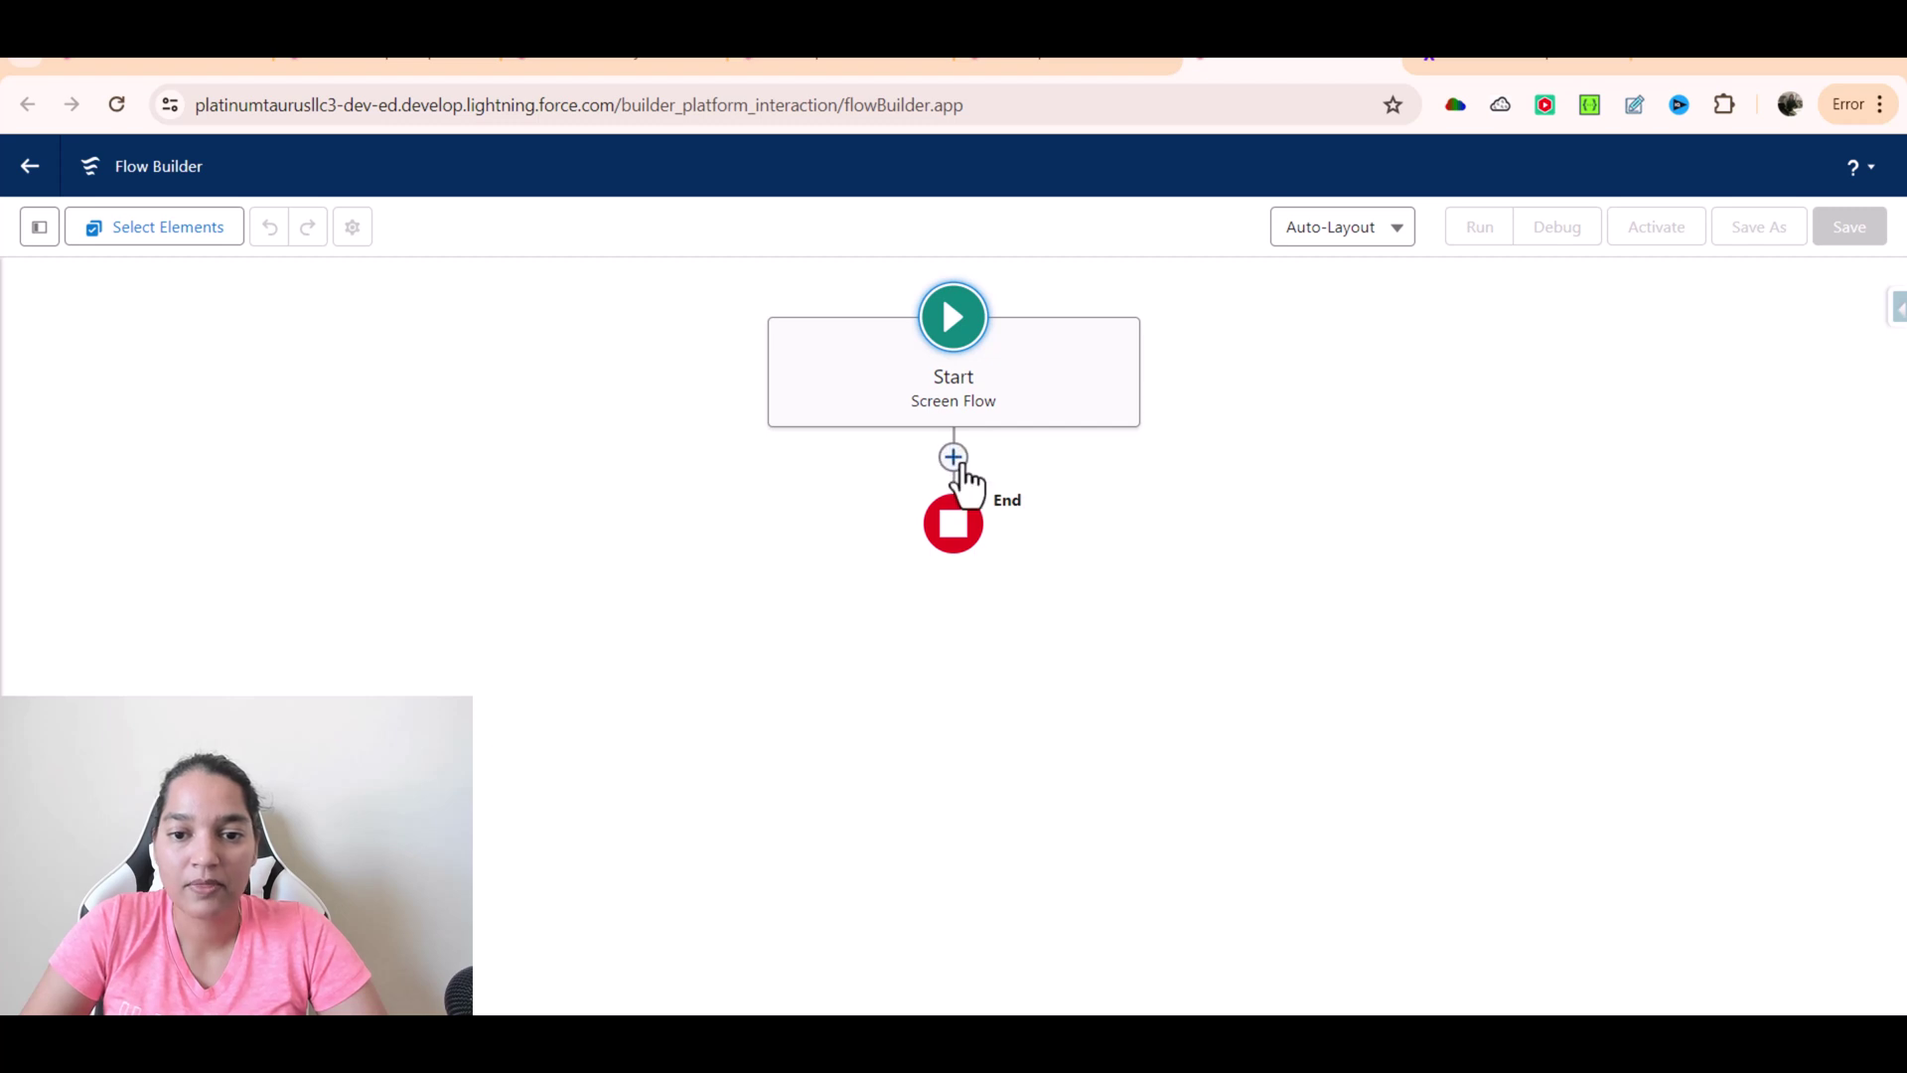
Step: Add a Get Records element between Start and End labelled 'Fetch Case Record By Id'
{"action": "left_click", "coordinate": [954, 458]}
{"action": "type", "text": "Get"}
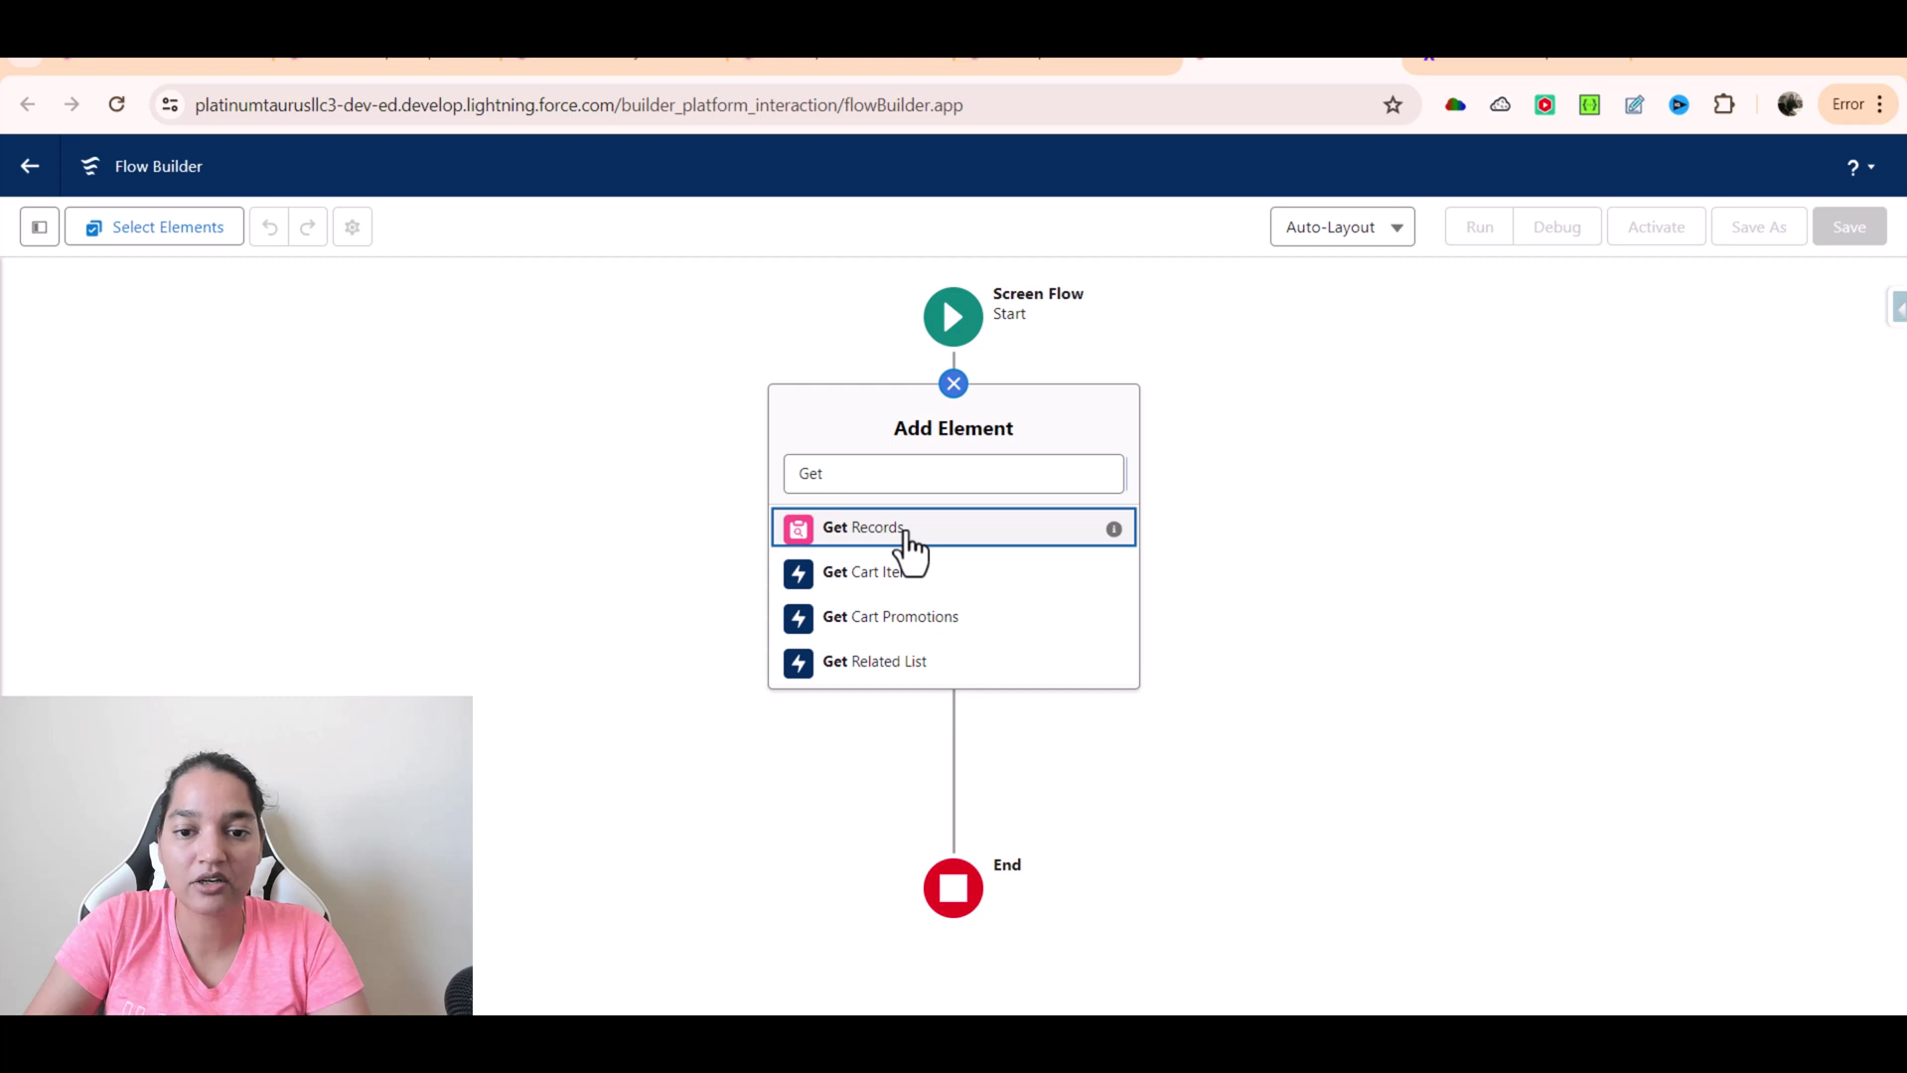
{"action": "left_click", "coordinate": [908, 537]}
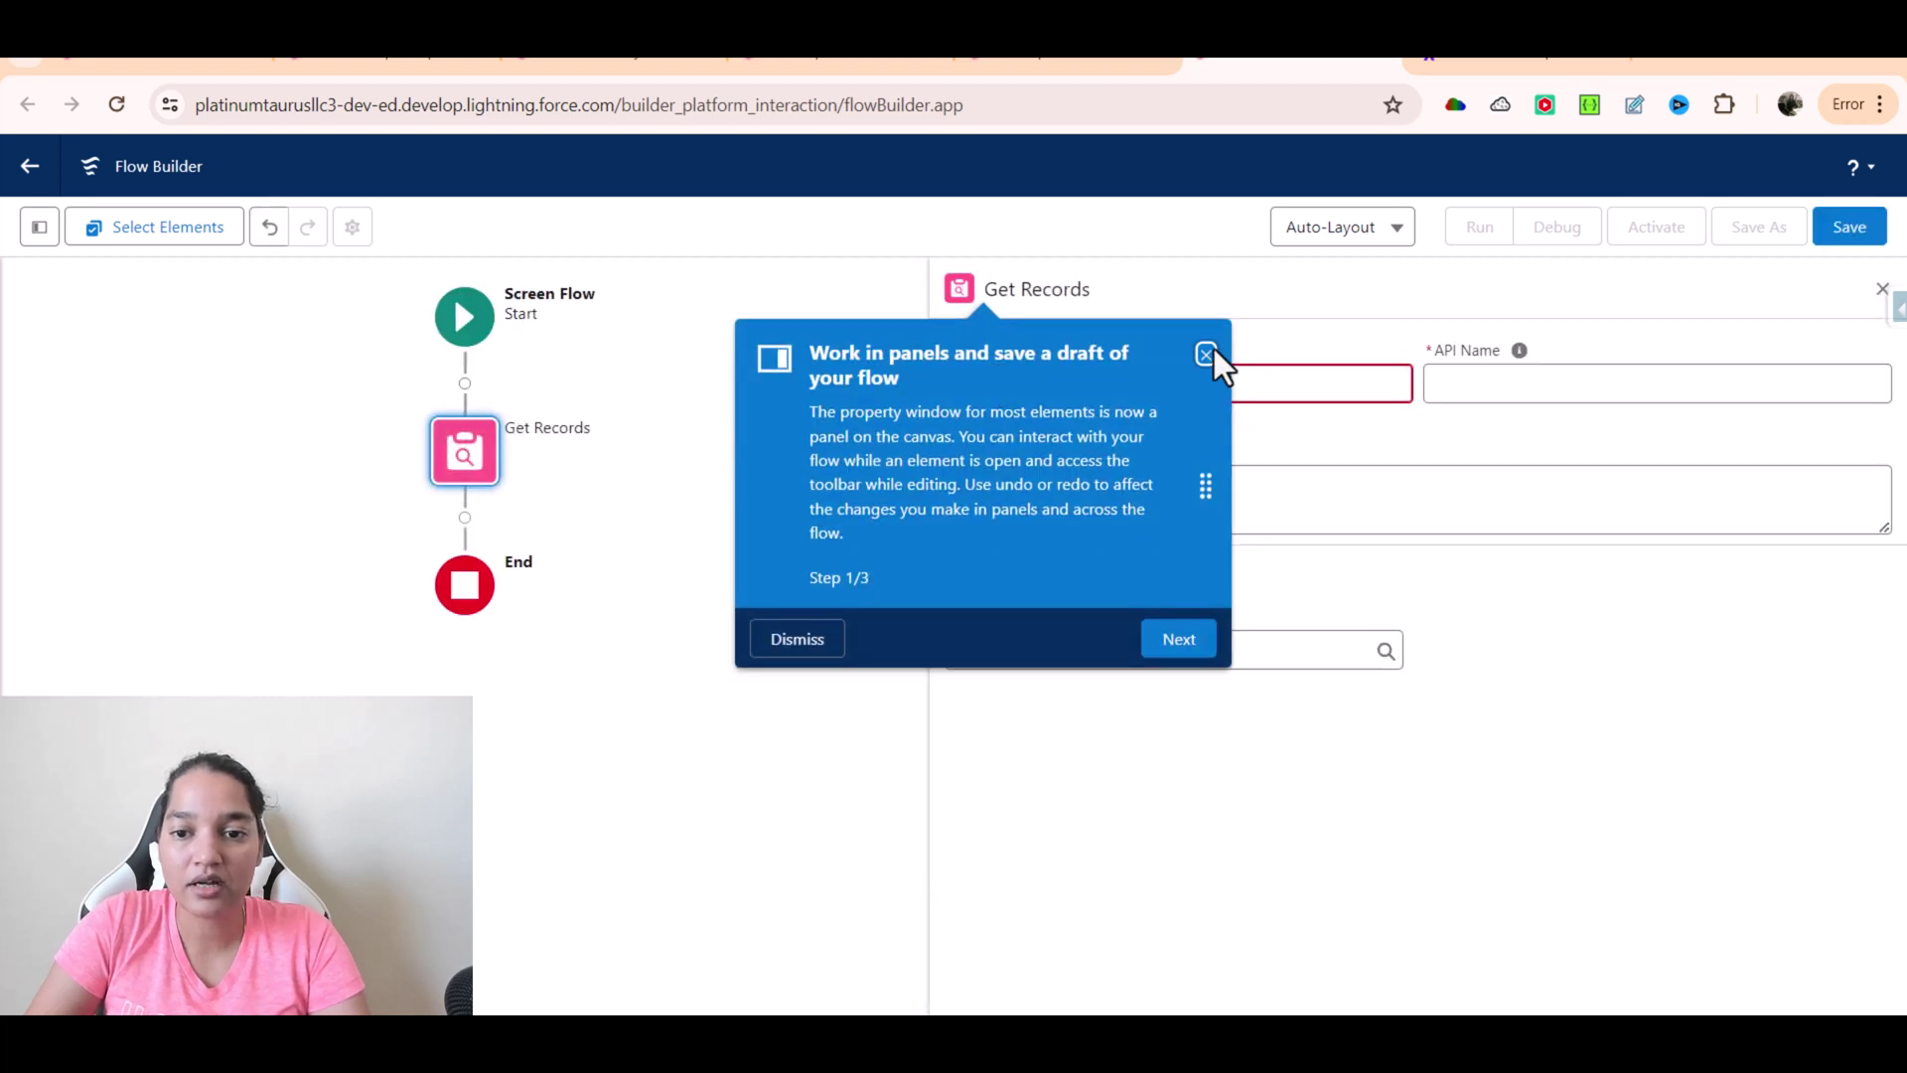
{"action": "left_click", "coordinate": [1206, 354]}
{"action": "type", "text": "Fetch Case Record"}
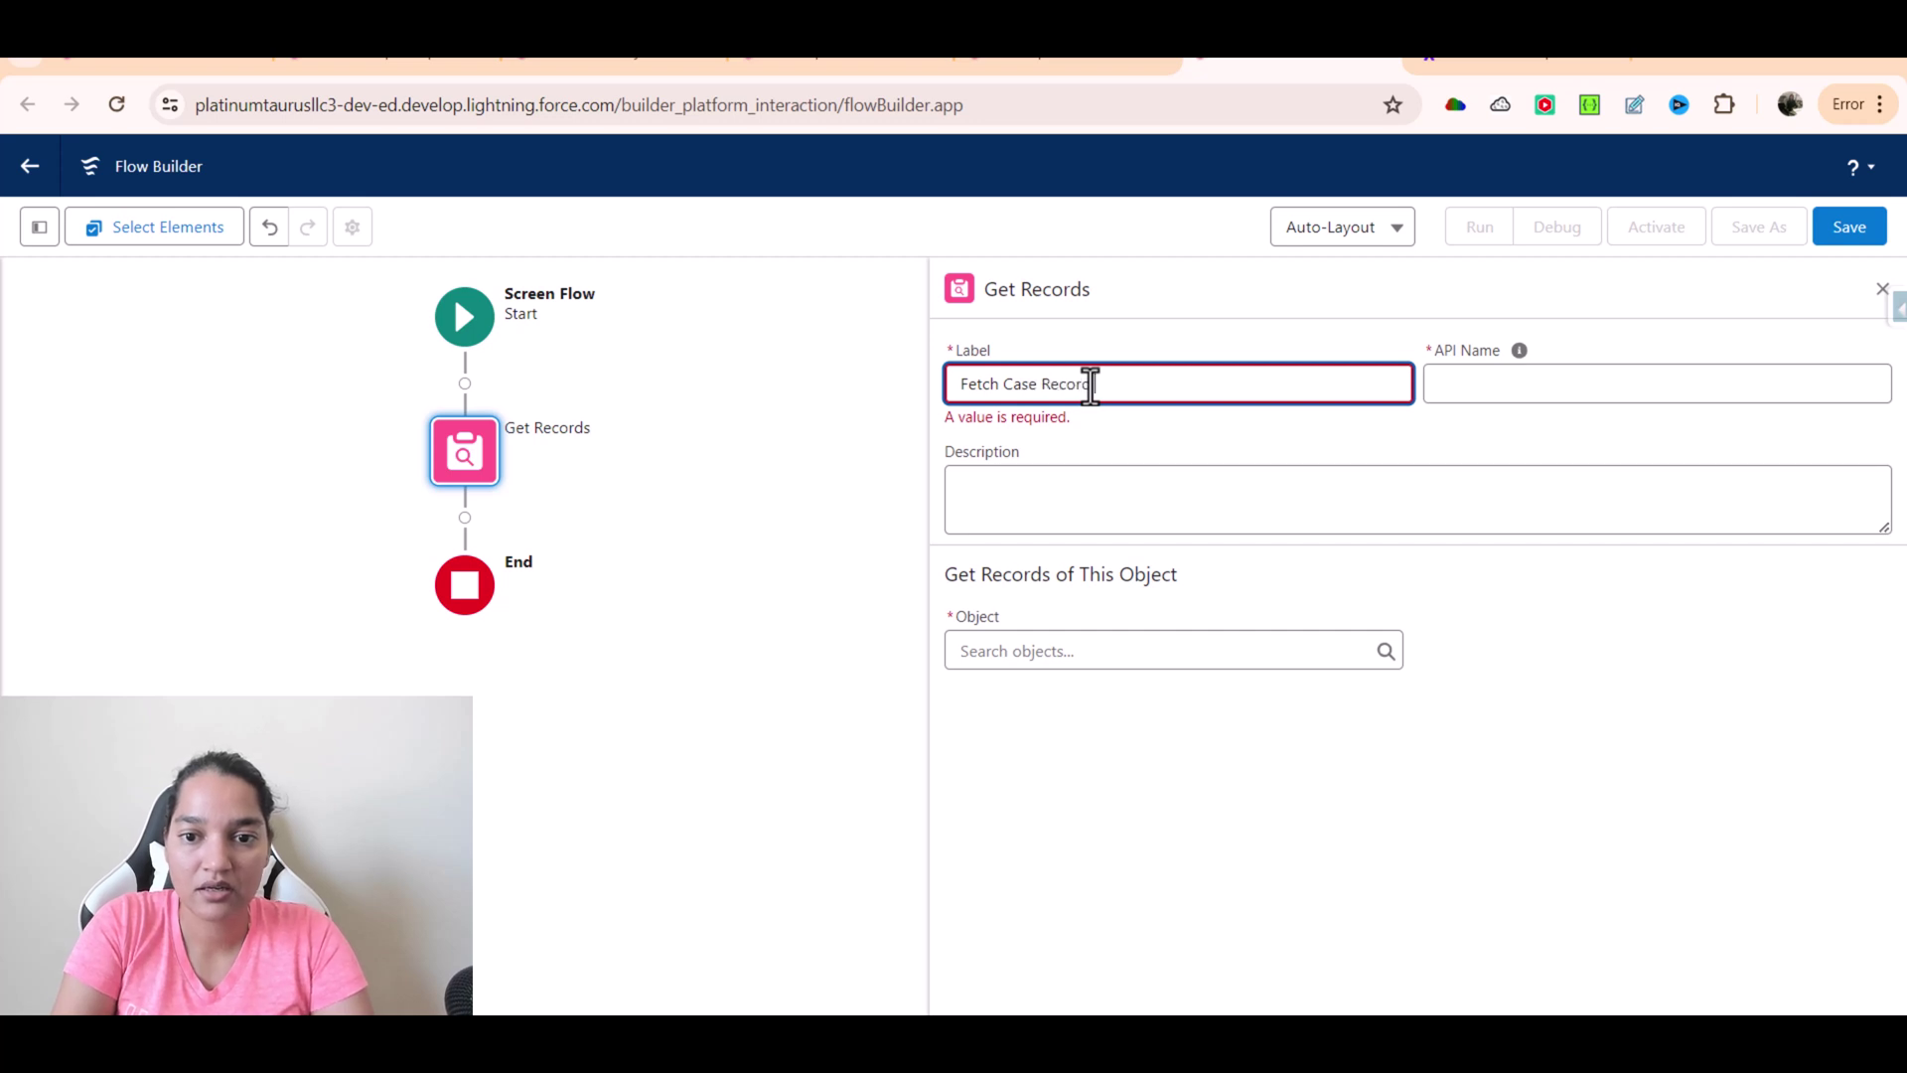
{"action": "type", "text": " By Id"}
{"action": "left_click", "coordinate": [1520, 350]}
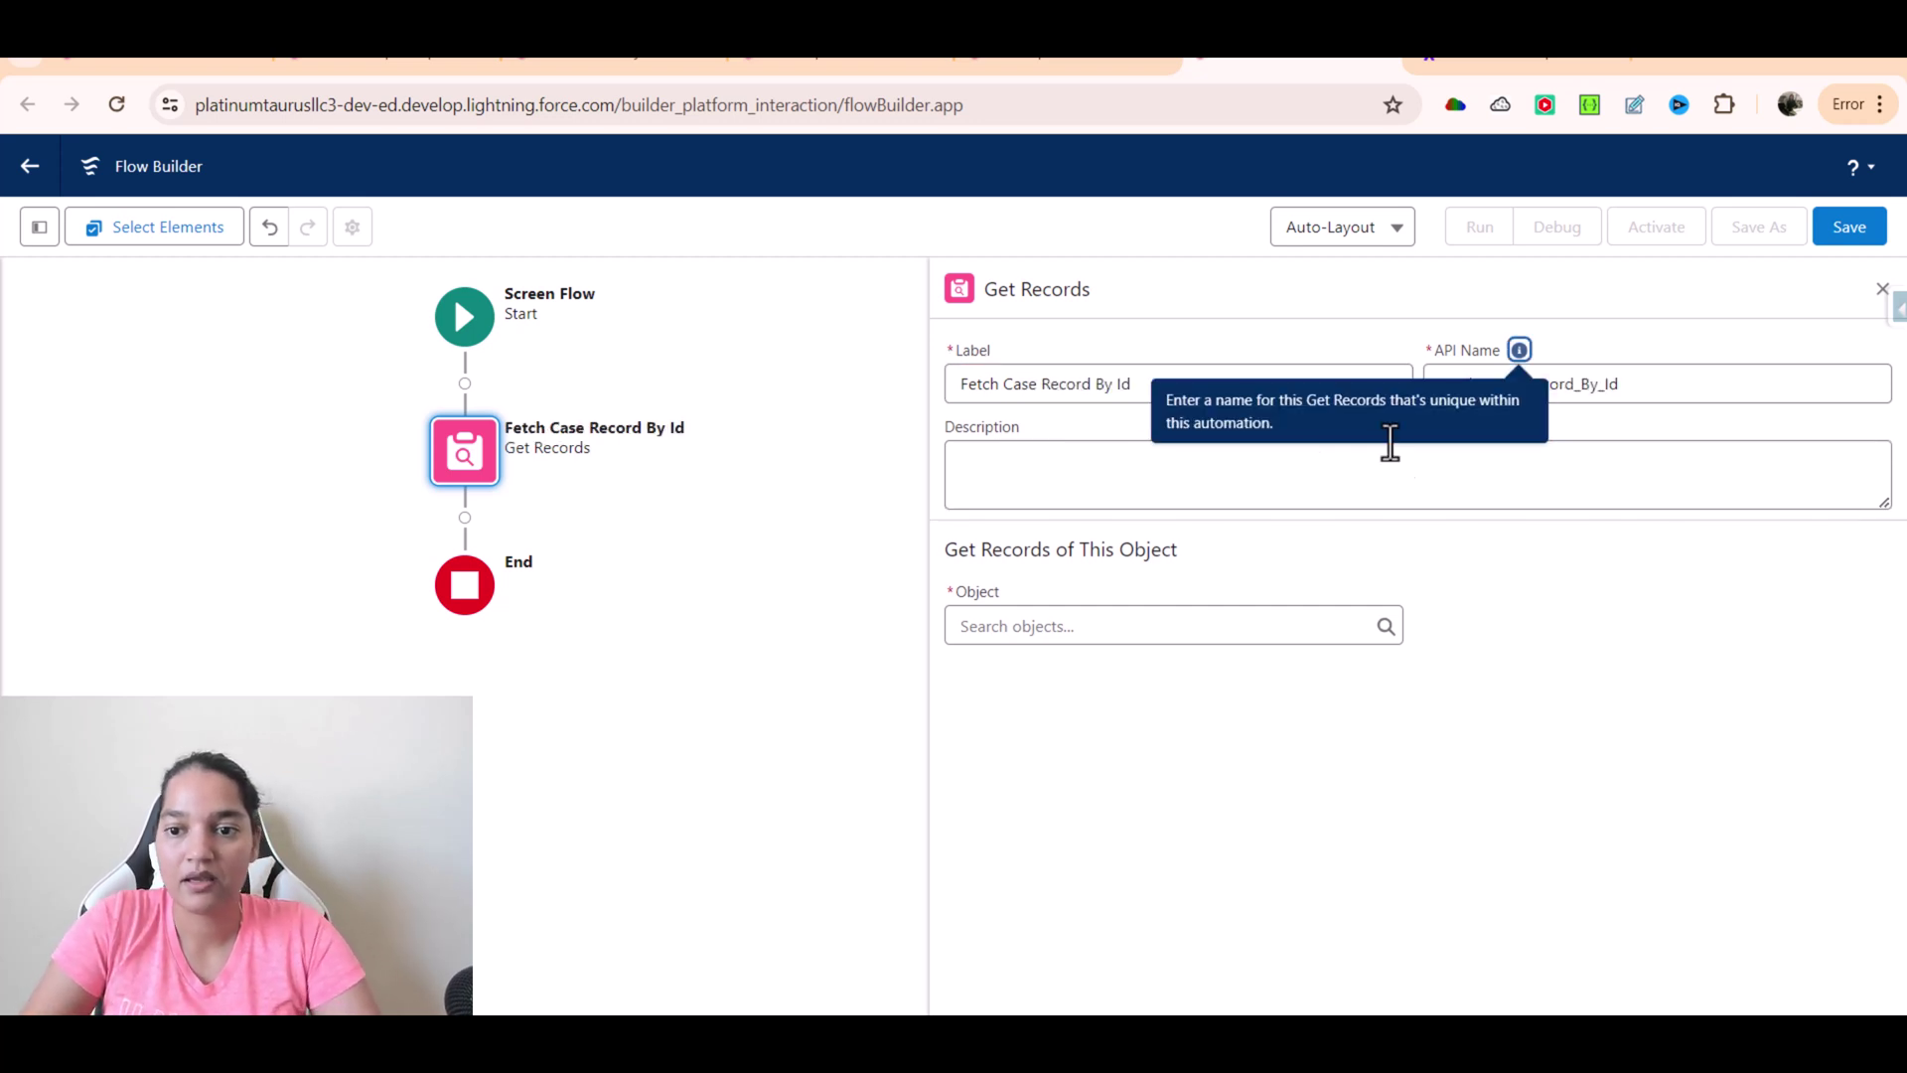
Step: Set the Get Records object to Case with a filter condition Id Equals
{"action": "left_click", "coordinate": [1152, 623]}
{"action": "type", "text": "Case"}
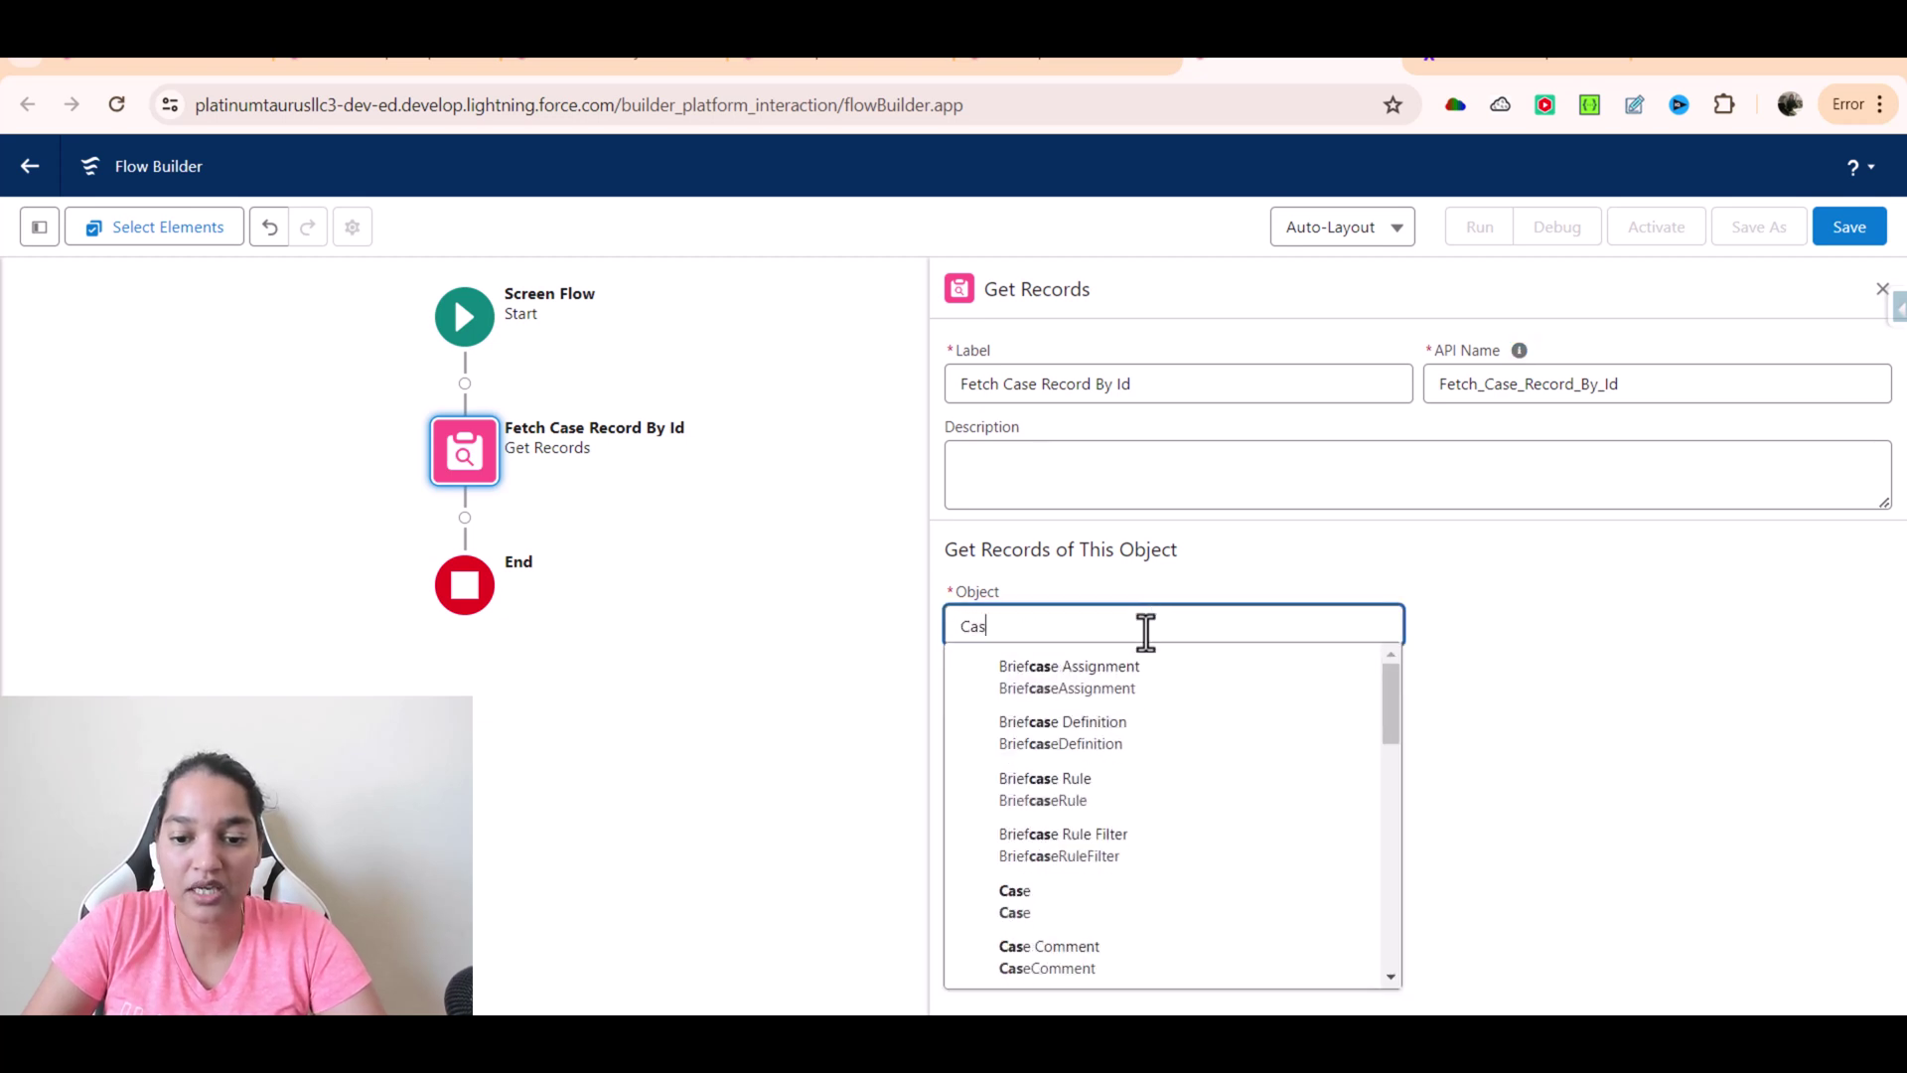
{"action": "left_click", "coordinate": [1088, 899]}
{"action": "scroll", "coordinate": [1161, 568], "scroll_direction": "down", "scroll_amount": 1}
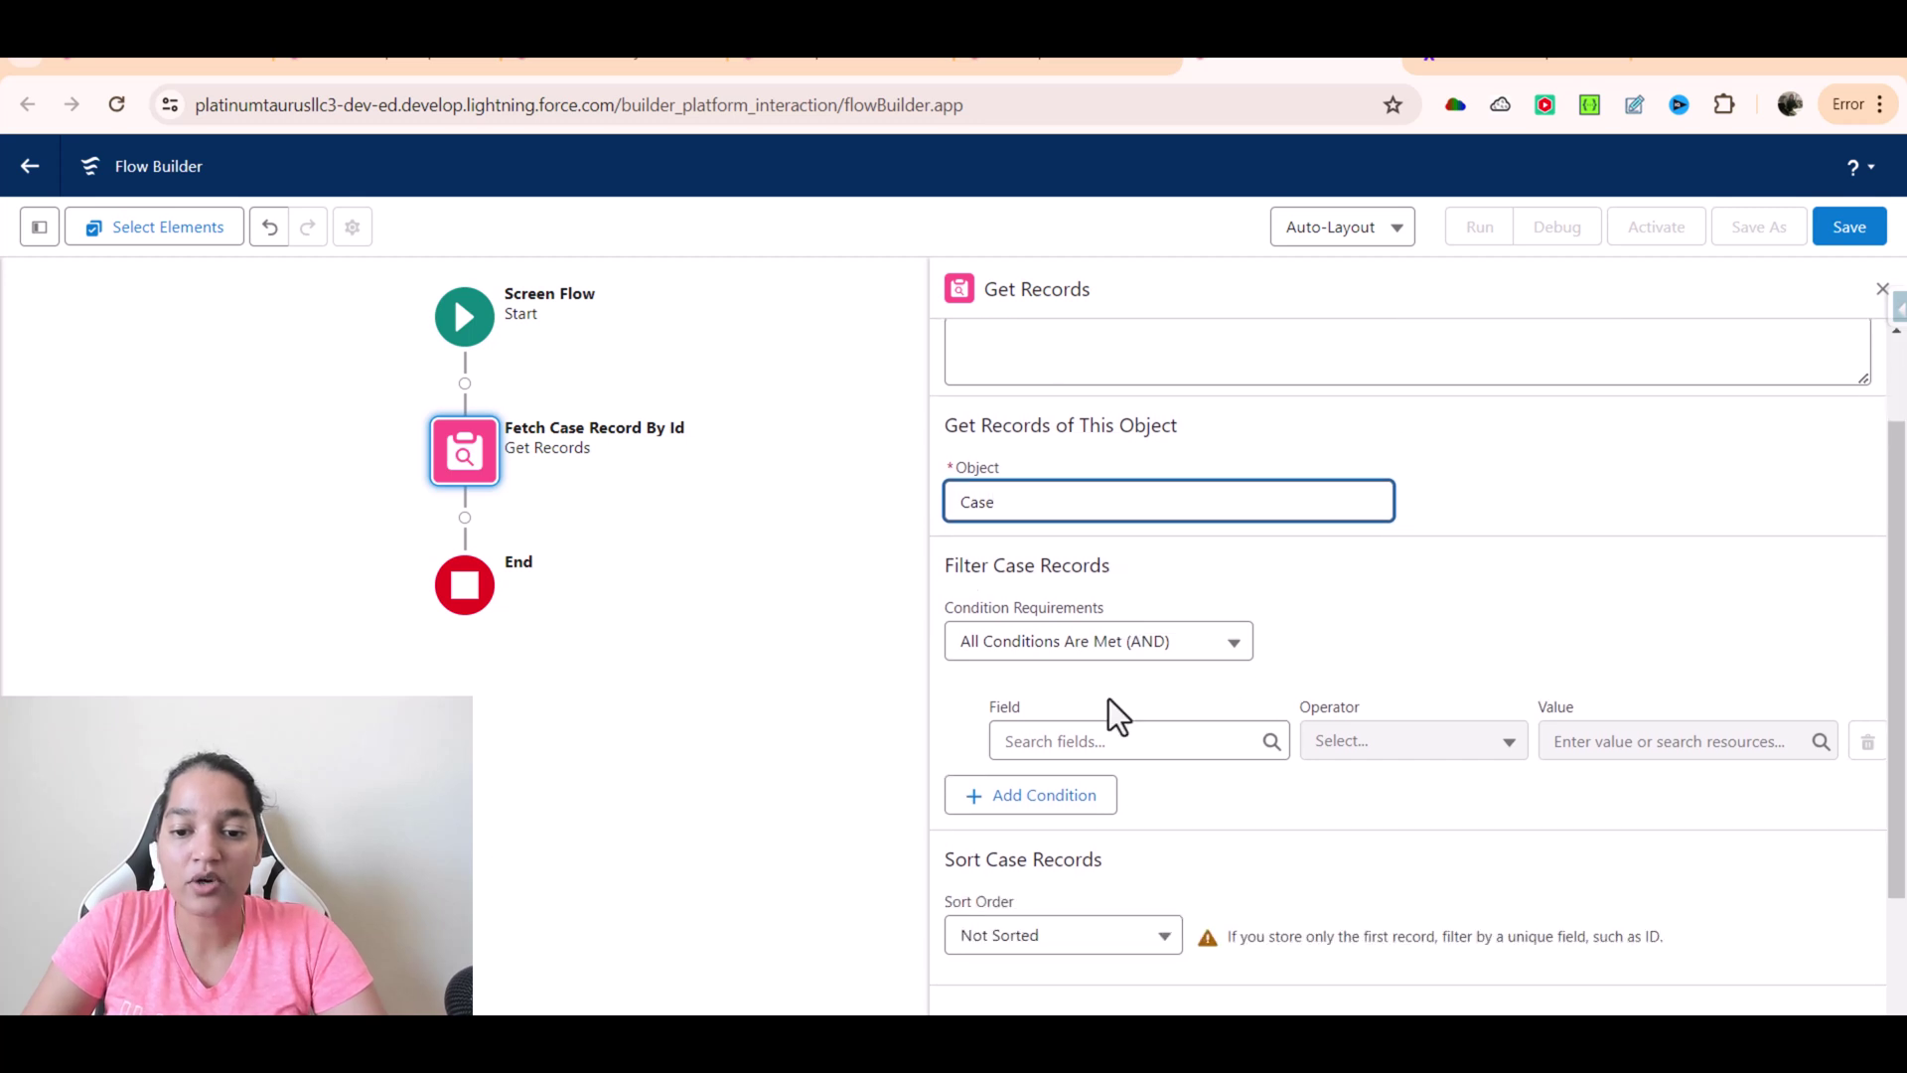
{"action": "left_click", "coordinate": [1102, 740]}
{"action": "type", "text": "Id"}
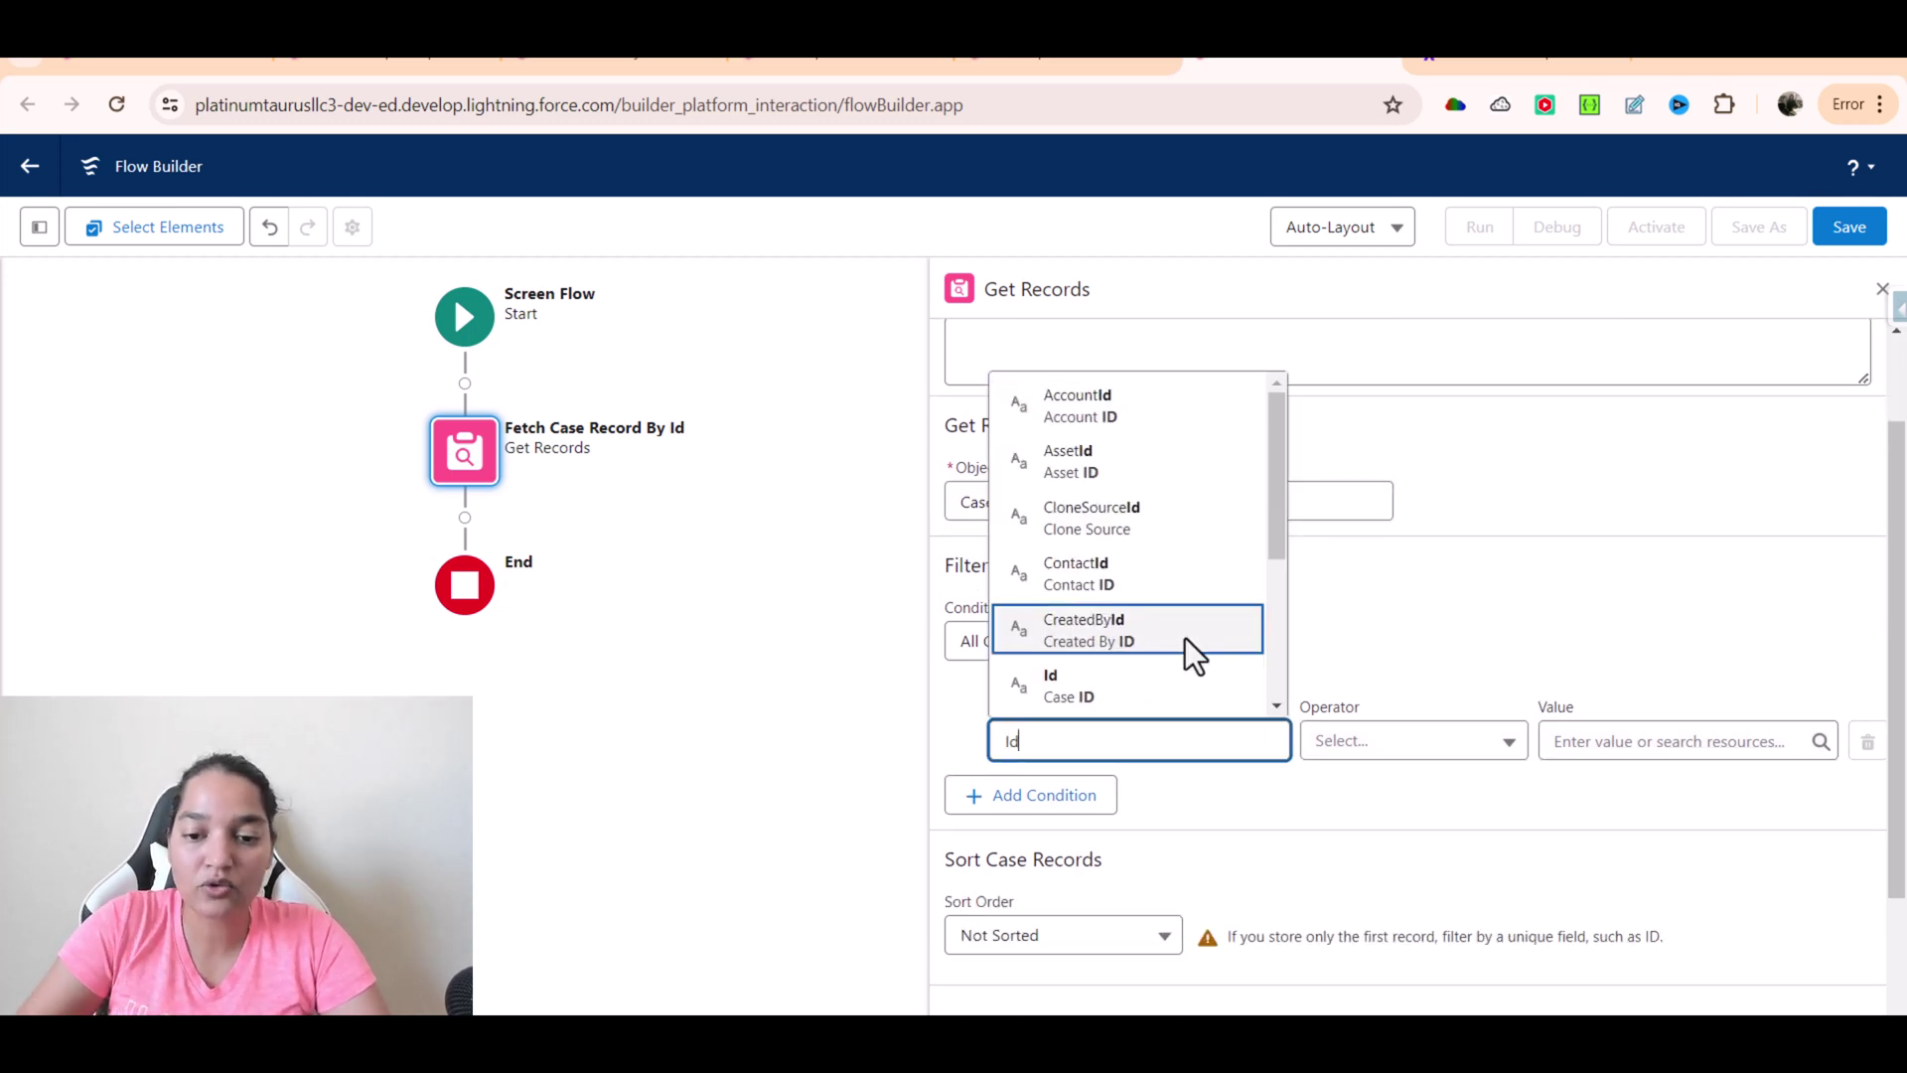
{"action": "left_click", "coordinate": [1161, 685]}
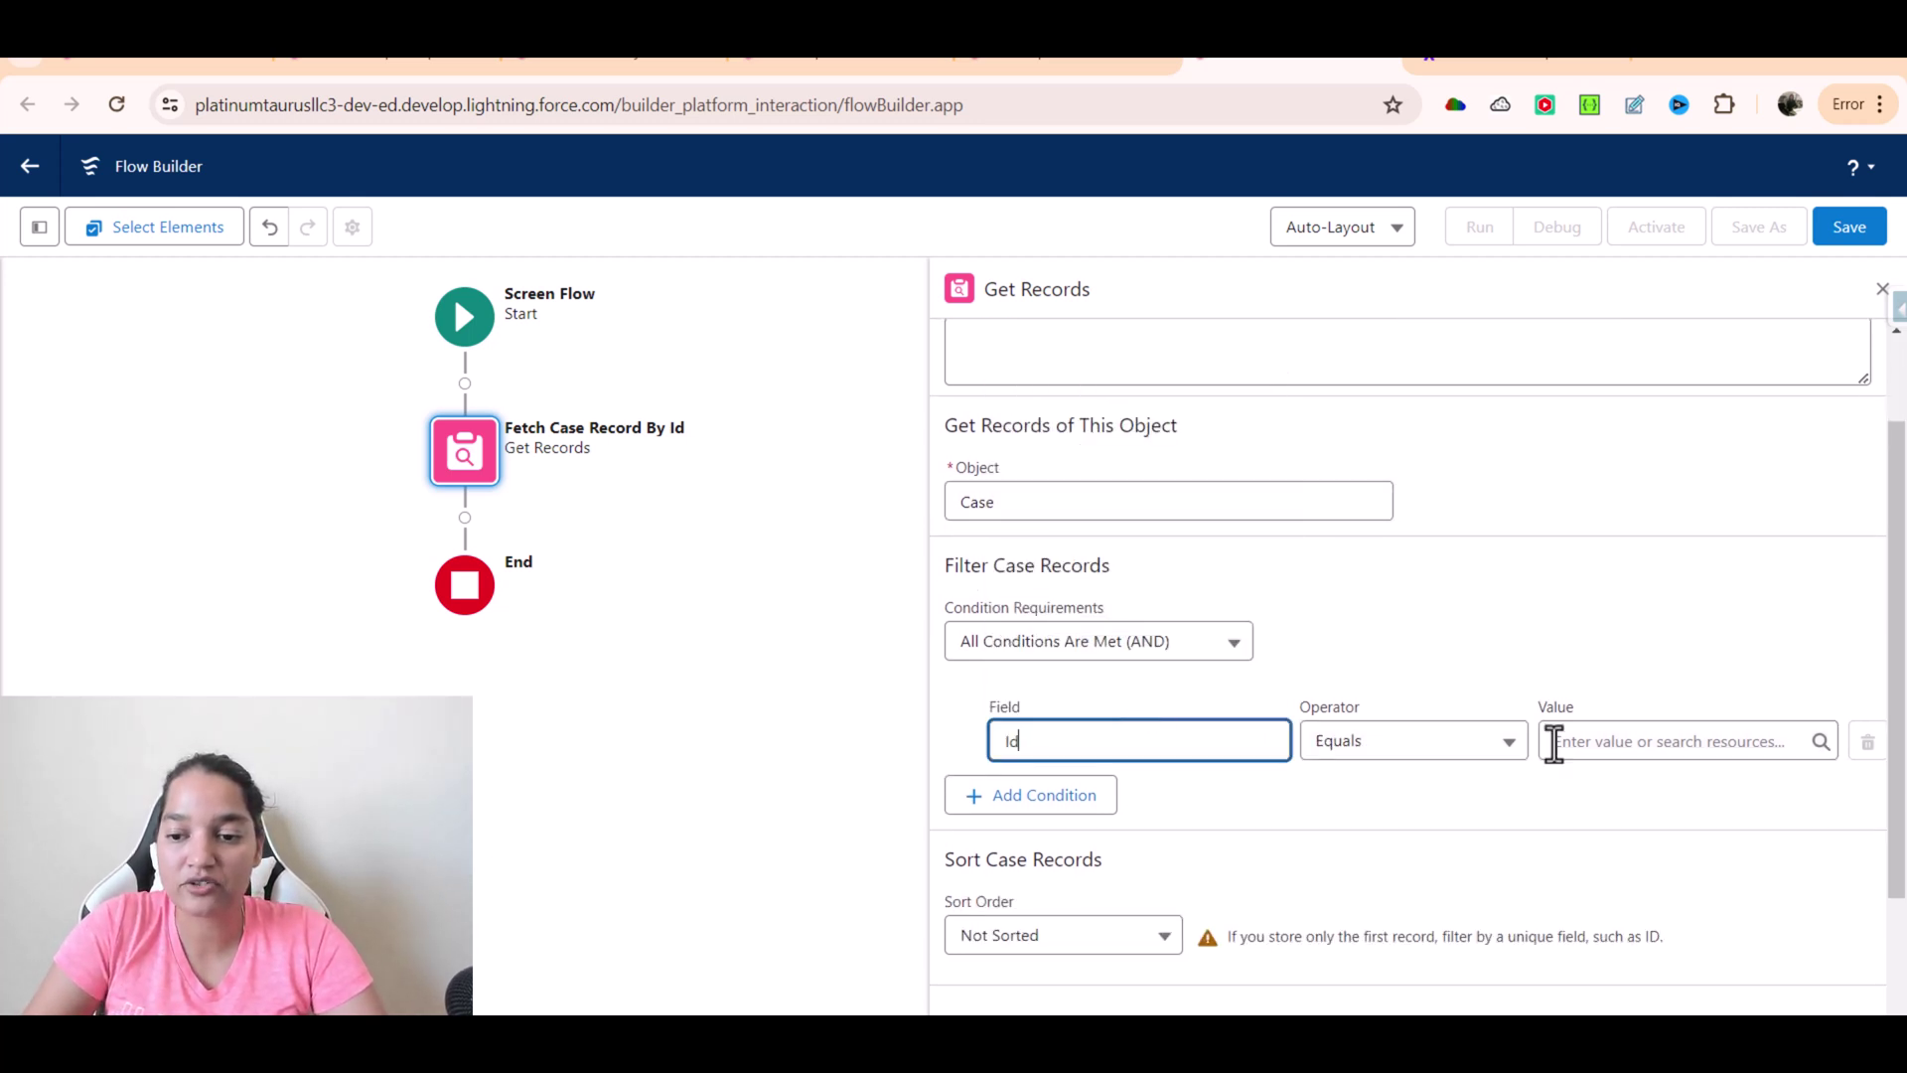
{"action": "left_click", "coordinate": [1633, 743]}
Step: Create a Text variable named recordId, use {!recordId} as the Id filter value, and close the panel
{"action": "left_click", "coordinate": [1636, 399]}
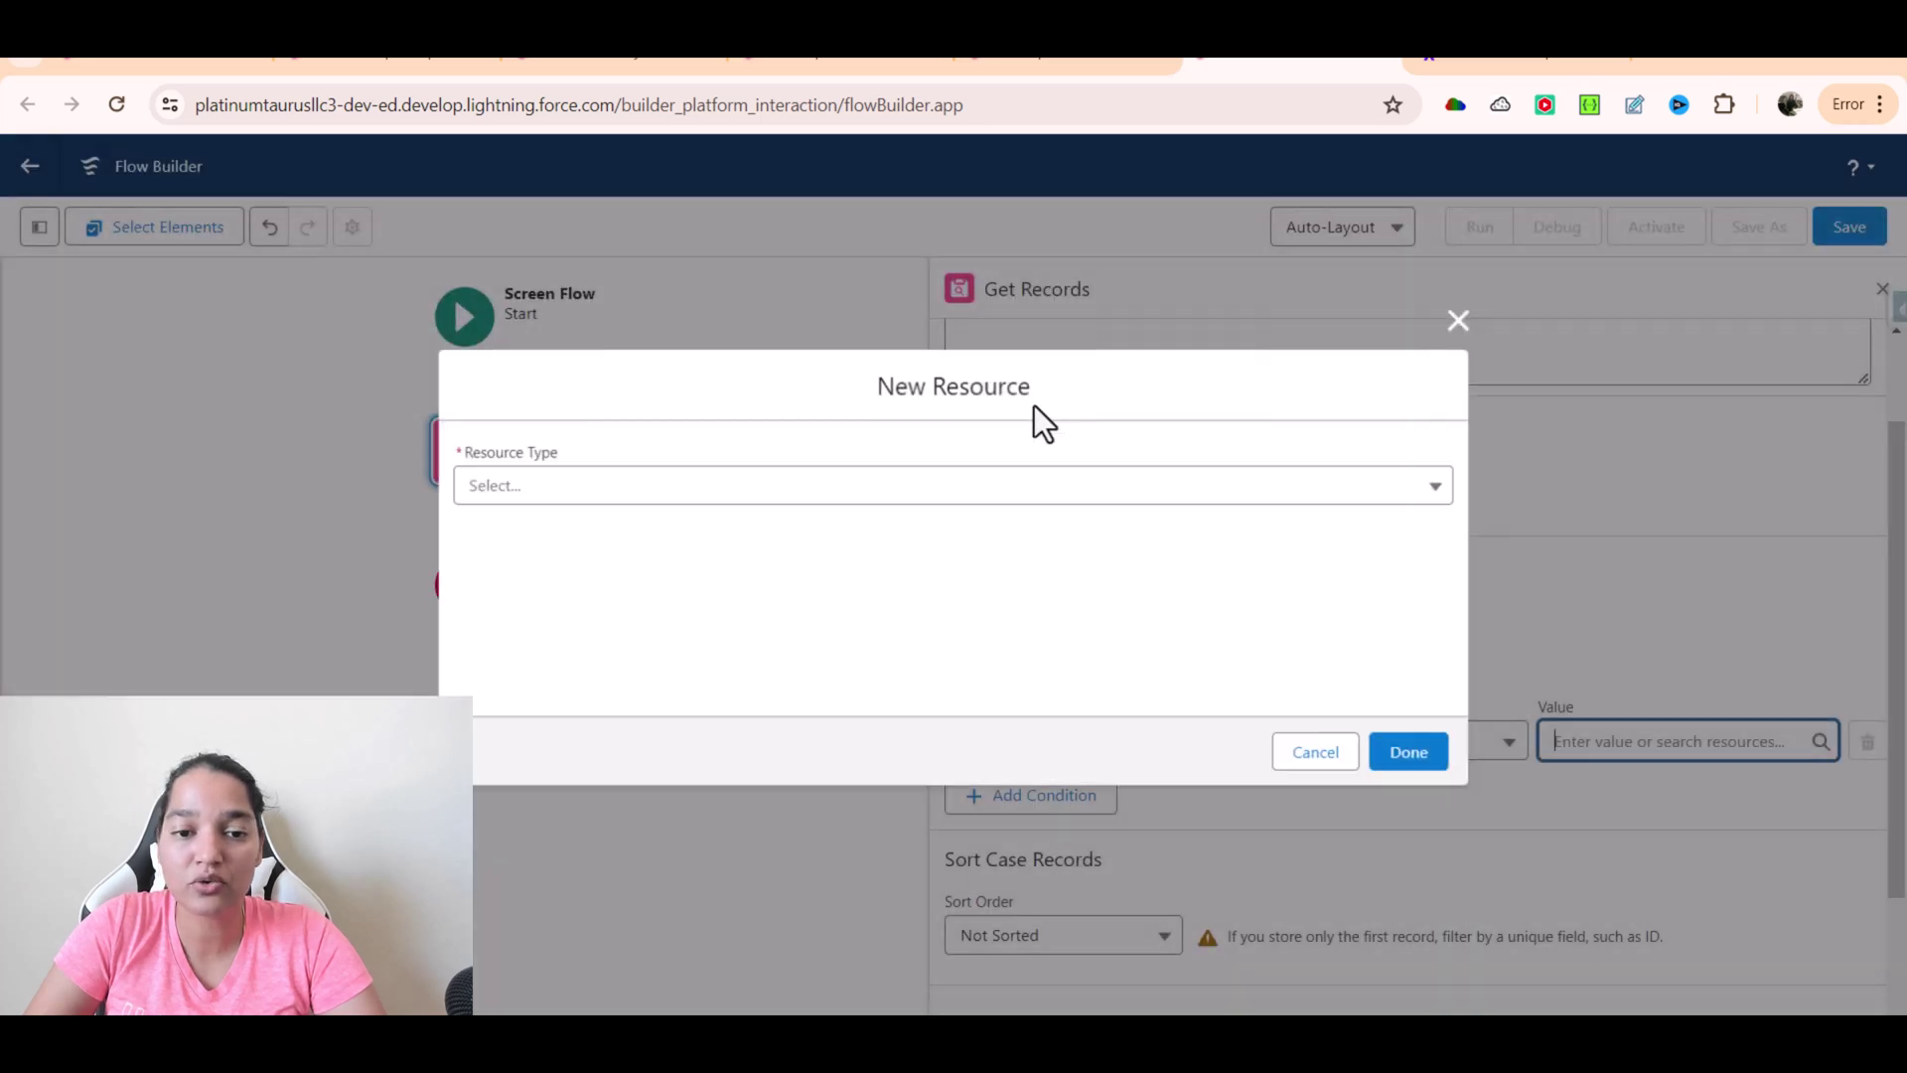
{"action": "left_click", "coordinate": [752, 494]}
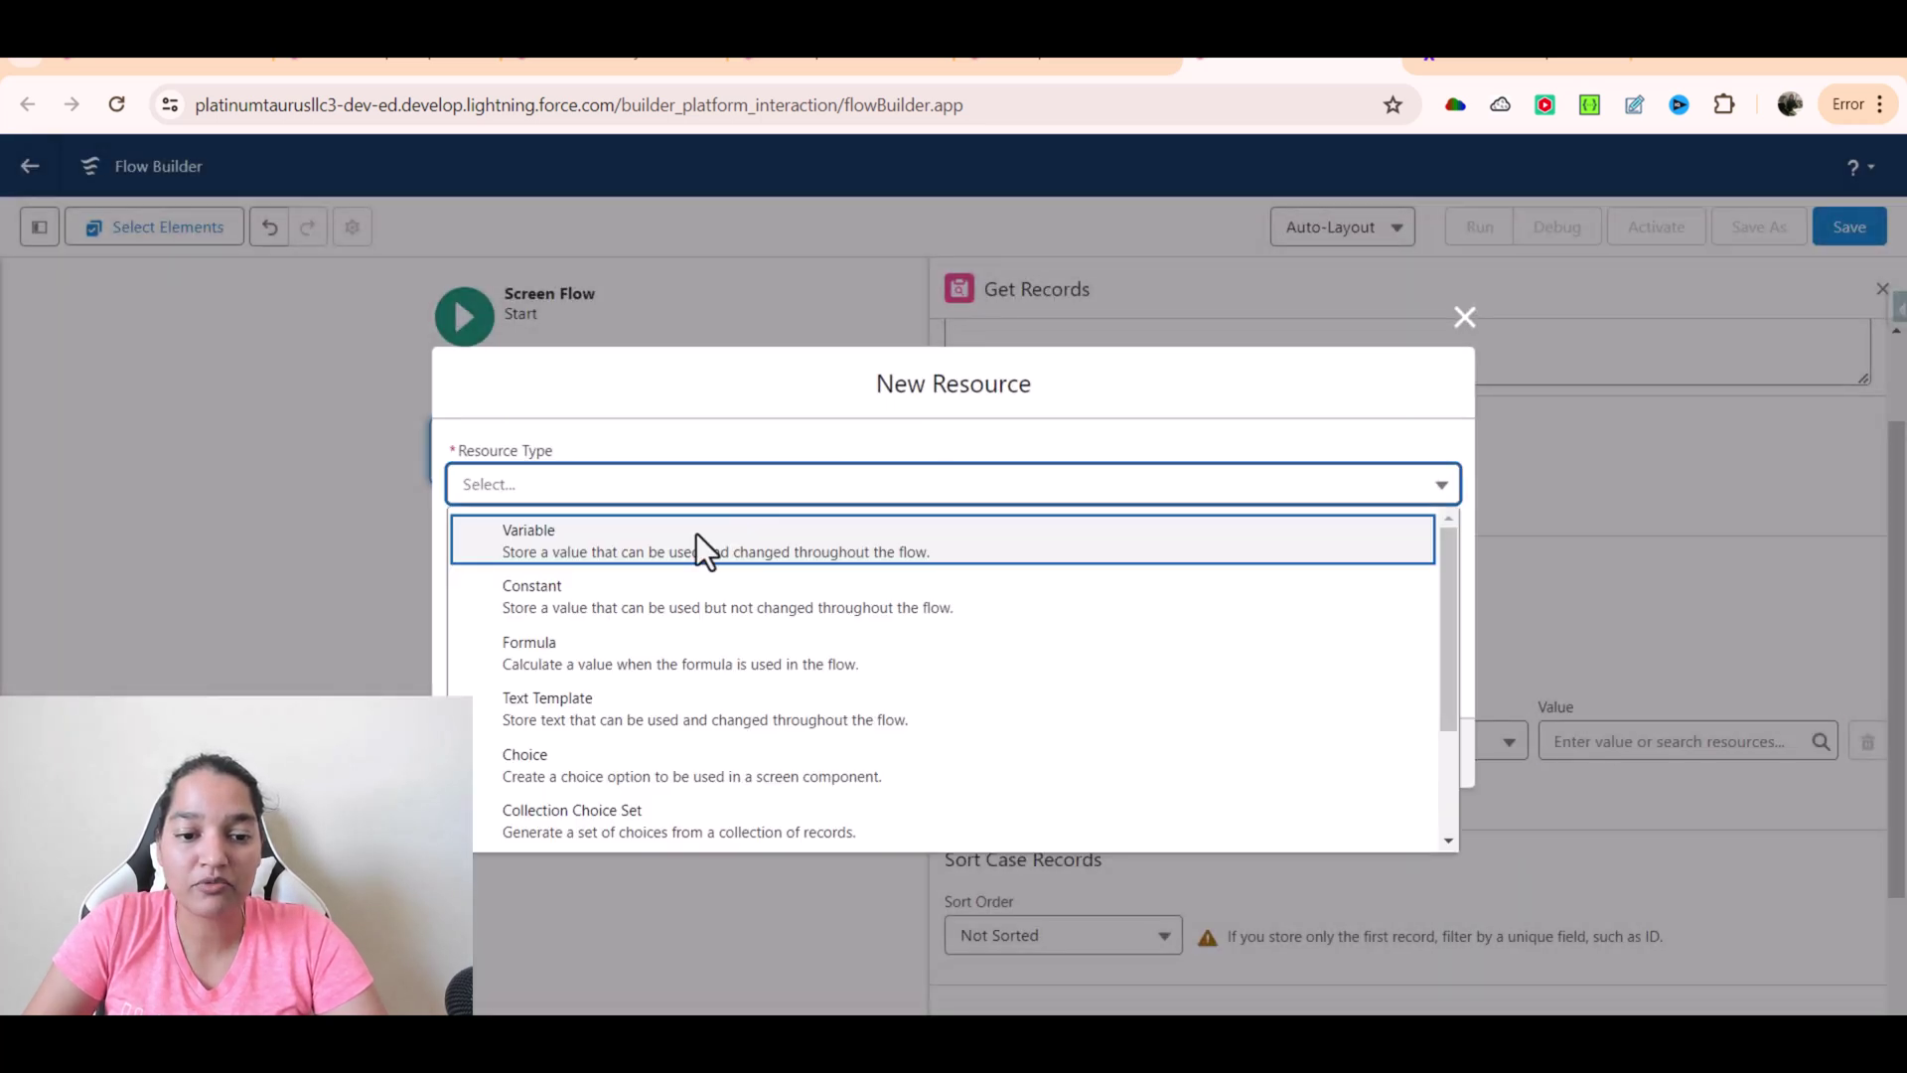
{"action": "left_click", "coordinate": [695, 541]}
{"action": "left_click", "coordinate": [668, 527]}
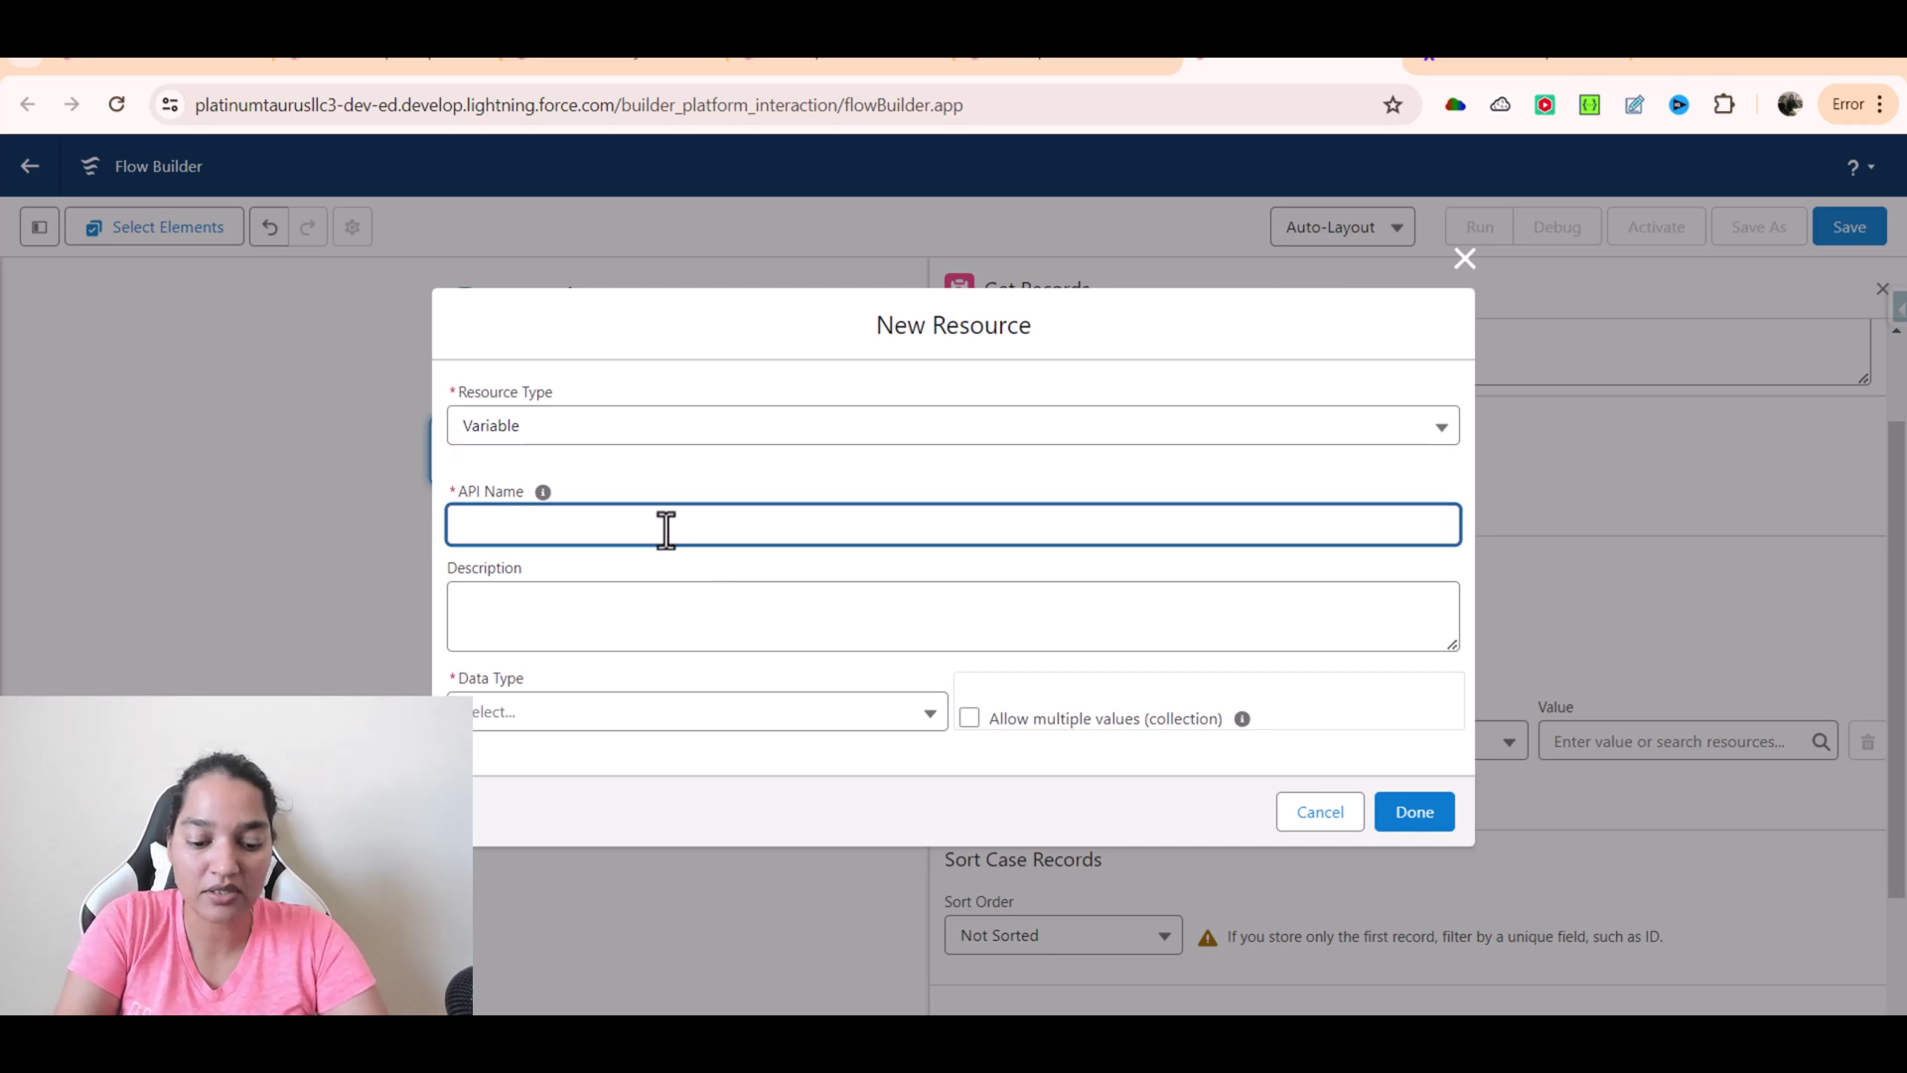
{"action": "type", "text": "recordId"}
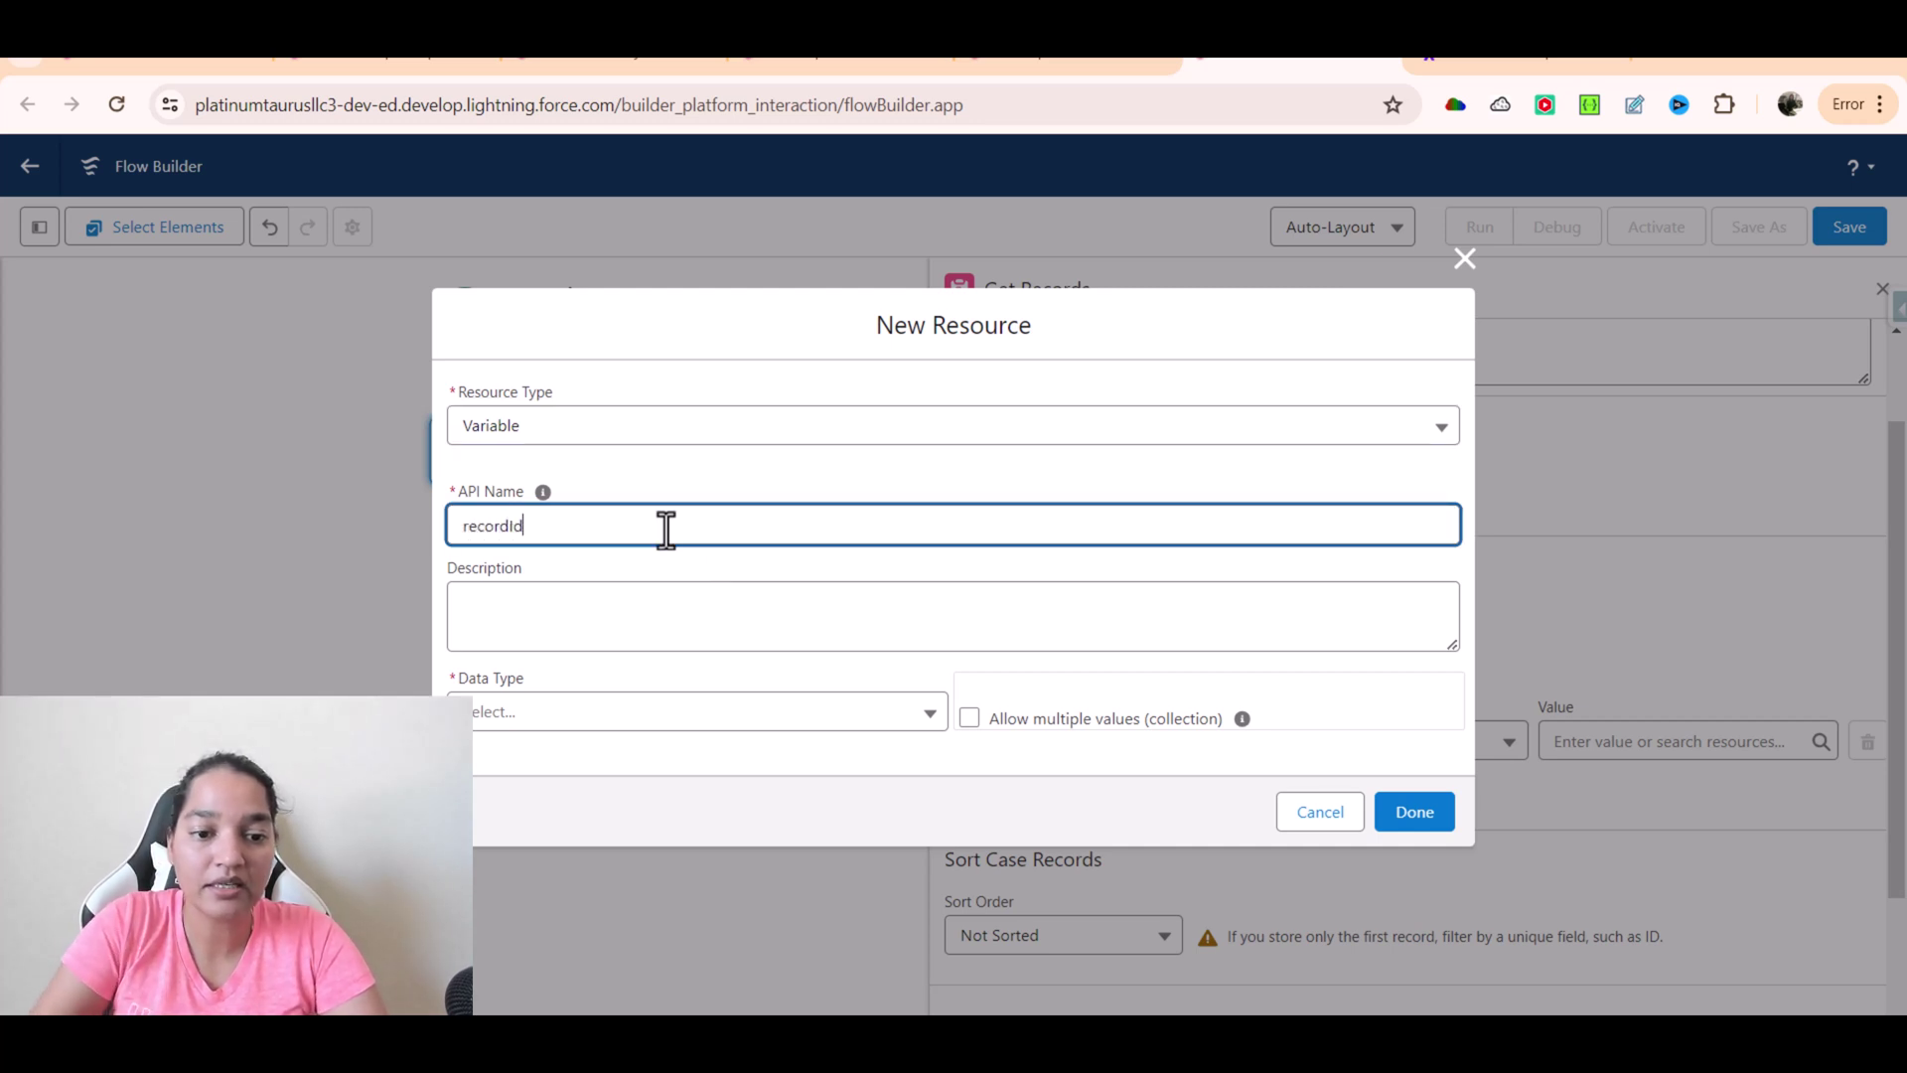
{"action": "left_click", "coordinate": [596, 713]}
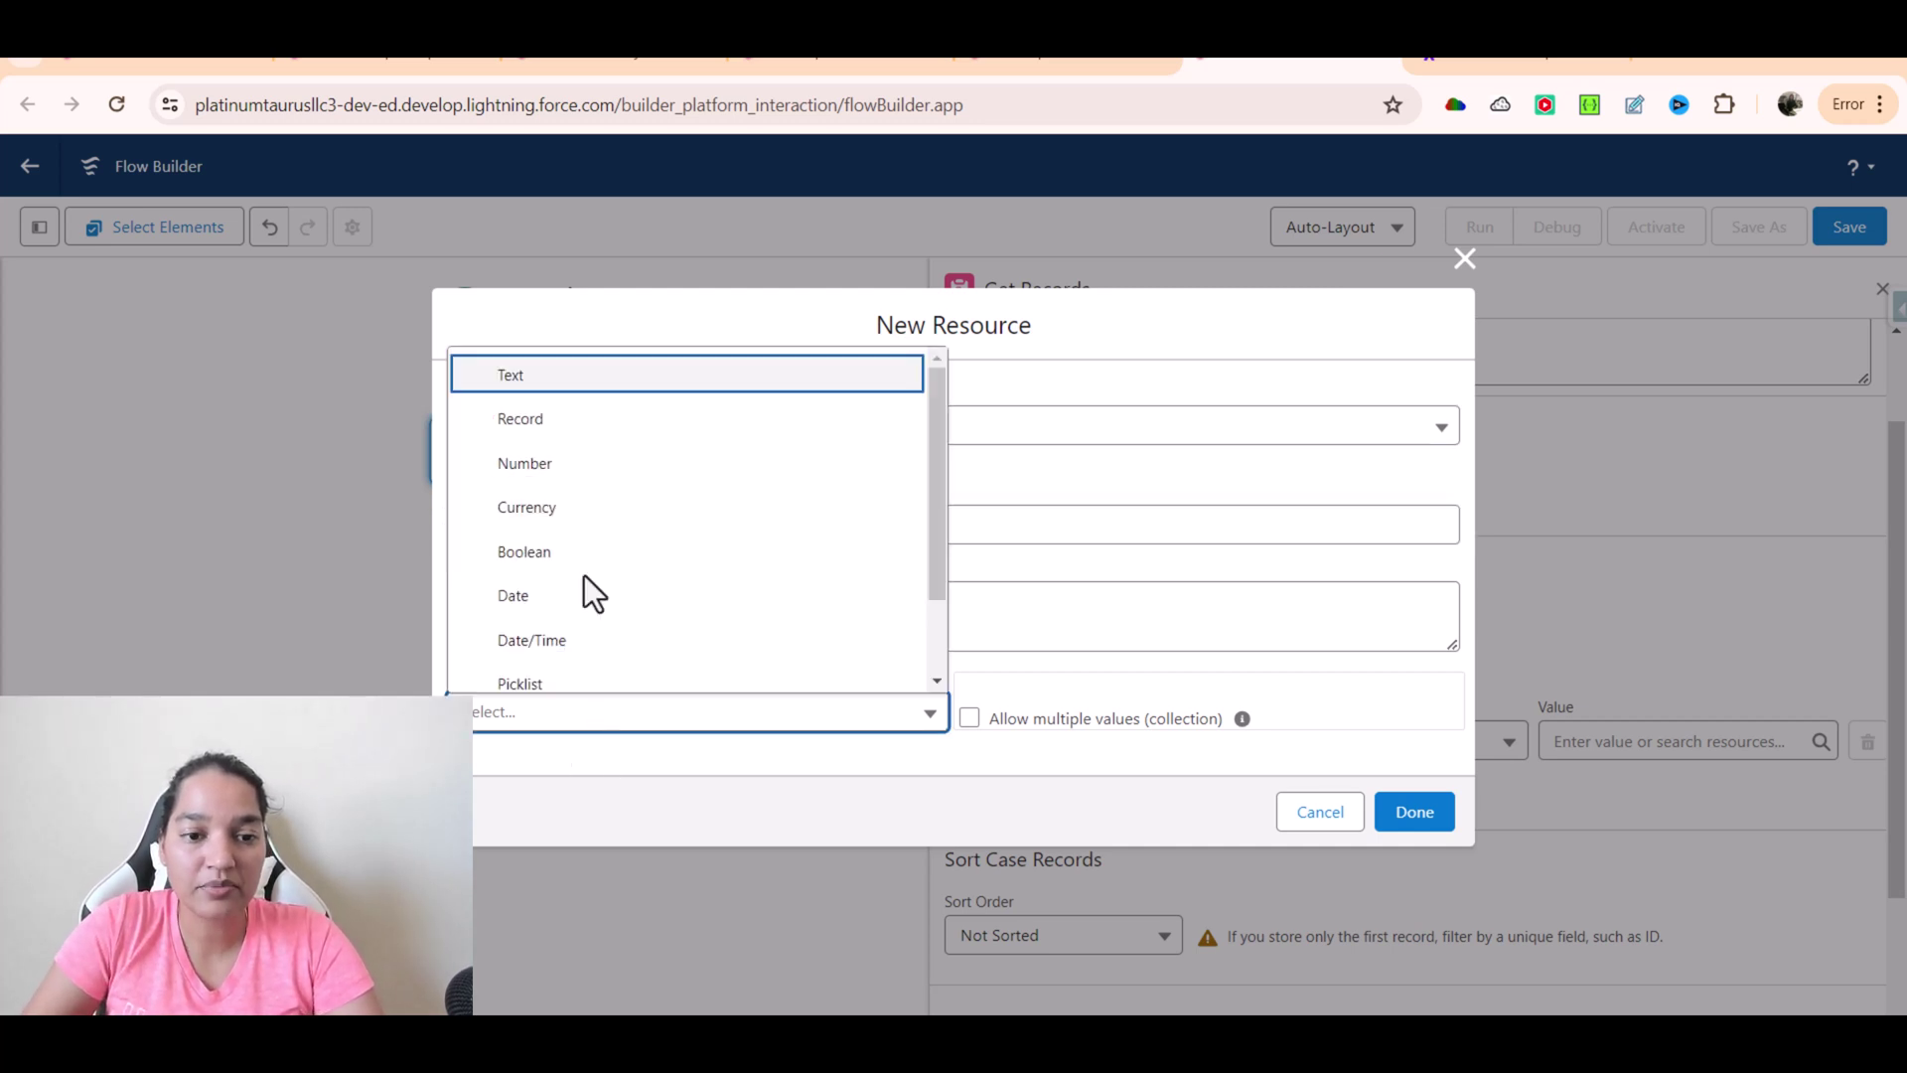
{"action": "left_click", "coordinate": [571, 378]}
{"action": "left_click", "coordinate": [496, 794]}
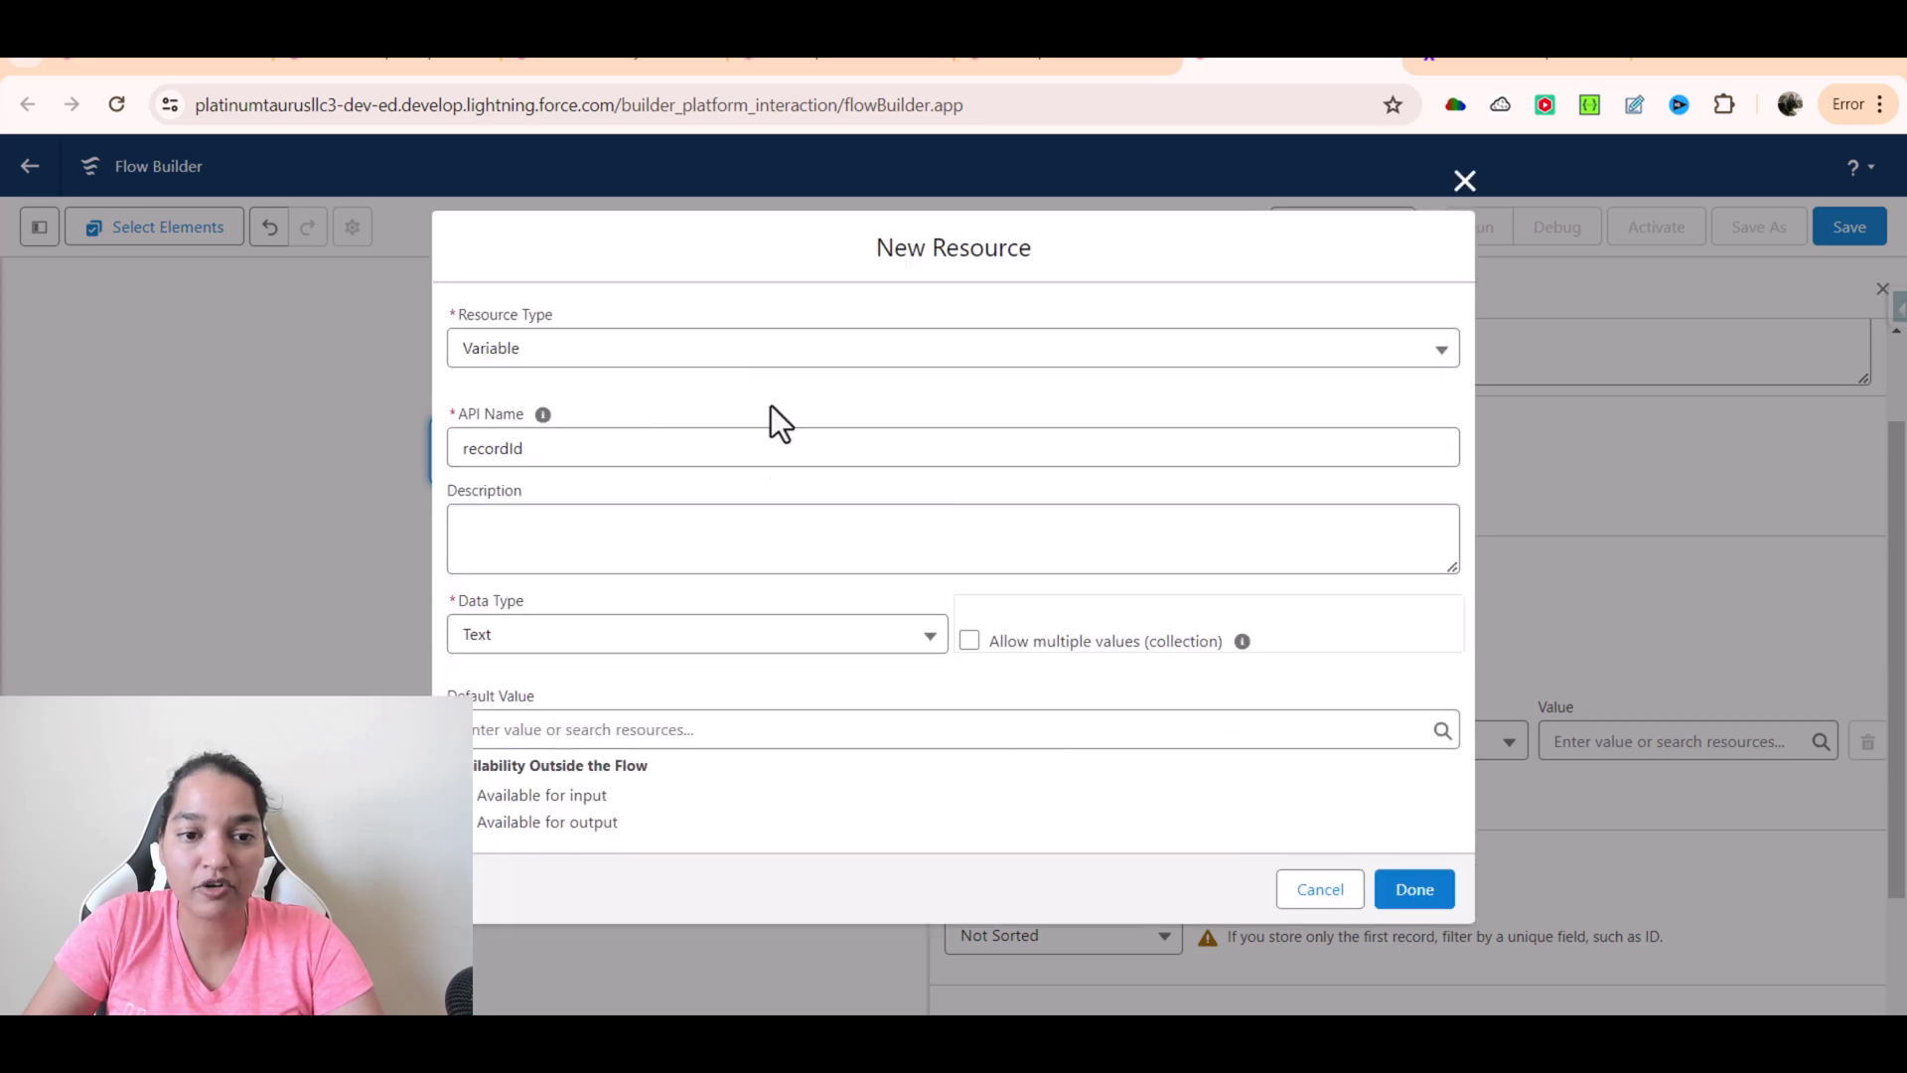
{"action": "left_click", "coordinate": [1416, 889]}
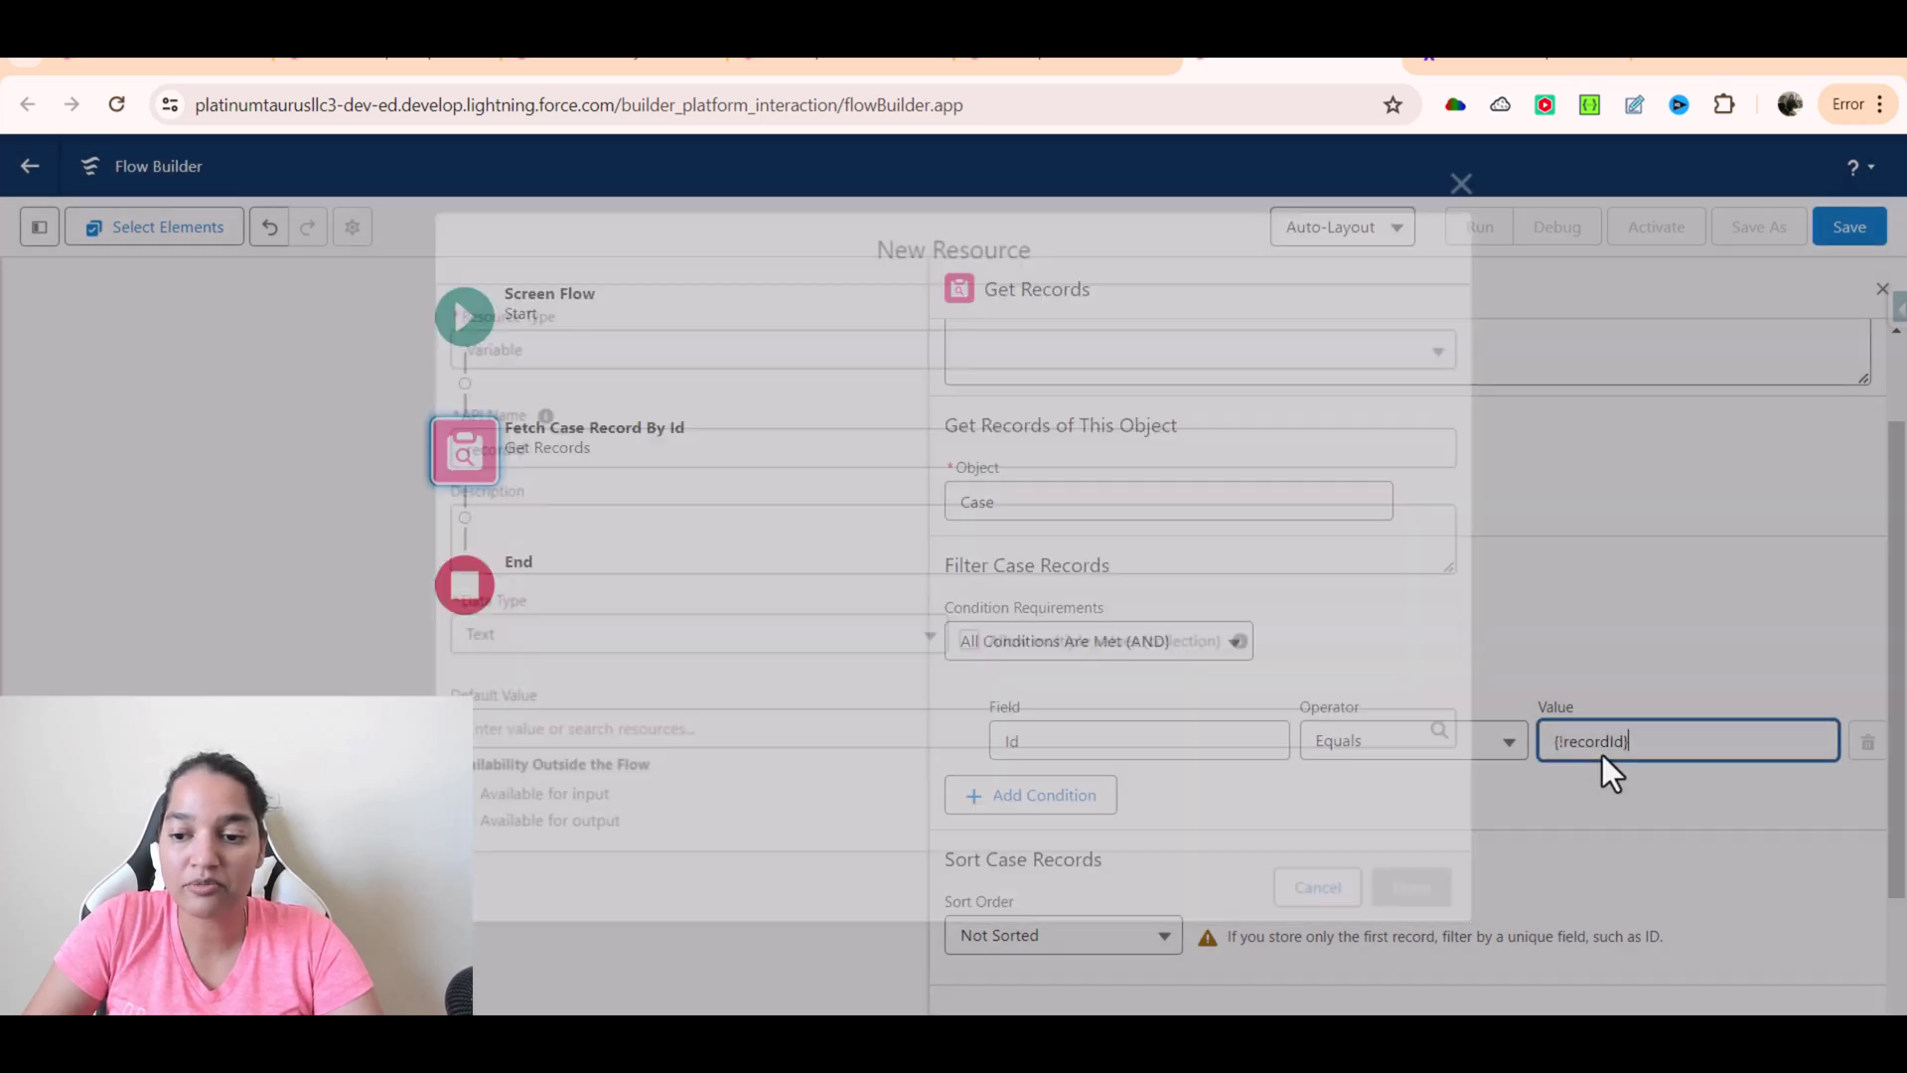
{"action": "left_click_drag", "start_coordinate": [1660, 741], "coordinate": [1485, 753]}
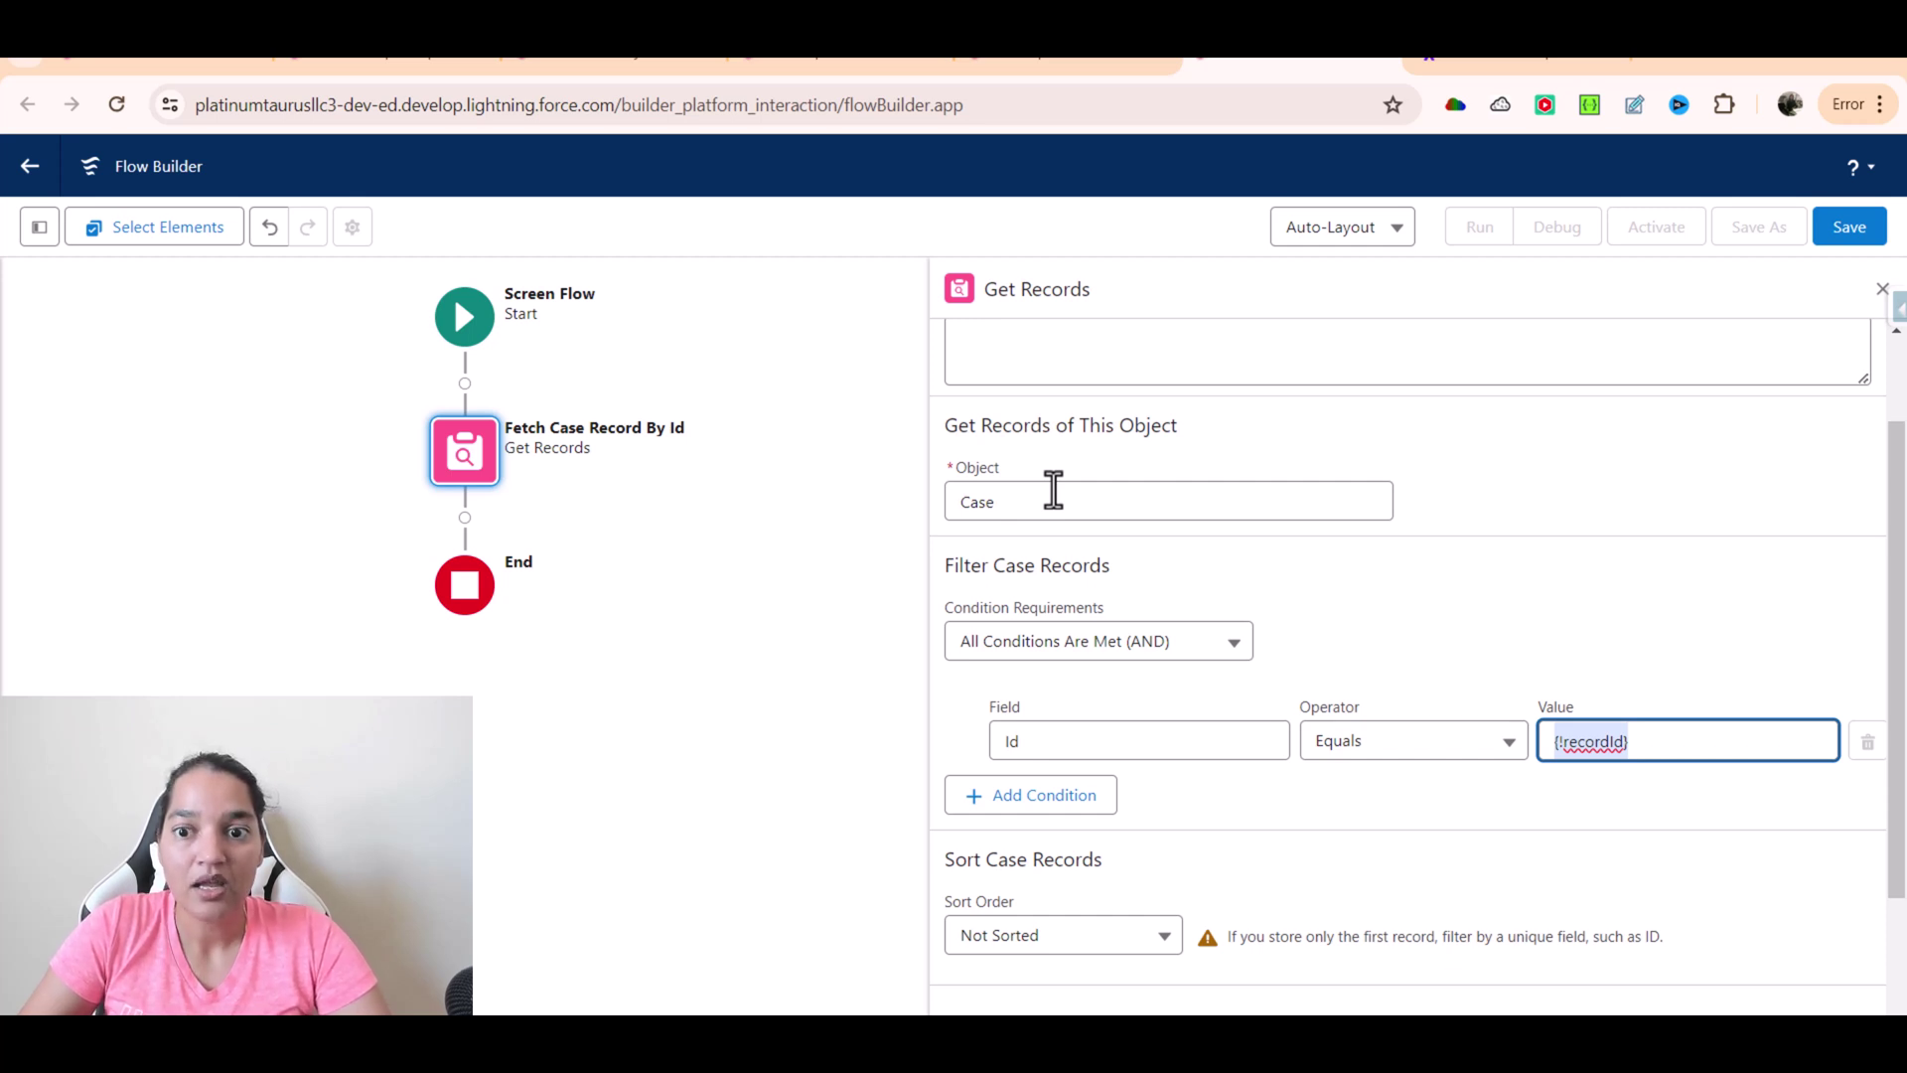
{"action": "left_click", "coordinate": [1882, 290]}
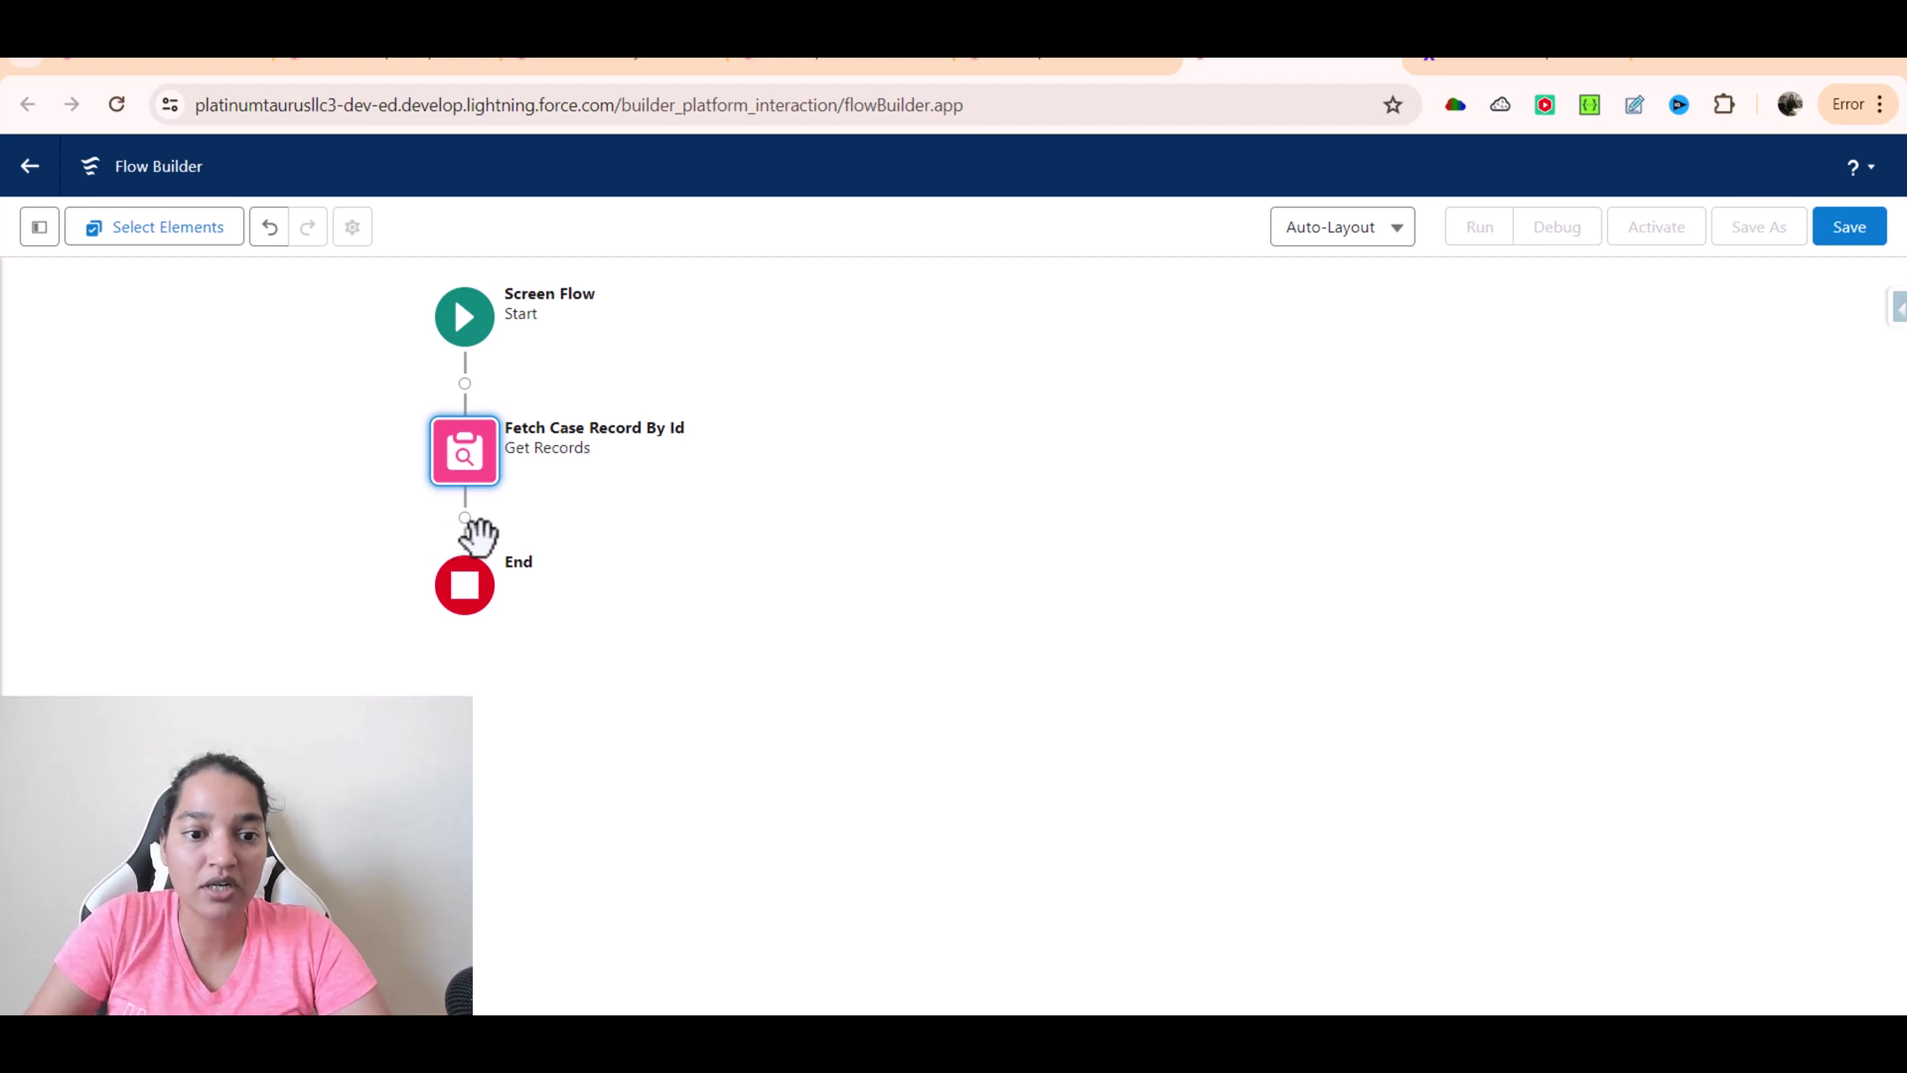
Step: Add an Action element after Fetch Case Record By Id
{"action": "left_click", "coordinate": [467, 518]}
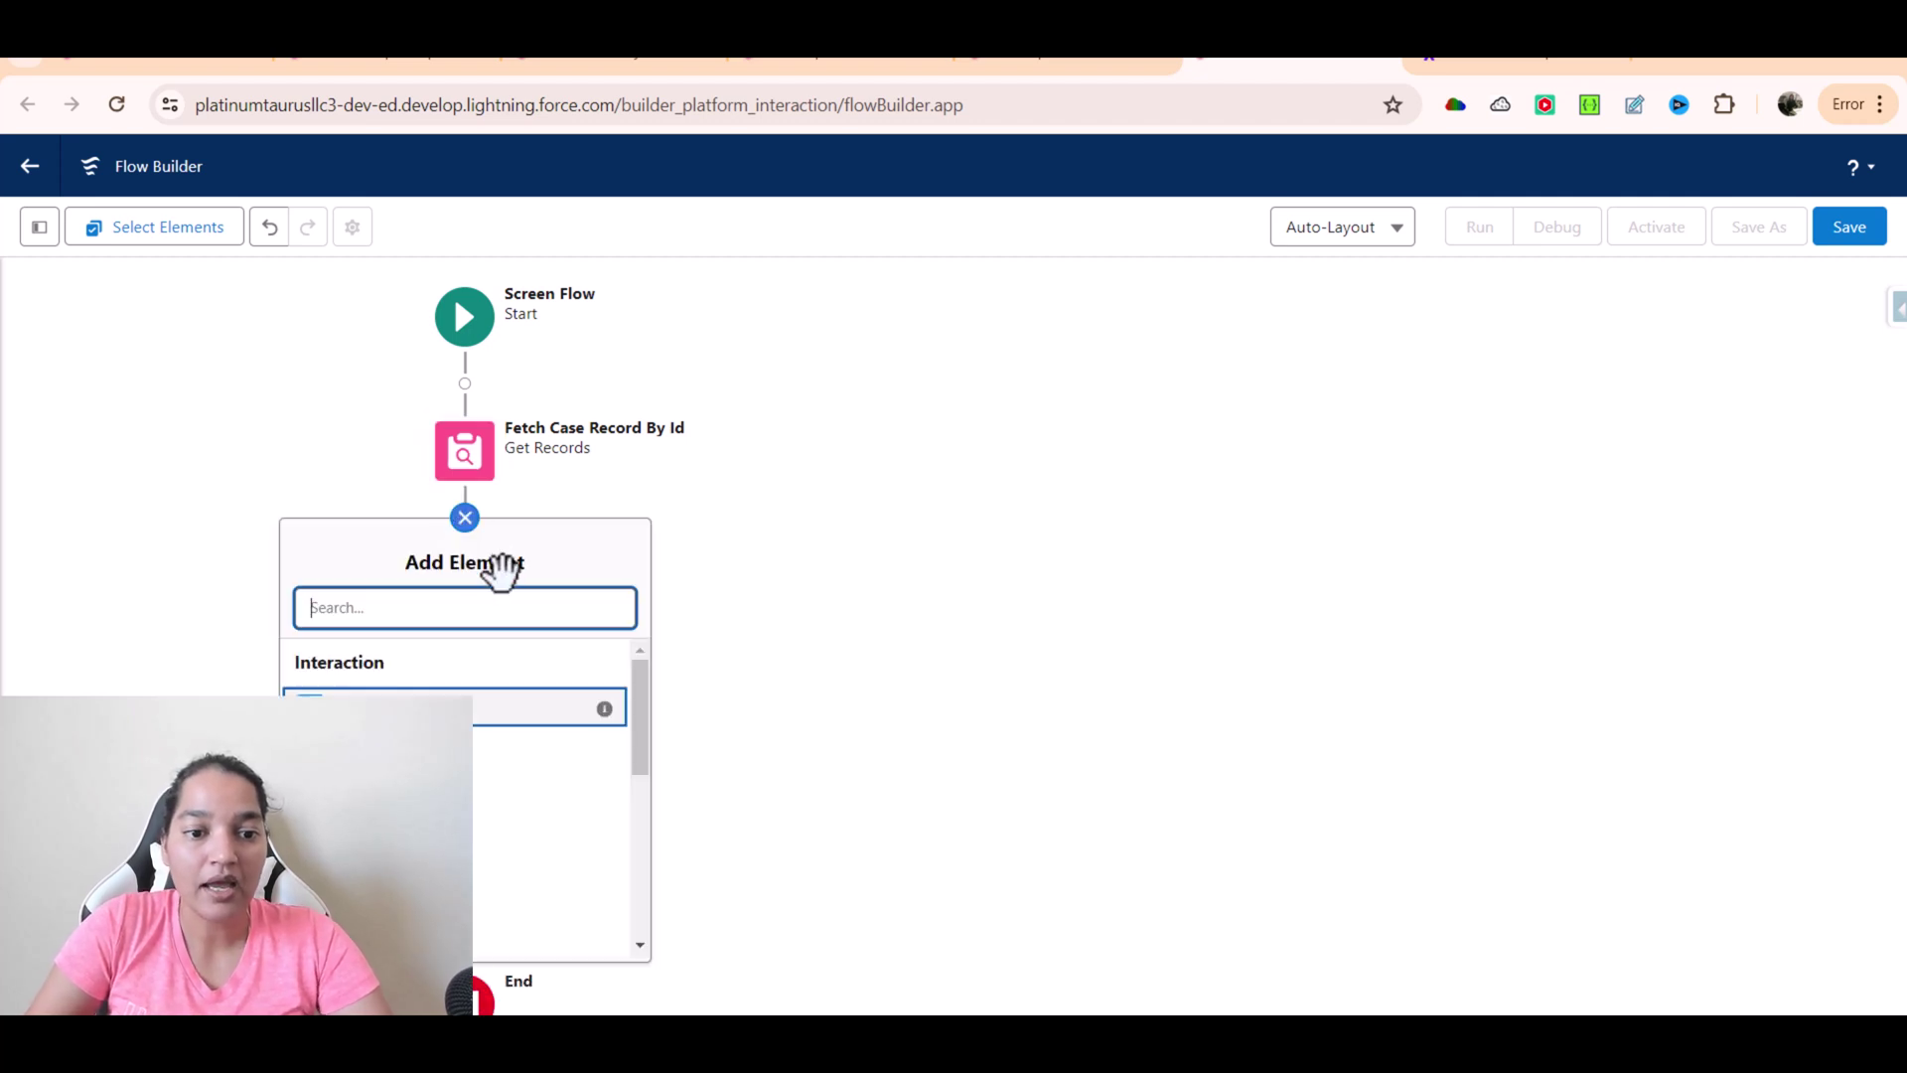
{"action": "type", "text": "Ac"}
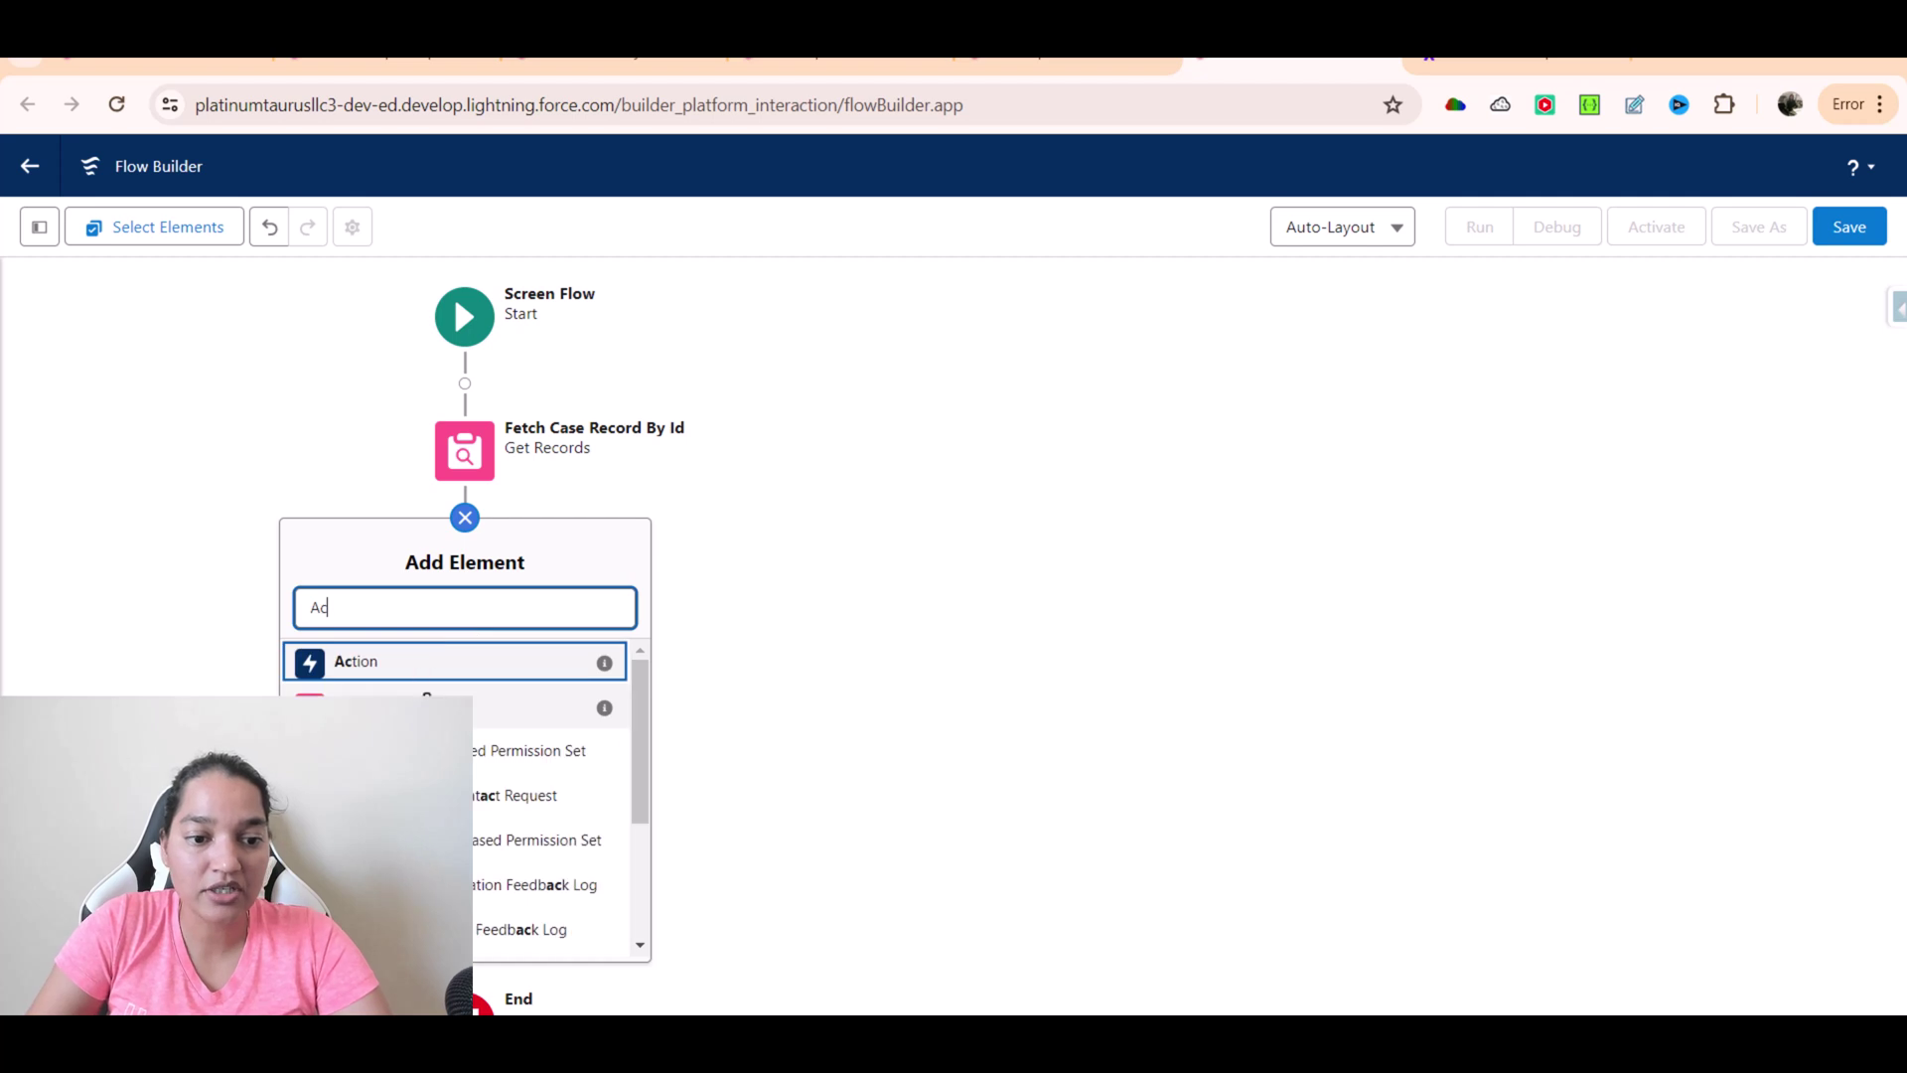
{"action": "left_click", "coordinate": [378, 667]}
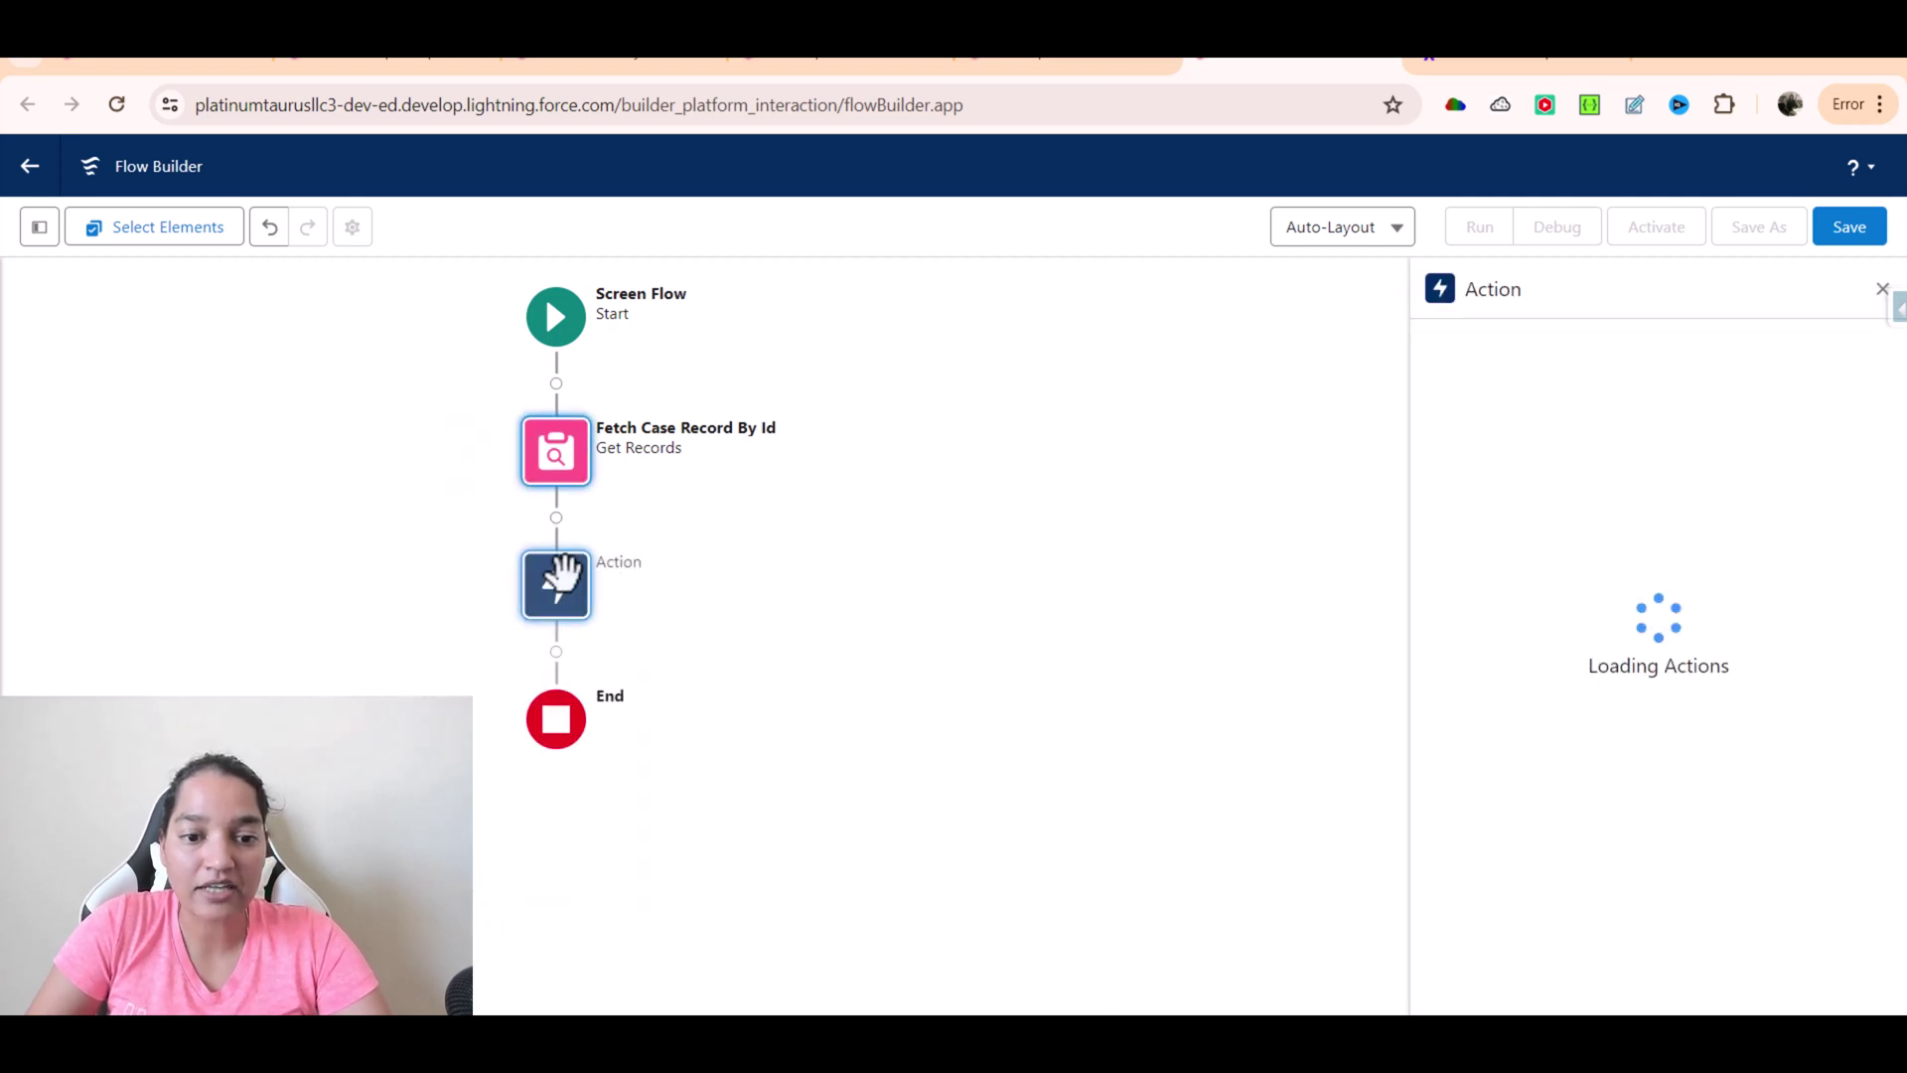
{"action": "left_click", "coordinate": [568, 621]}
Step: Choose the Case Summary prompt action and label it 'Case Summary Prompt'
{"action": "left_click", "coordinate": [1524, 399]}
{"action": "type", "text": "CaseSu"}
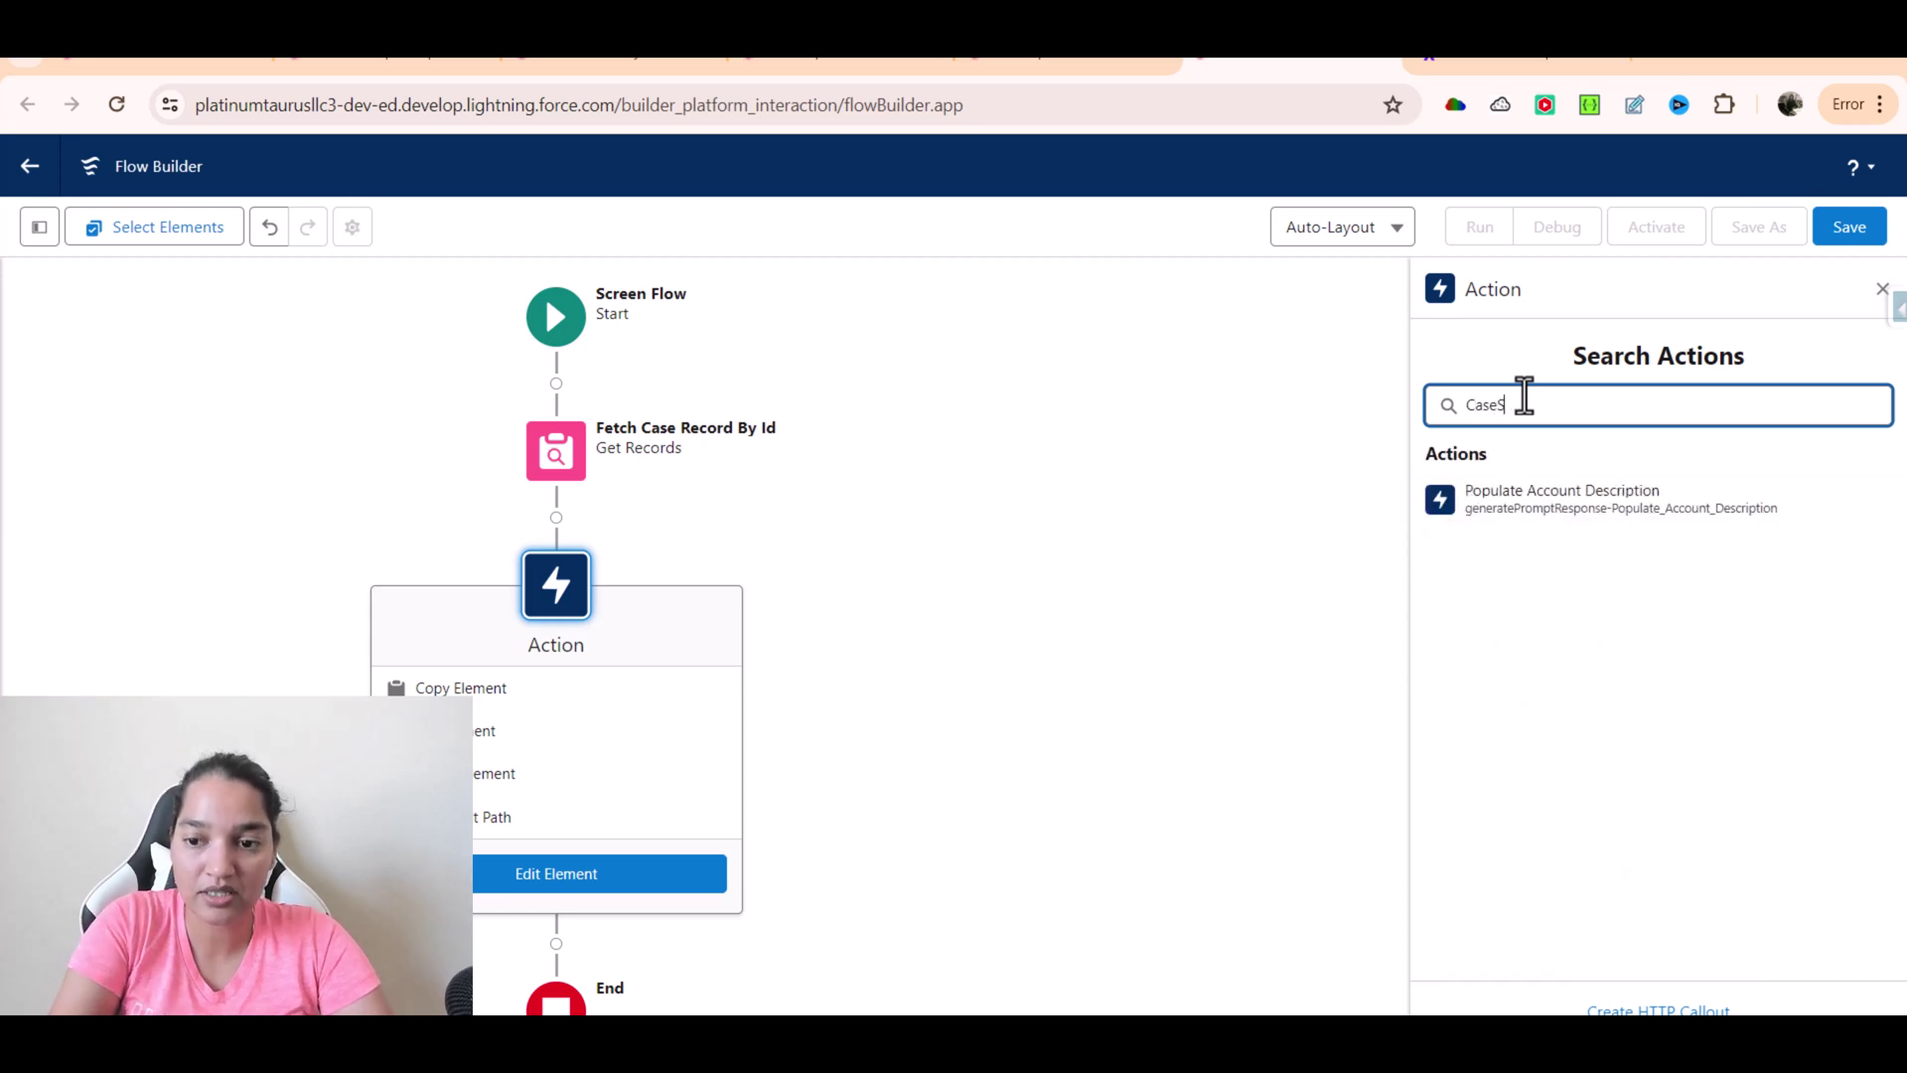
{"action": "key", "text": "BackSpace"}
{"action": "key", "text": "BackSpace"}
{"action": "key", "text": "BackSpace"}
{"action": "key", "text": "BackSpace"}
{"action": "key", "text": "BackSpace"}
{"action": "key", "text": "BackSpace"}
{"action": "type", "text": "Summ"}
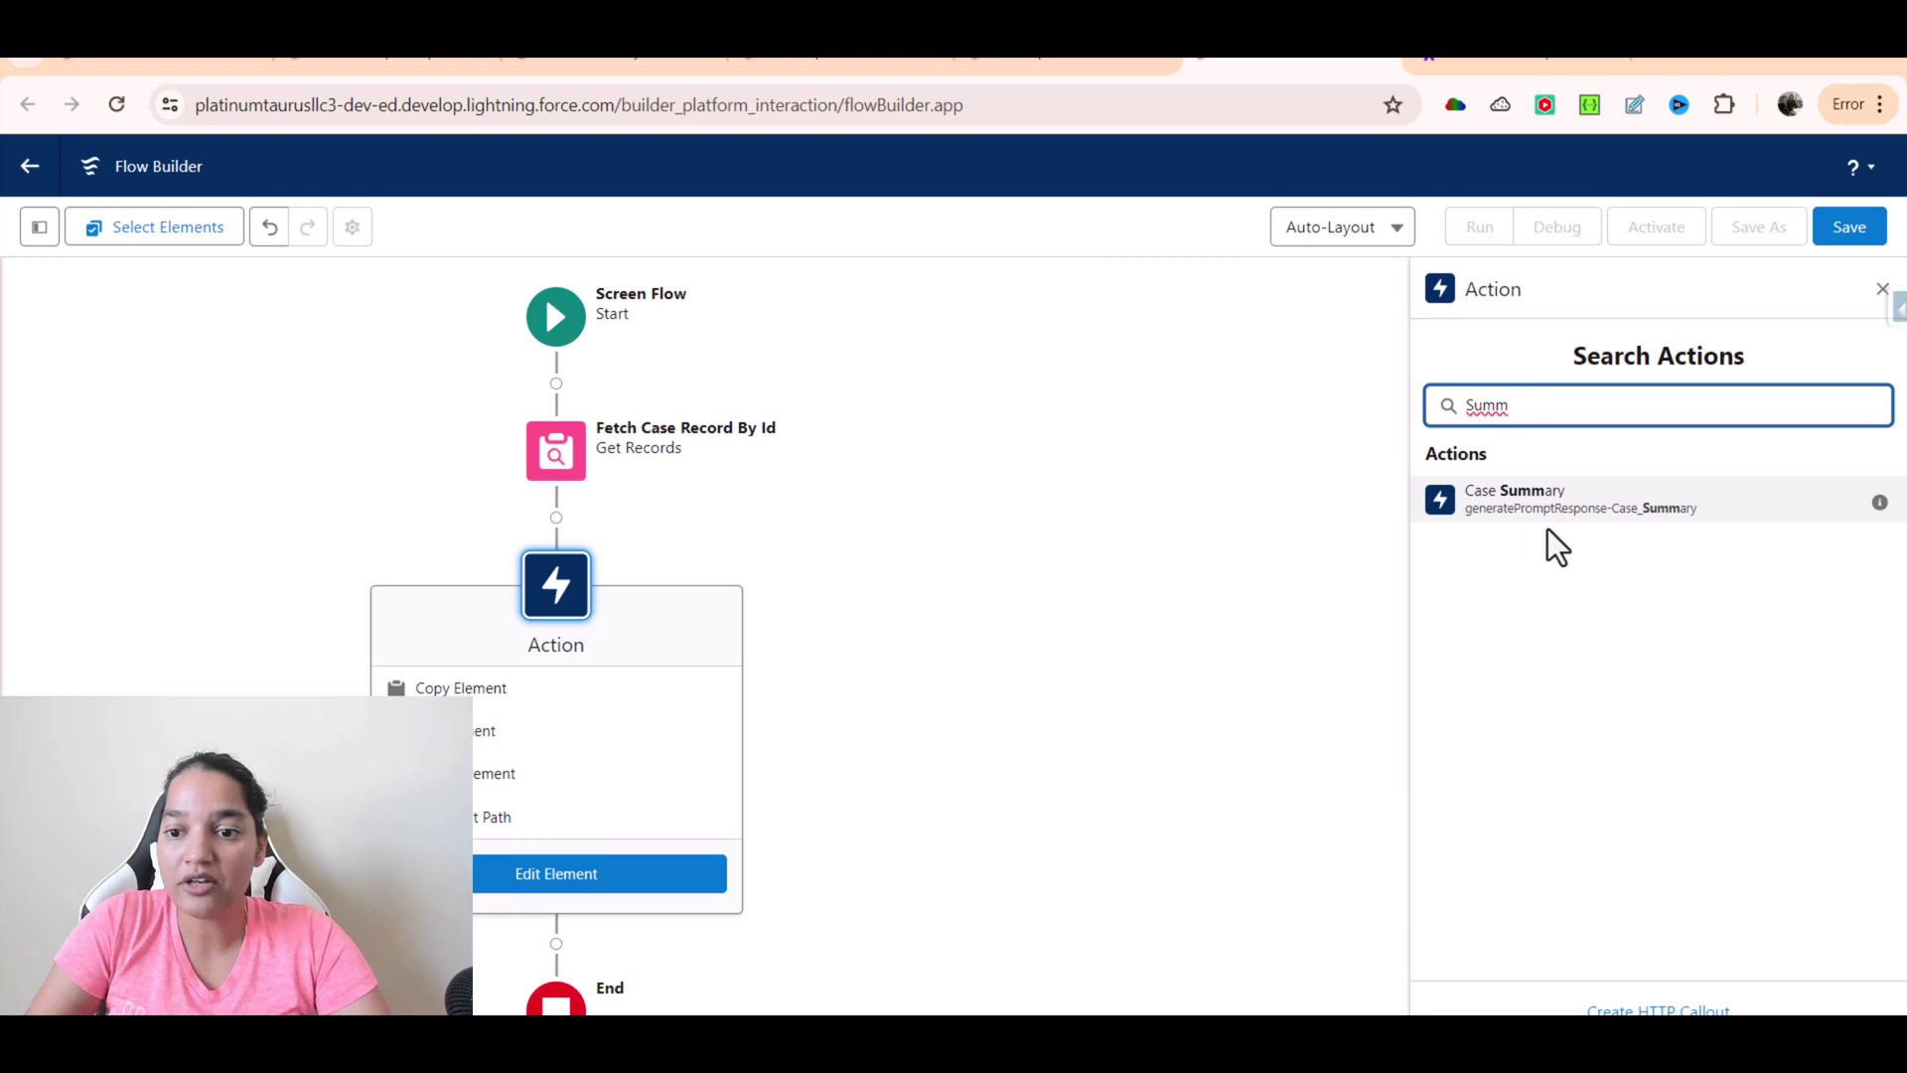
{"action": "left_click", "coordinate": [1627, 505]}
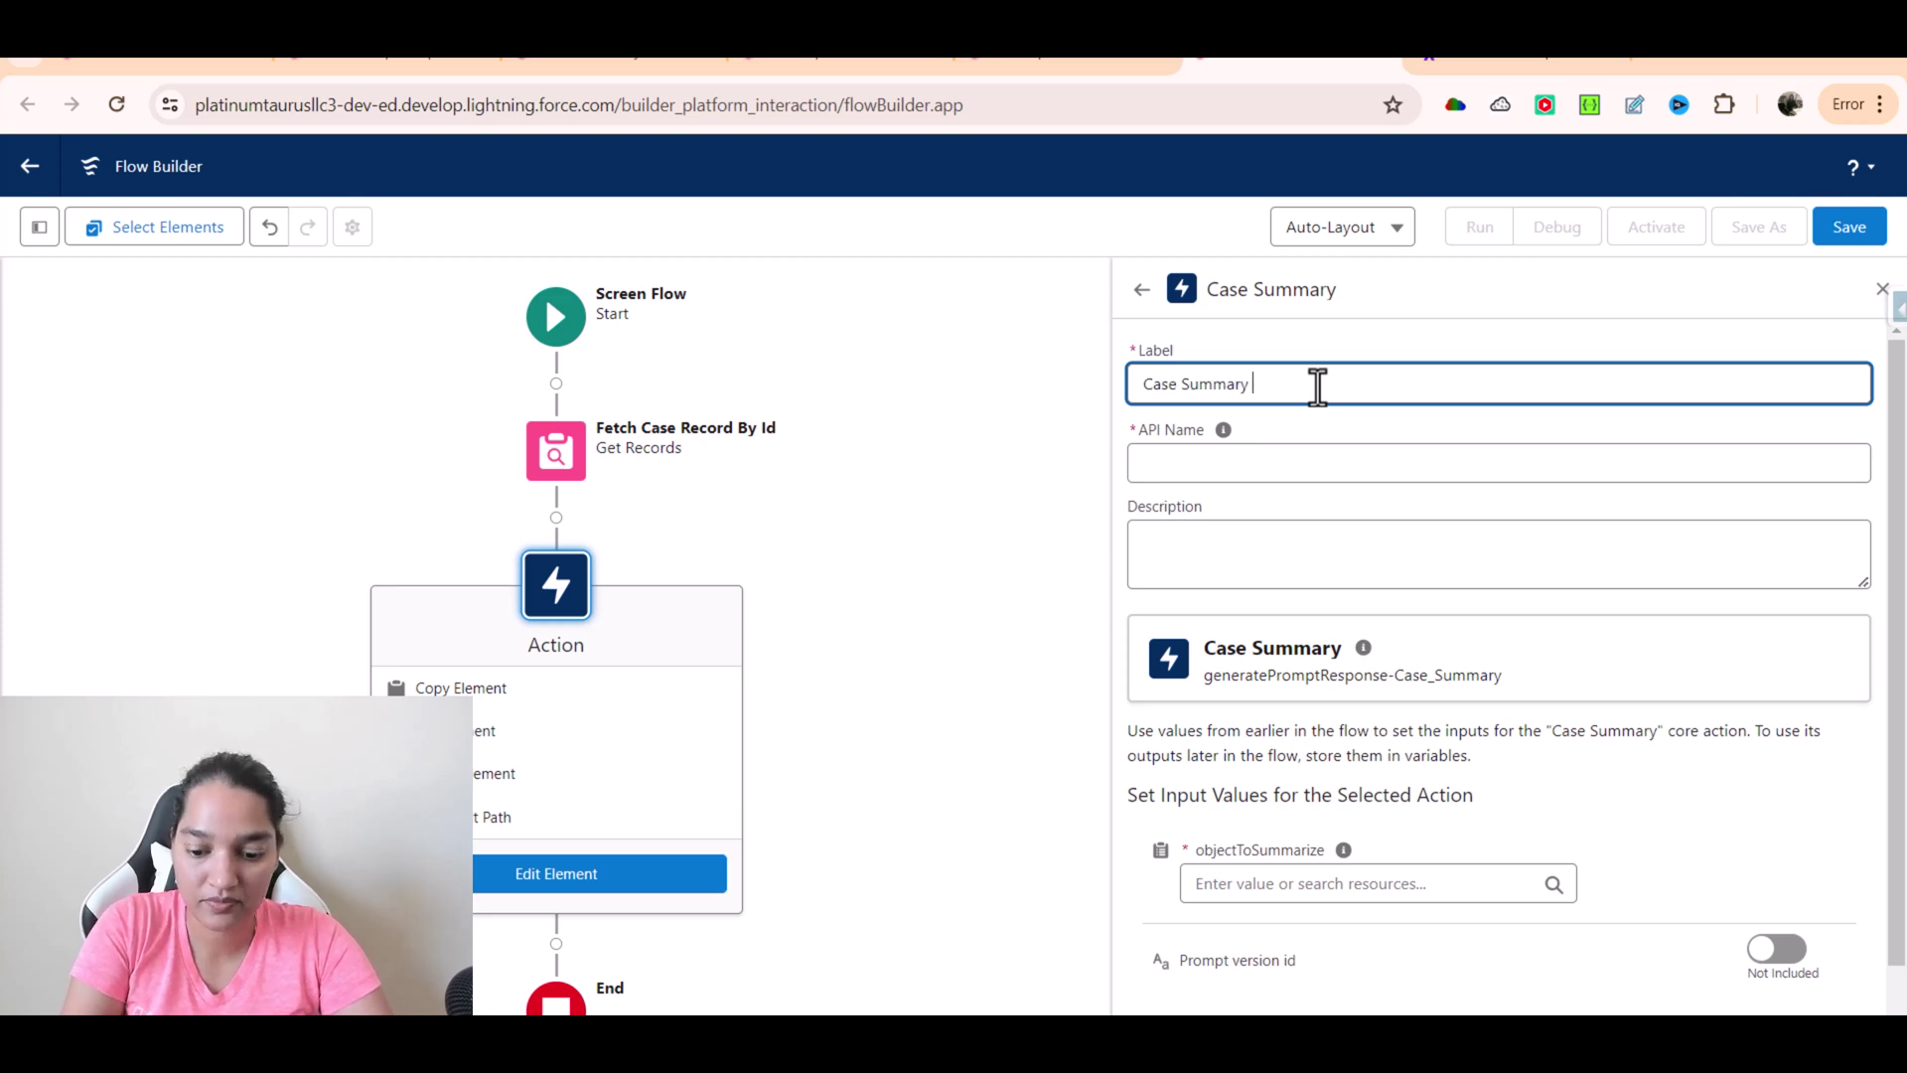
{"action": "key", "text": "Tab"}
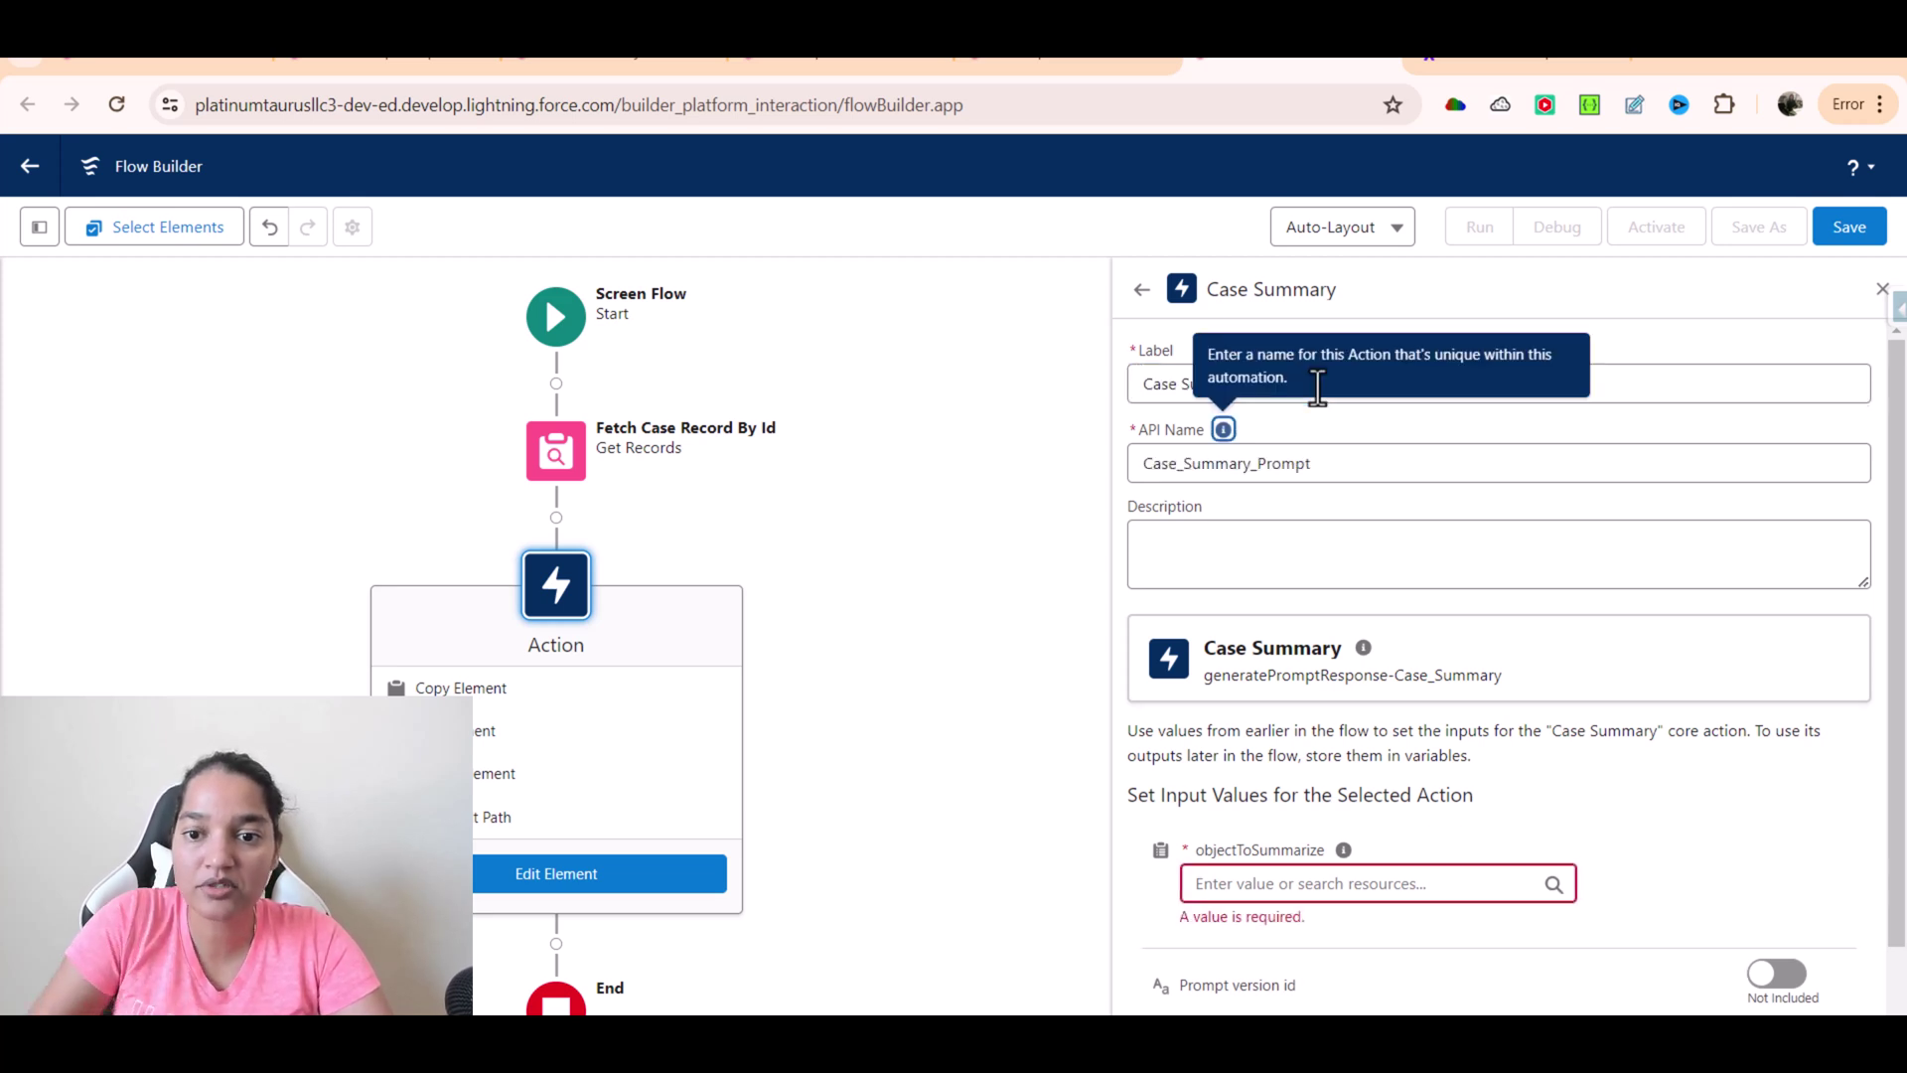
{"action": "left_click_drag", "start_coordinate": [1127, 795], "coordinate": [1358, 810]}
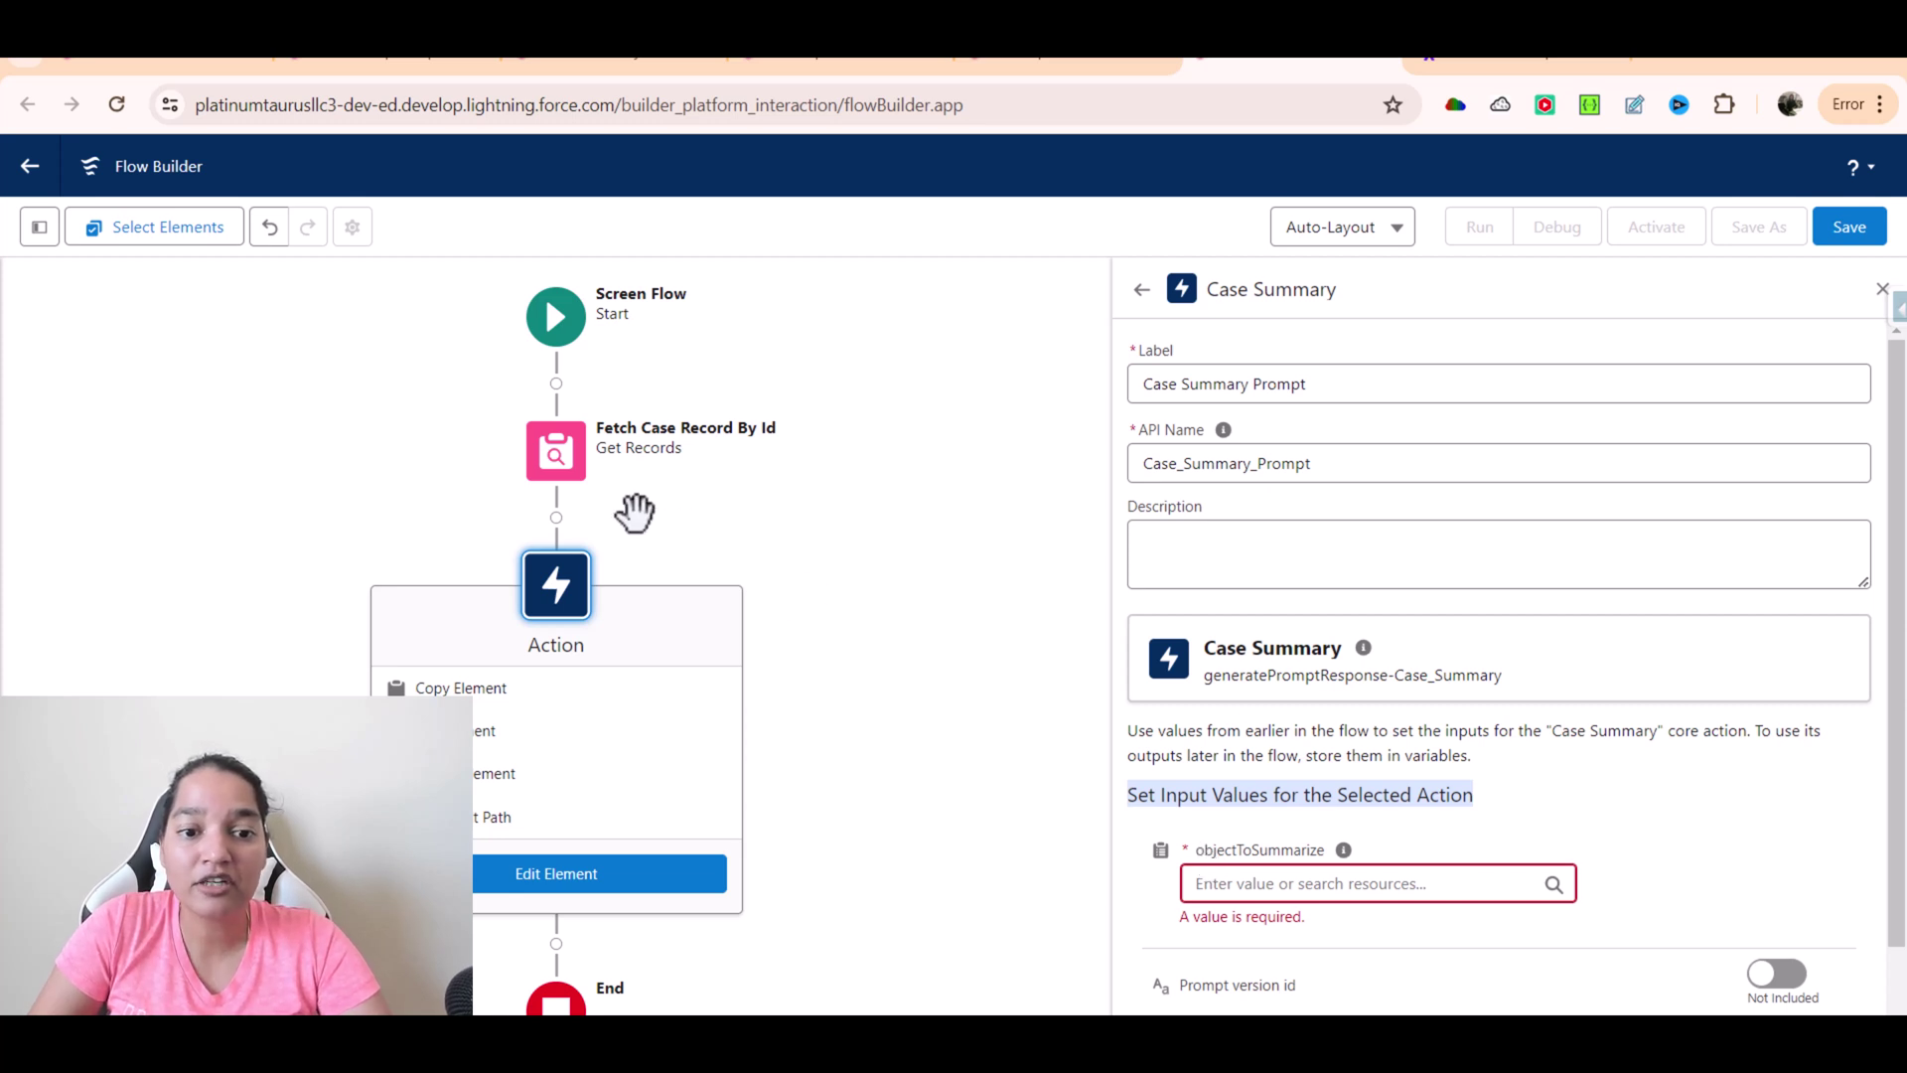
Step: Set objectToSummarize to the Case record from Fetch Case Record By Id
{"action": "left_click", "coordinate": [1281, 883]}
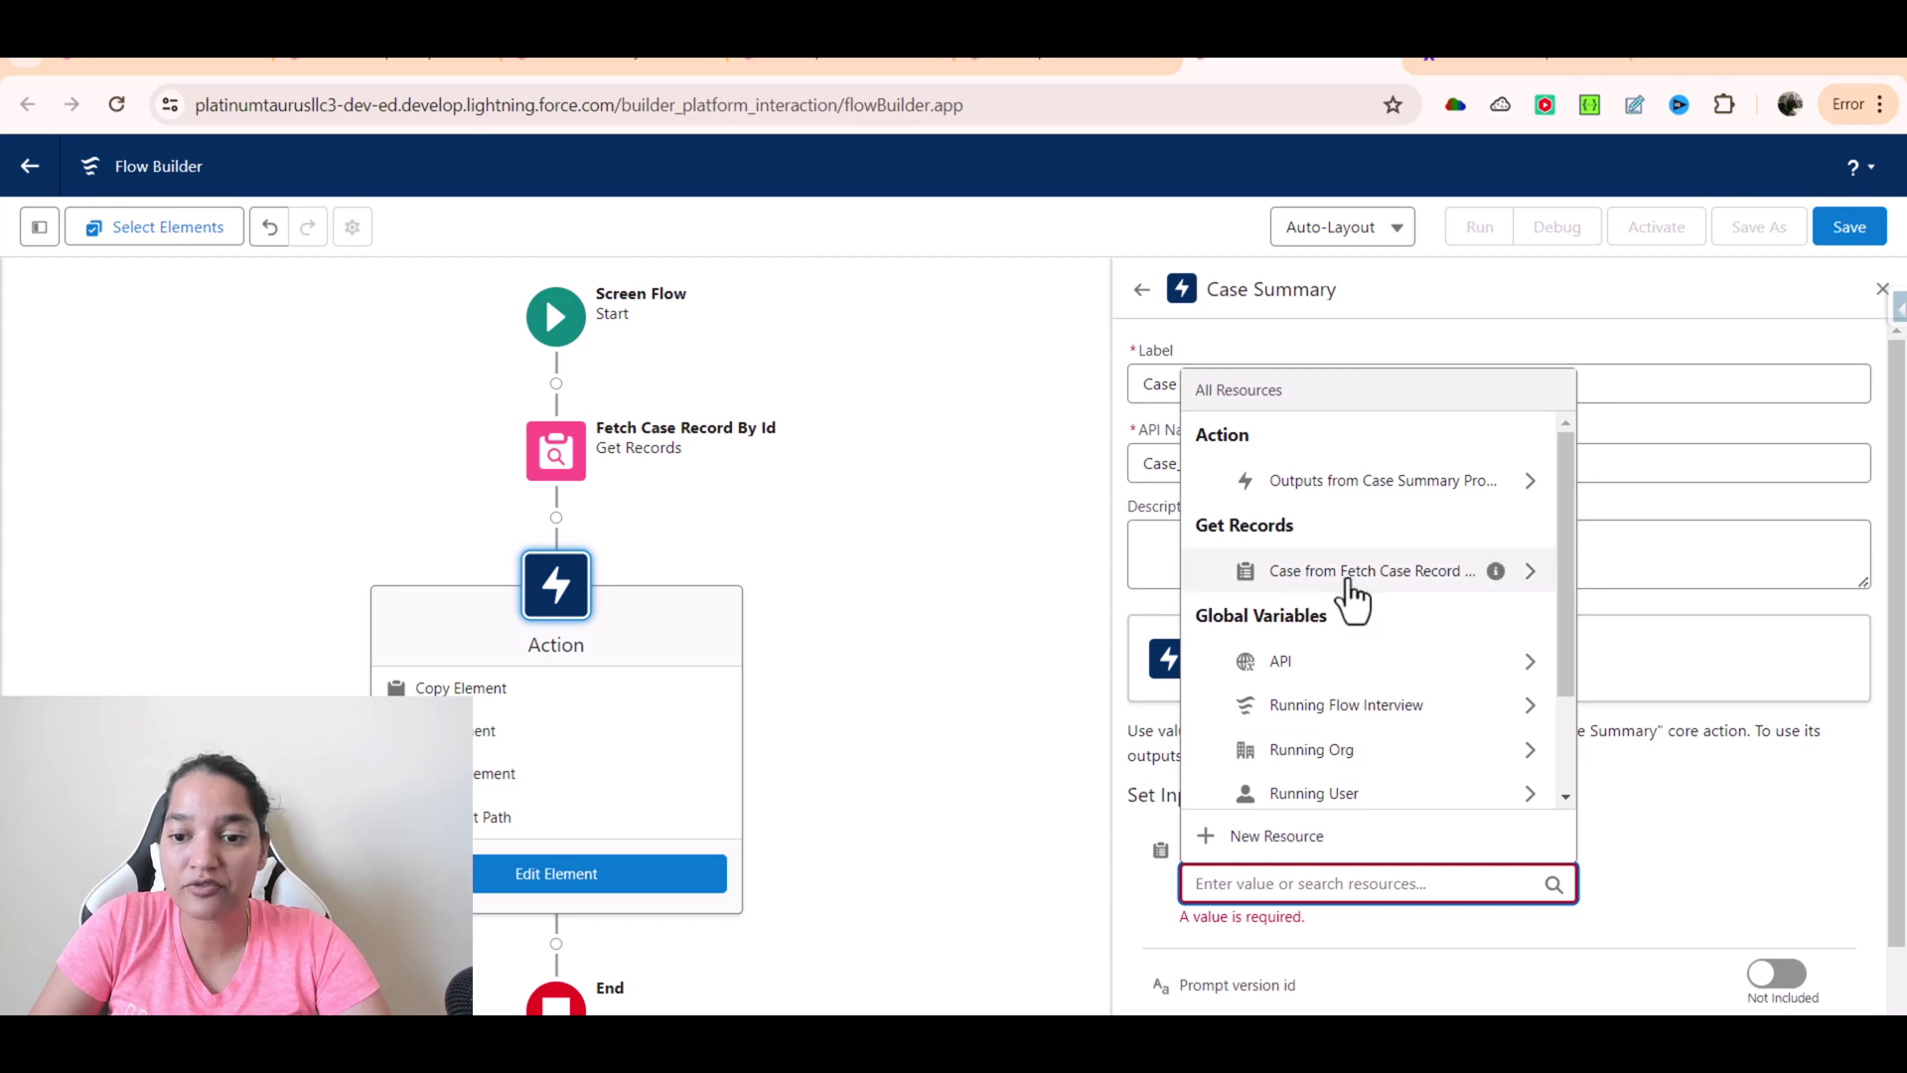
{"action": "left_click", "coordinate": [1411, 574]}
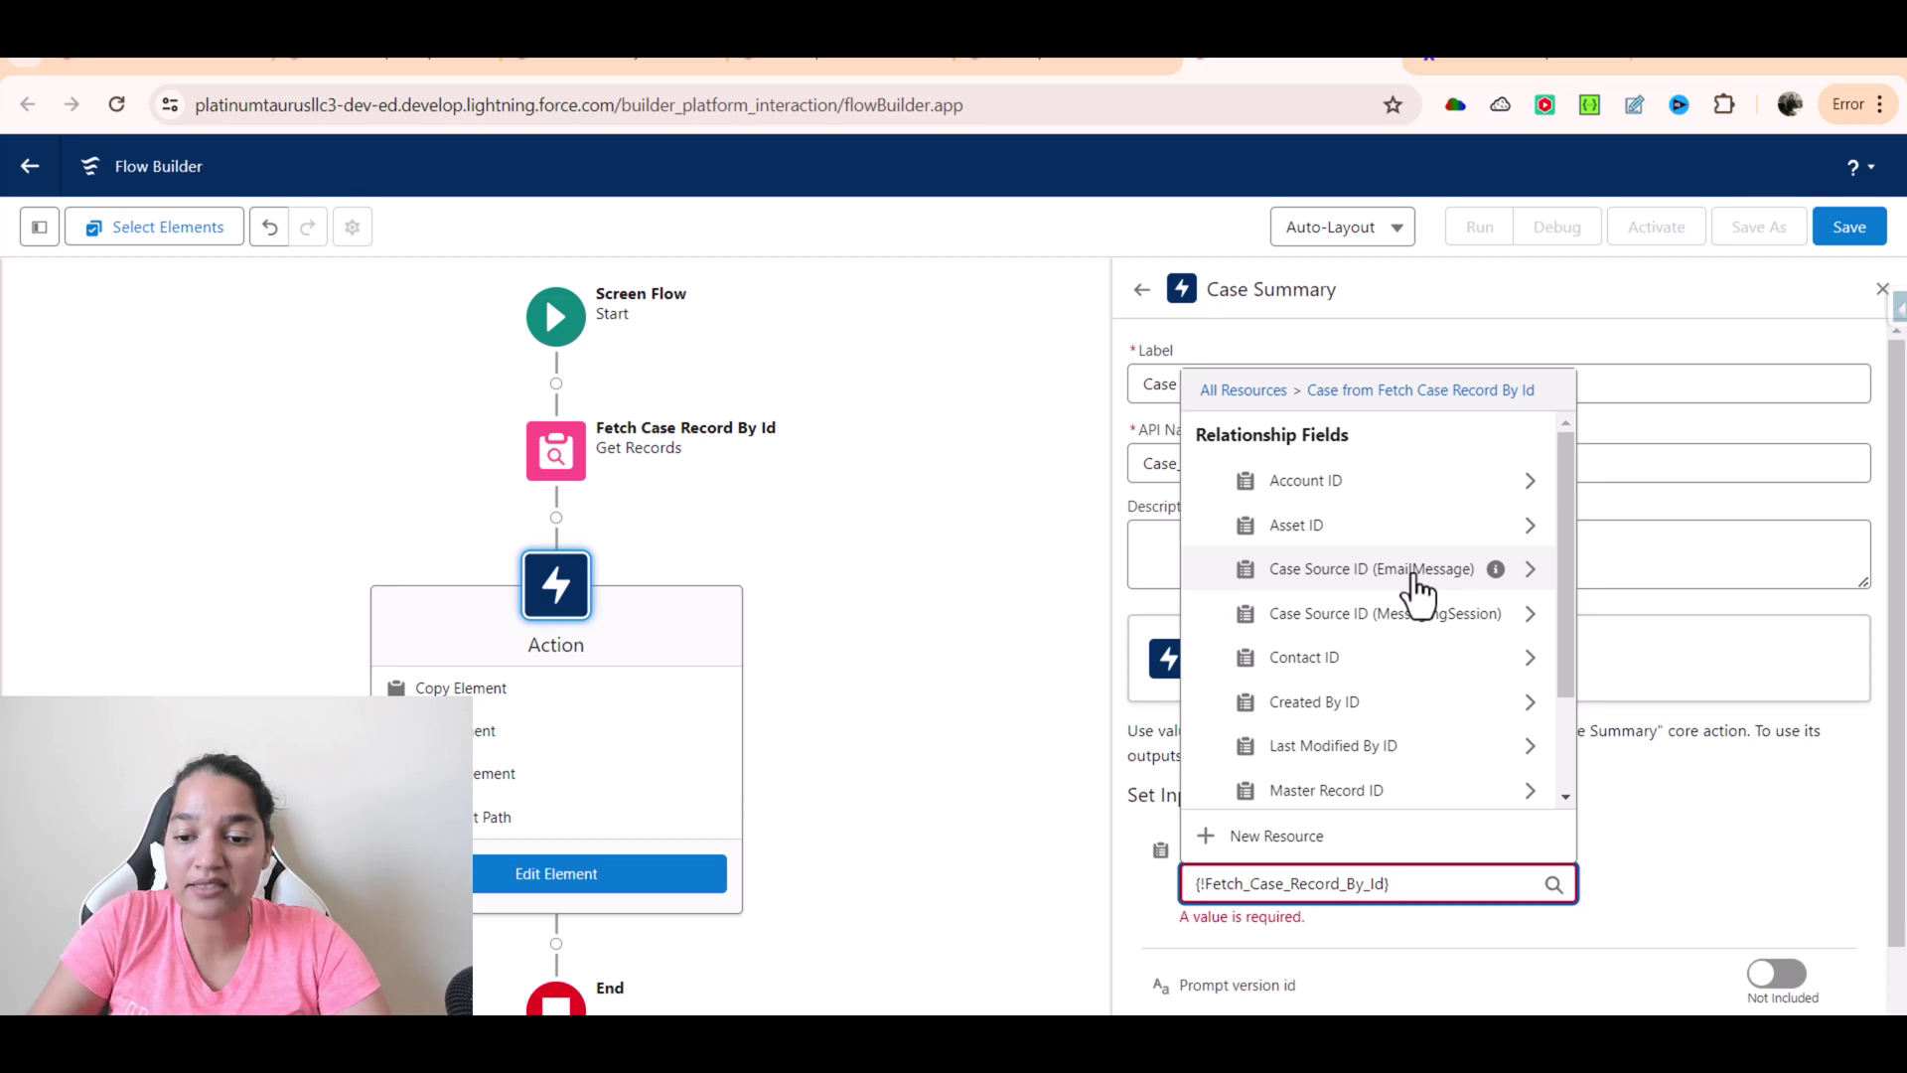
{"action": "left_click", "coordinate": [1522, 930]}
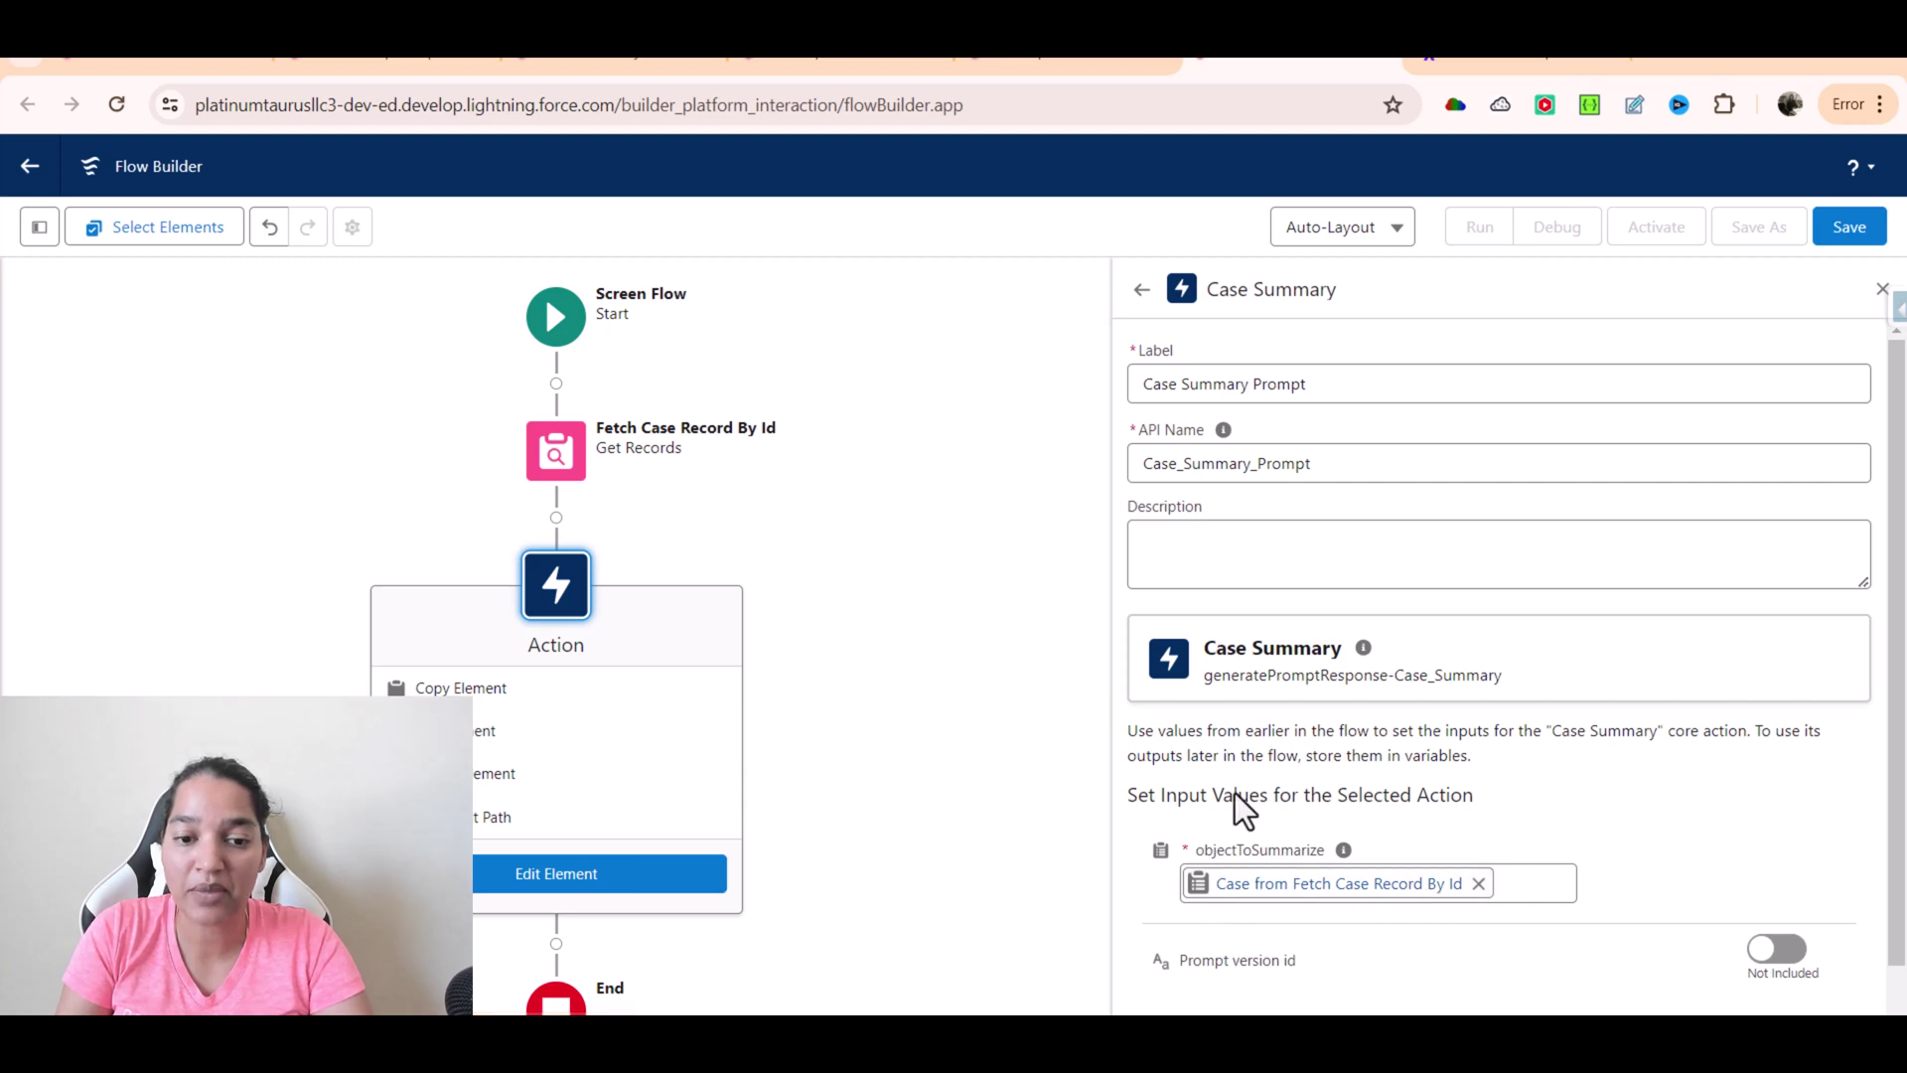
Step: Save the flow with the label 'Case Record Summary Flow'
{"action": "left_click", "coordinate": [1849, 227]}
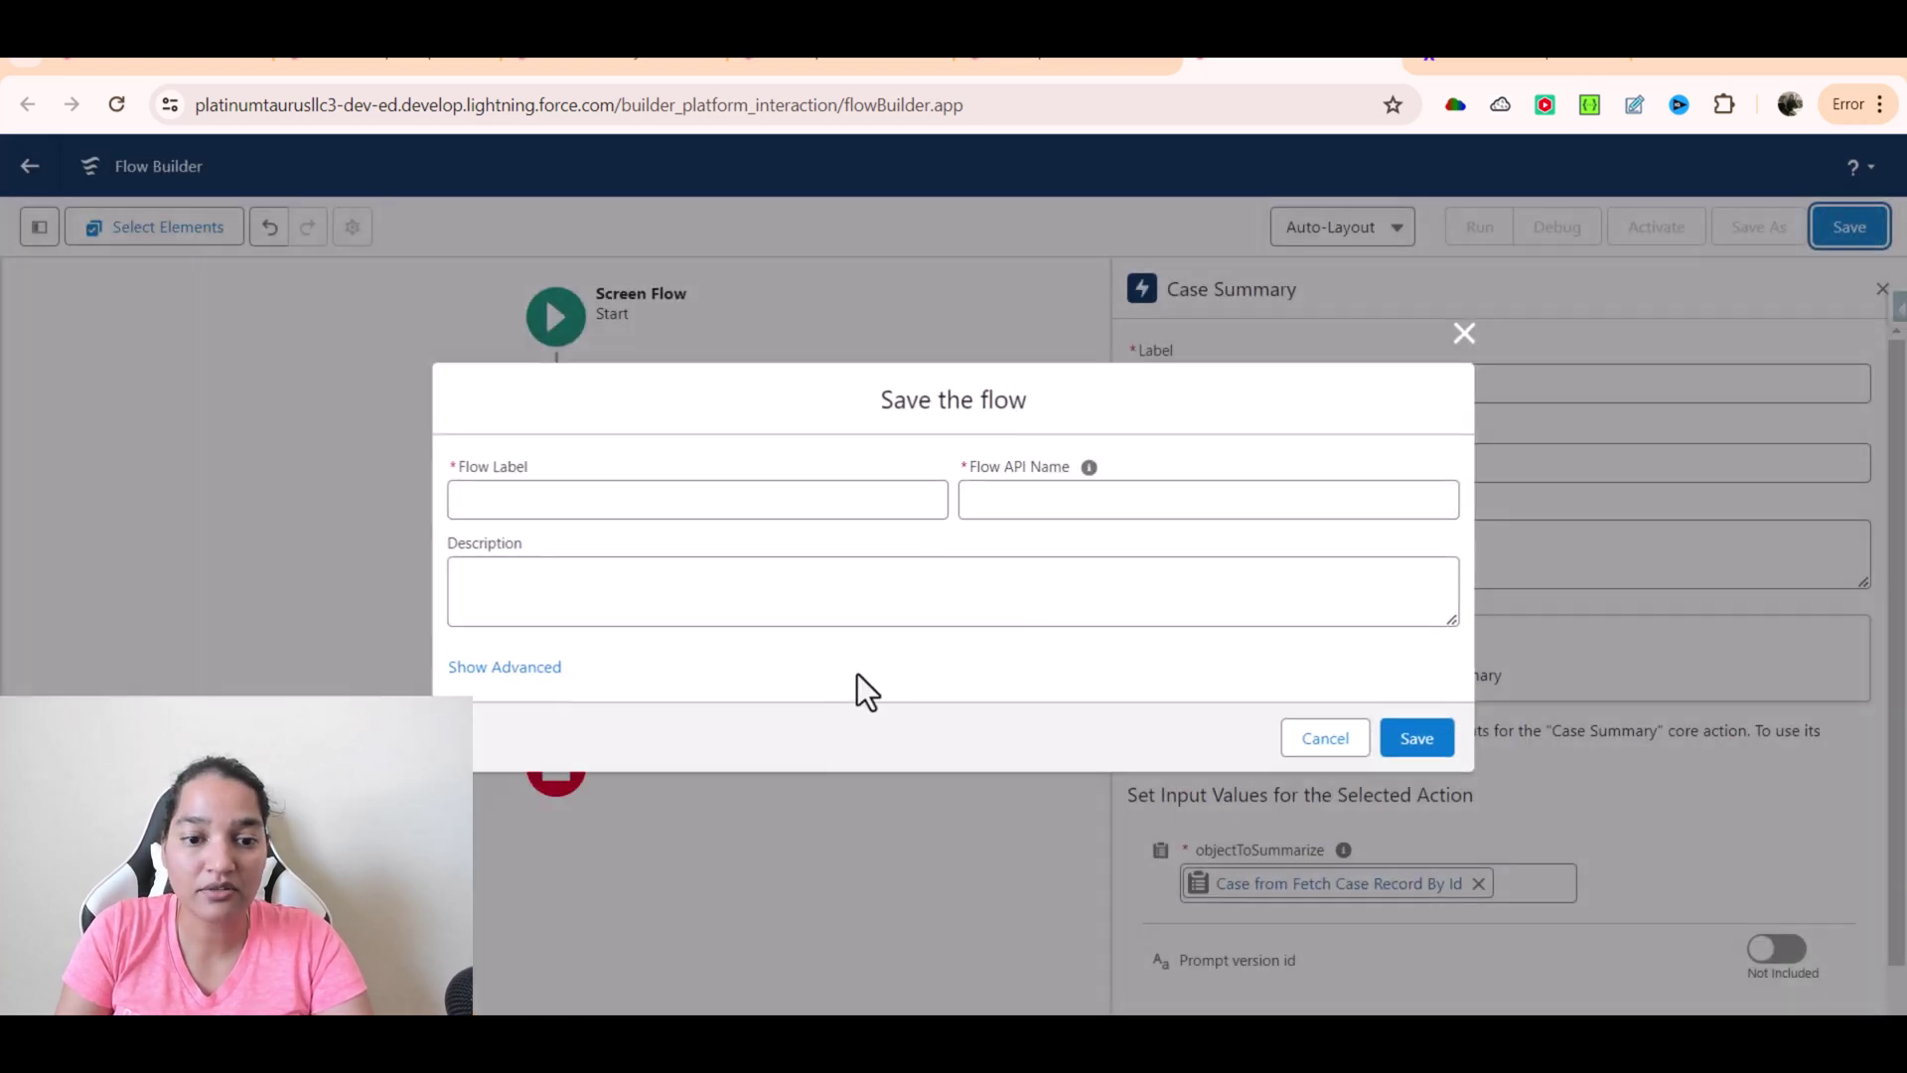
{"action": "left_click", "coordinate": [719, 494]}
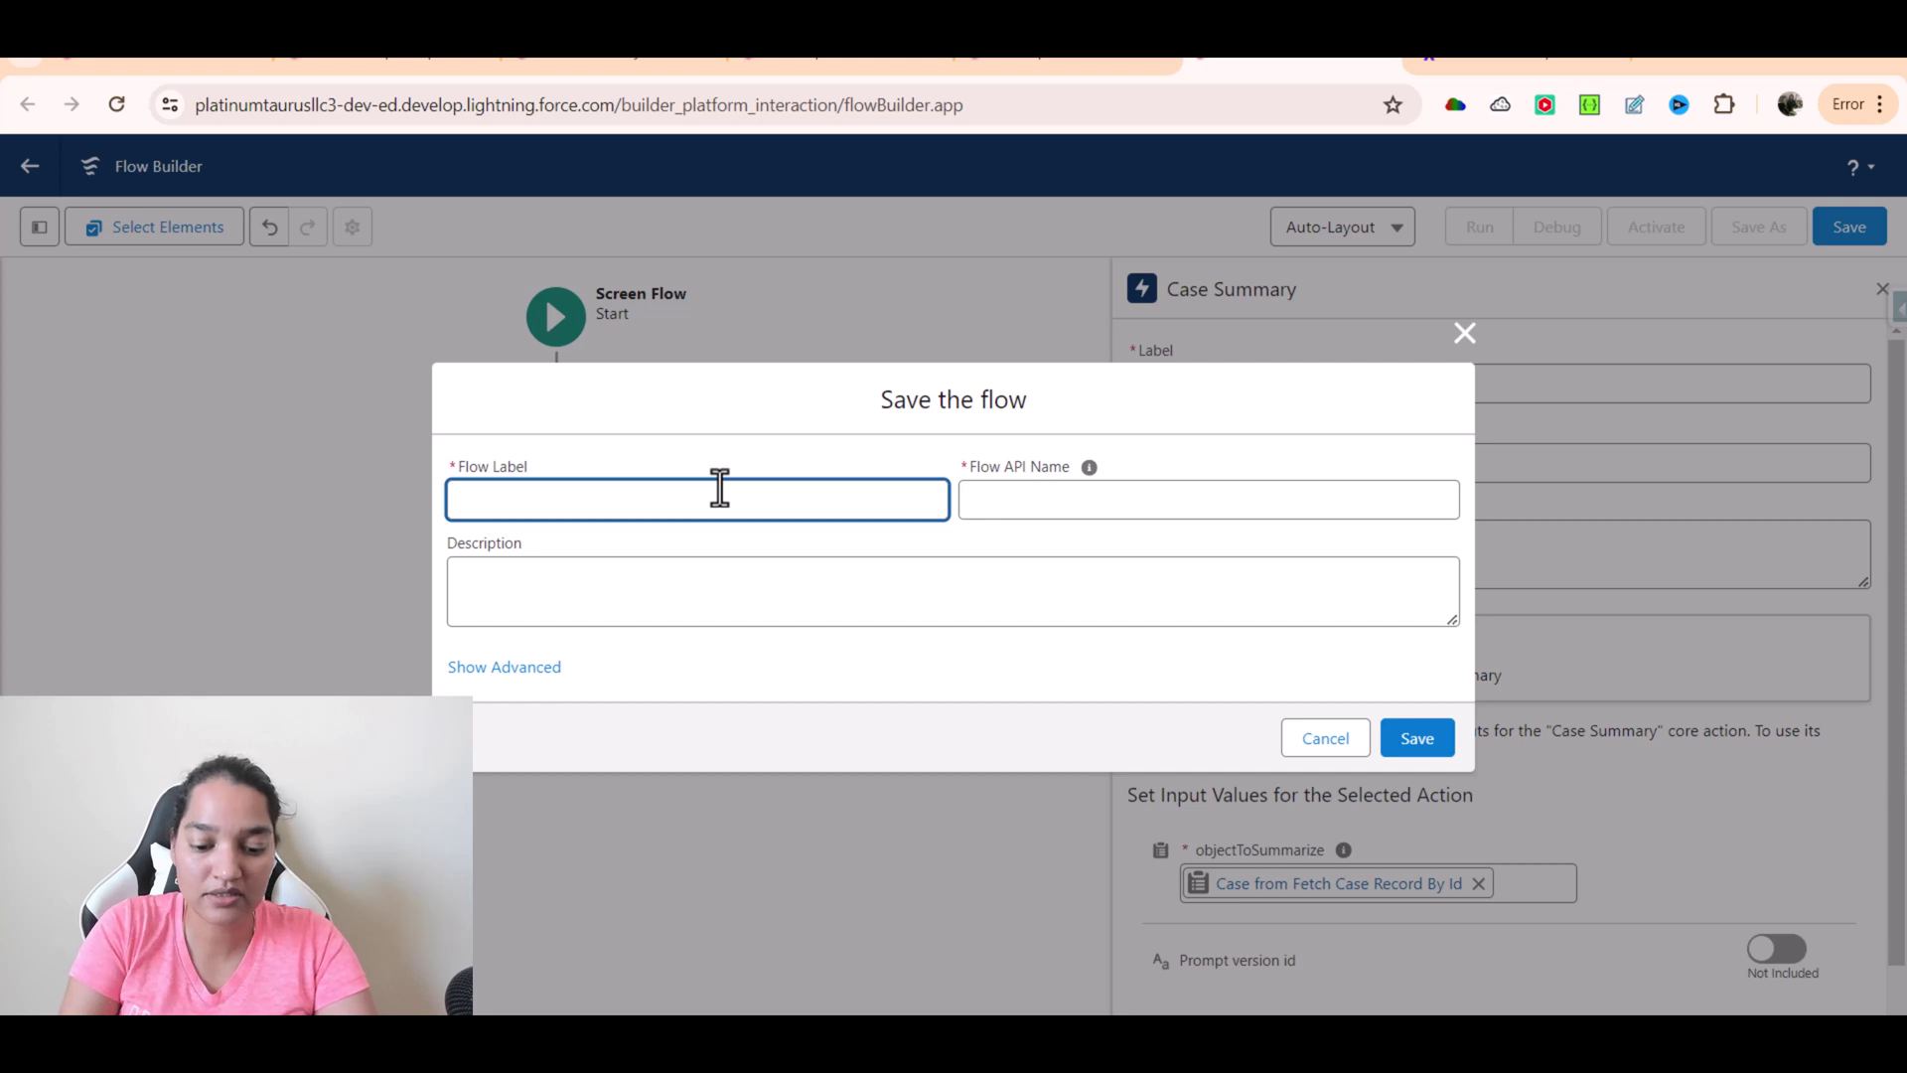
{"action": "type", "text": "Fetc"}
{"action": "key", "text": "BackSpace"}
{"action": "key", "text": "BackSpace"}
{"action": "key", "text": "BackSpace"}
{"action": "key", "text": "BackSpace"}
{"action": "type", "text": "Ca"}
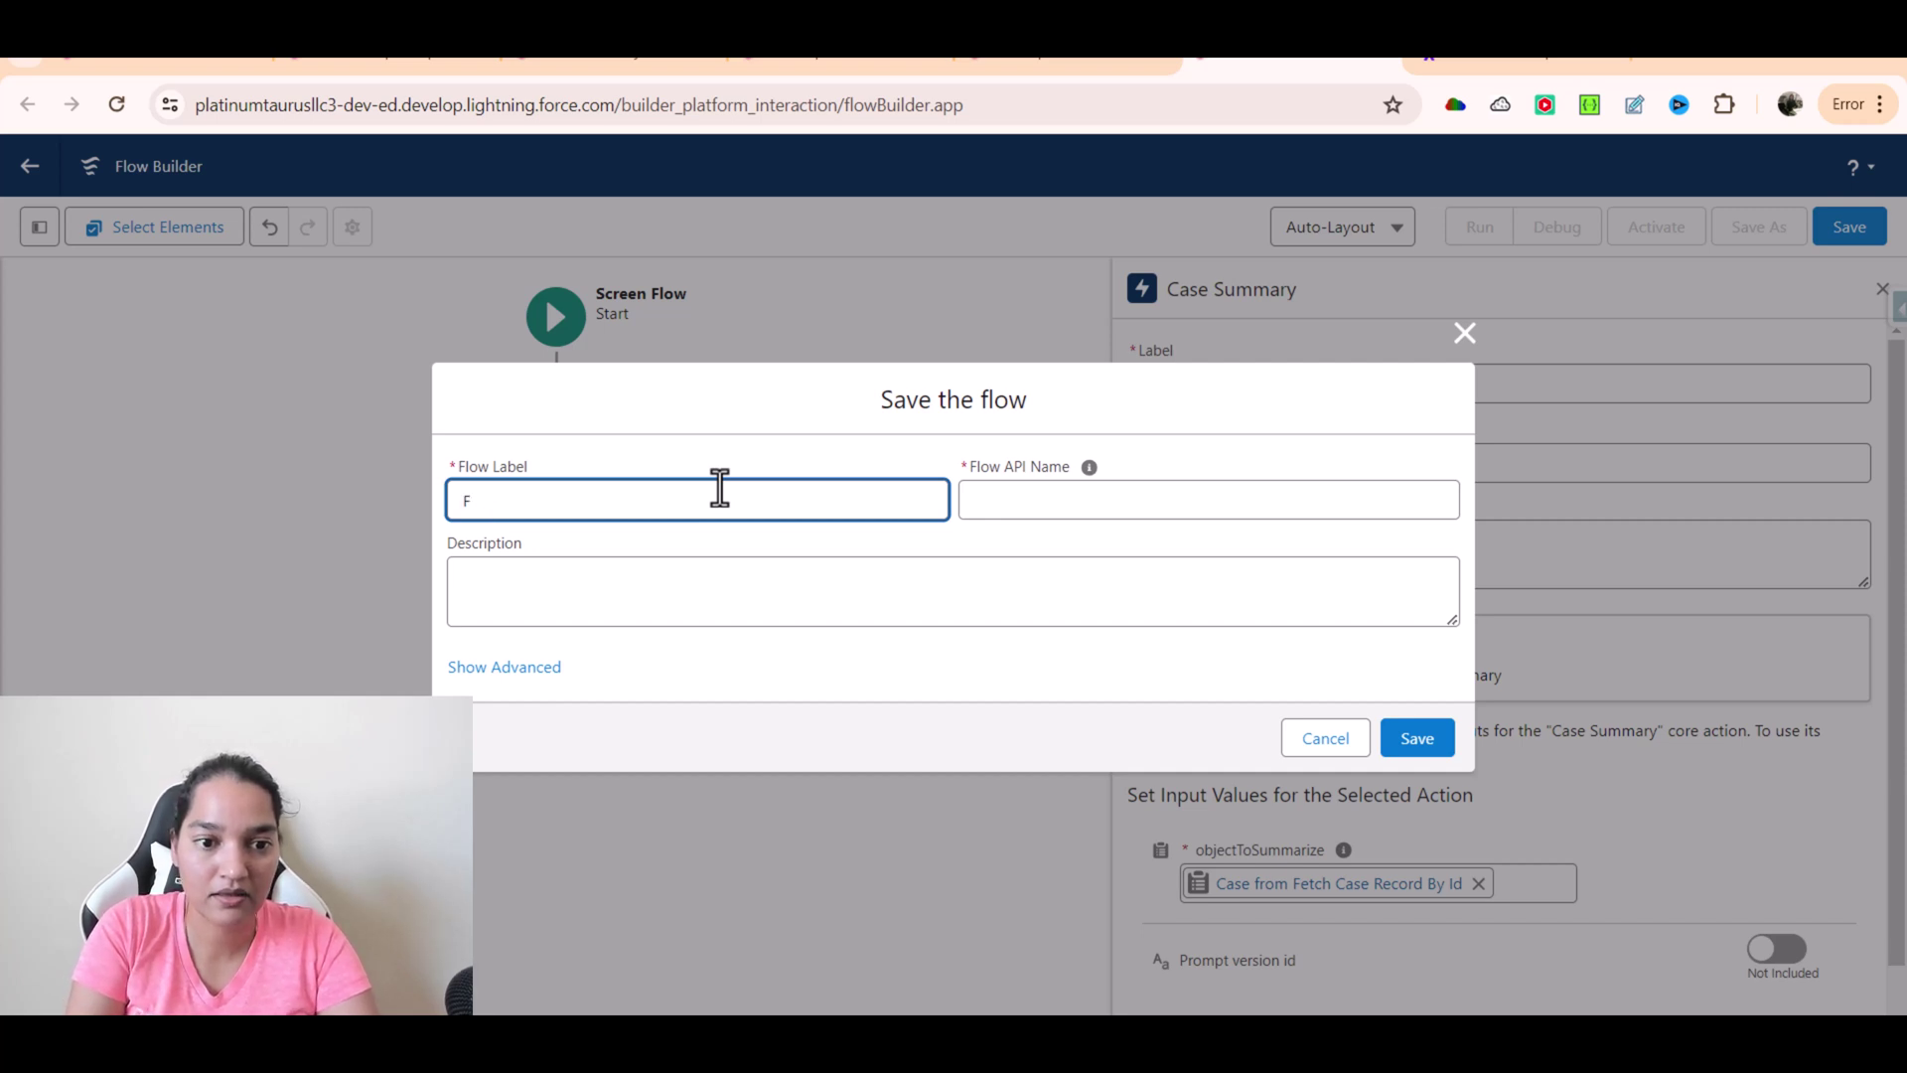
{"action": "type", "text": "se Record"}
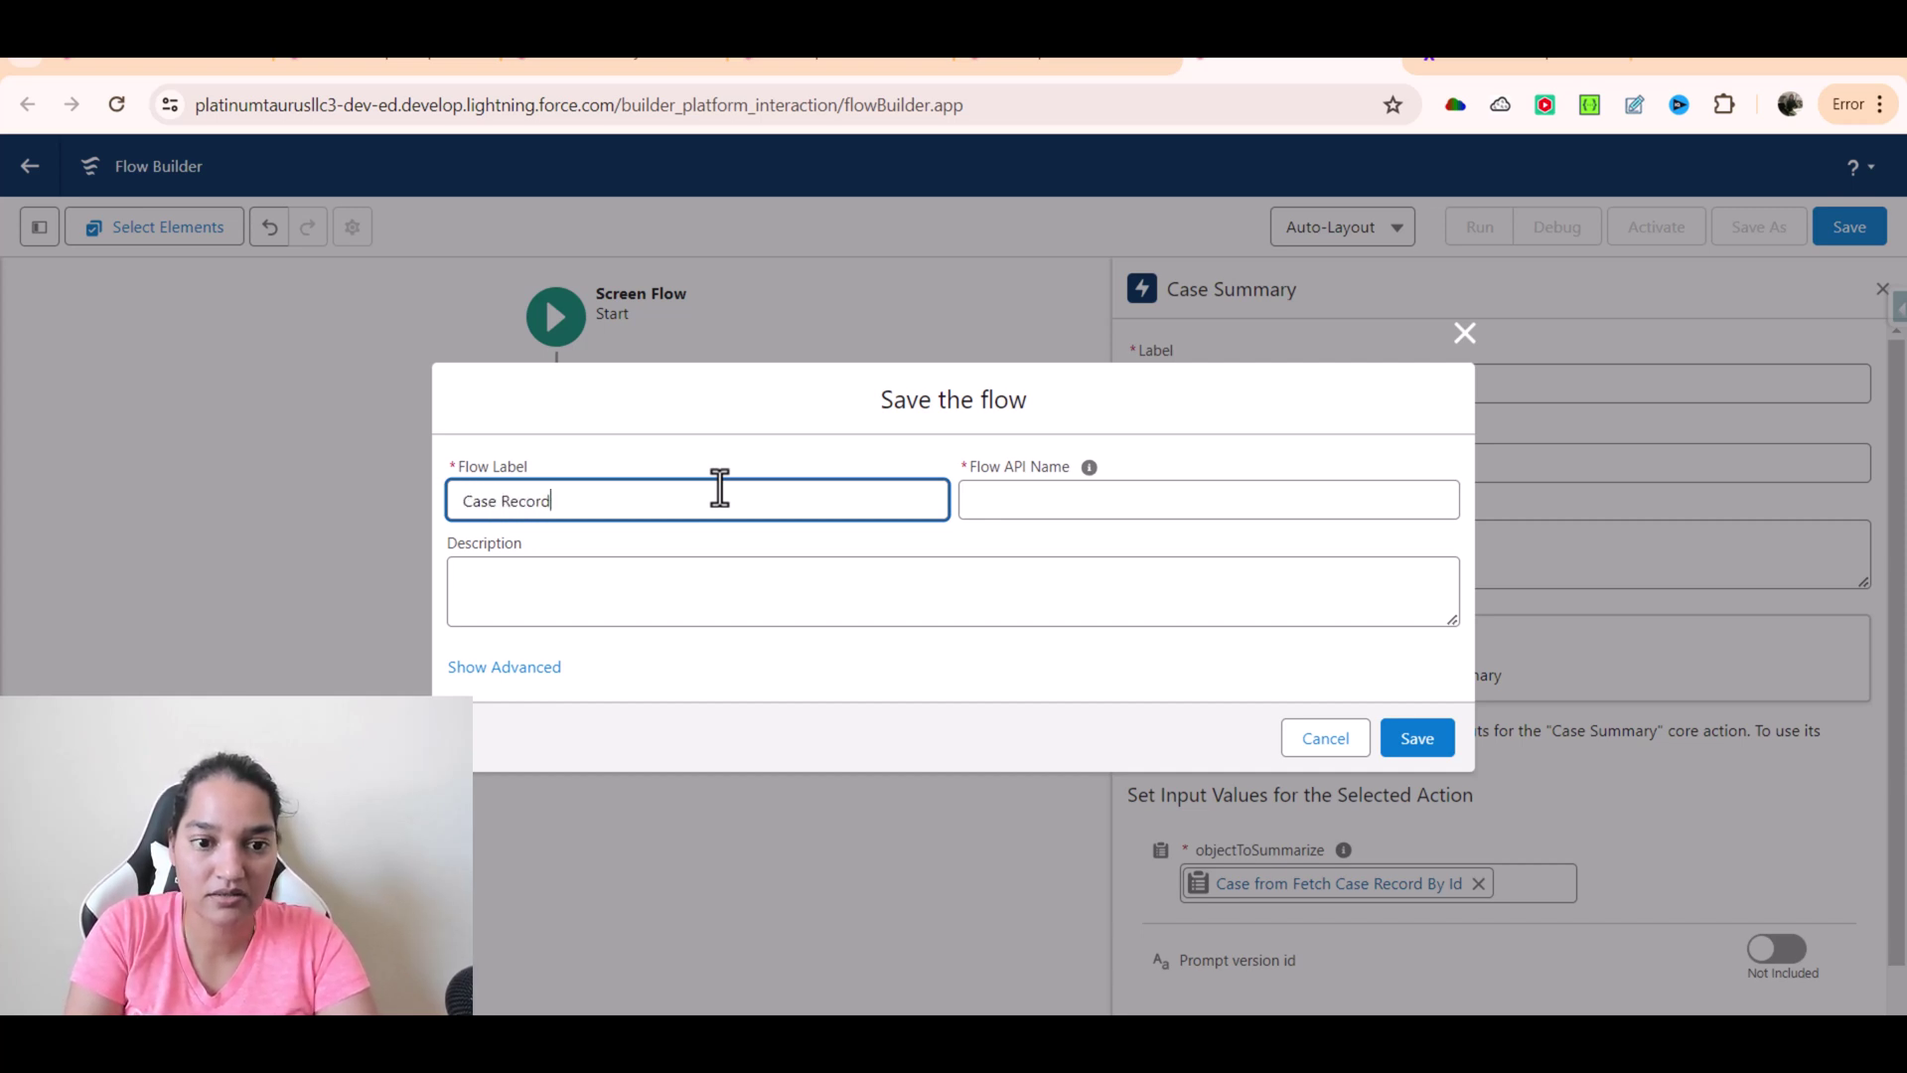
{"action": "type", "text": " Summary Flow"}
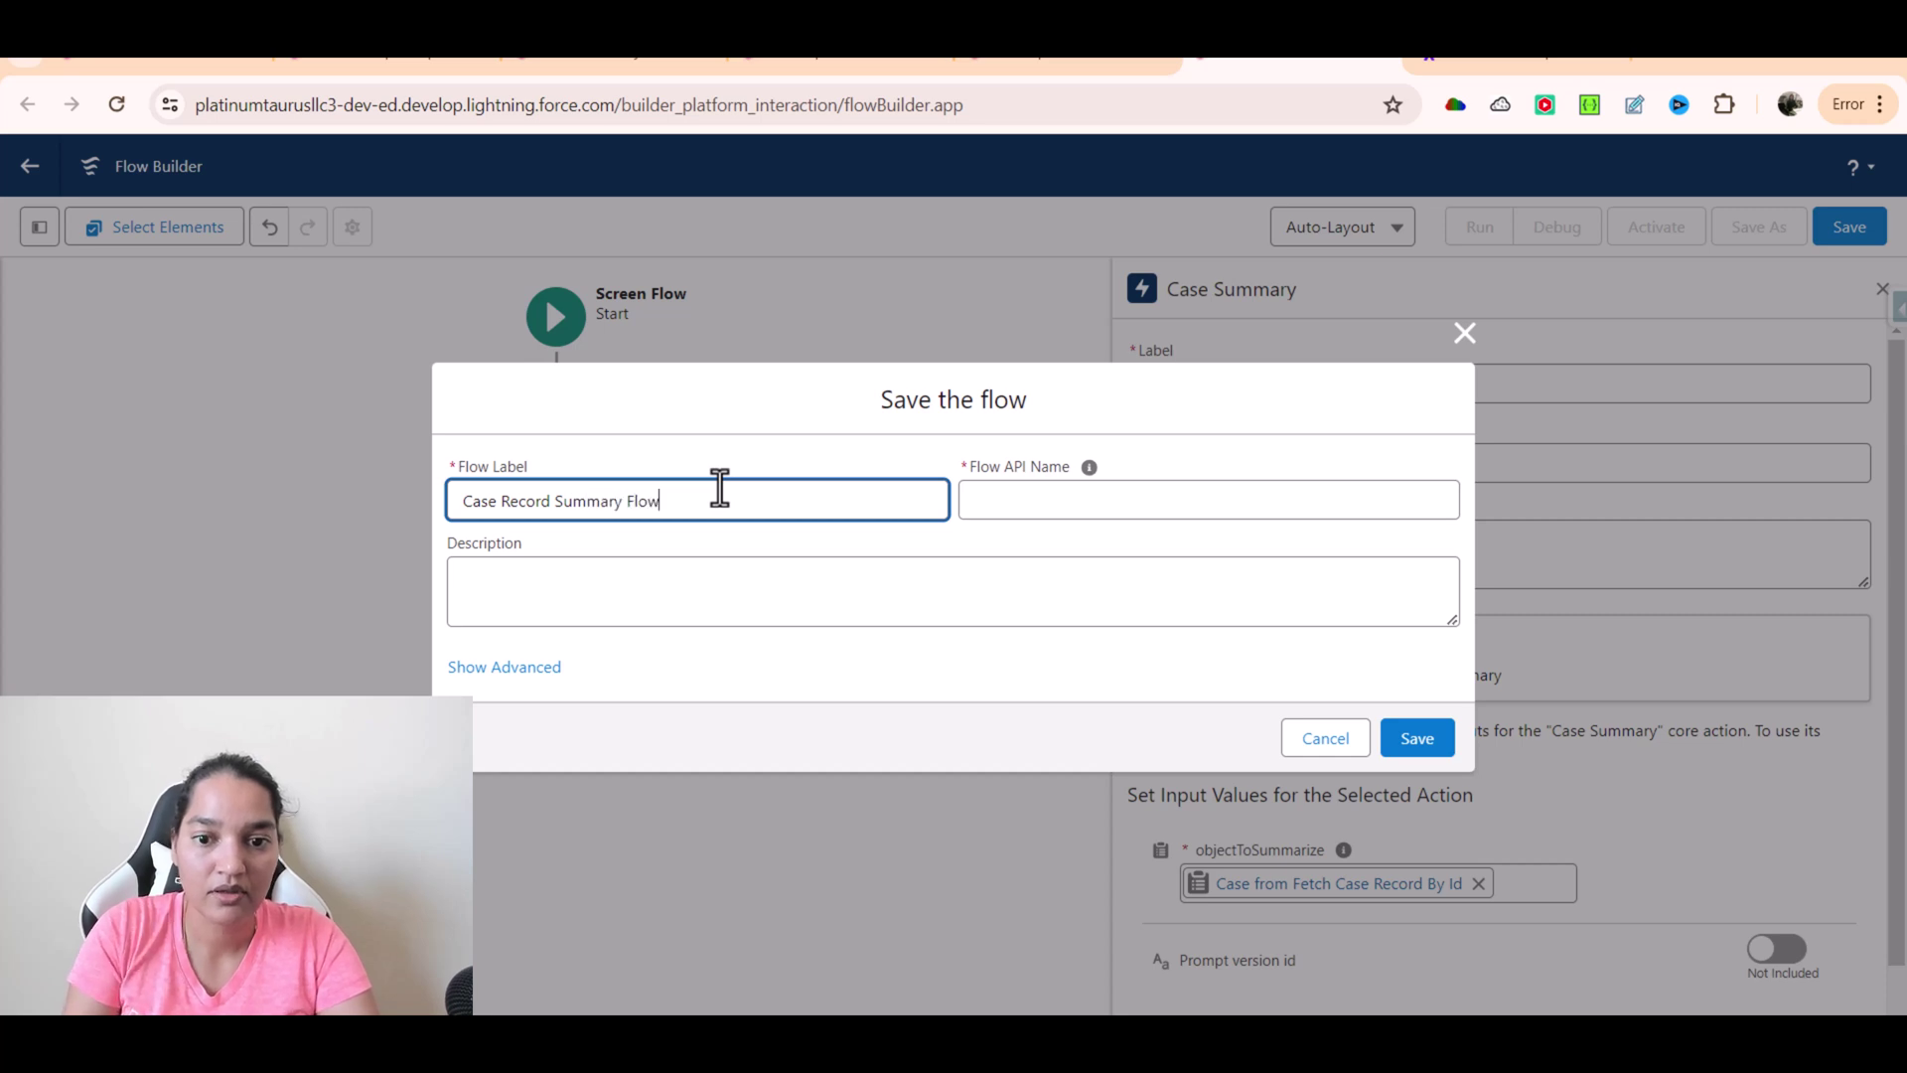
{"action": "key", "text": "Tab"}
{"action": "left_click", "coordinate": [1431, 738]}
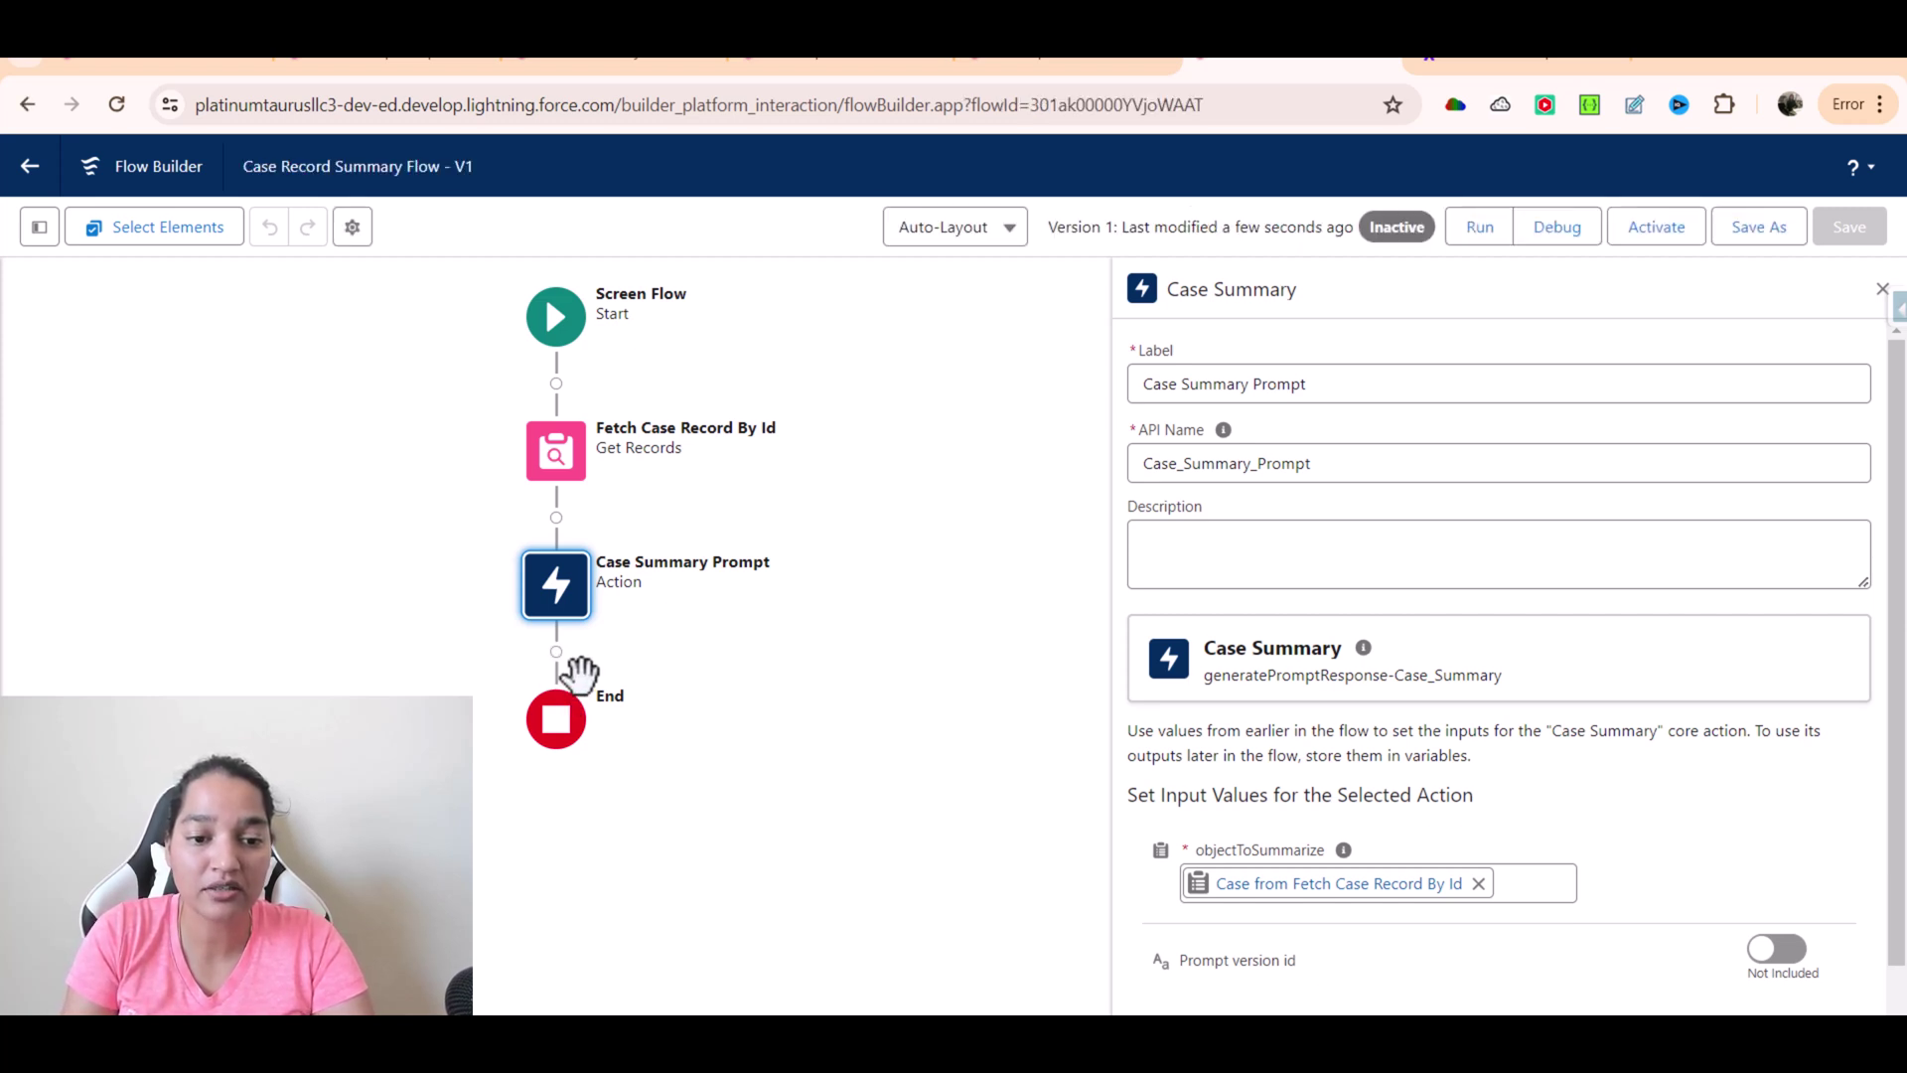
{"action": "left_click", "coordinate": [556, 652]}
Step: Add a Screen after the prompt action labelled 'Case Summary'
{"action": "type", "text": "S"}
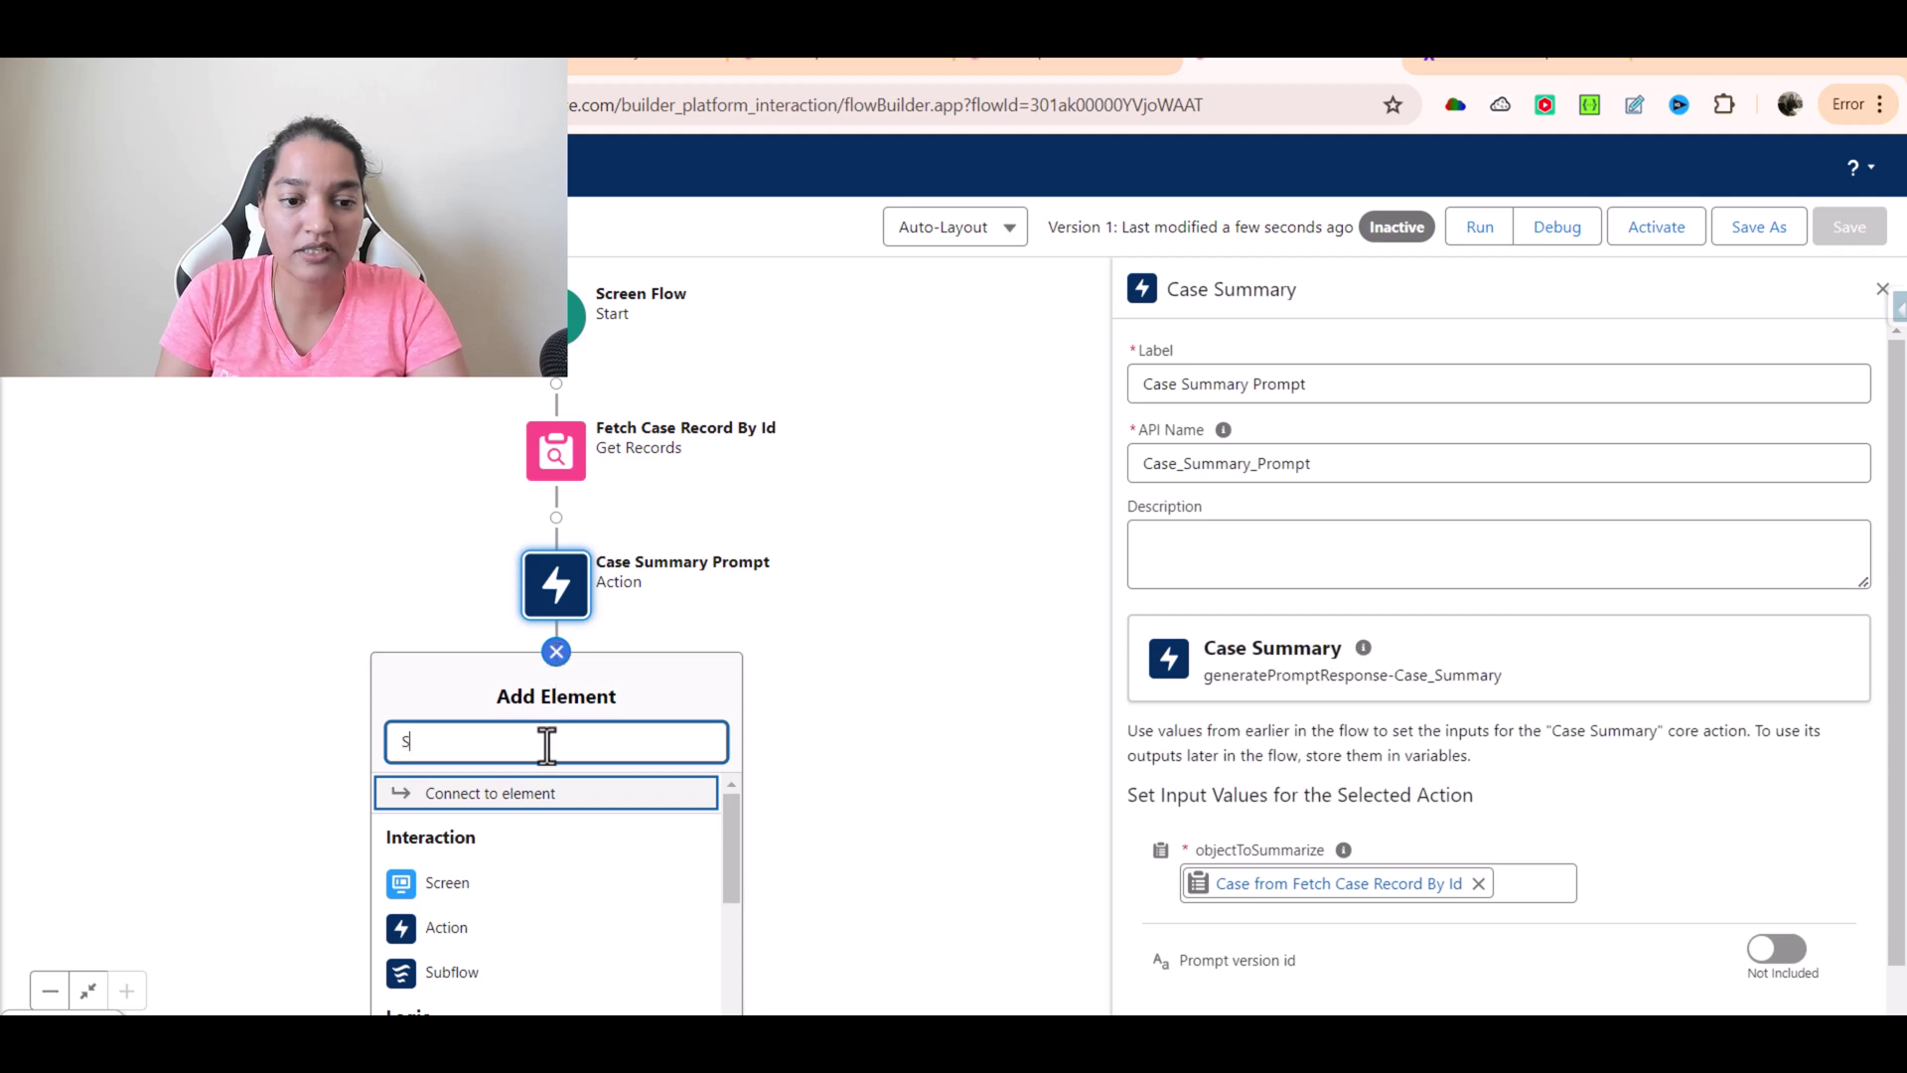
{"action": "type", "text": "cree"}
{"action": "left_click", "coordinate": [523, 801]}
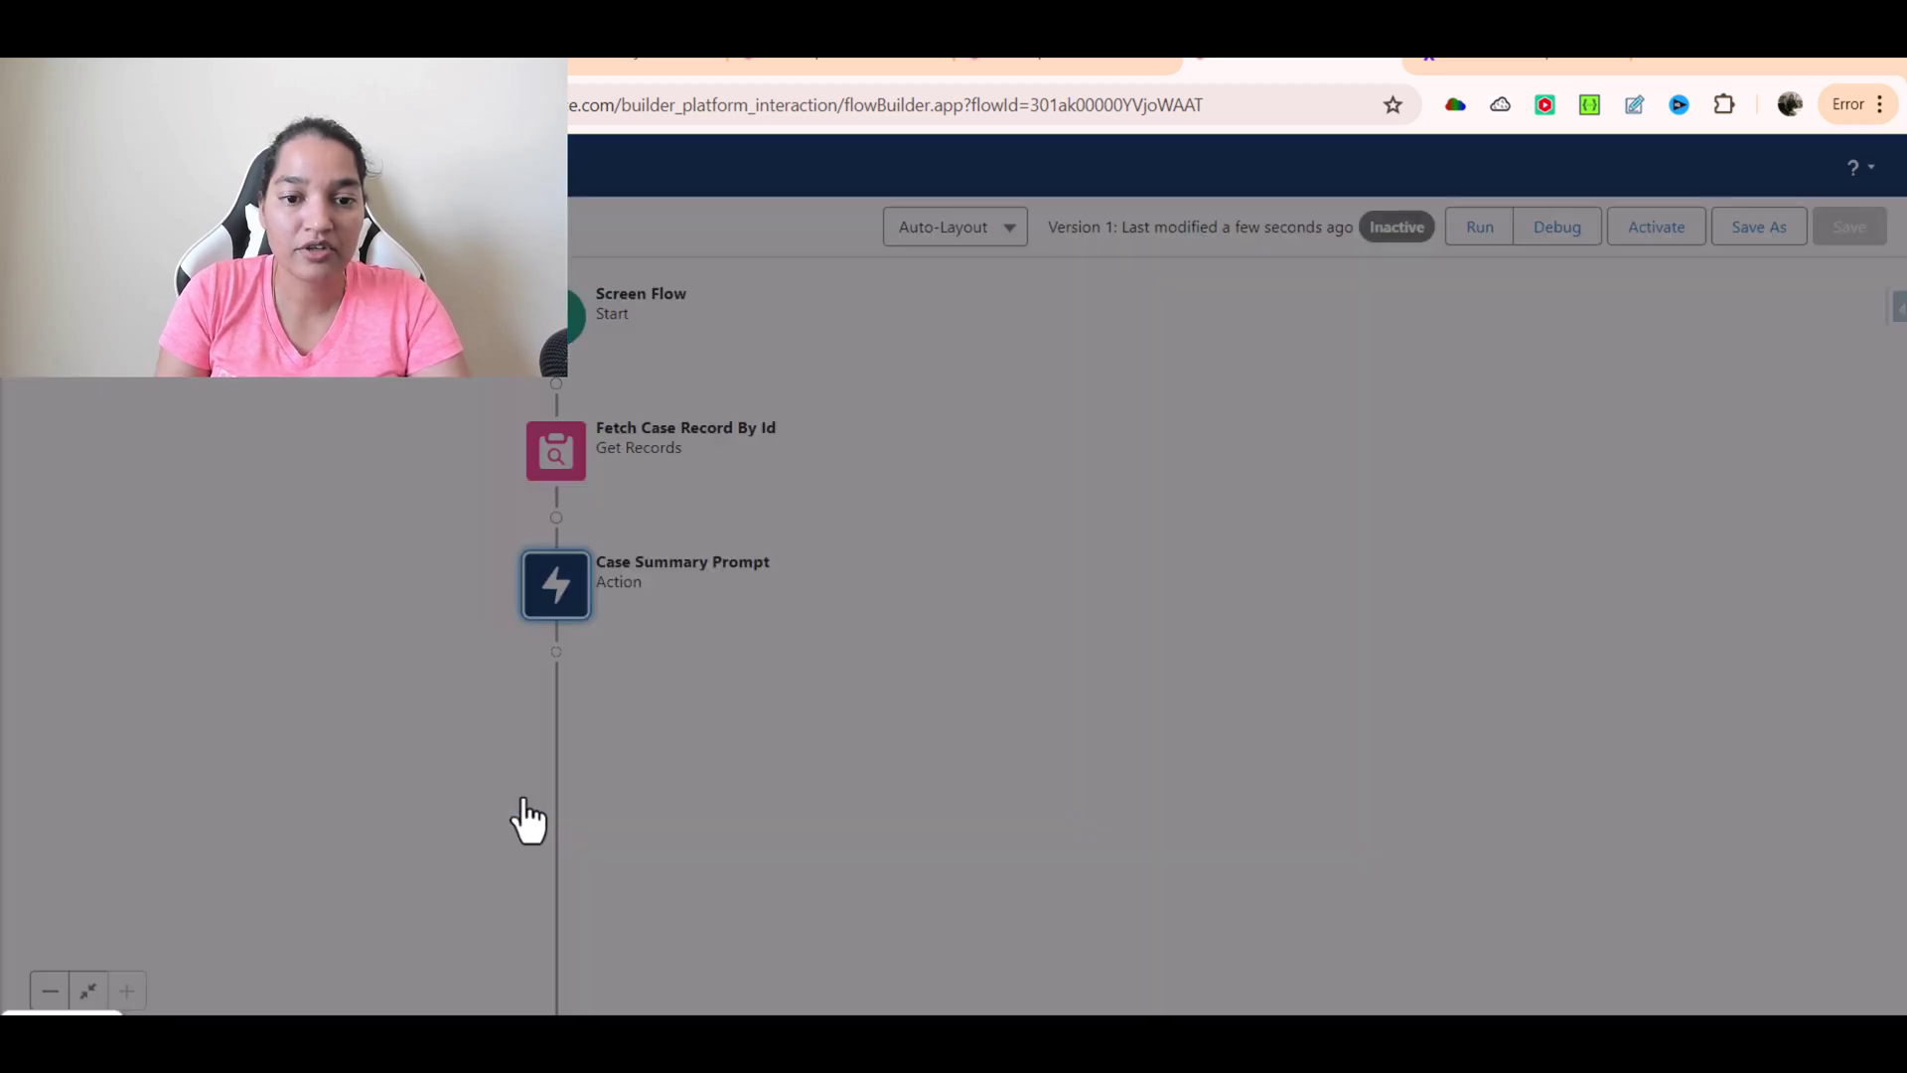
{"action": "left_click", "coordinate": [660, 422]}
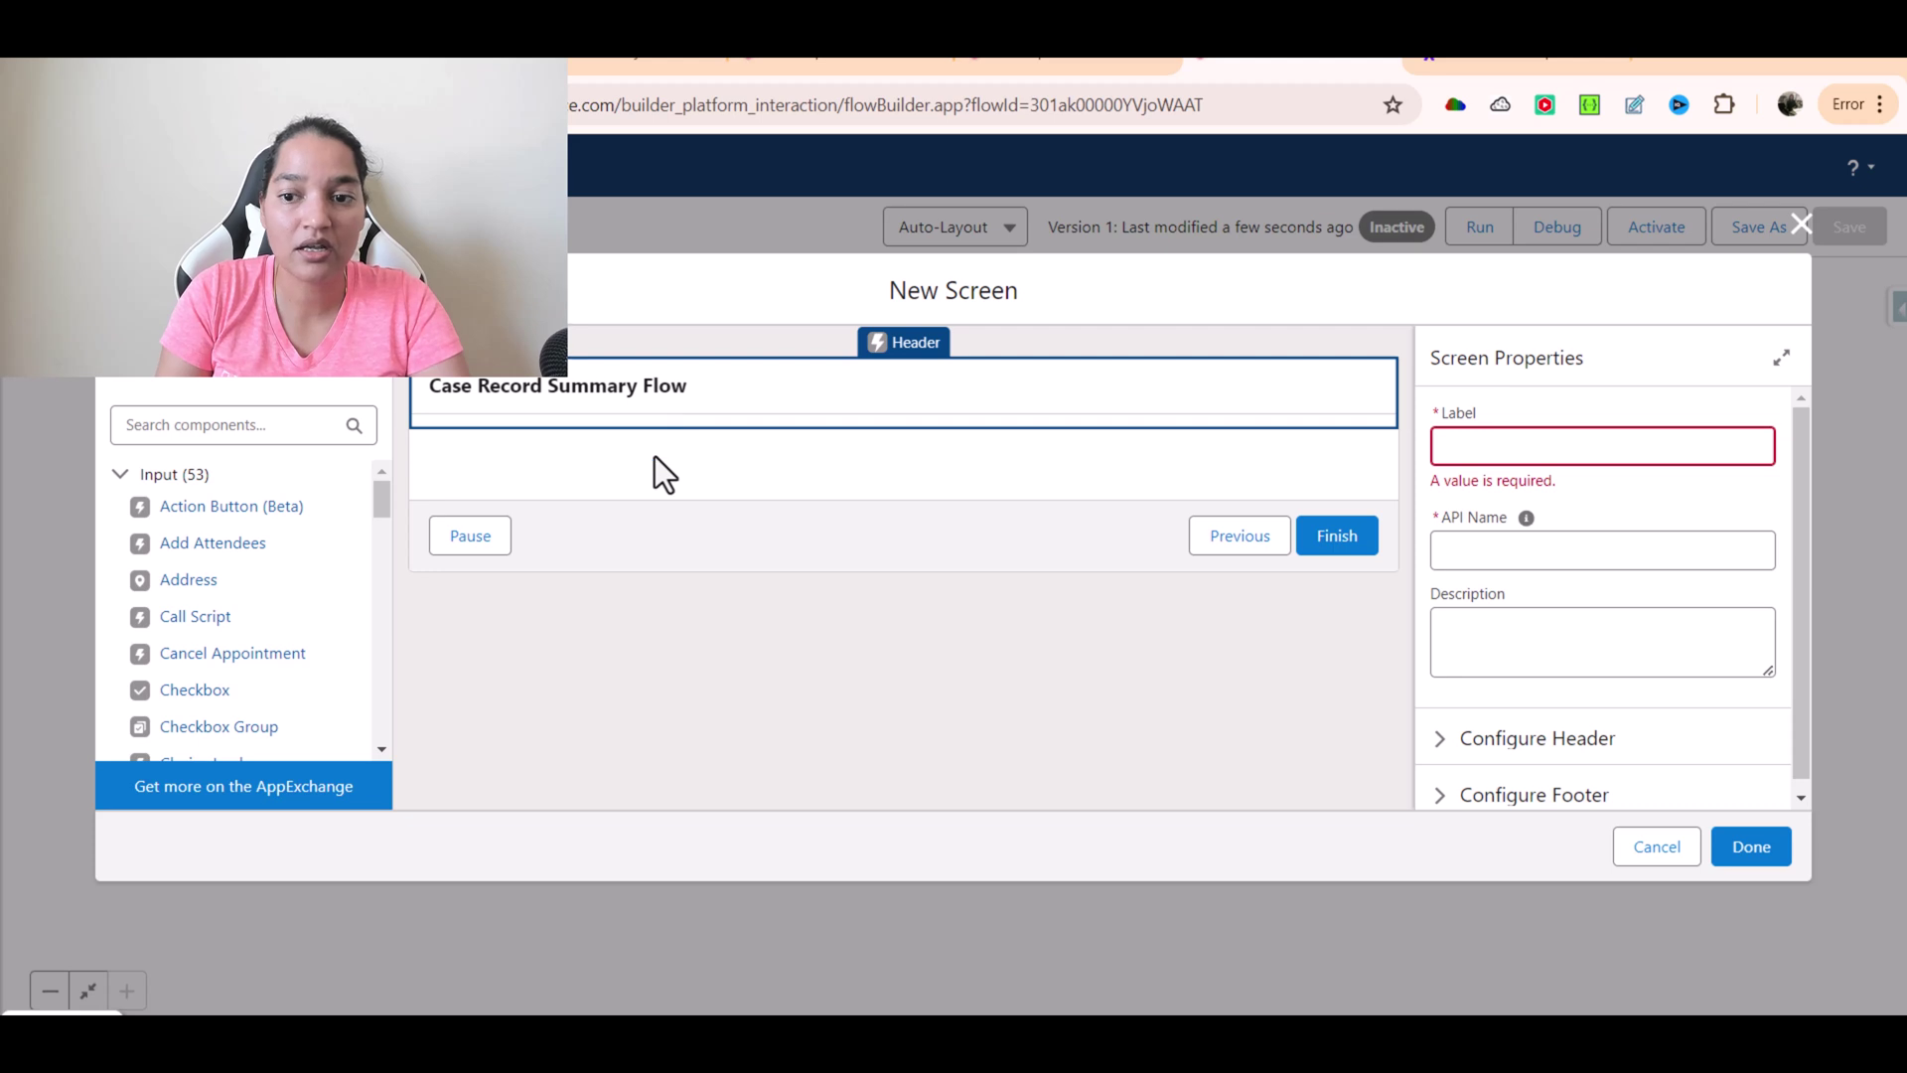
{"action": "left_click", "coordinate": [1507, 445]}
{"action": "type", "text": "Case Summary"}
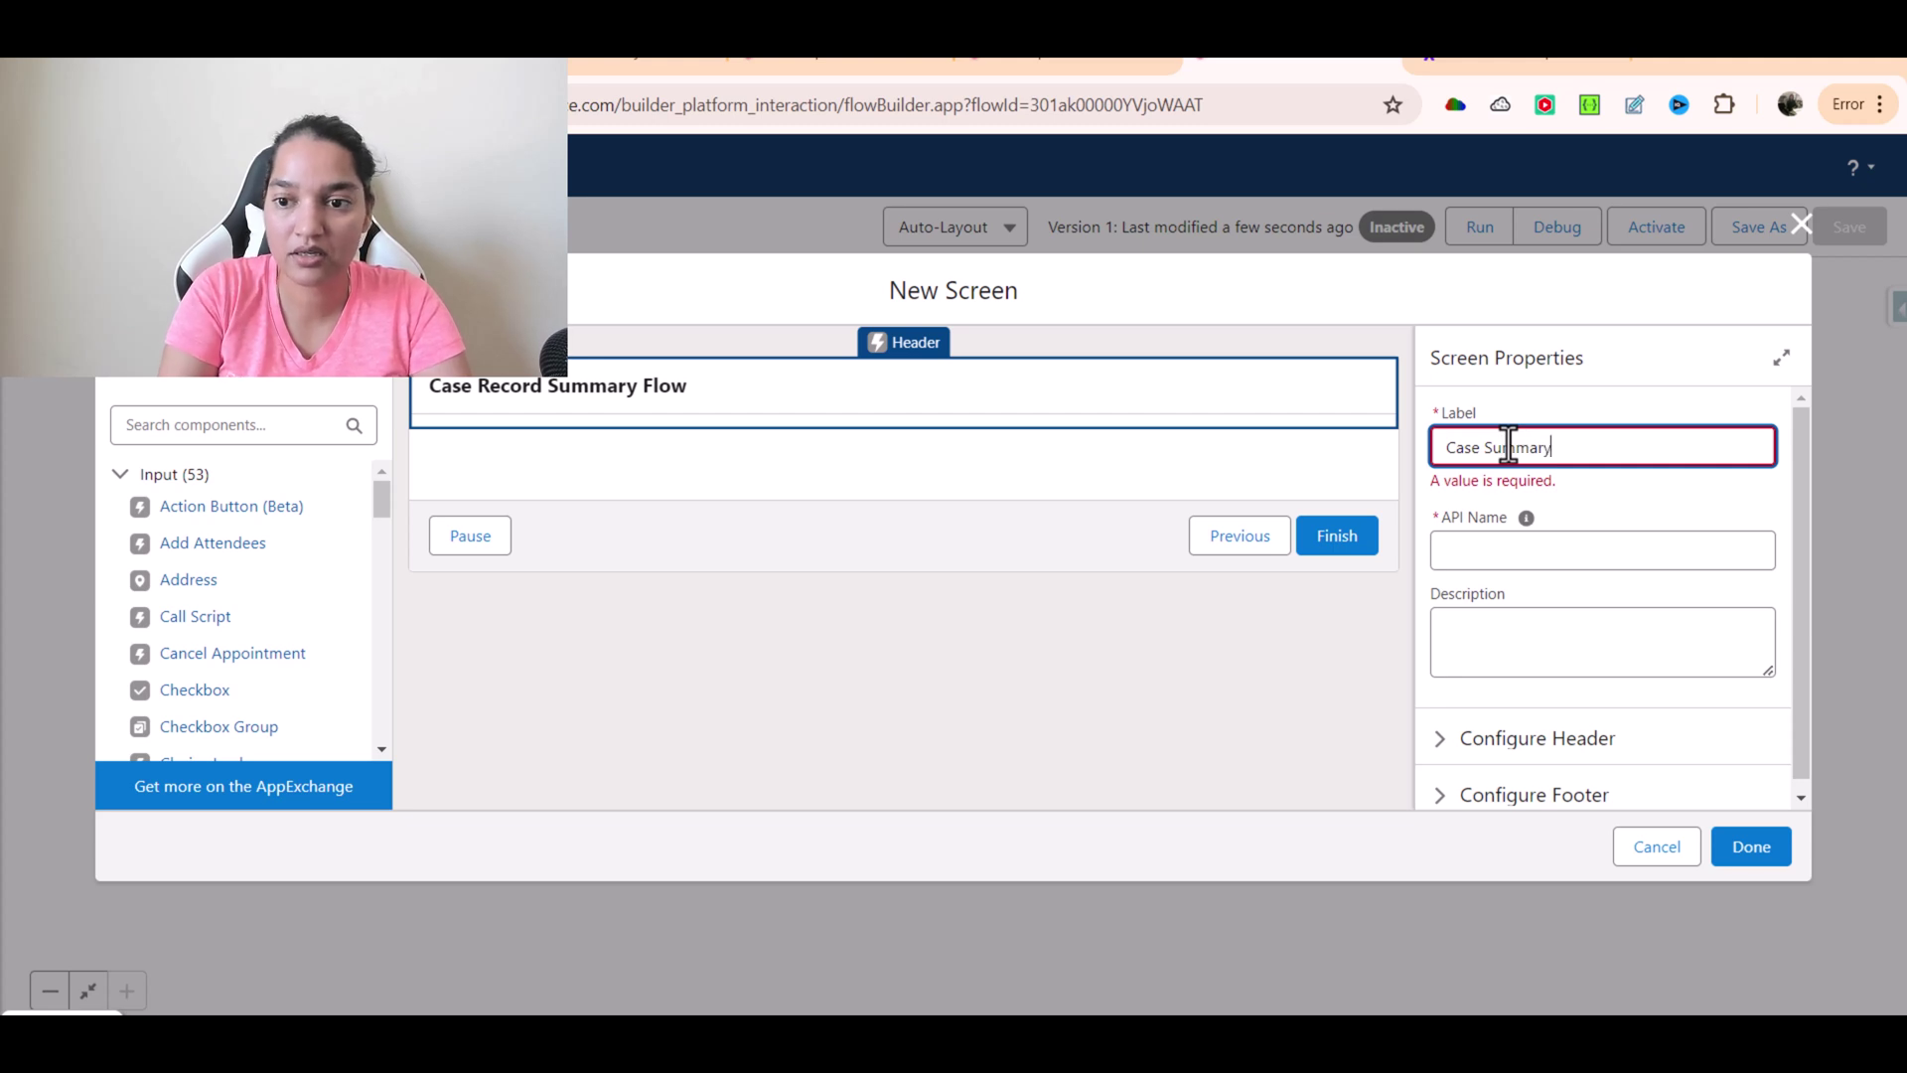
{"action": "left_click", "coordinate": [1525, 517]}
Step: Place a Display Text component on the Case Summary screen
{"action": "left_click", "coordinate": [266, 417]}
{"action": "type", "text": "Dis"}
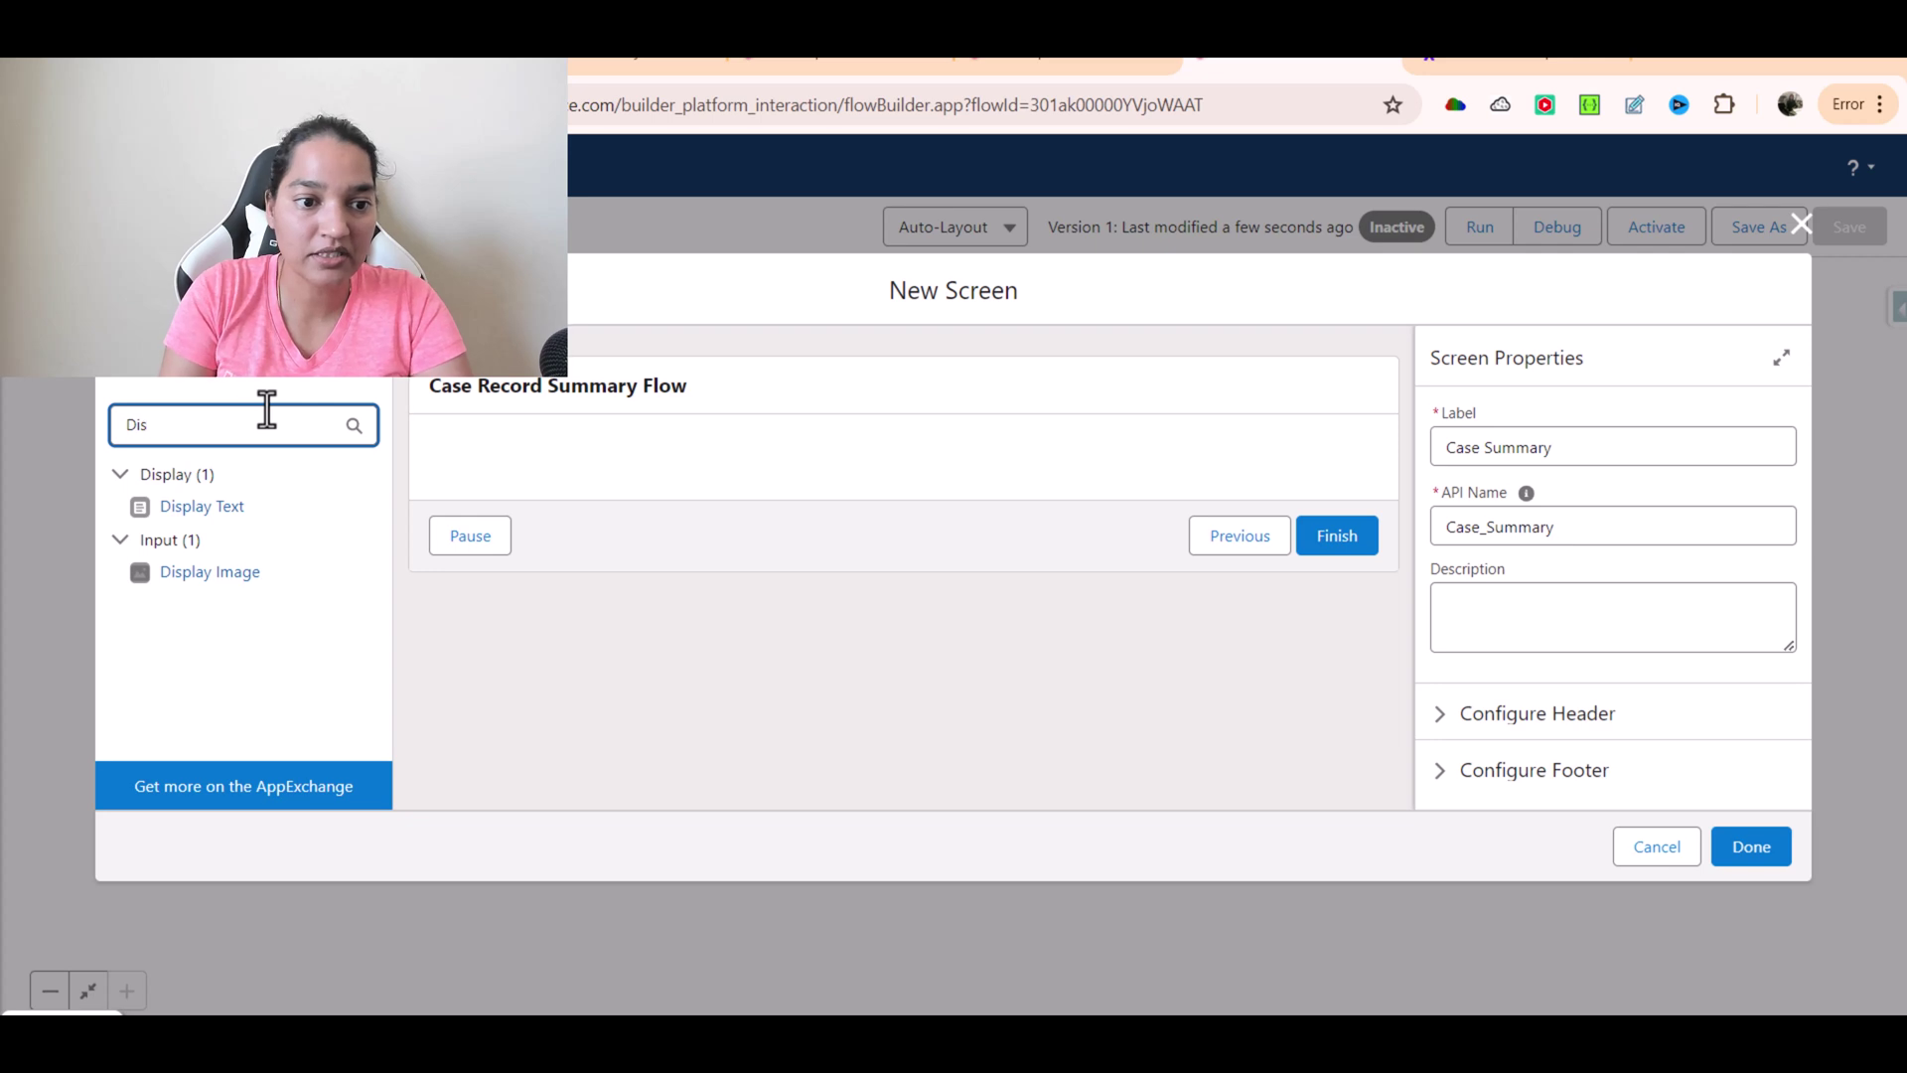
{"action": "left_click_drag", "start_coordinate": [243, 508], "coordinate": [626, 472]}
Step: Name the Display Text 'CaseSummary' and insert the Case Summary Prompt's promptResponse output
{"action": "left_click_drag", "start_coordinate": [755, 499], "coordinate": [755, 497]}
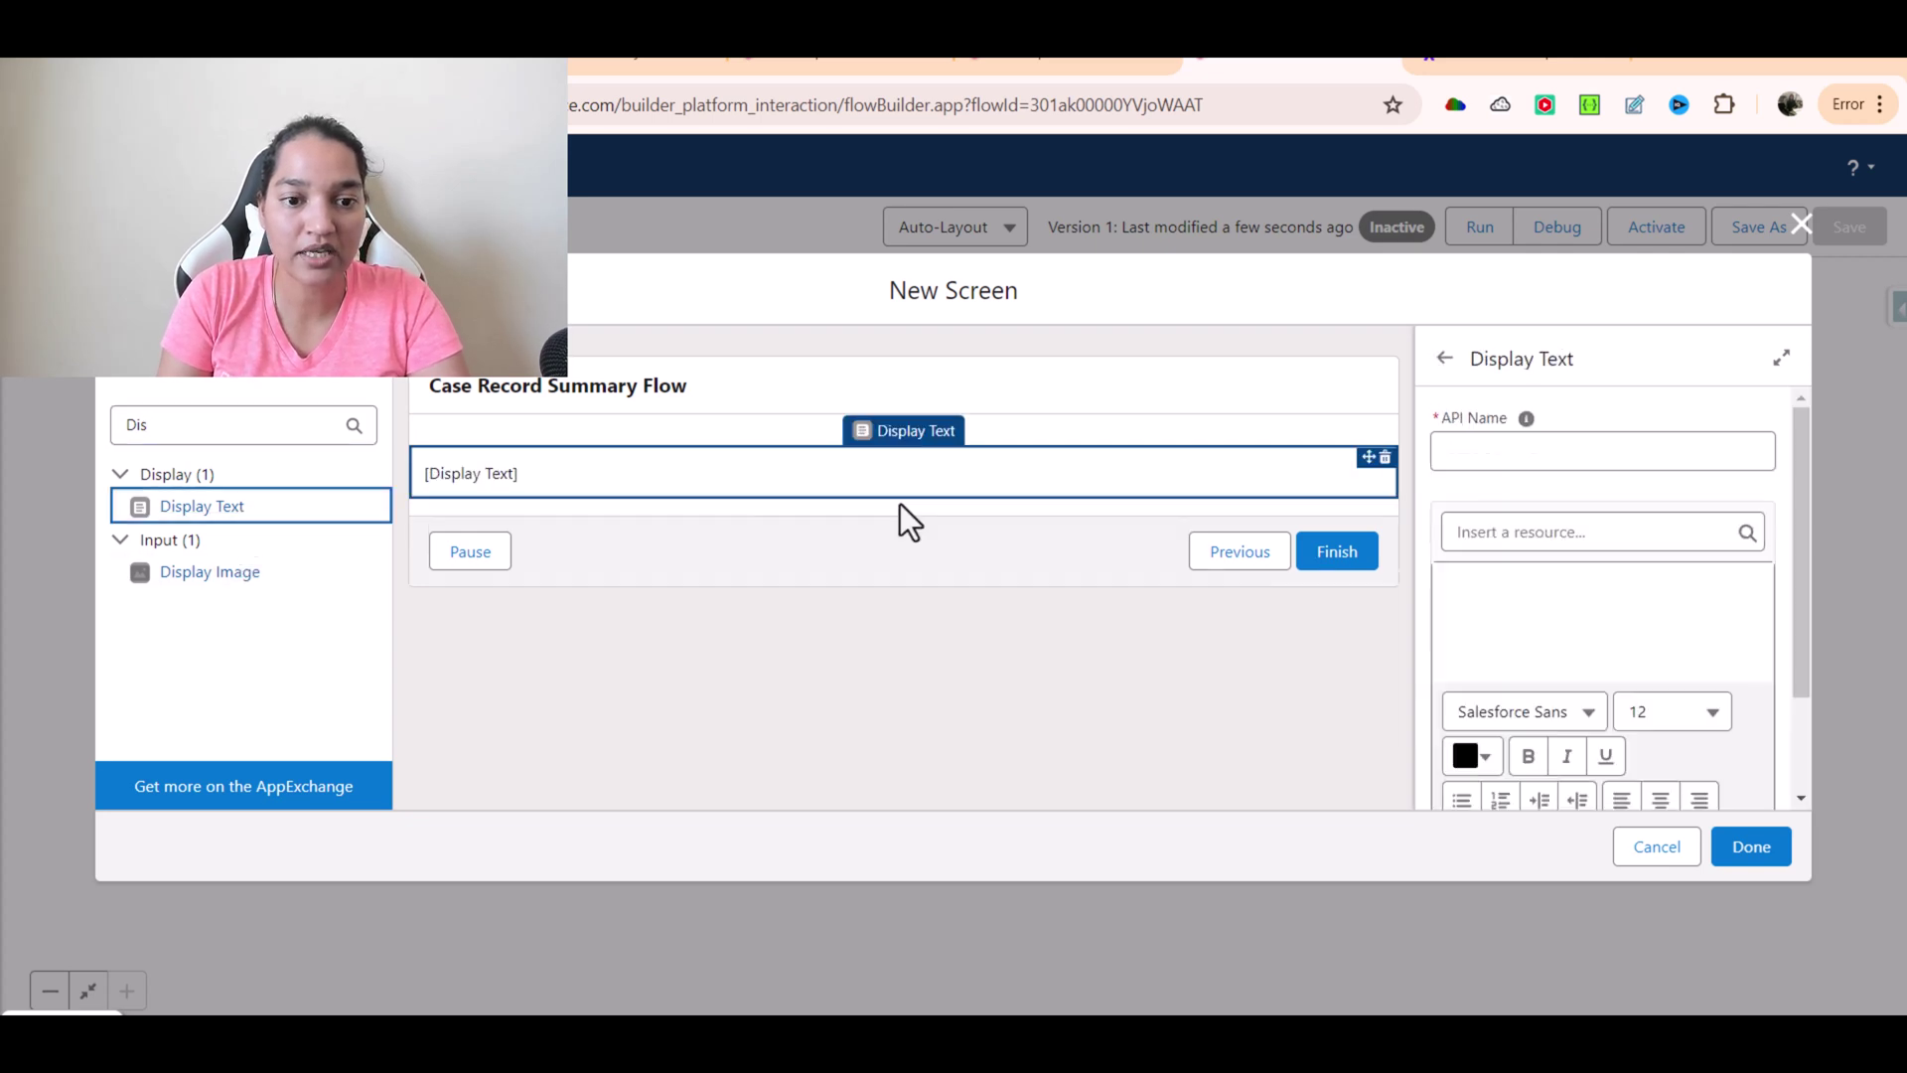
{"action": "left_click", "coordinate": [1539, 452]}
{"action": "type", "text": "CaseSummary"}
{"action": "left_click", "coordinate": [1558, 532]}
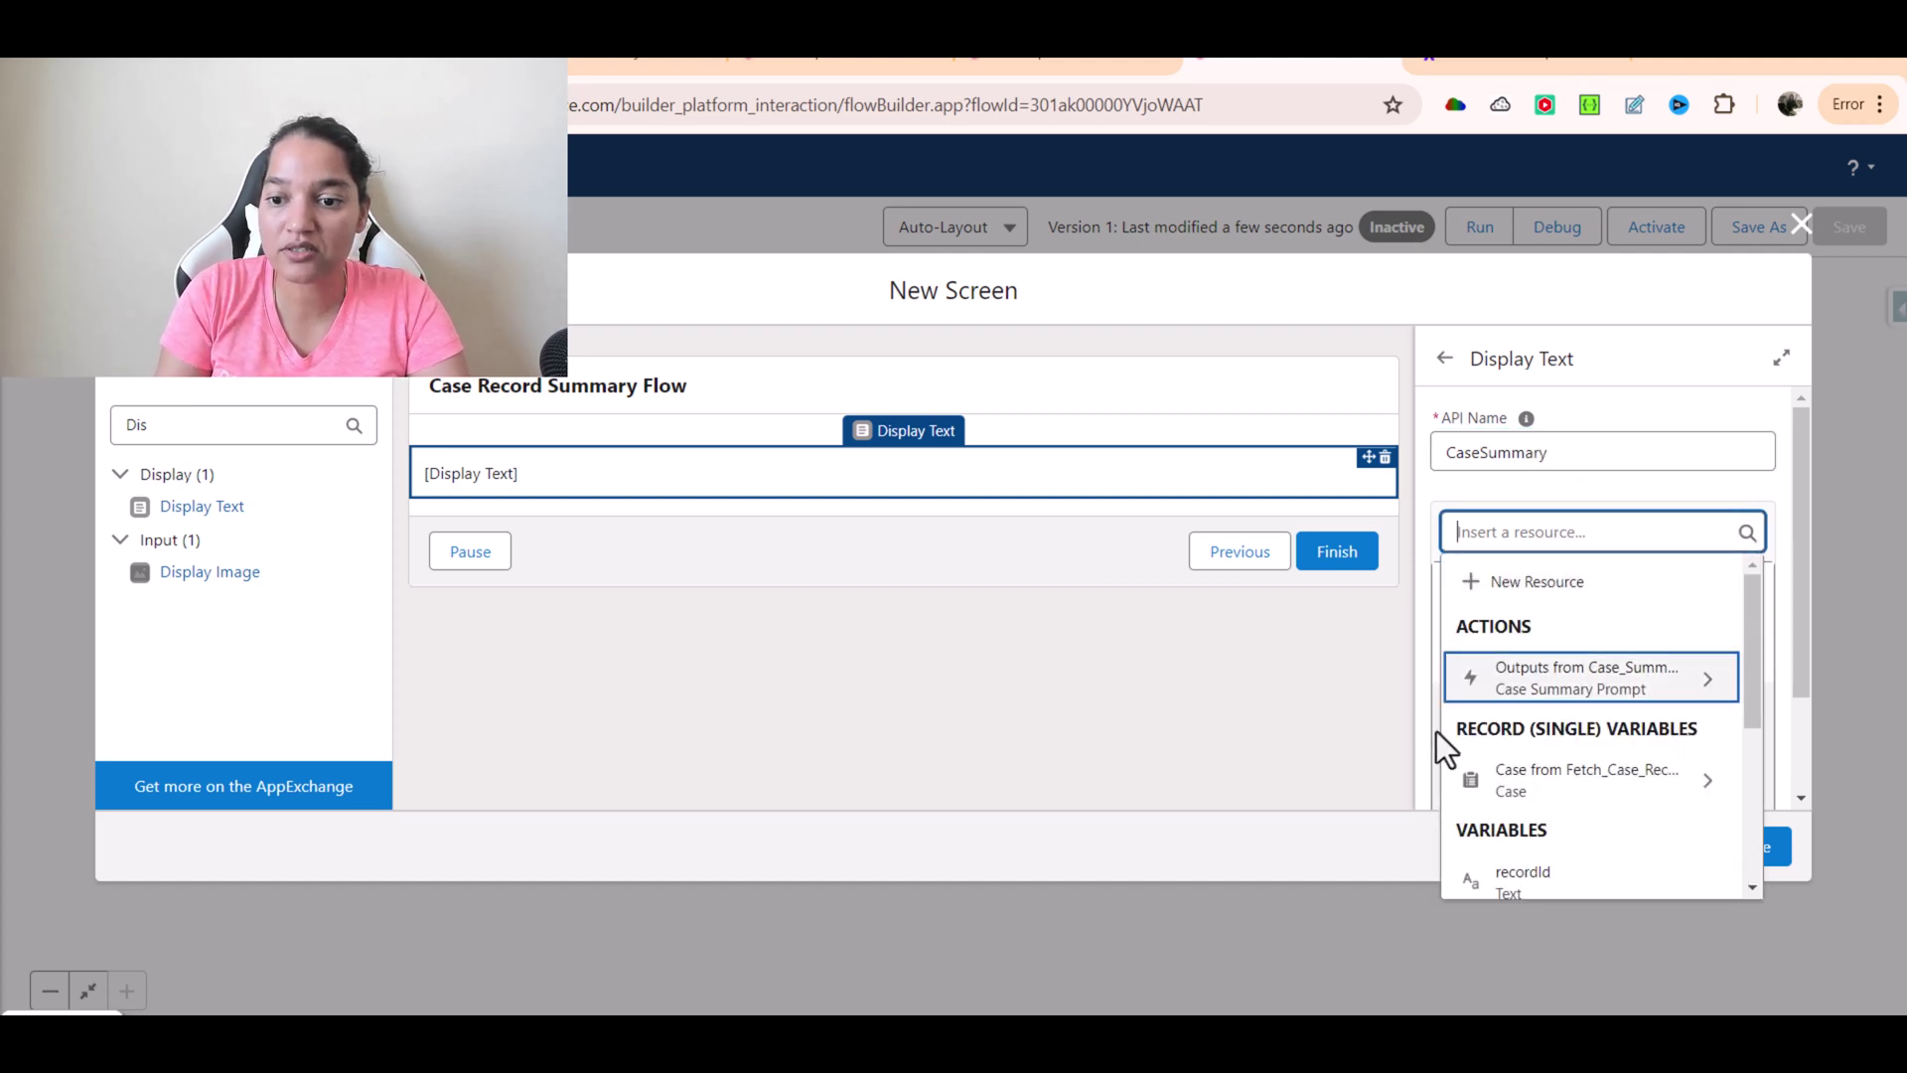
{"action": "left_click", "coordinate": [1629, 694]}
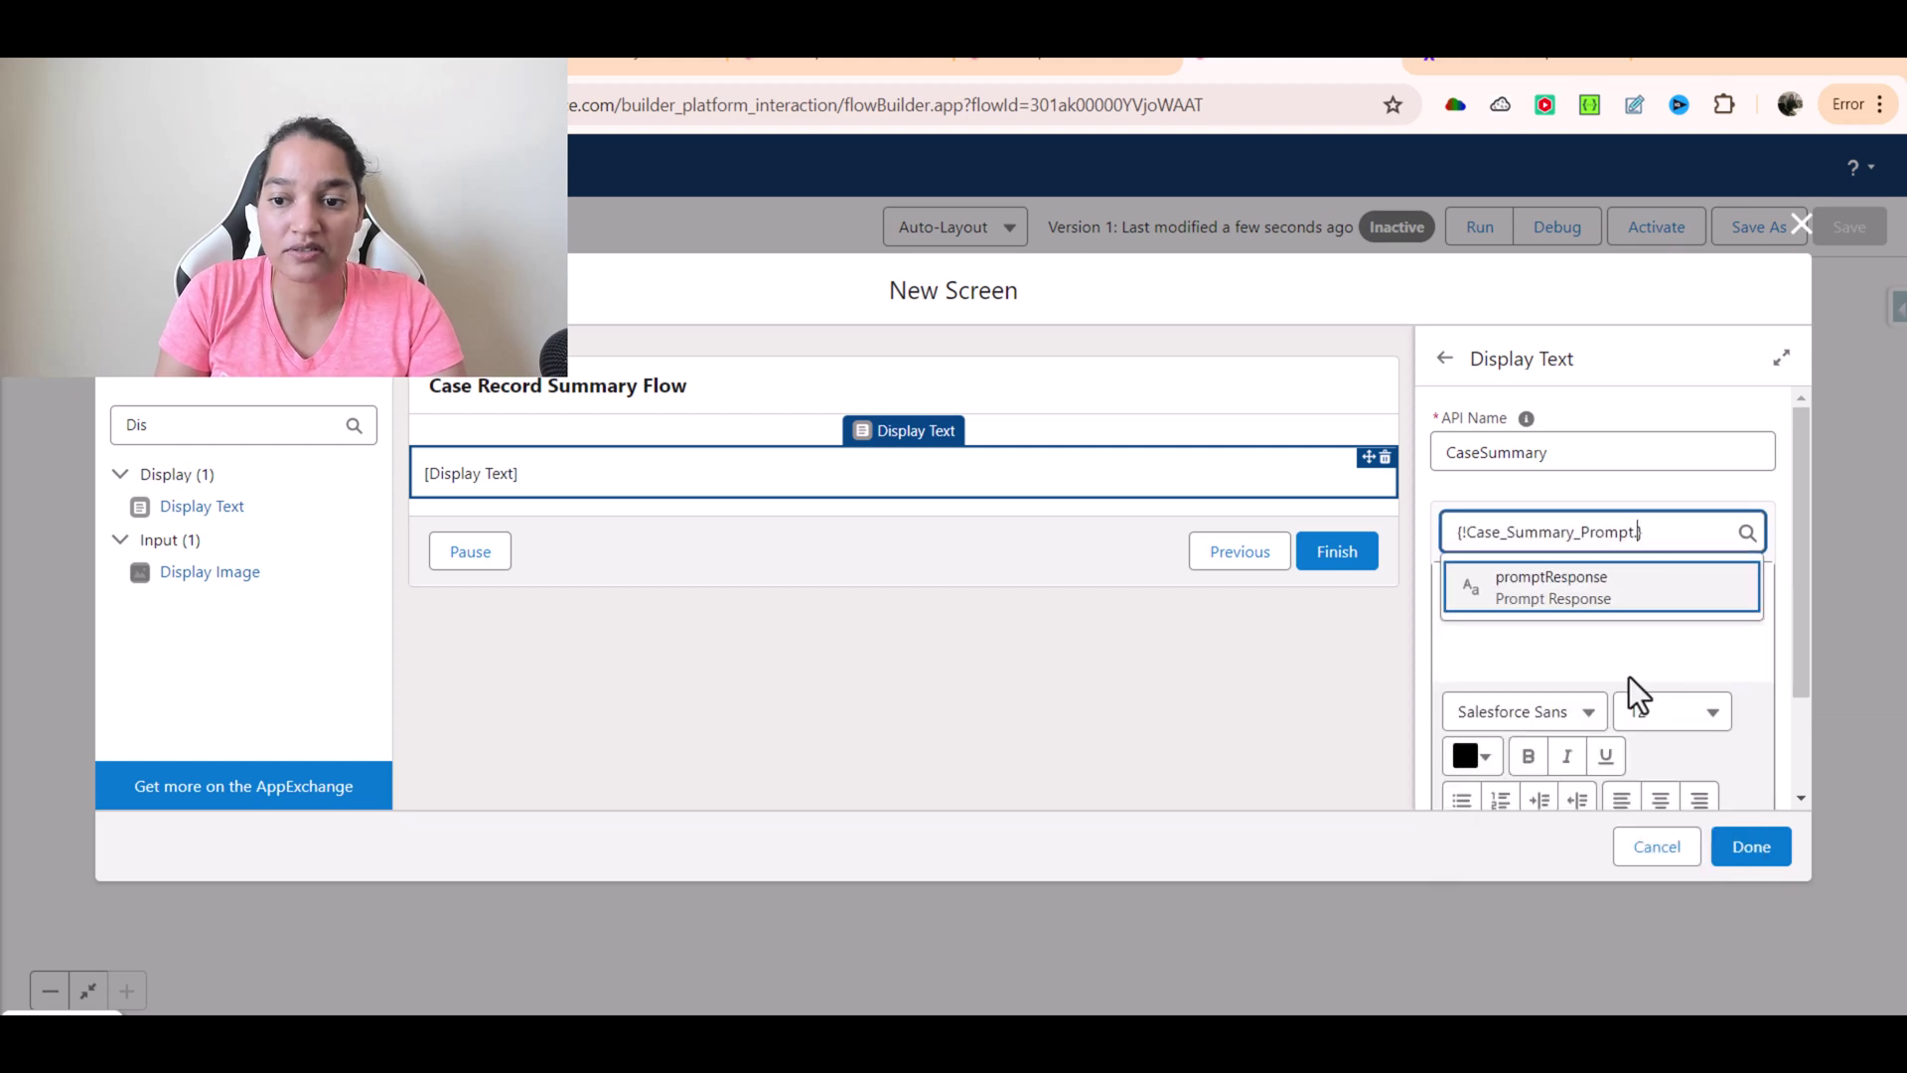
{"action": "left_click", "coordinate": [1579, 606]}
Step: Check the inserted {!Case_Summary_Prompt.promptResponse} merge field and finish the screen
{"action": "left_click", "coordinate": [777, 473]}
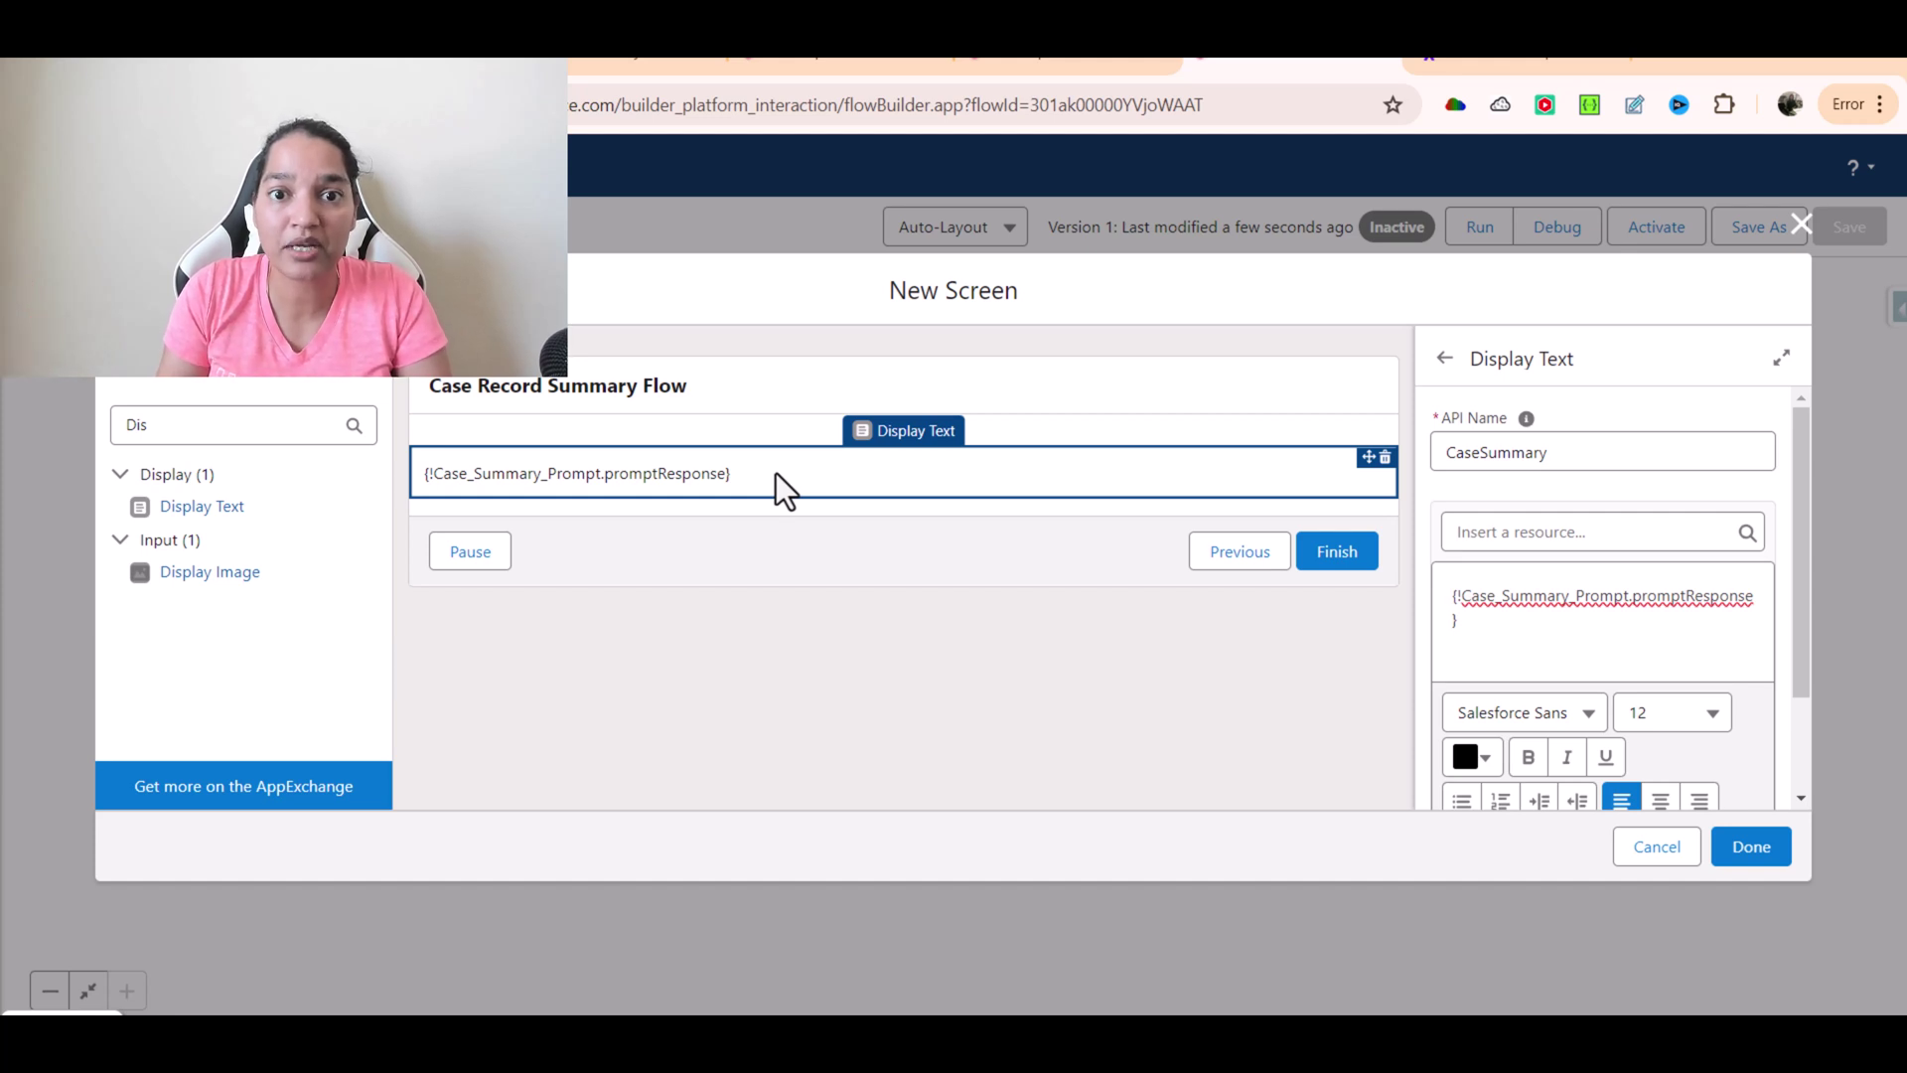
{"action": "left_click_drag", "start_coordinate": [1481, 636], "coordinate": [1425, 579]}
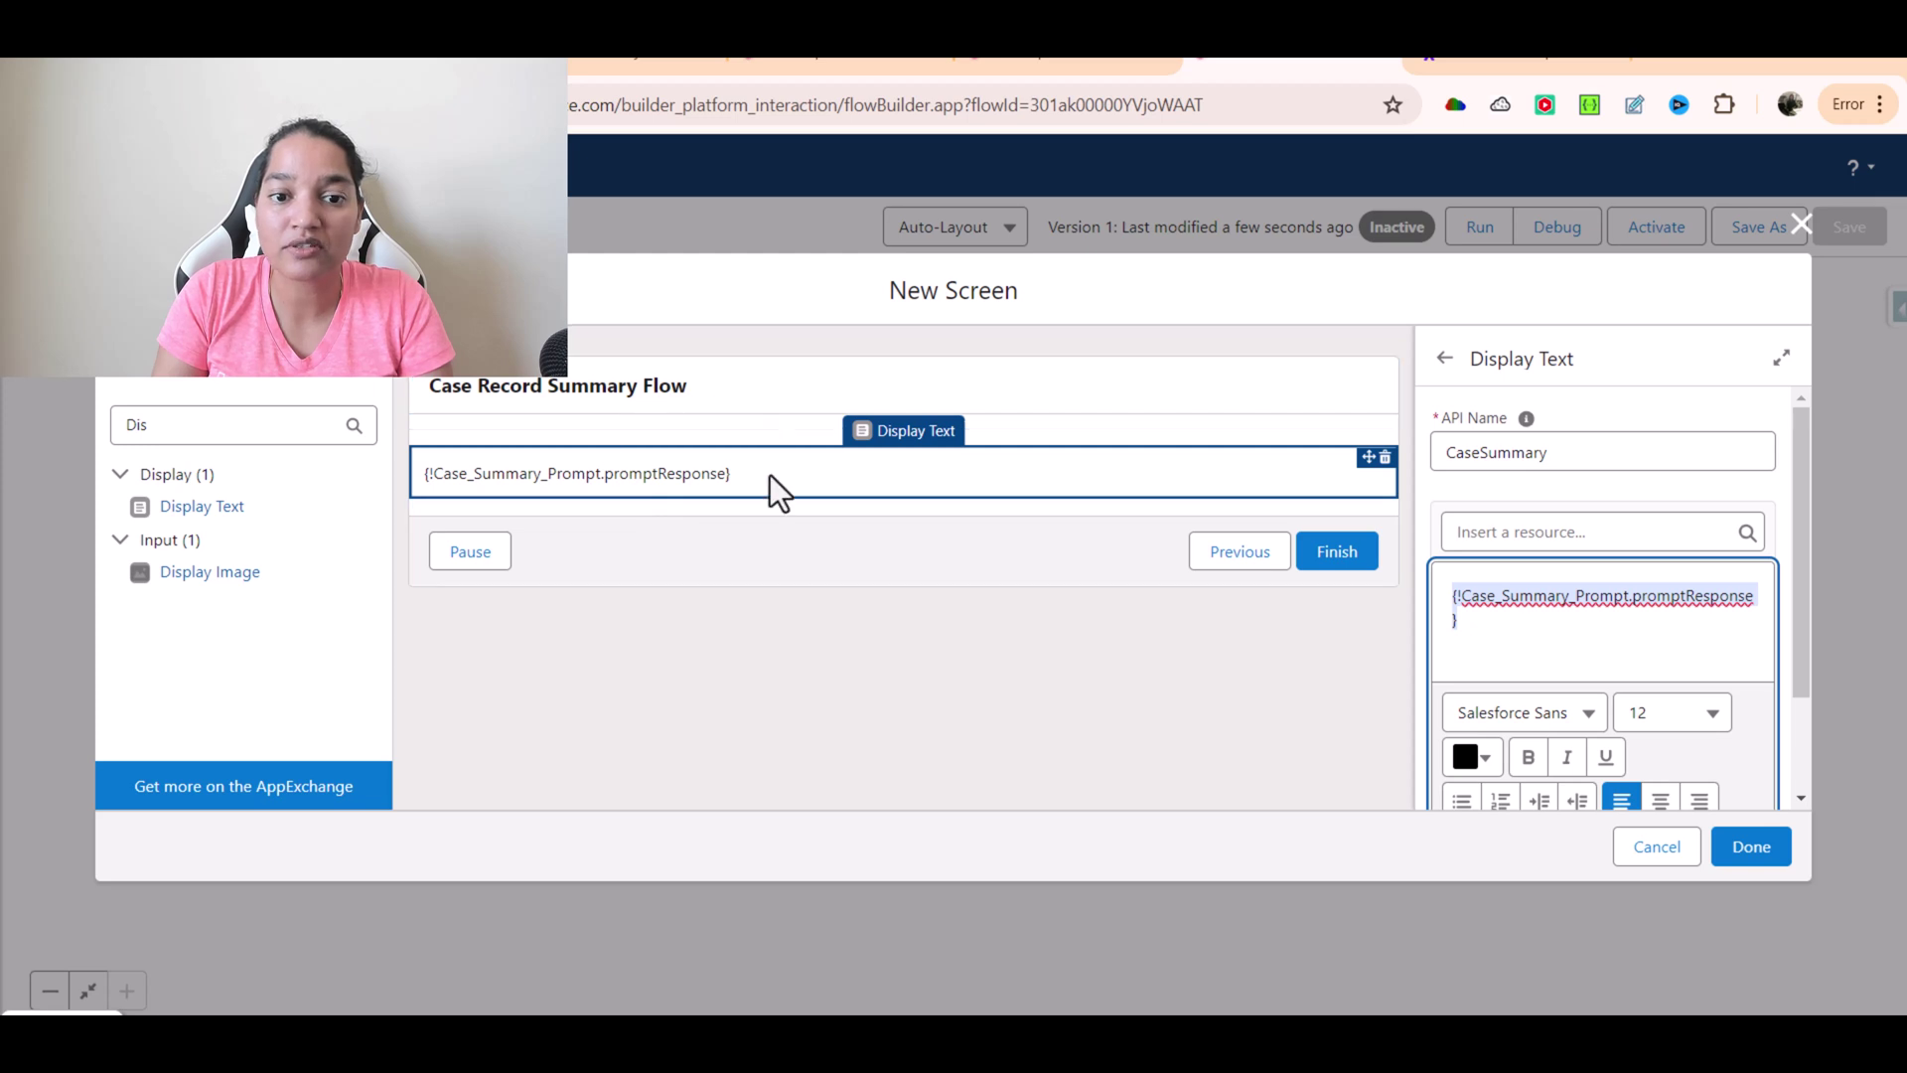
{"action": "left_click", "coordinate": [1596, 597]}
{"action": "left_click_drag", "start_coordinate": [1456, 596], "coordinate": [1664, 600]}
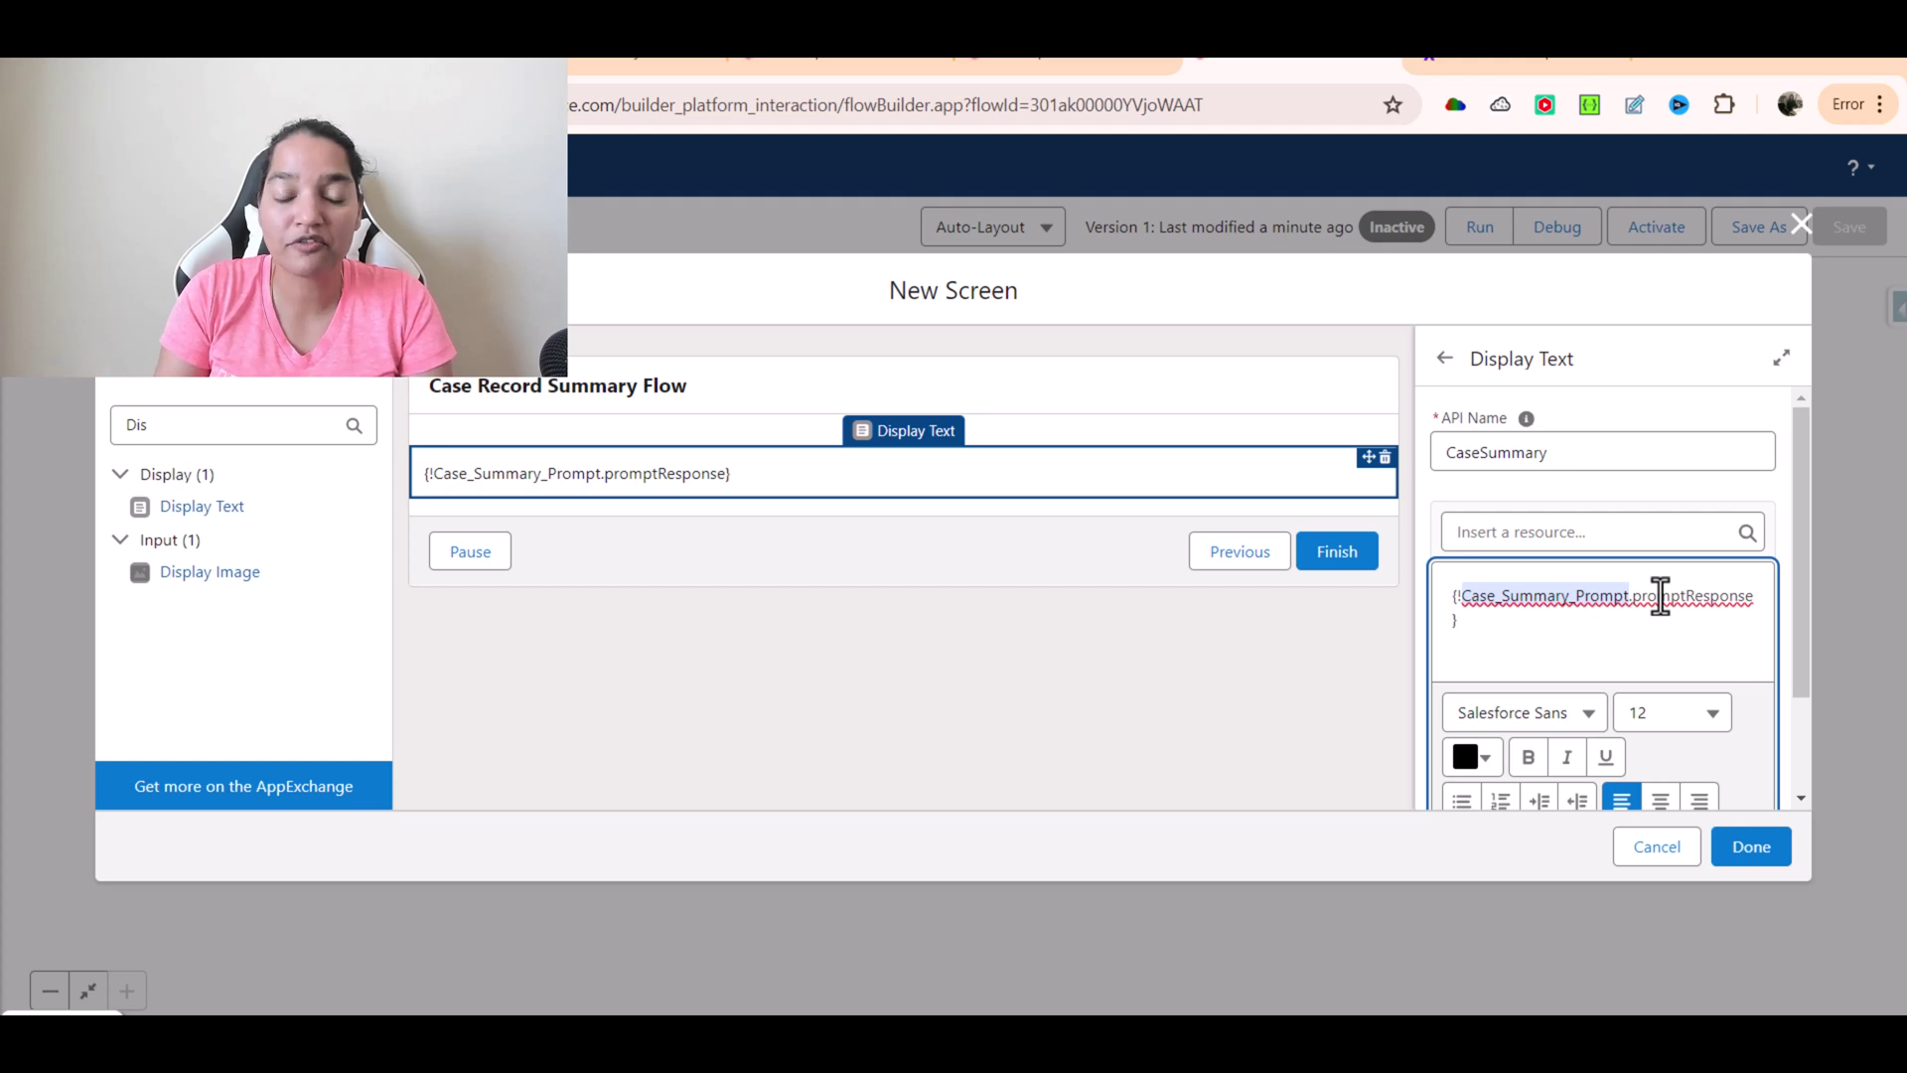
{"action": "left_click", "coordinate": [1752, 852]}
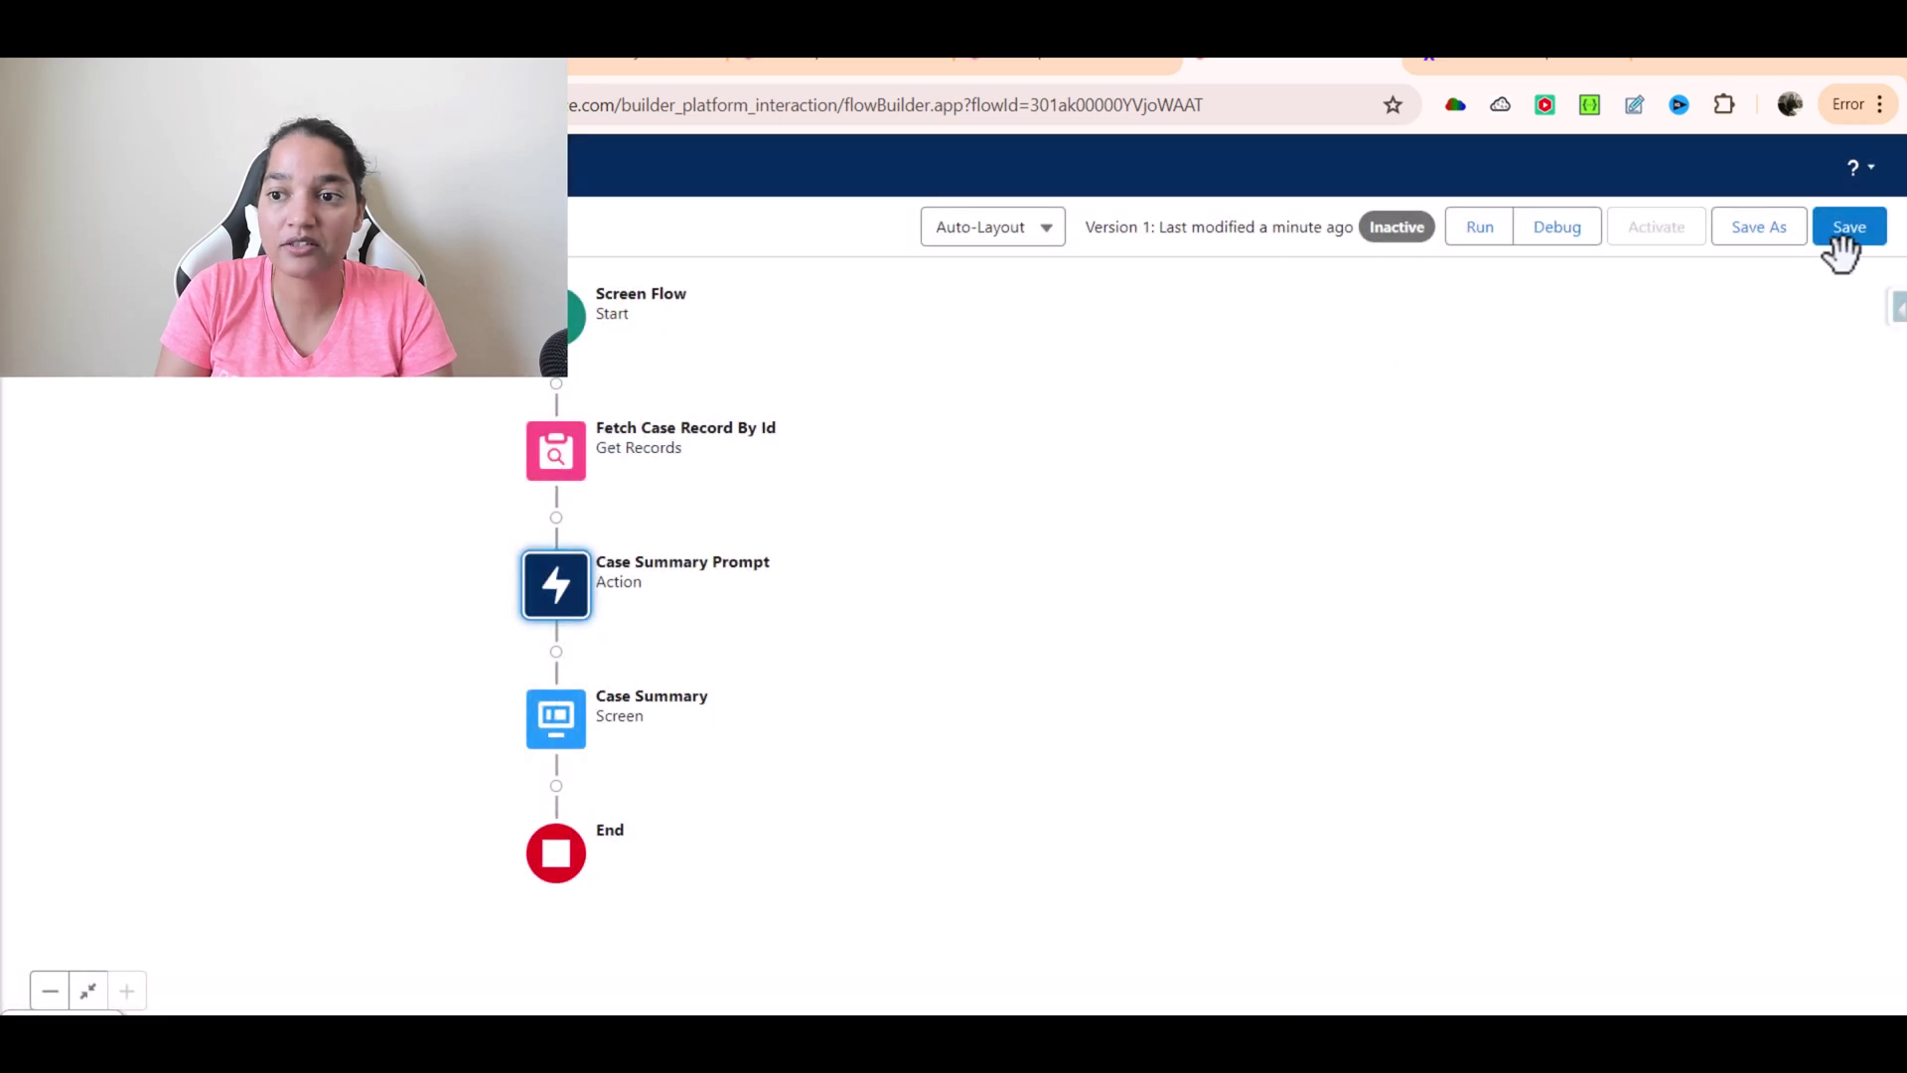
Step: Save the Case Record Summary Flow in Flow Builder
{"action": "left_click", "coordinate": [1855, 233]}
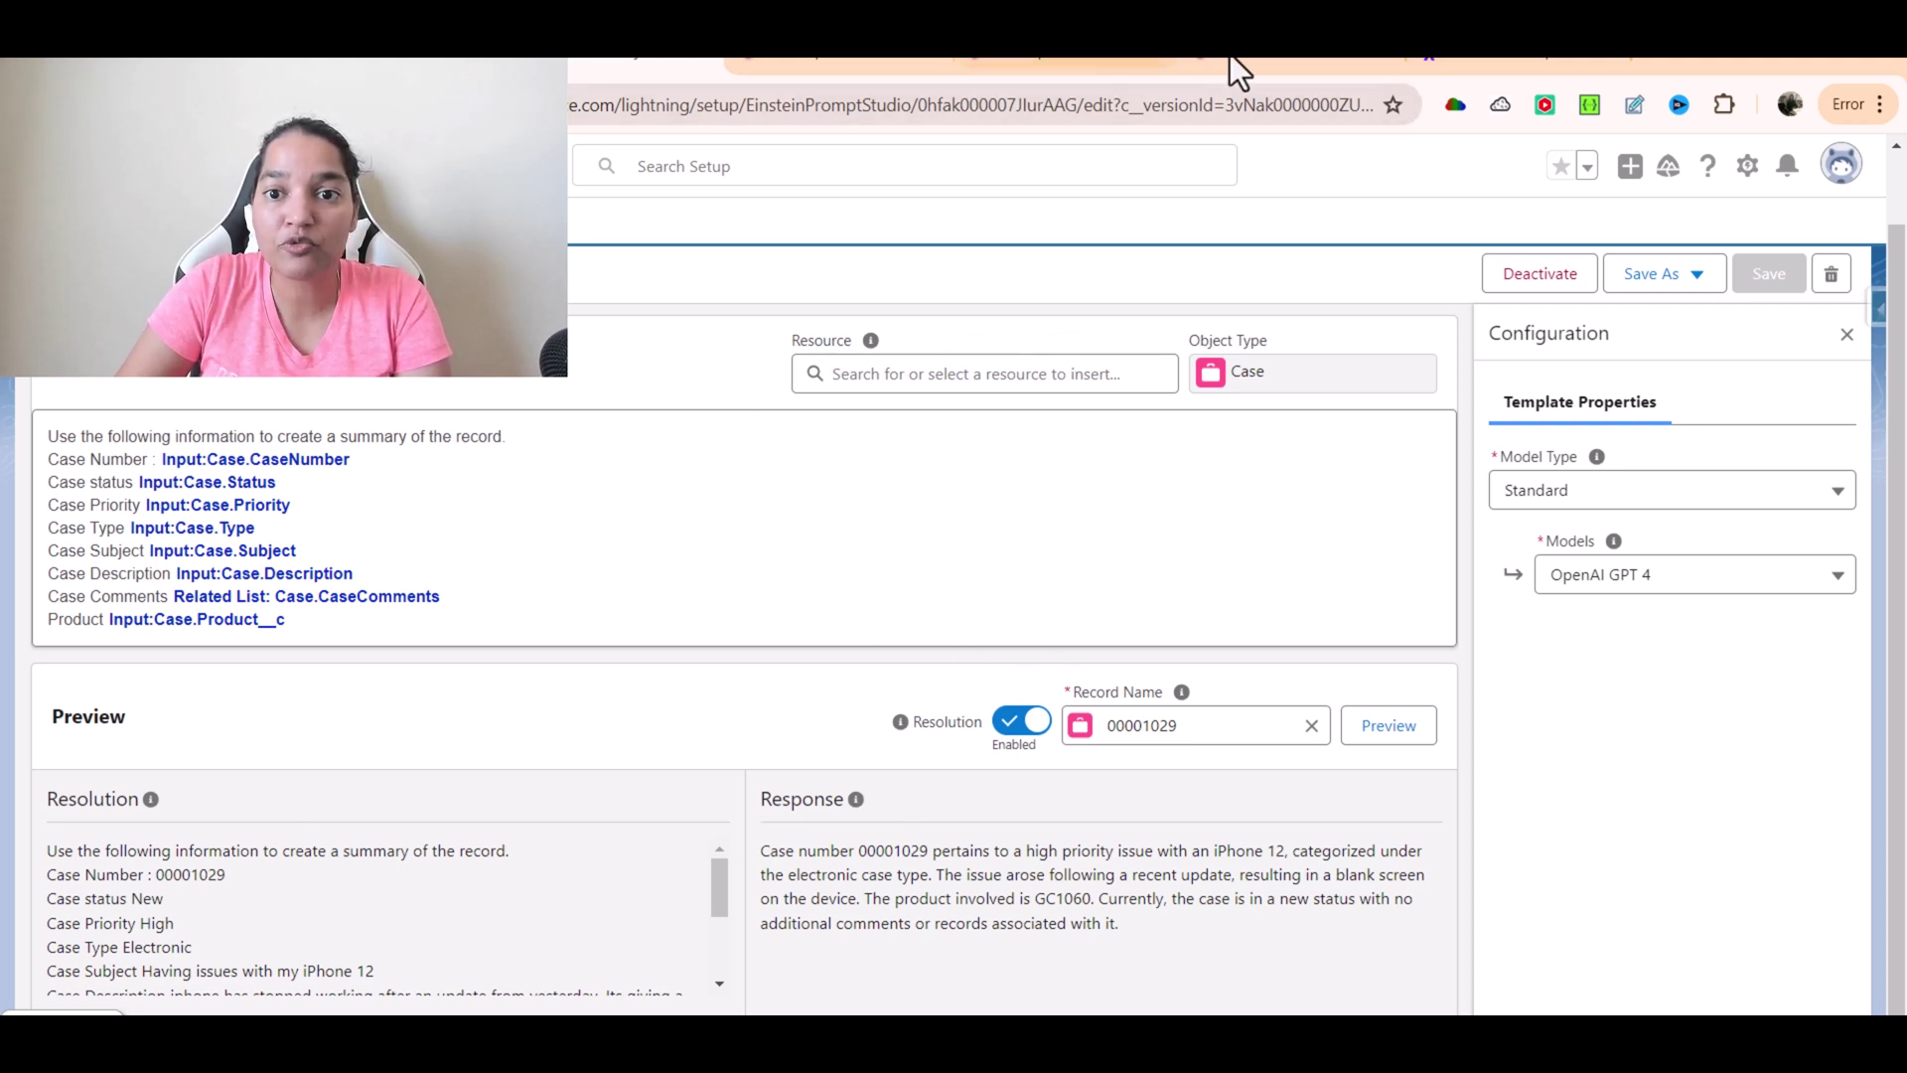
Step: Switch back to the Flow Builder tab showing the saved, still inactive flow
{"action": "left_click", "coordinate": [1279, 67]}
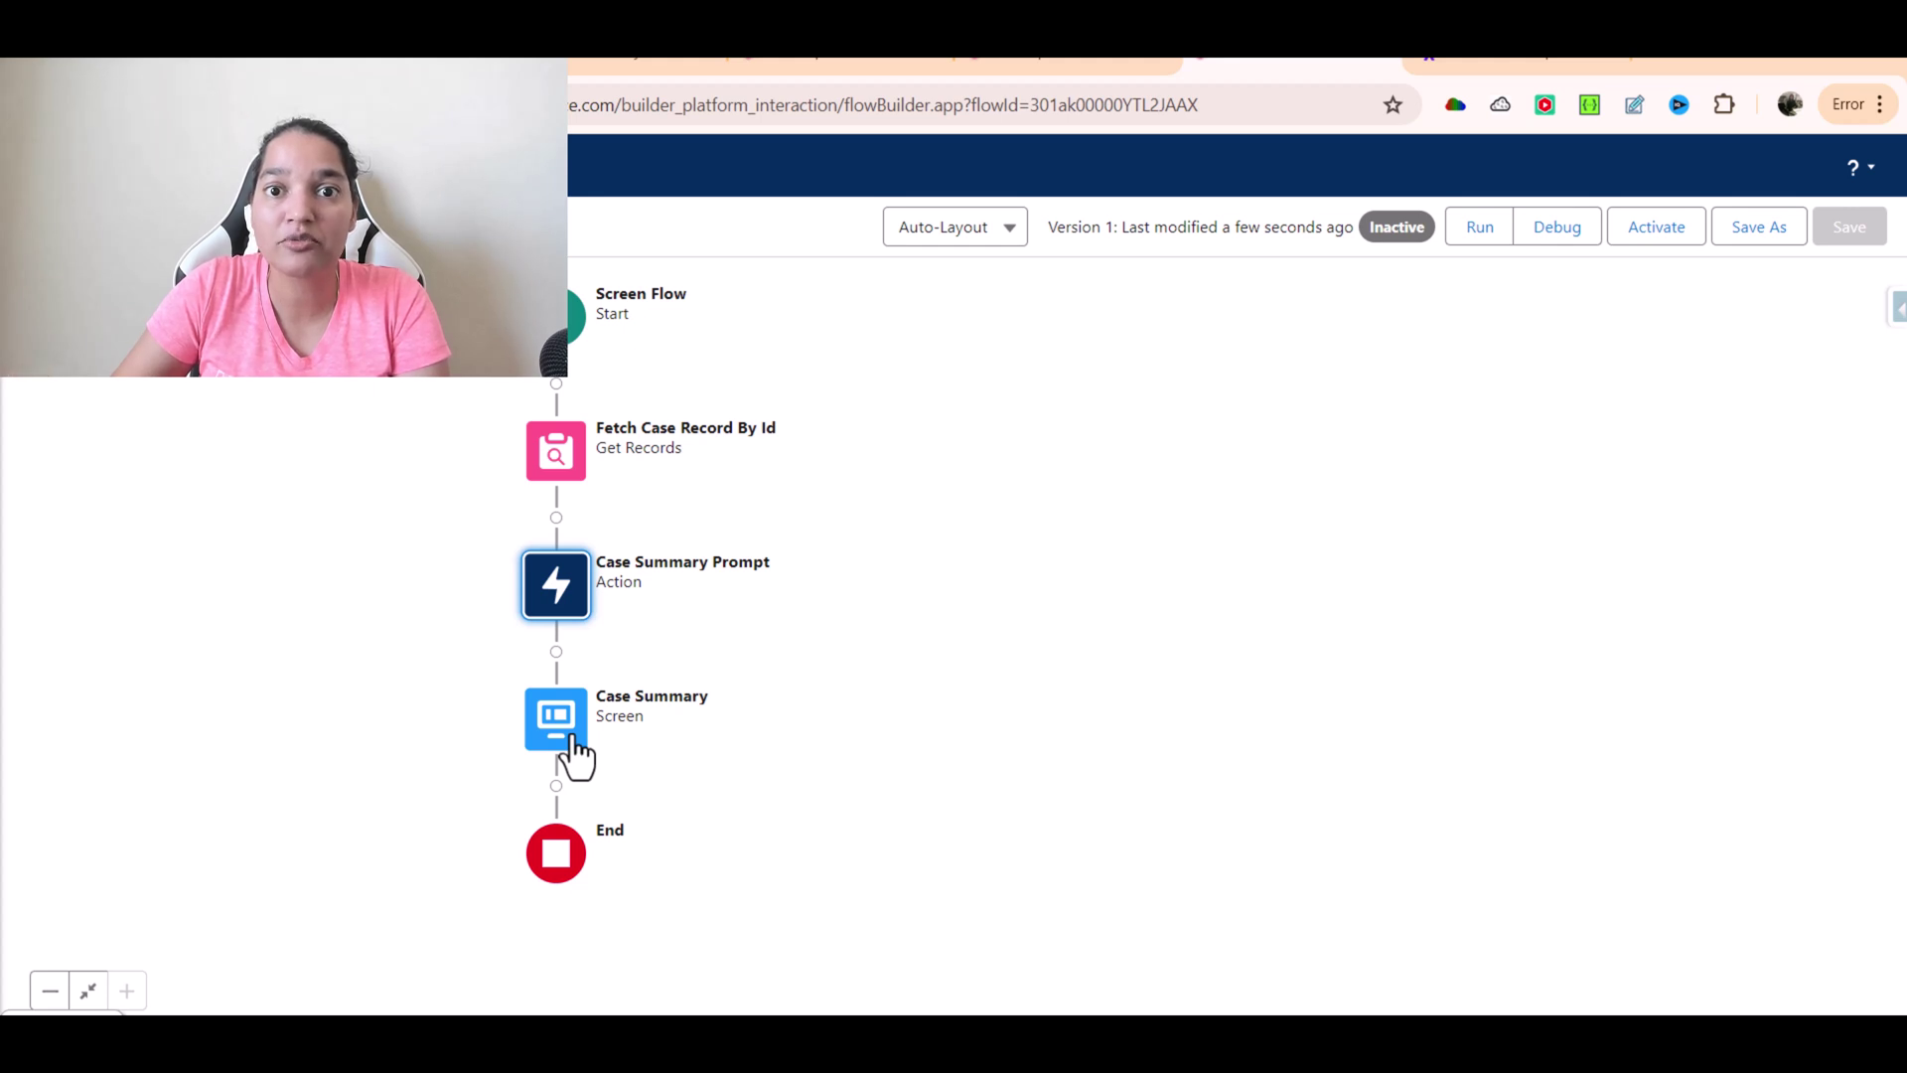
Step: Check the Case Summary Prompt action and the screen's Display Text merge field, then save the flow
{"action": "double_click", "coordinate": [567, 621]}
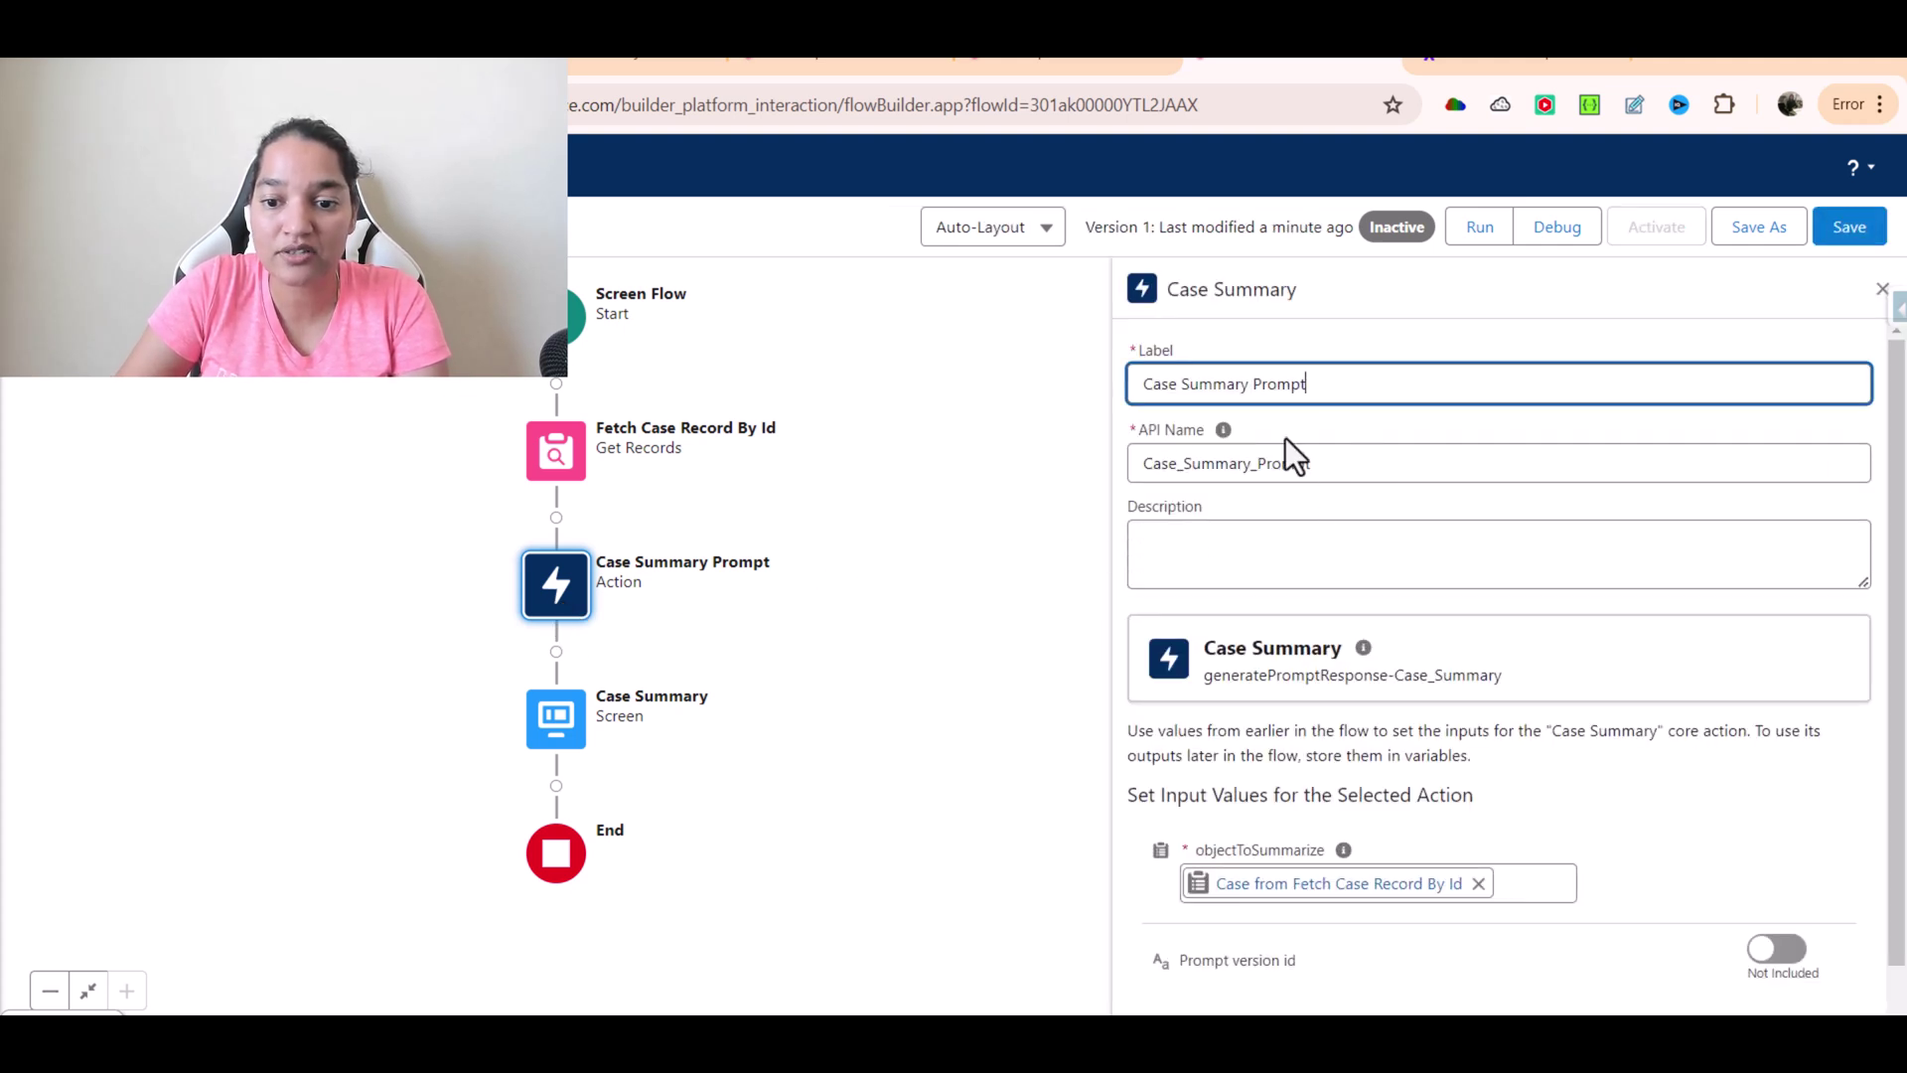
{"action": "scroll", "coordinate": [1249, 864], "scroll_direction": "down", "scroll_amount": 1}
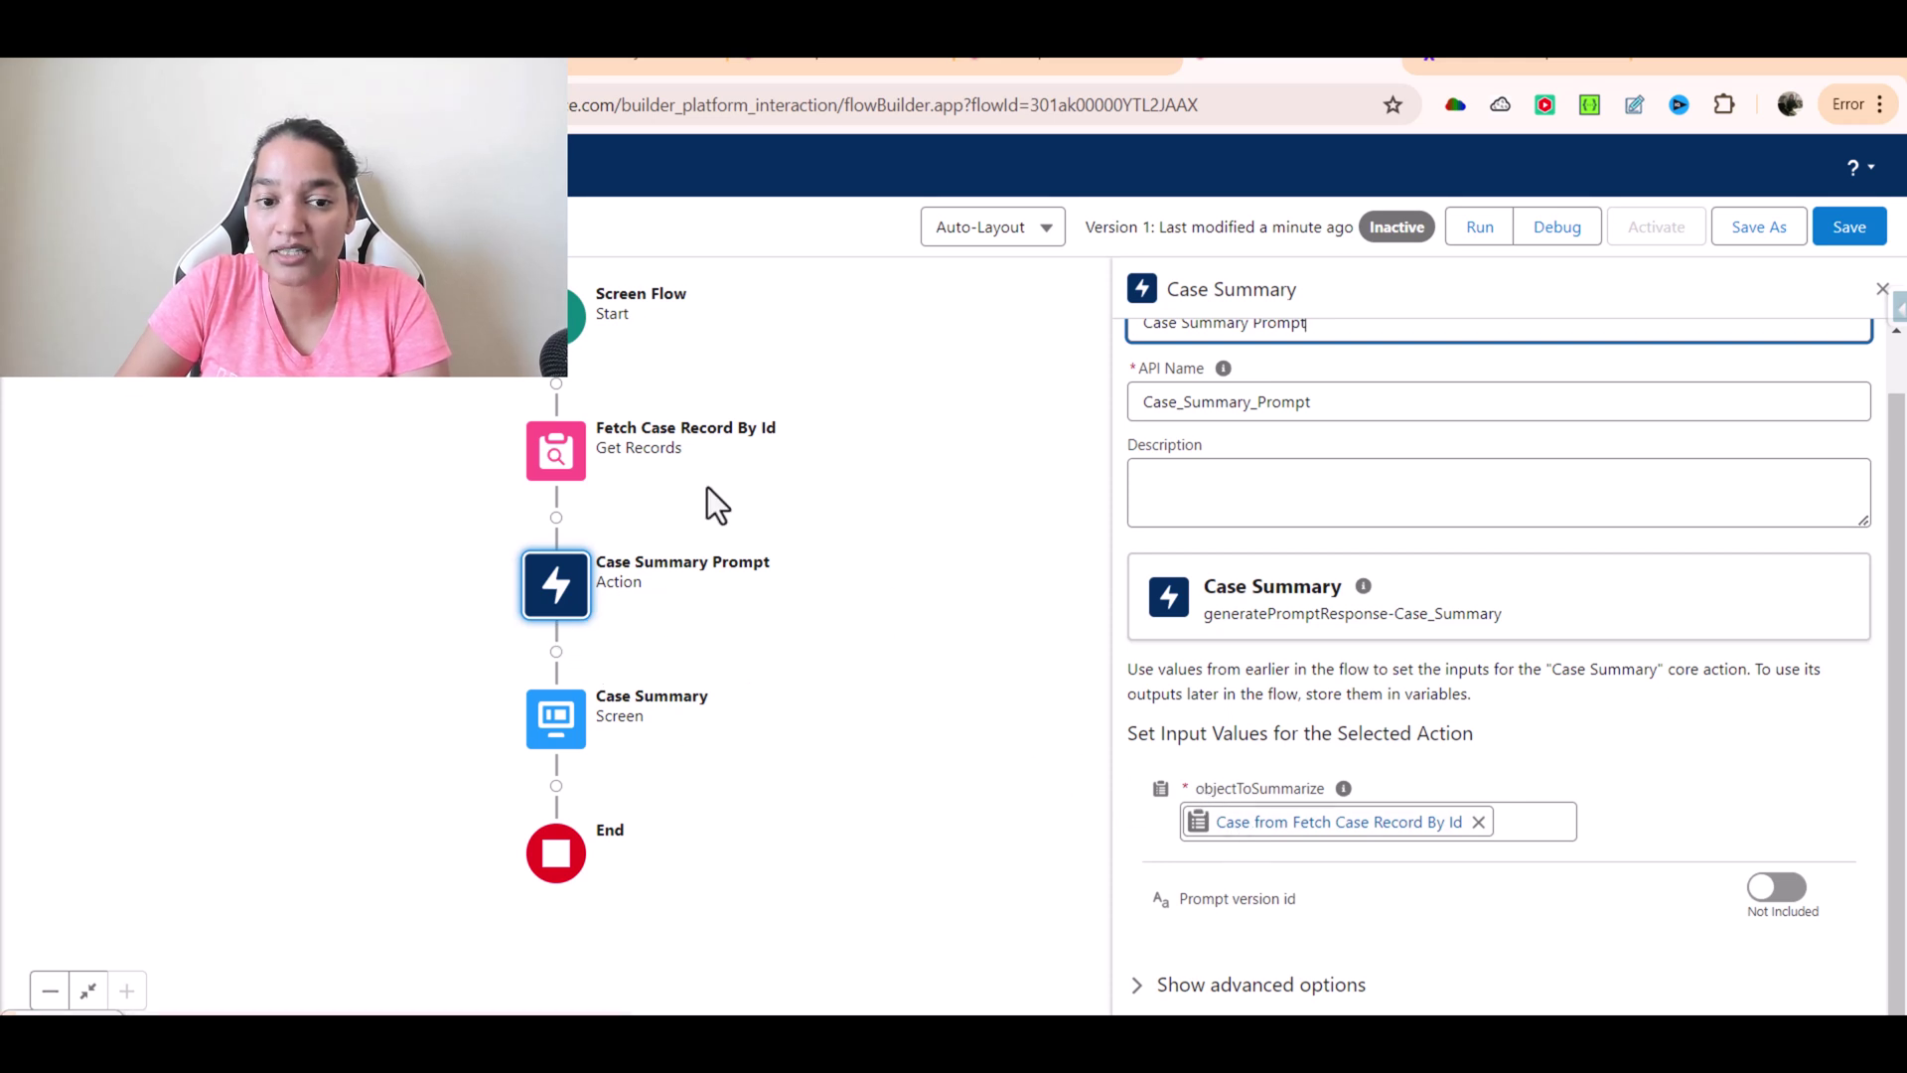
{"action": "left_click", "coordinate": [545, 721]}
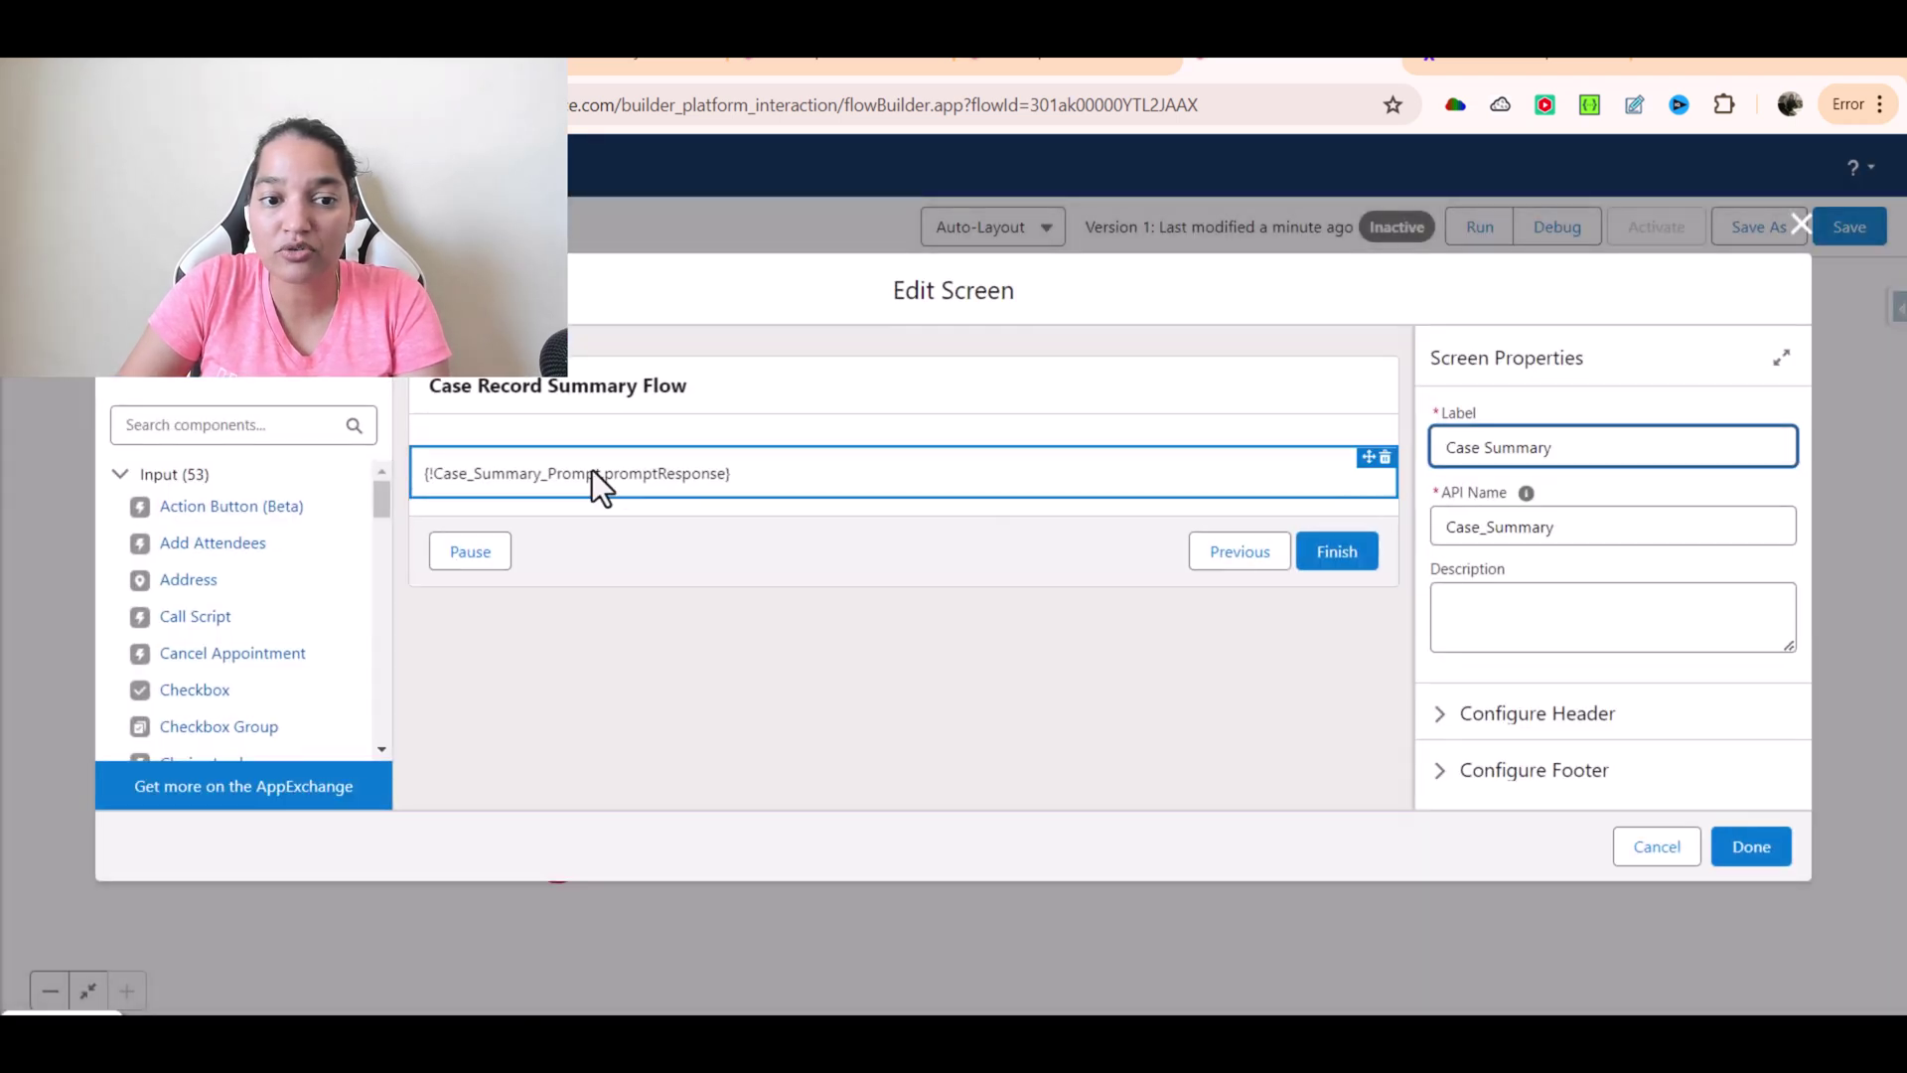
{"action": "left_click", "coordinate": [576, 474]}
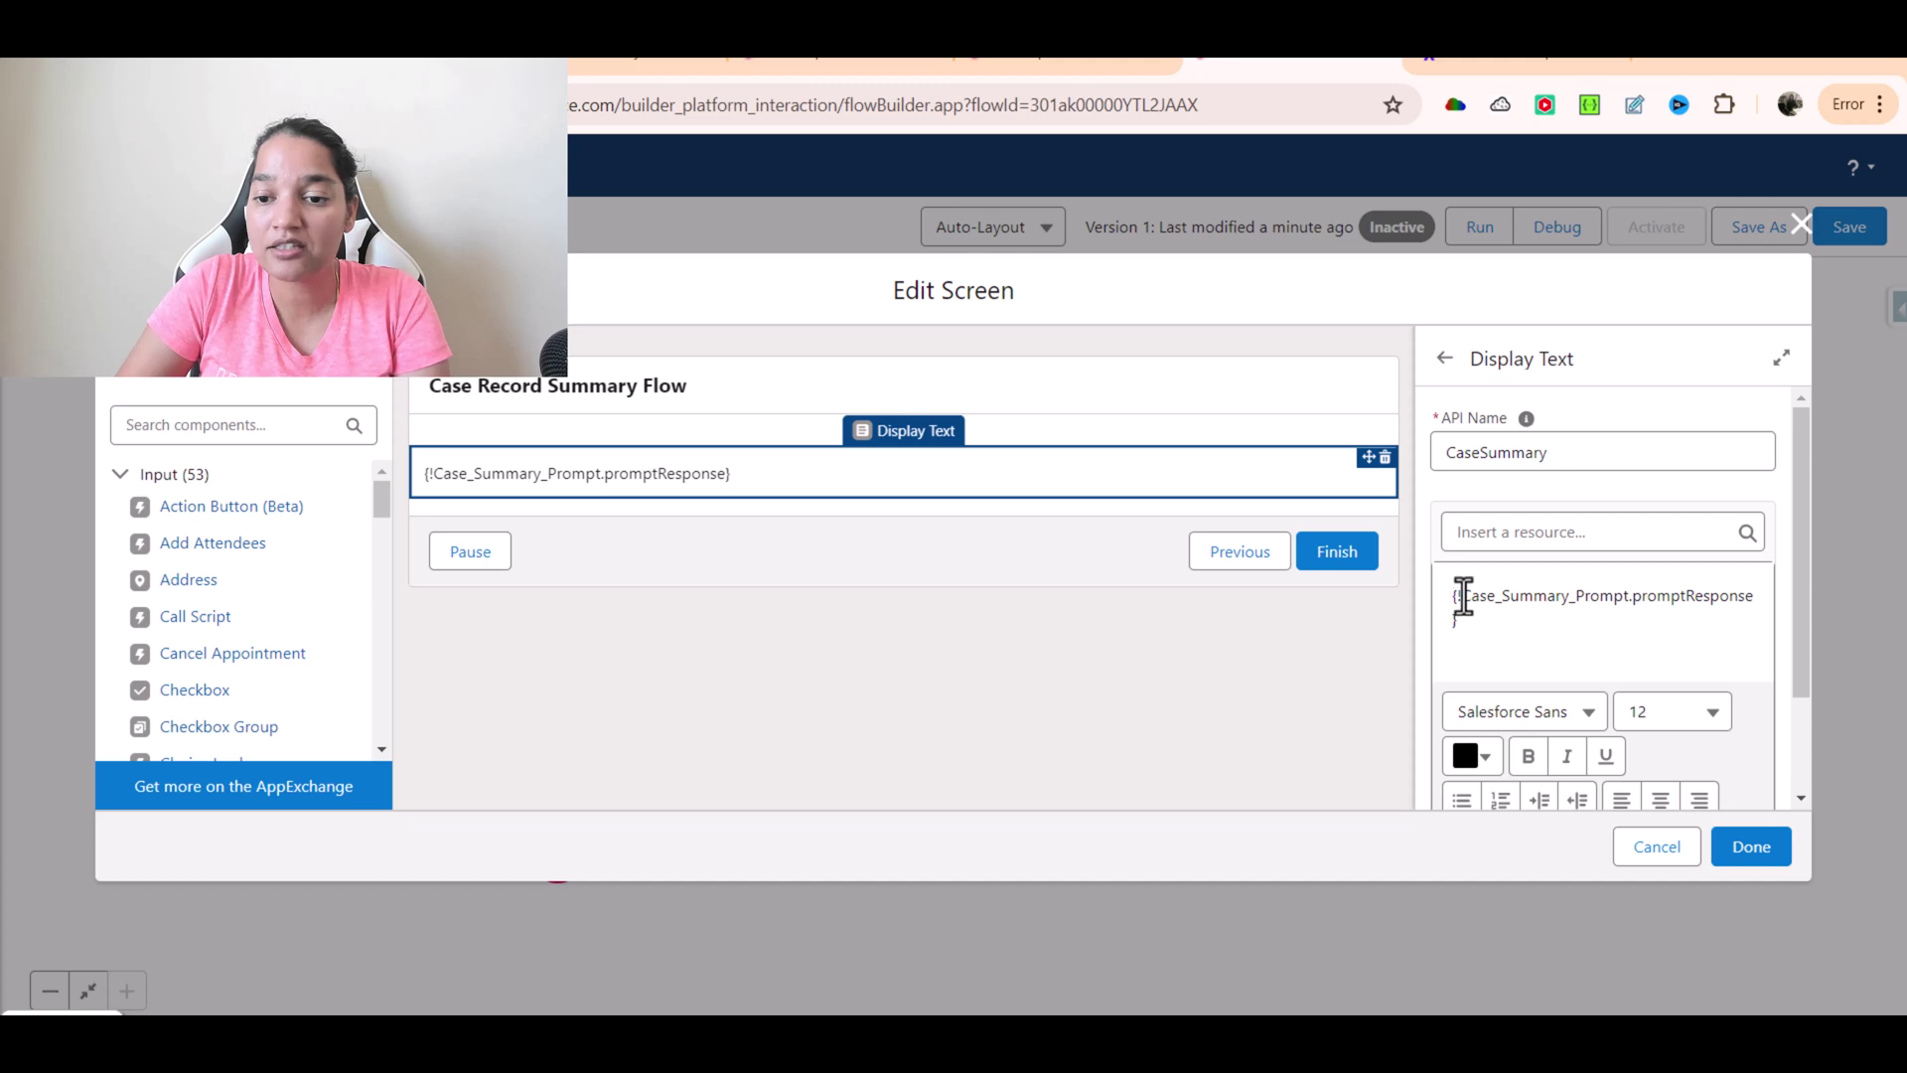
{"action": "left_click_drag", "start_coordinate": [1469, 596], "coordinate": [1738, 596]}
{"action": "left_click", "coordinate": [1750, 602]}
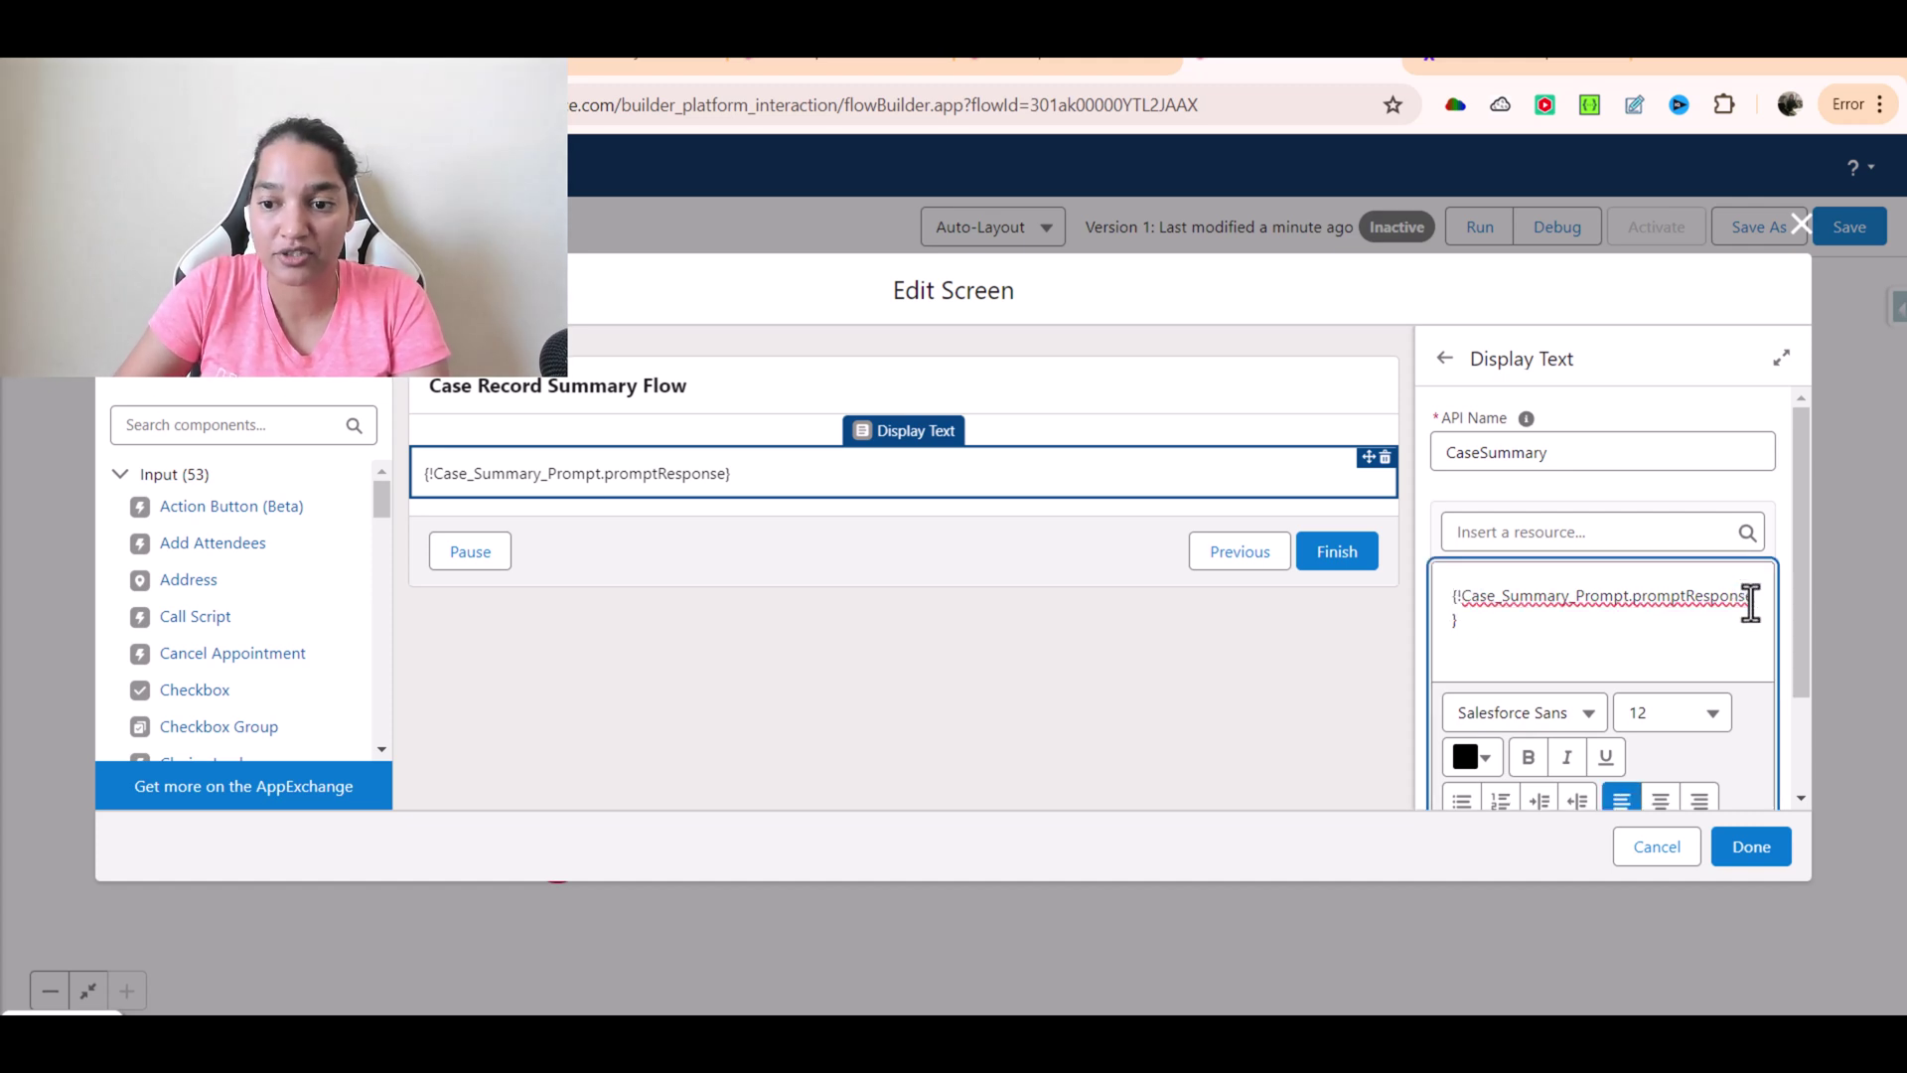
{"action": "left_click_drag", "start_coordinate": [1462, 597], "coordinate": [1627, 600]}
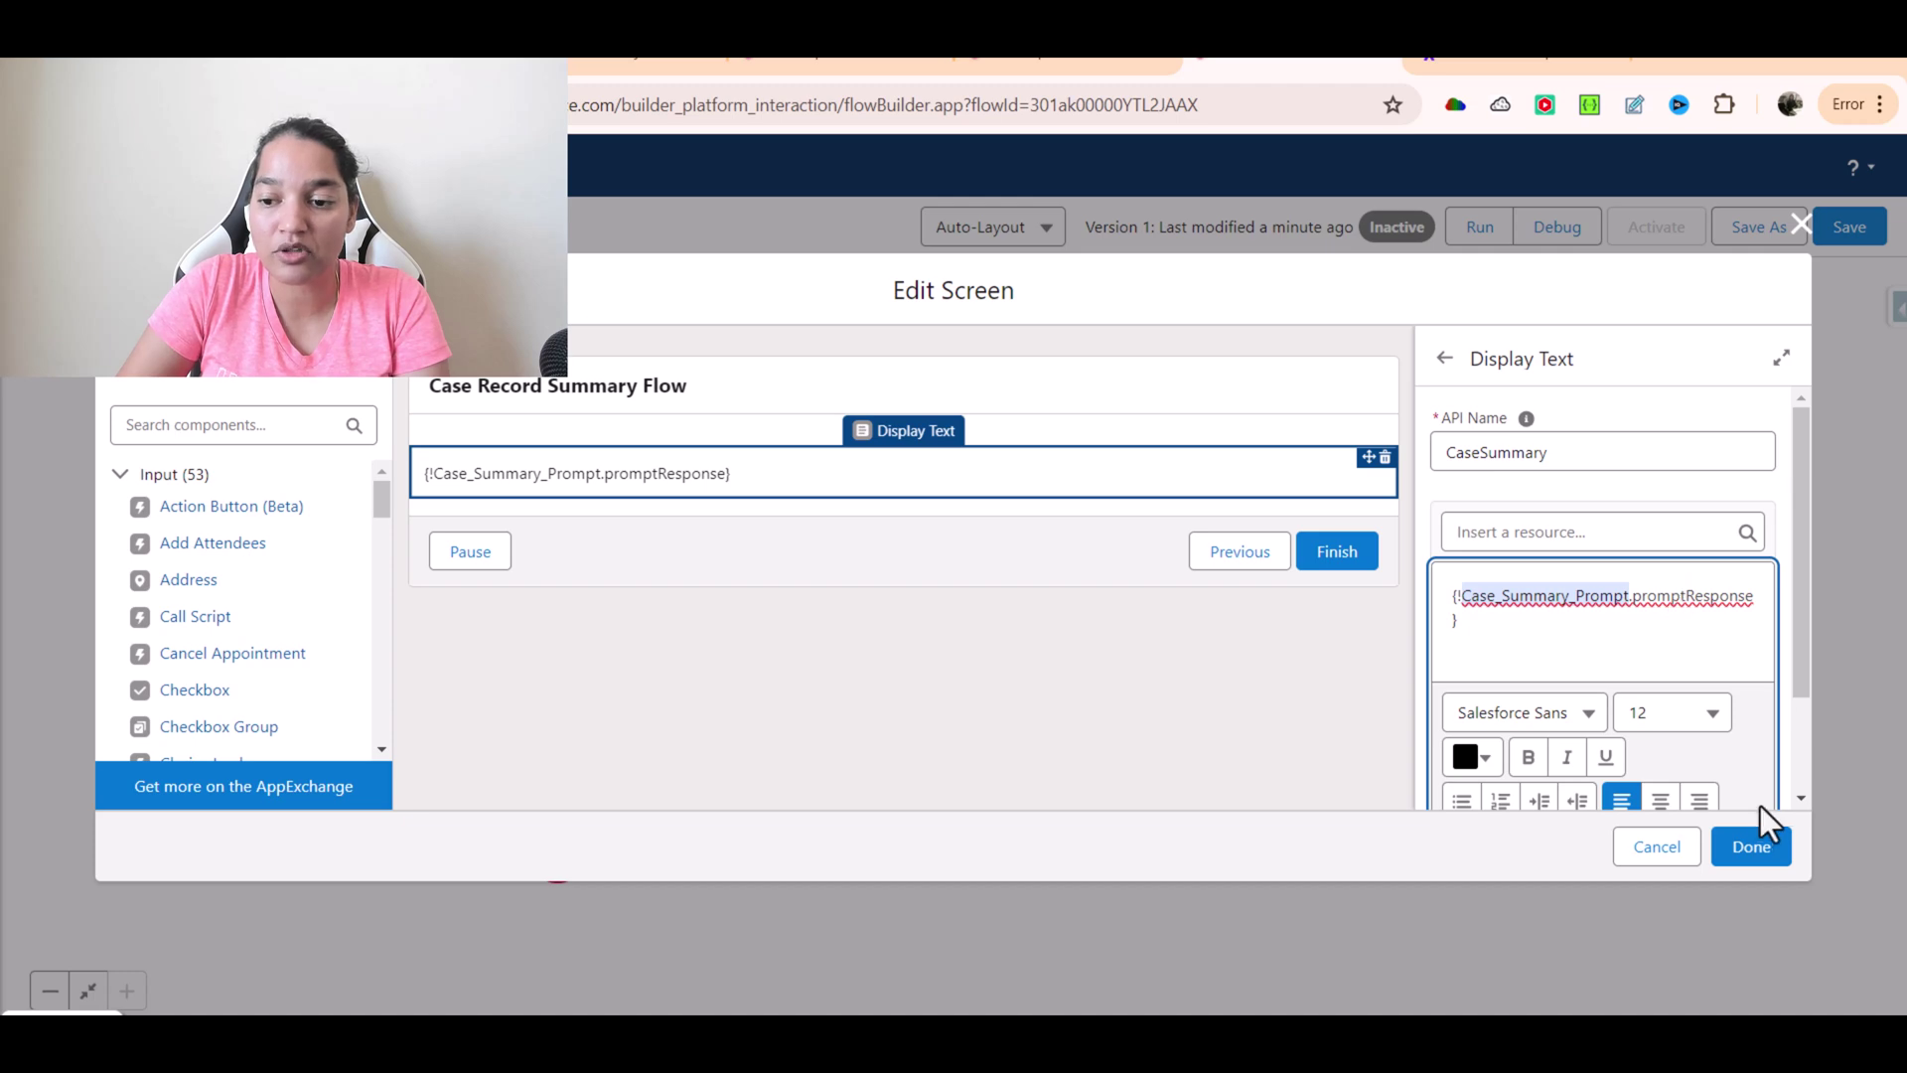
{"action": "left_click", "coordinate": [1748, 847]}
{"action": "left_click", "coordinate": [1857, 241]}
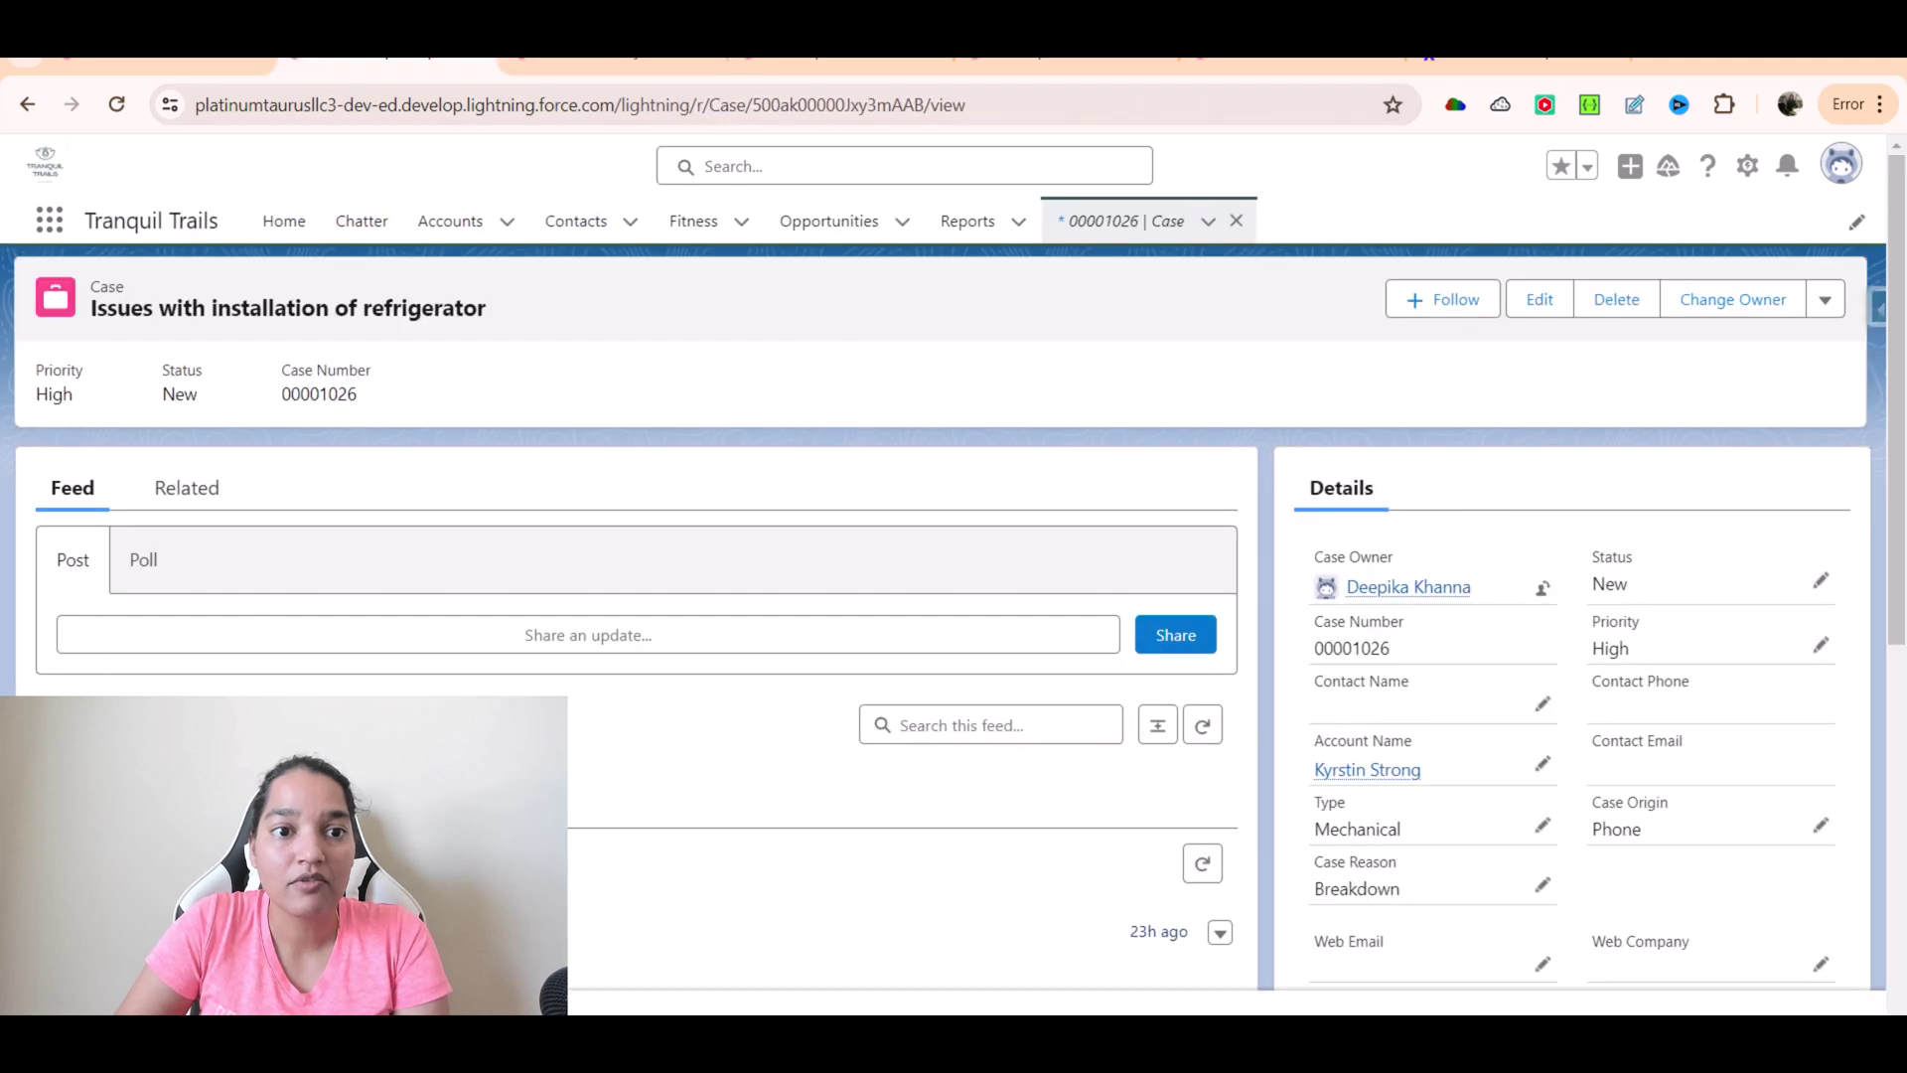
Step: Edit the Case record page in Lightning App Builder and drop a Flow component below the header
{"action": "left_click", "coordinate": [1748, 166]}
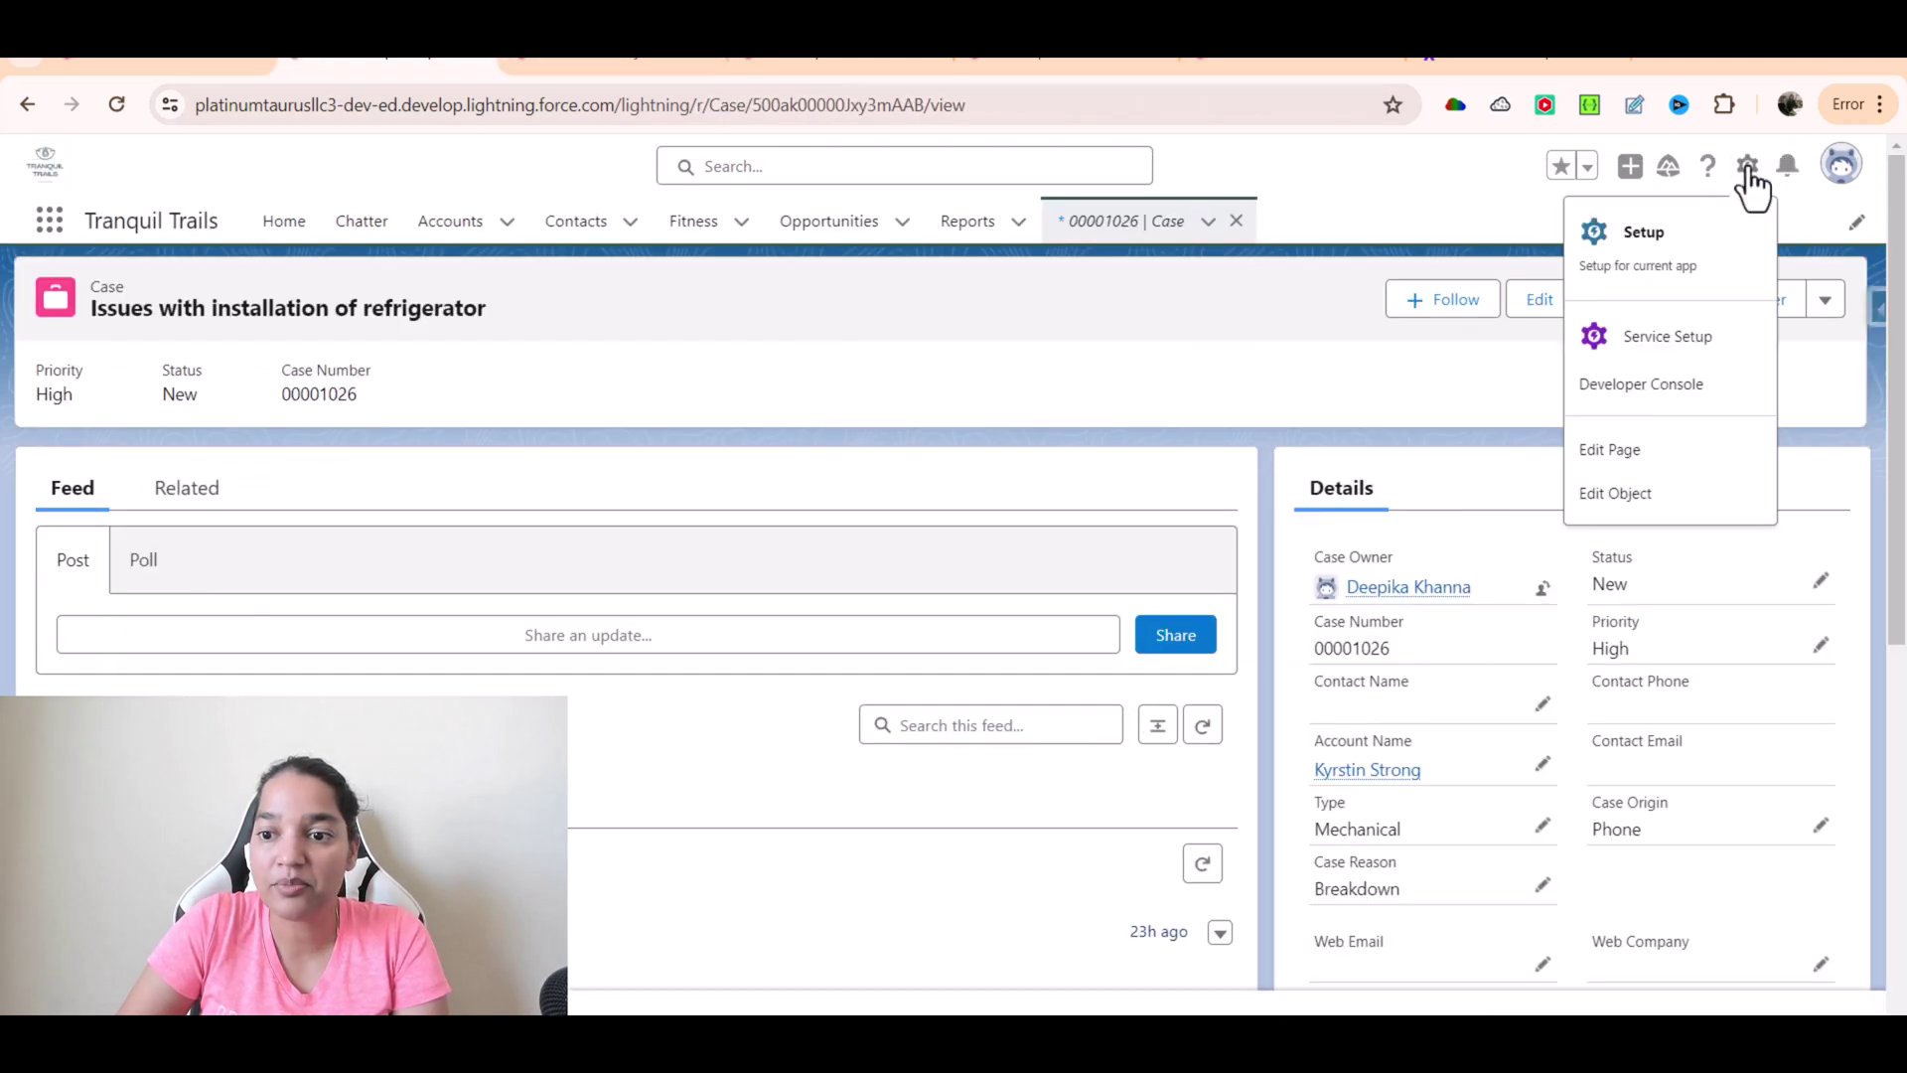
{"action": "left_click", "coordinate": [1657, 456]}
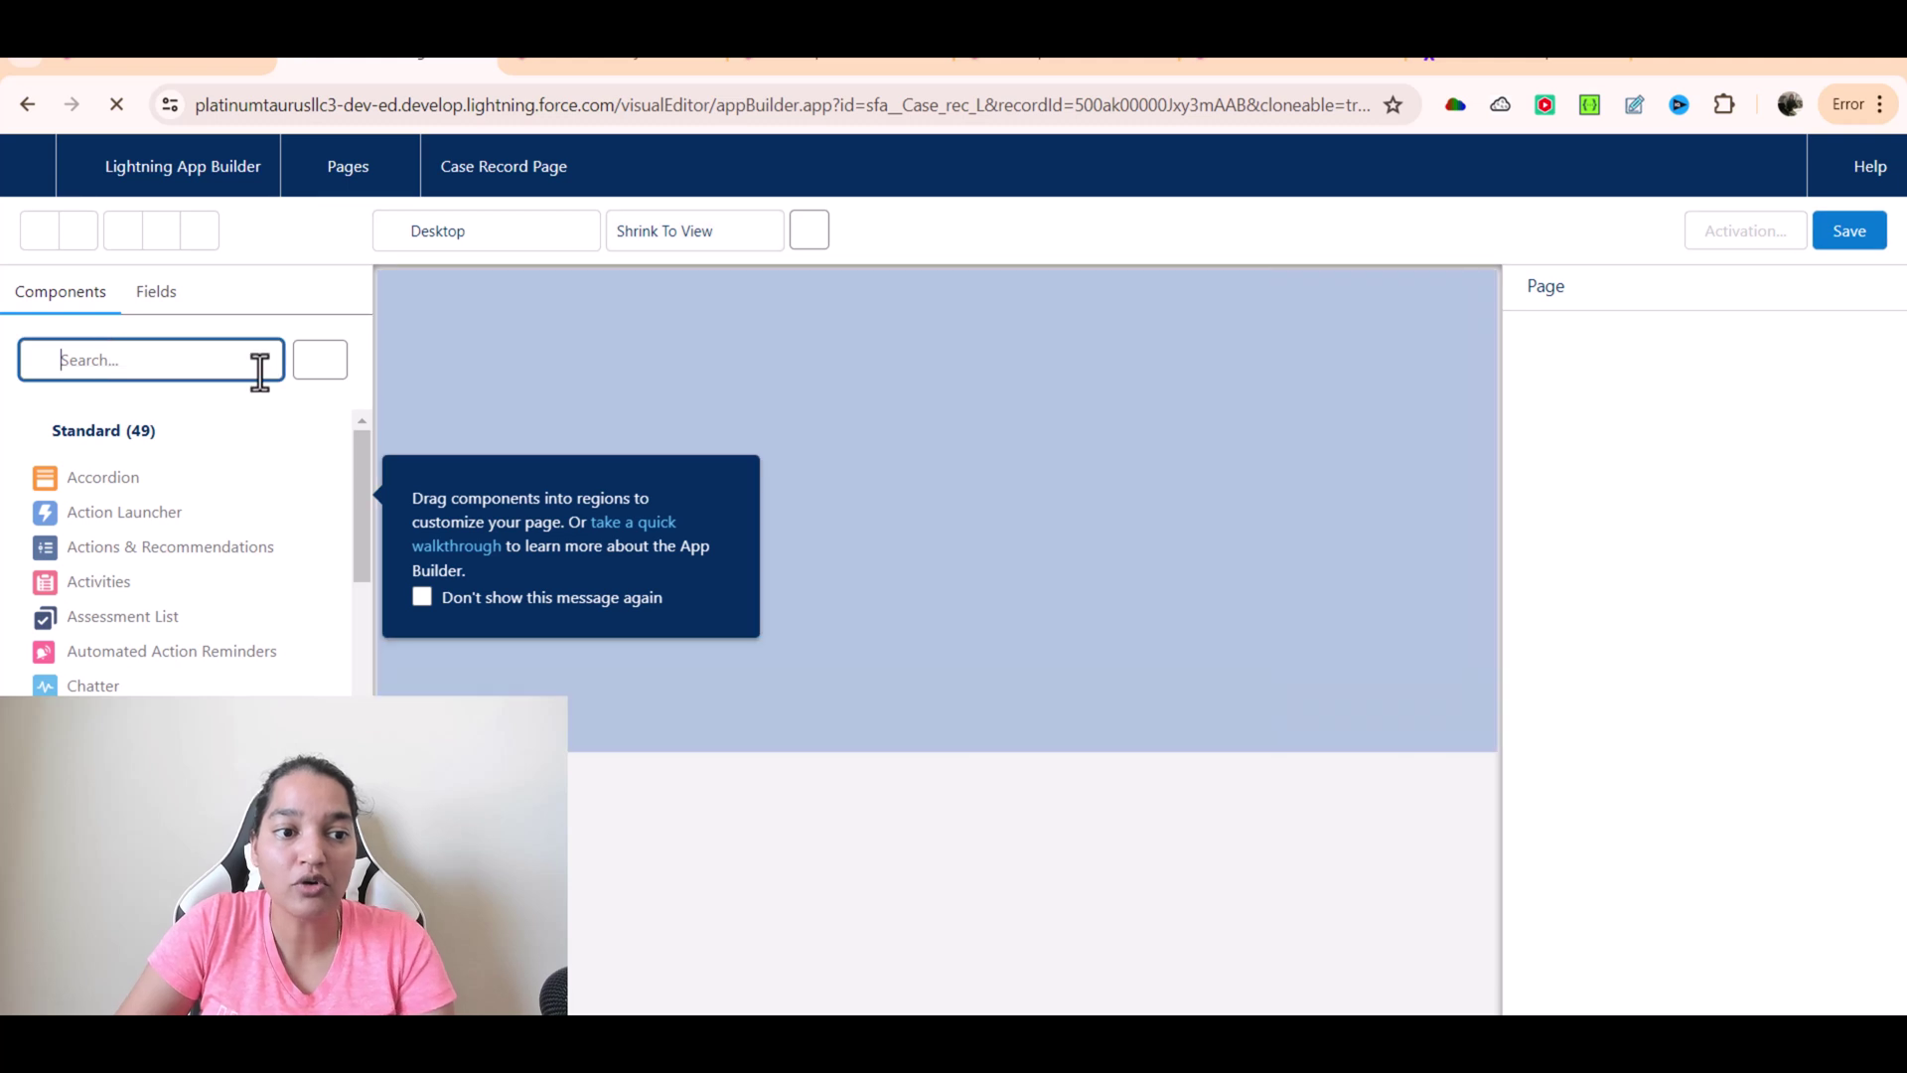
{"action": "type", "text": "flow"}
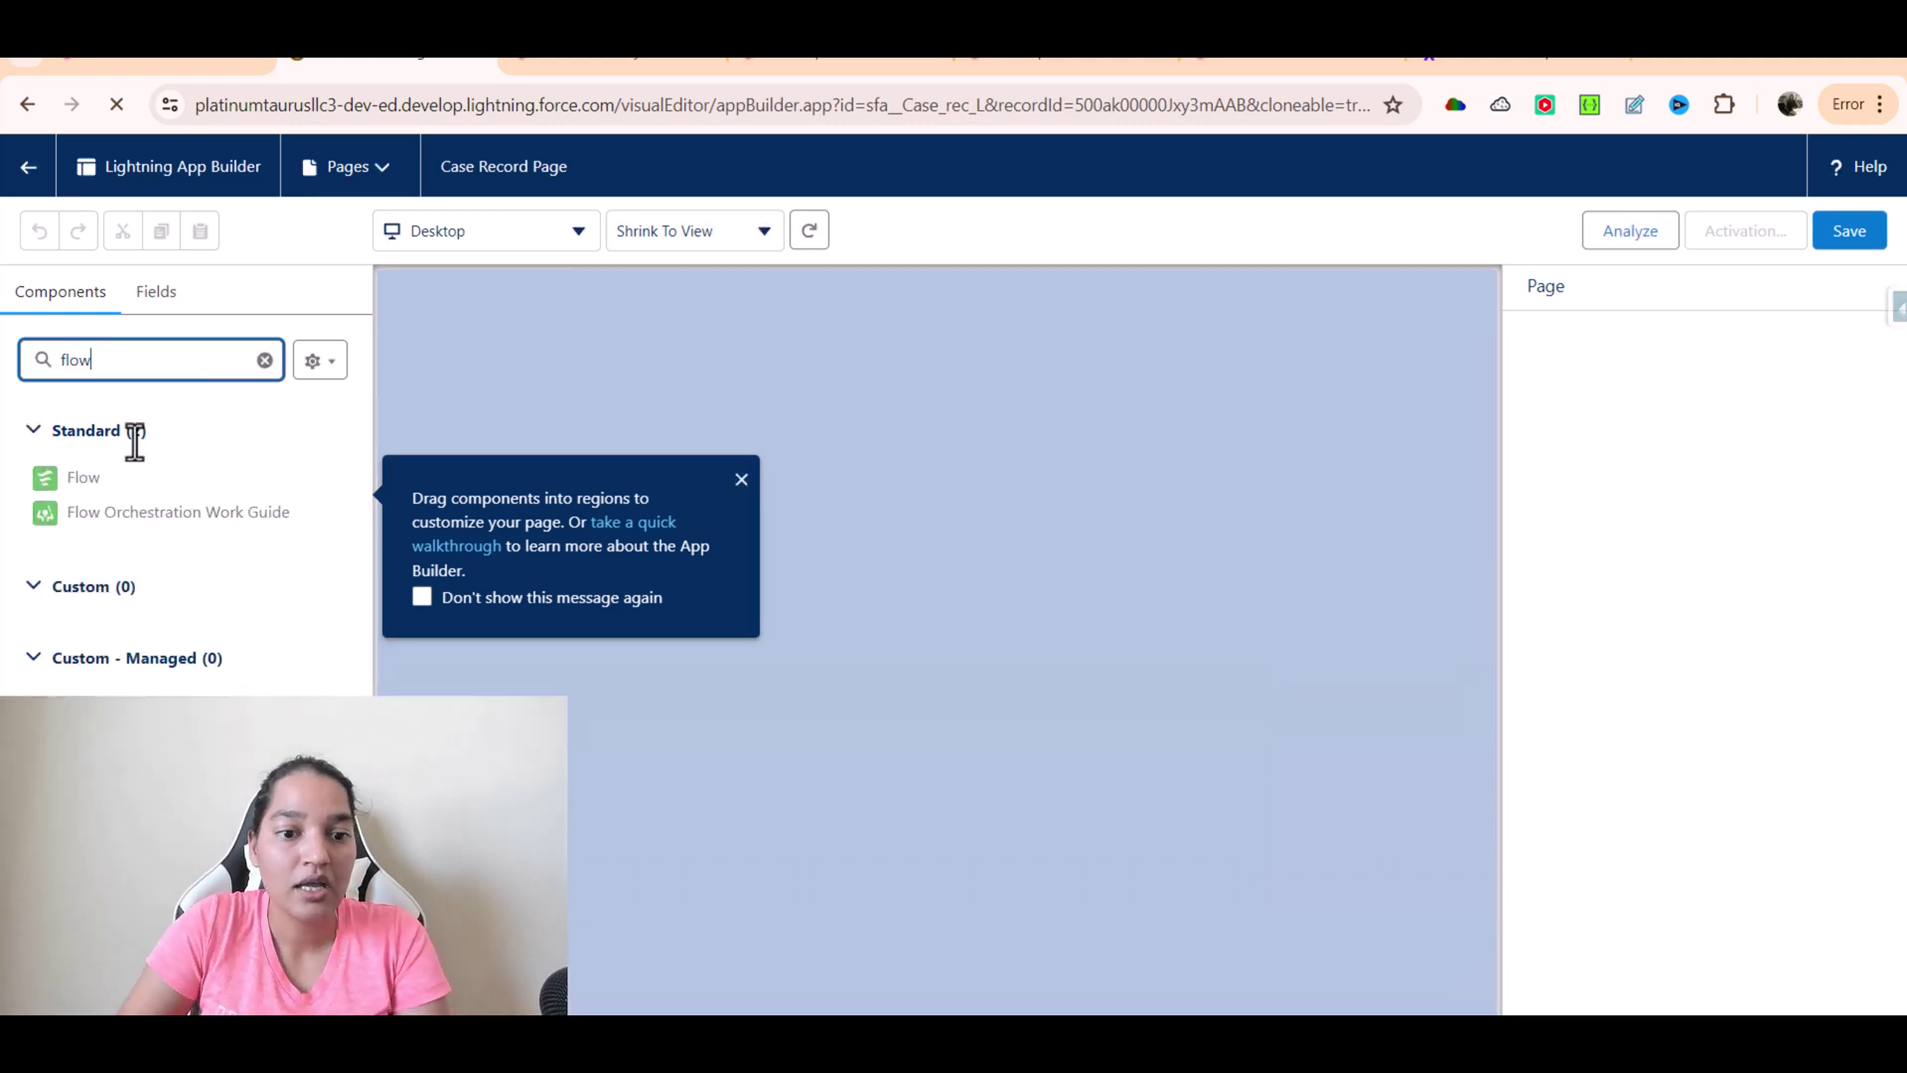
{"action": "left_click", "coordinate": [741, 479]}
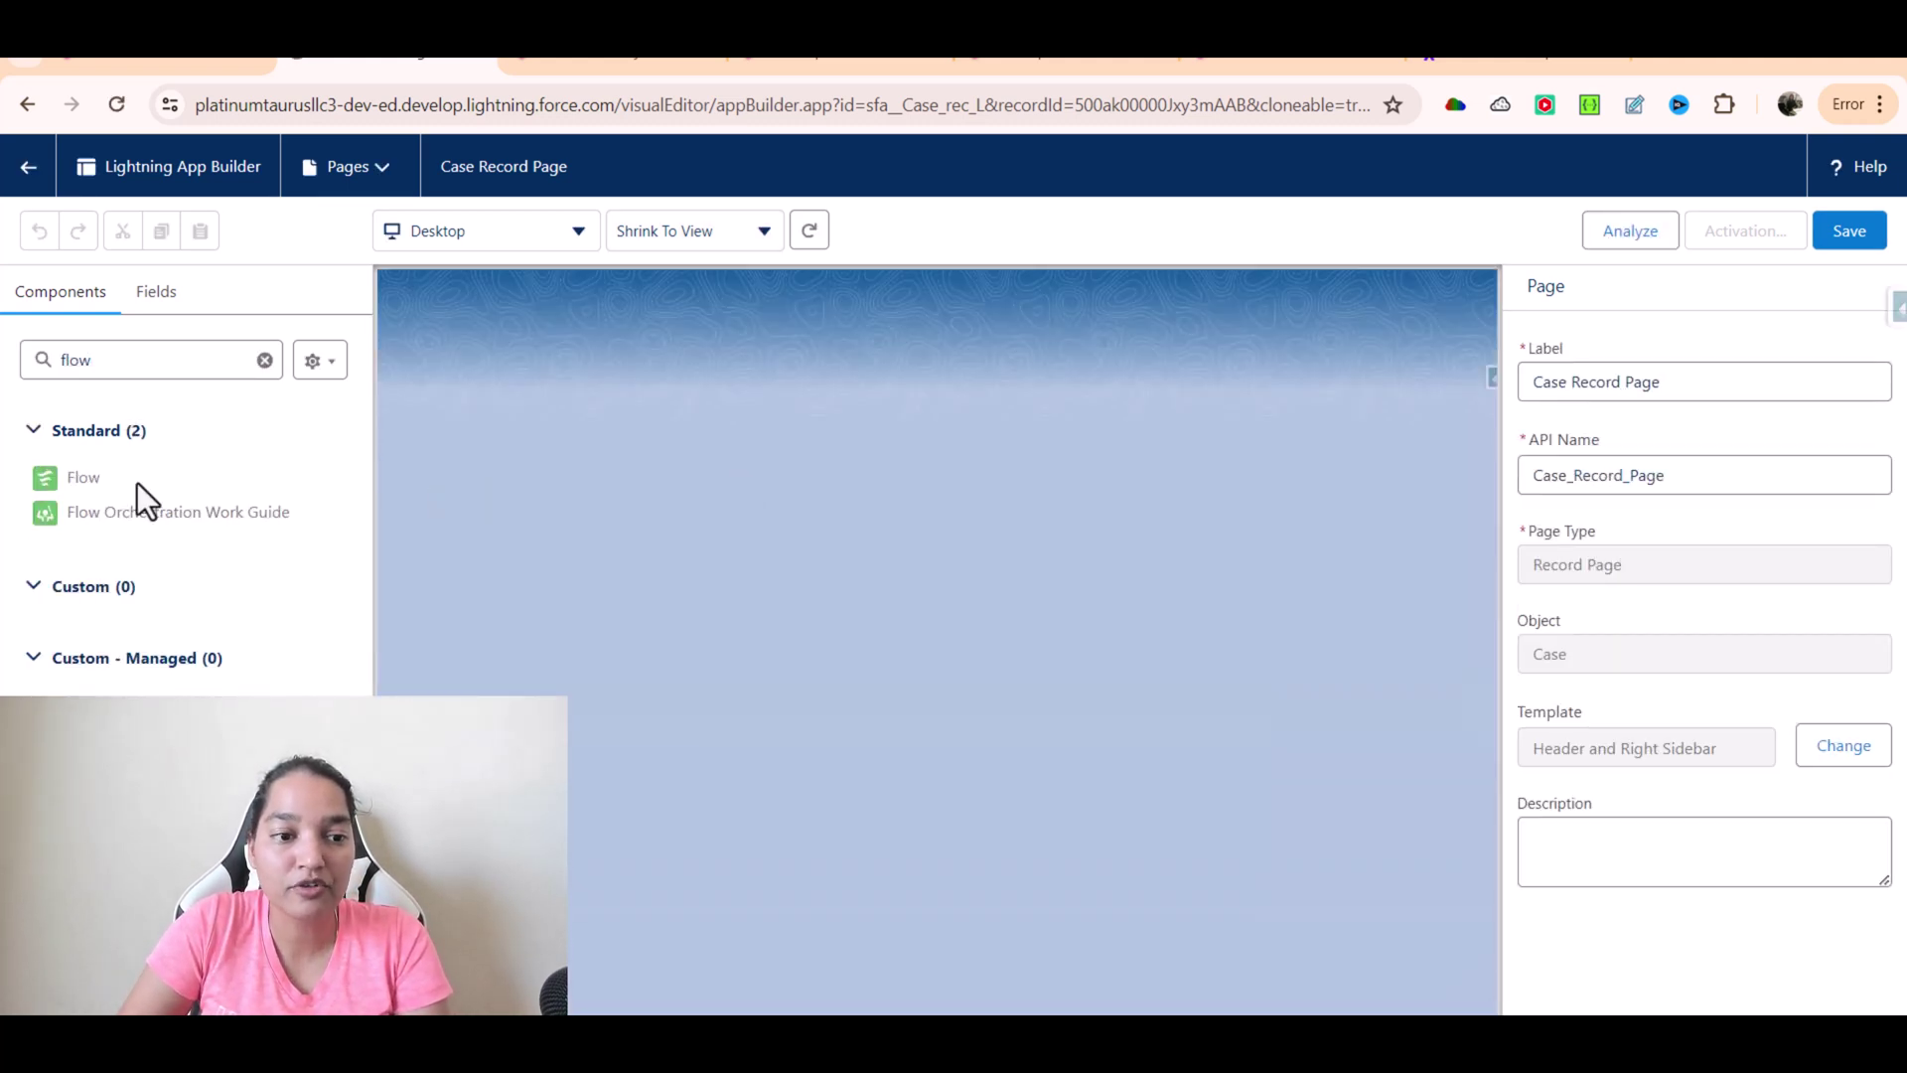
{"action": "left_click_drag", "start_coordinate": [203, 478], "coordinate": [605, 468]}
{"action": "left_click", "coordinate": [1726, 491]}
Step: Activate the Case Record Summary Flow in Flow Builder
{"action": "type", "text": "Su"}
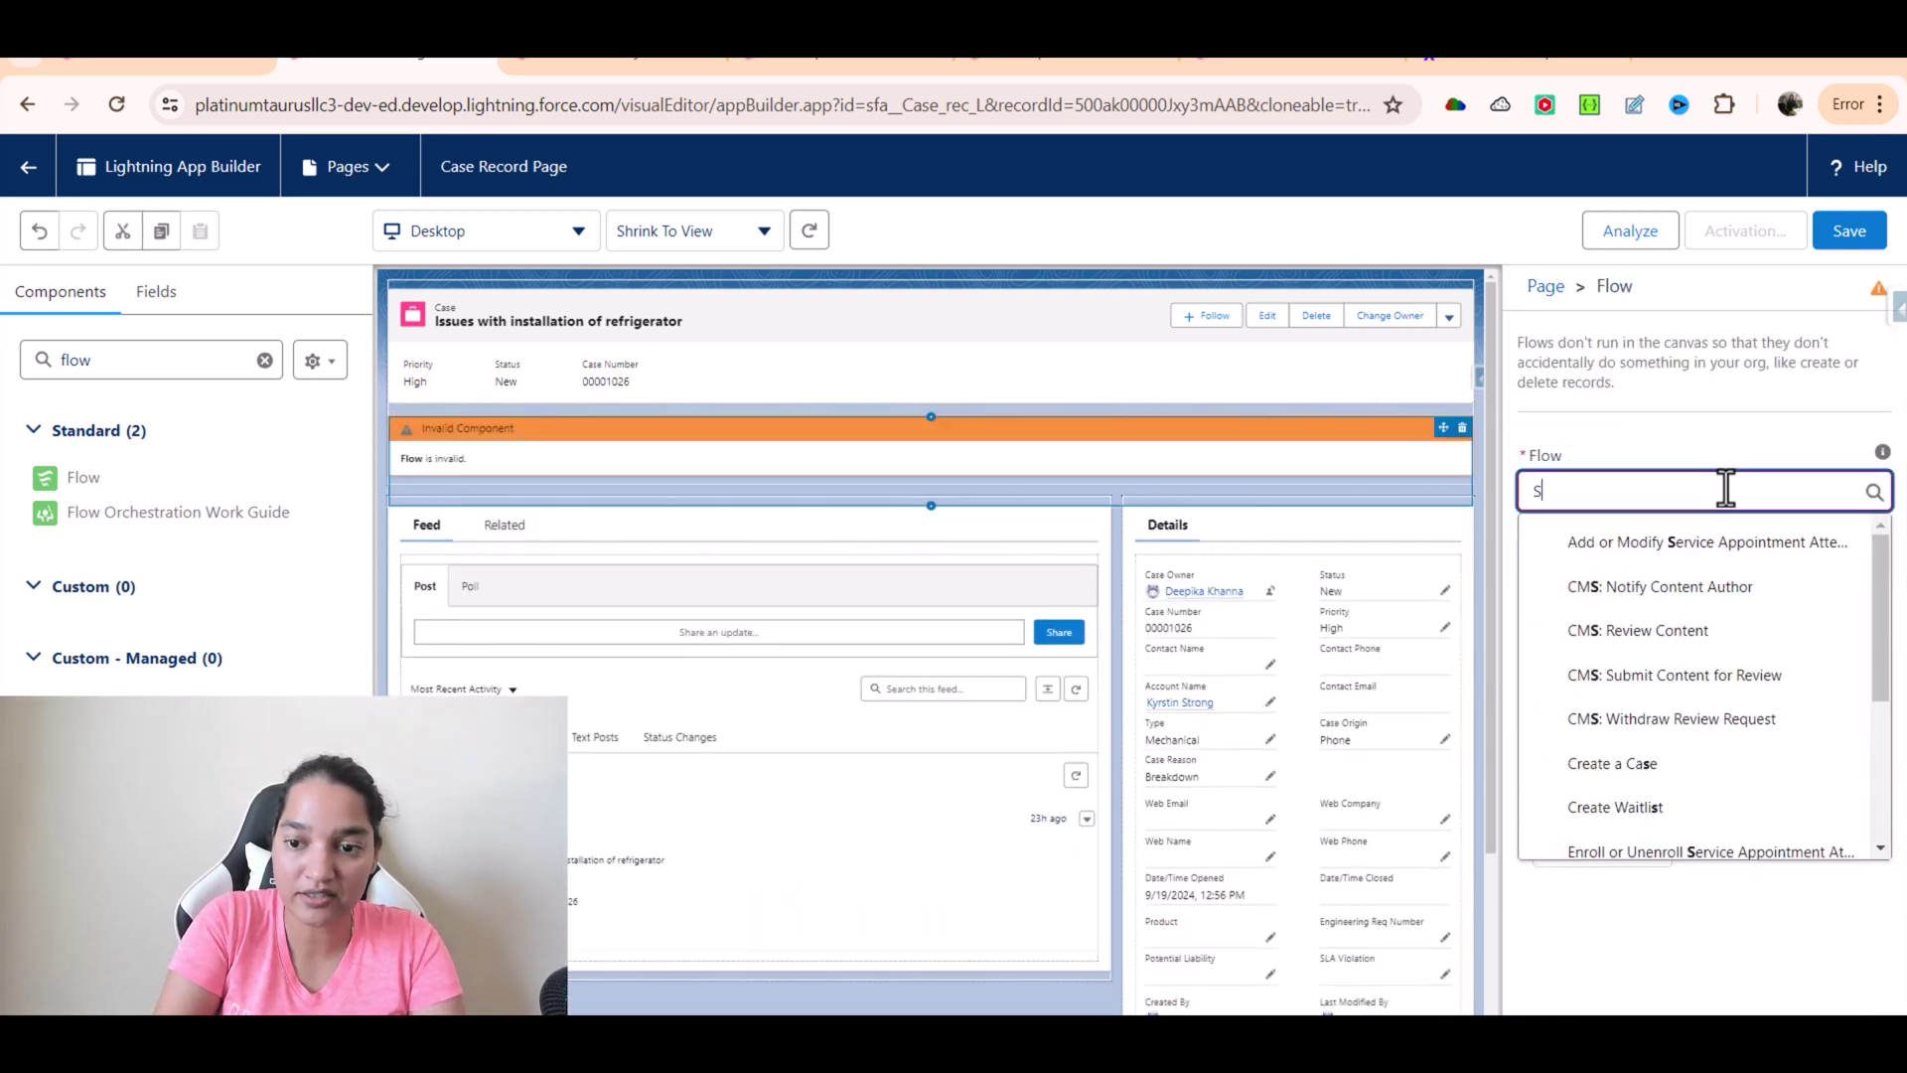
{"action": "left_click", "coordinate": [1386, 59]}
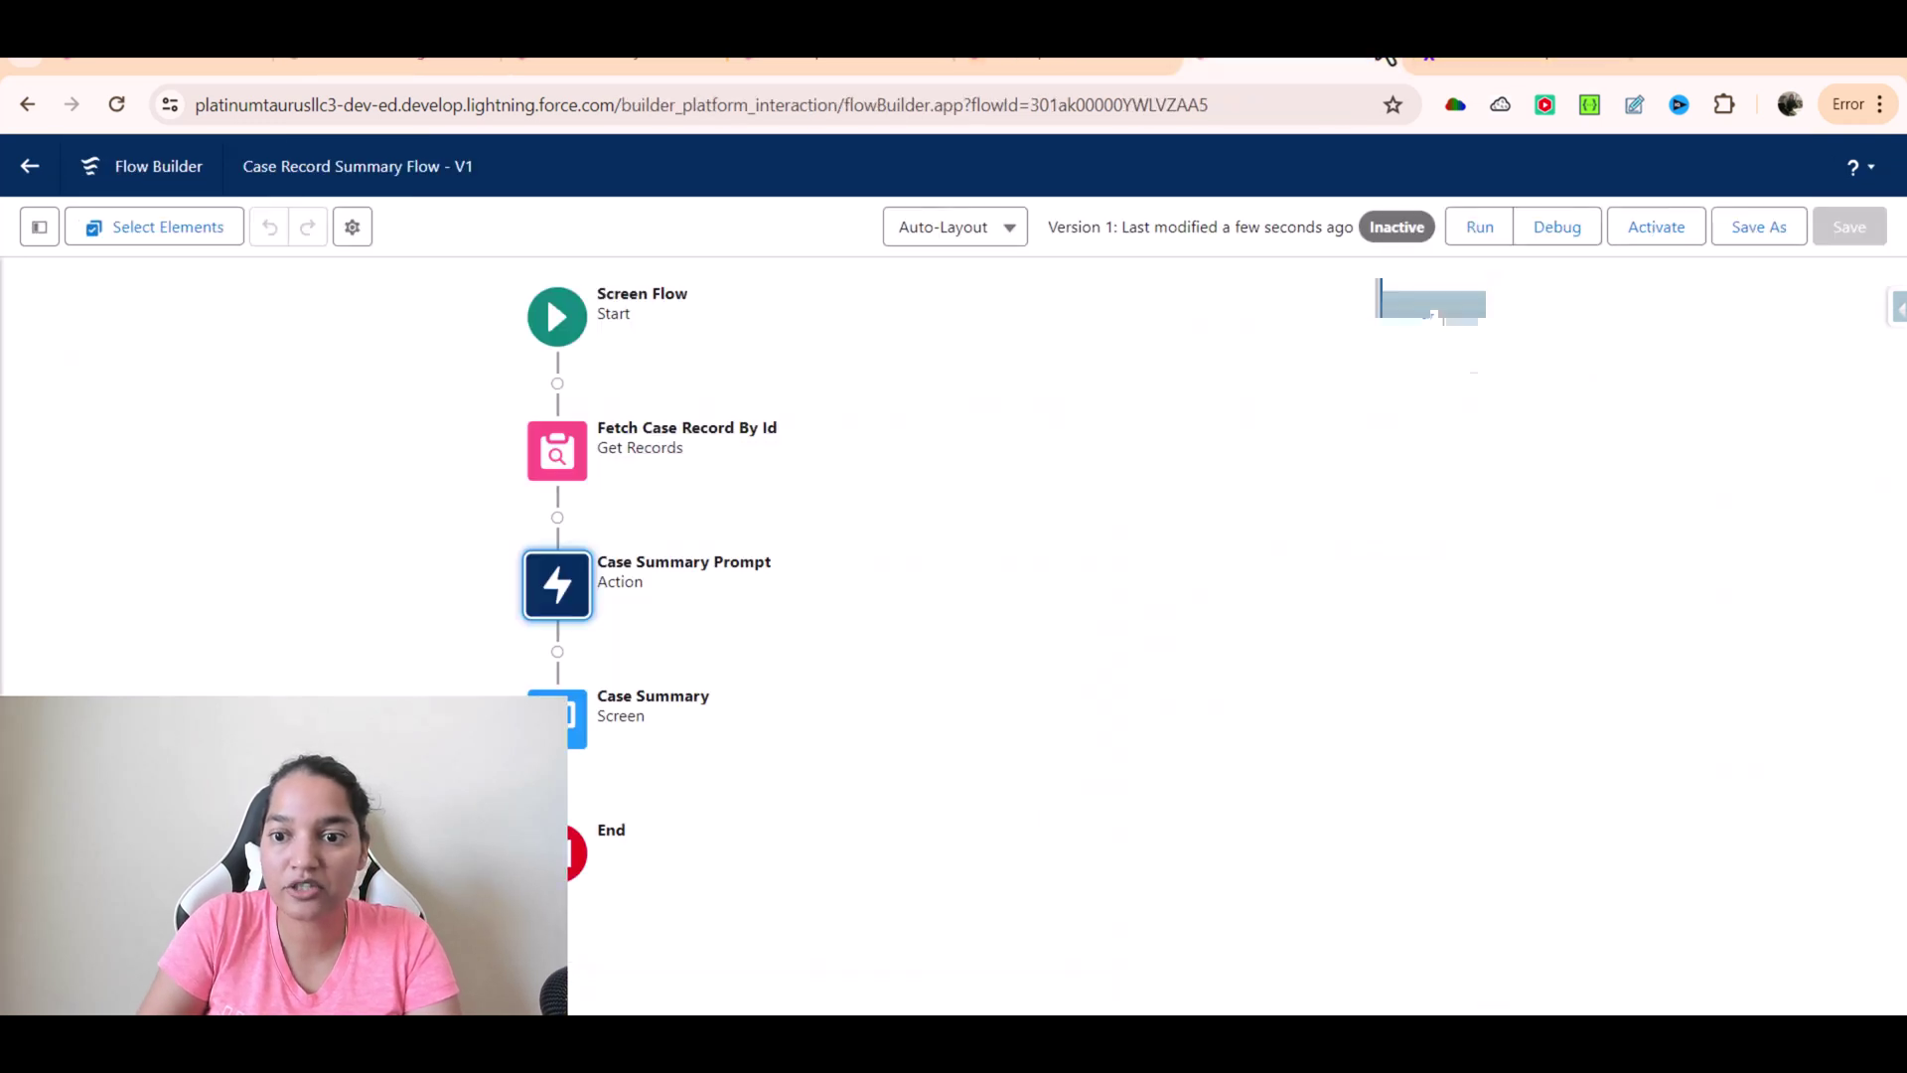
{"action": "left_click", "coordinate": [1659, 237]}
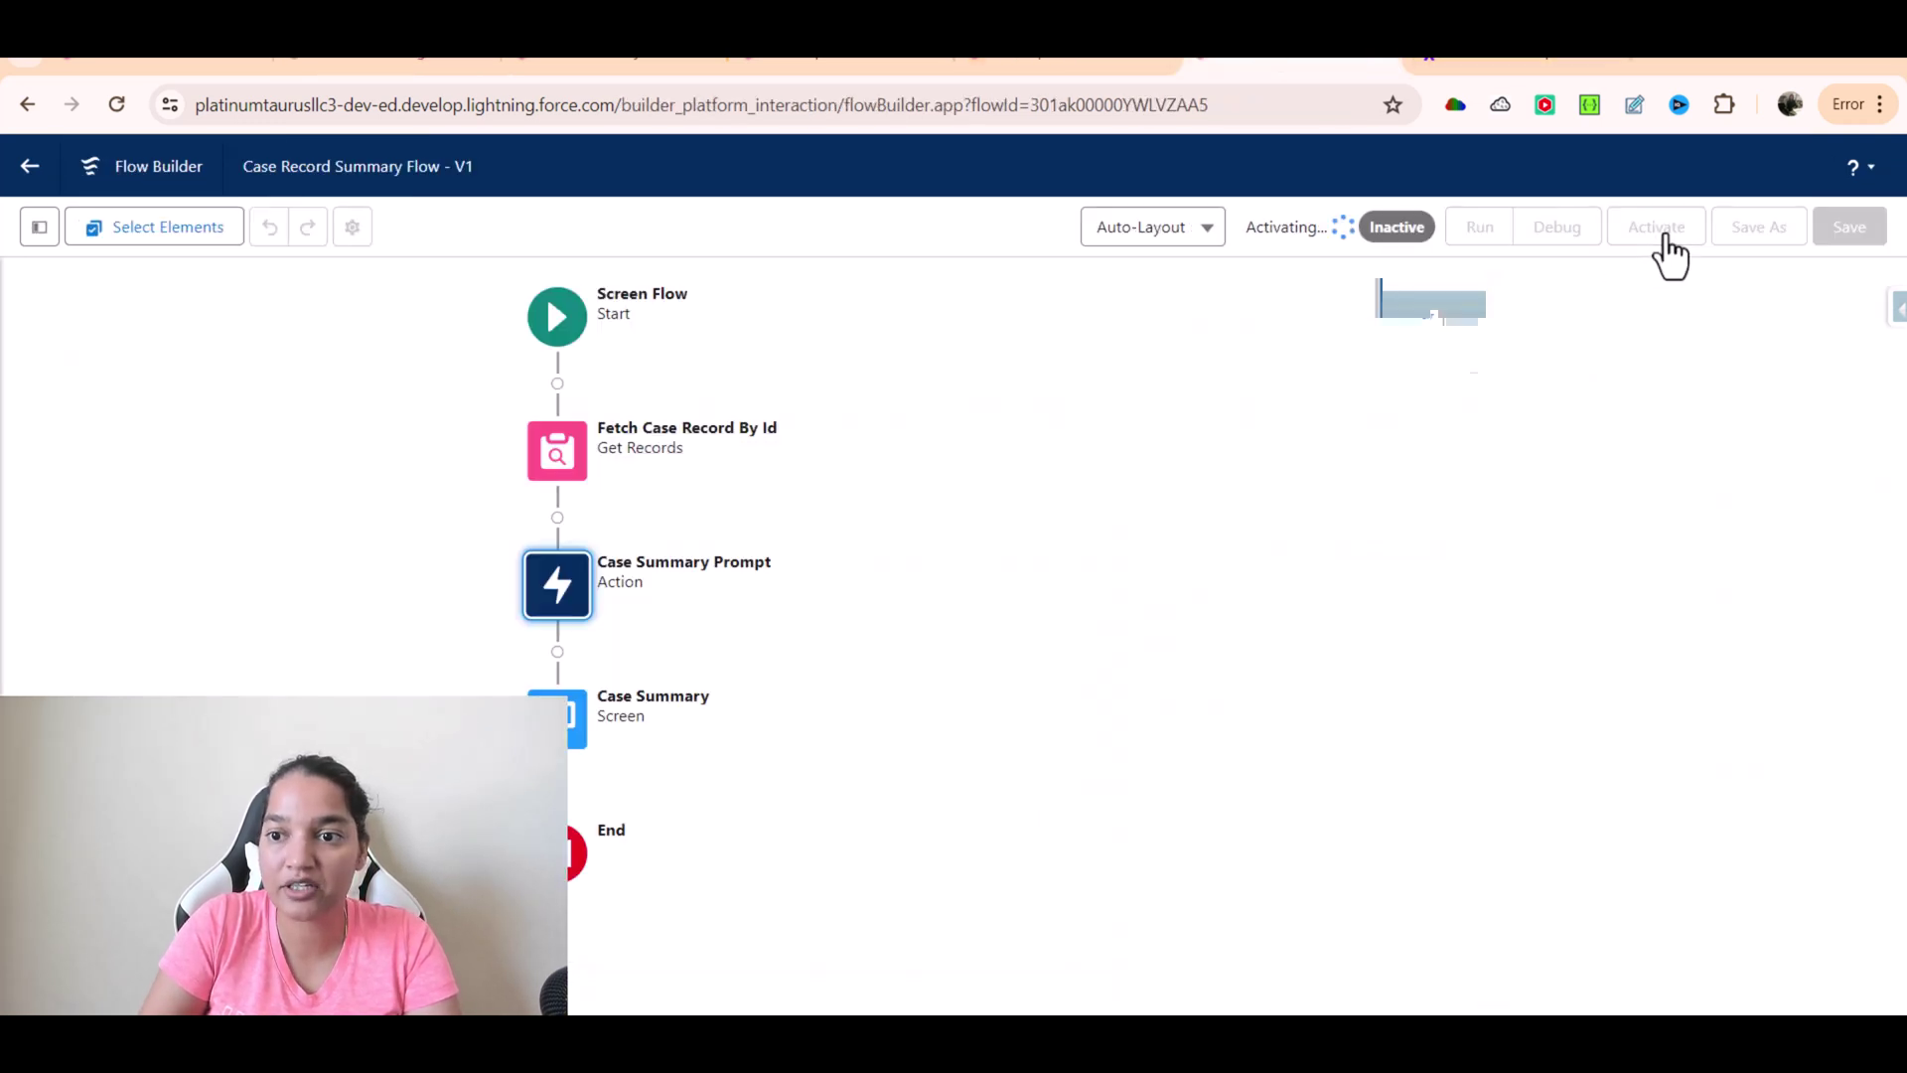
{"action": "triple_click", "coordinate": [311, 161]}
{"action": "key", "text": "ctrl+c"}
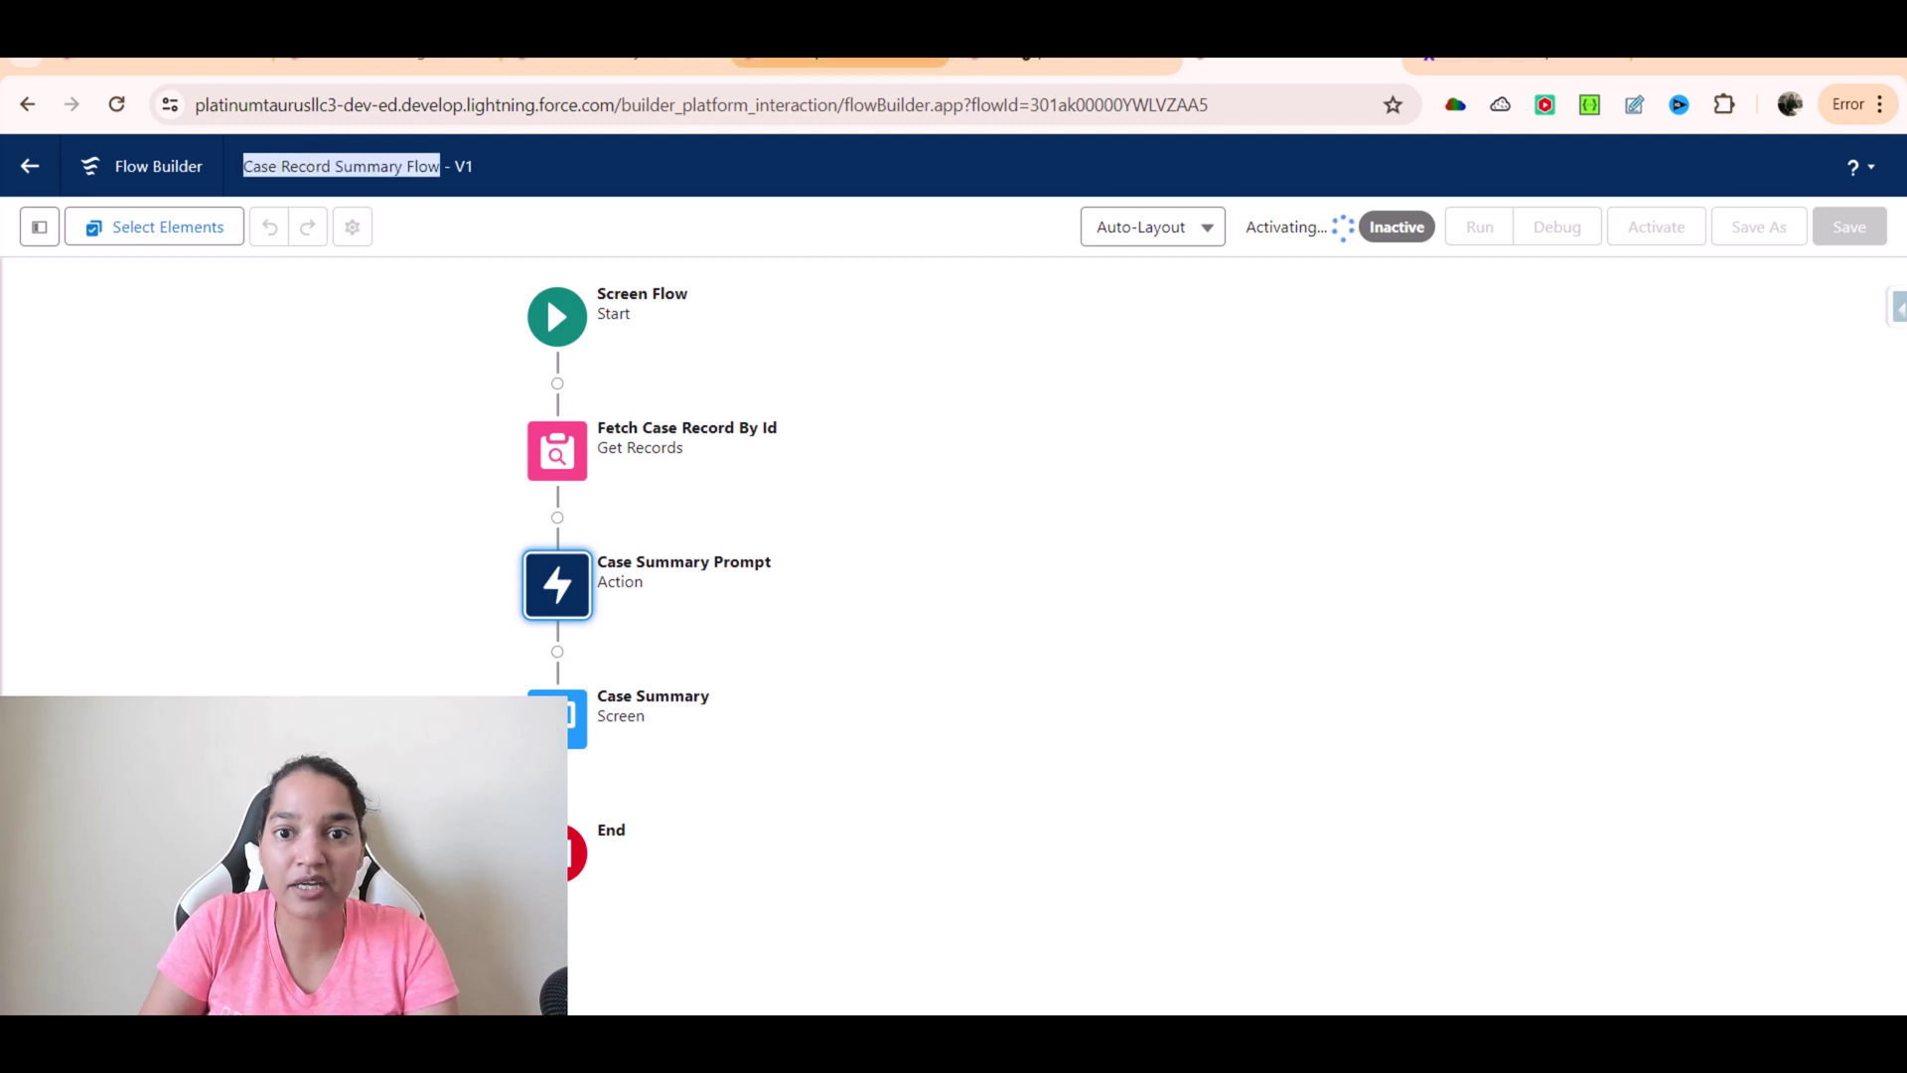
Step: Return to the Lightning App Builder Case Record Page editor
{"action": "left_click", "coordinate": [867, 60]}
{"action": "left_click", "coordinate": [745, 61]}
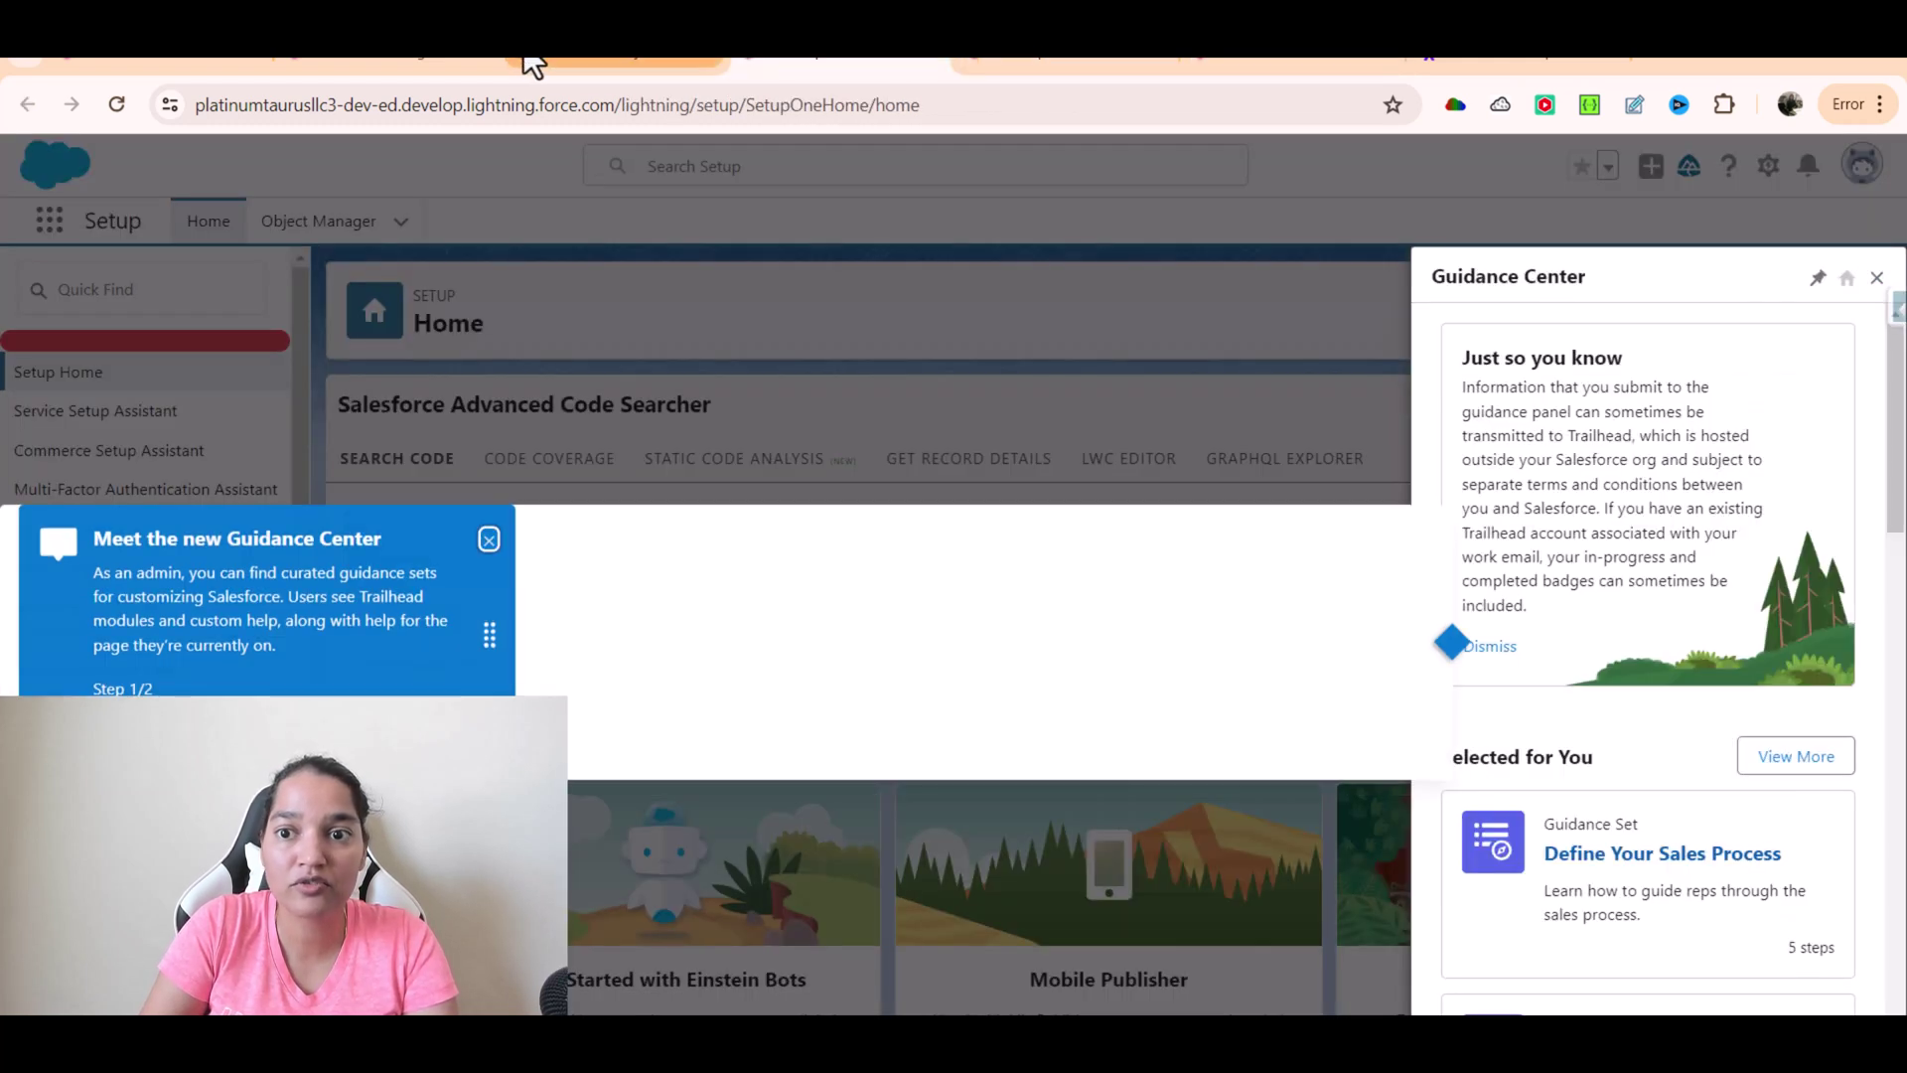
{"action": "left_click", "coordinate": [1205, 61]}
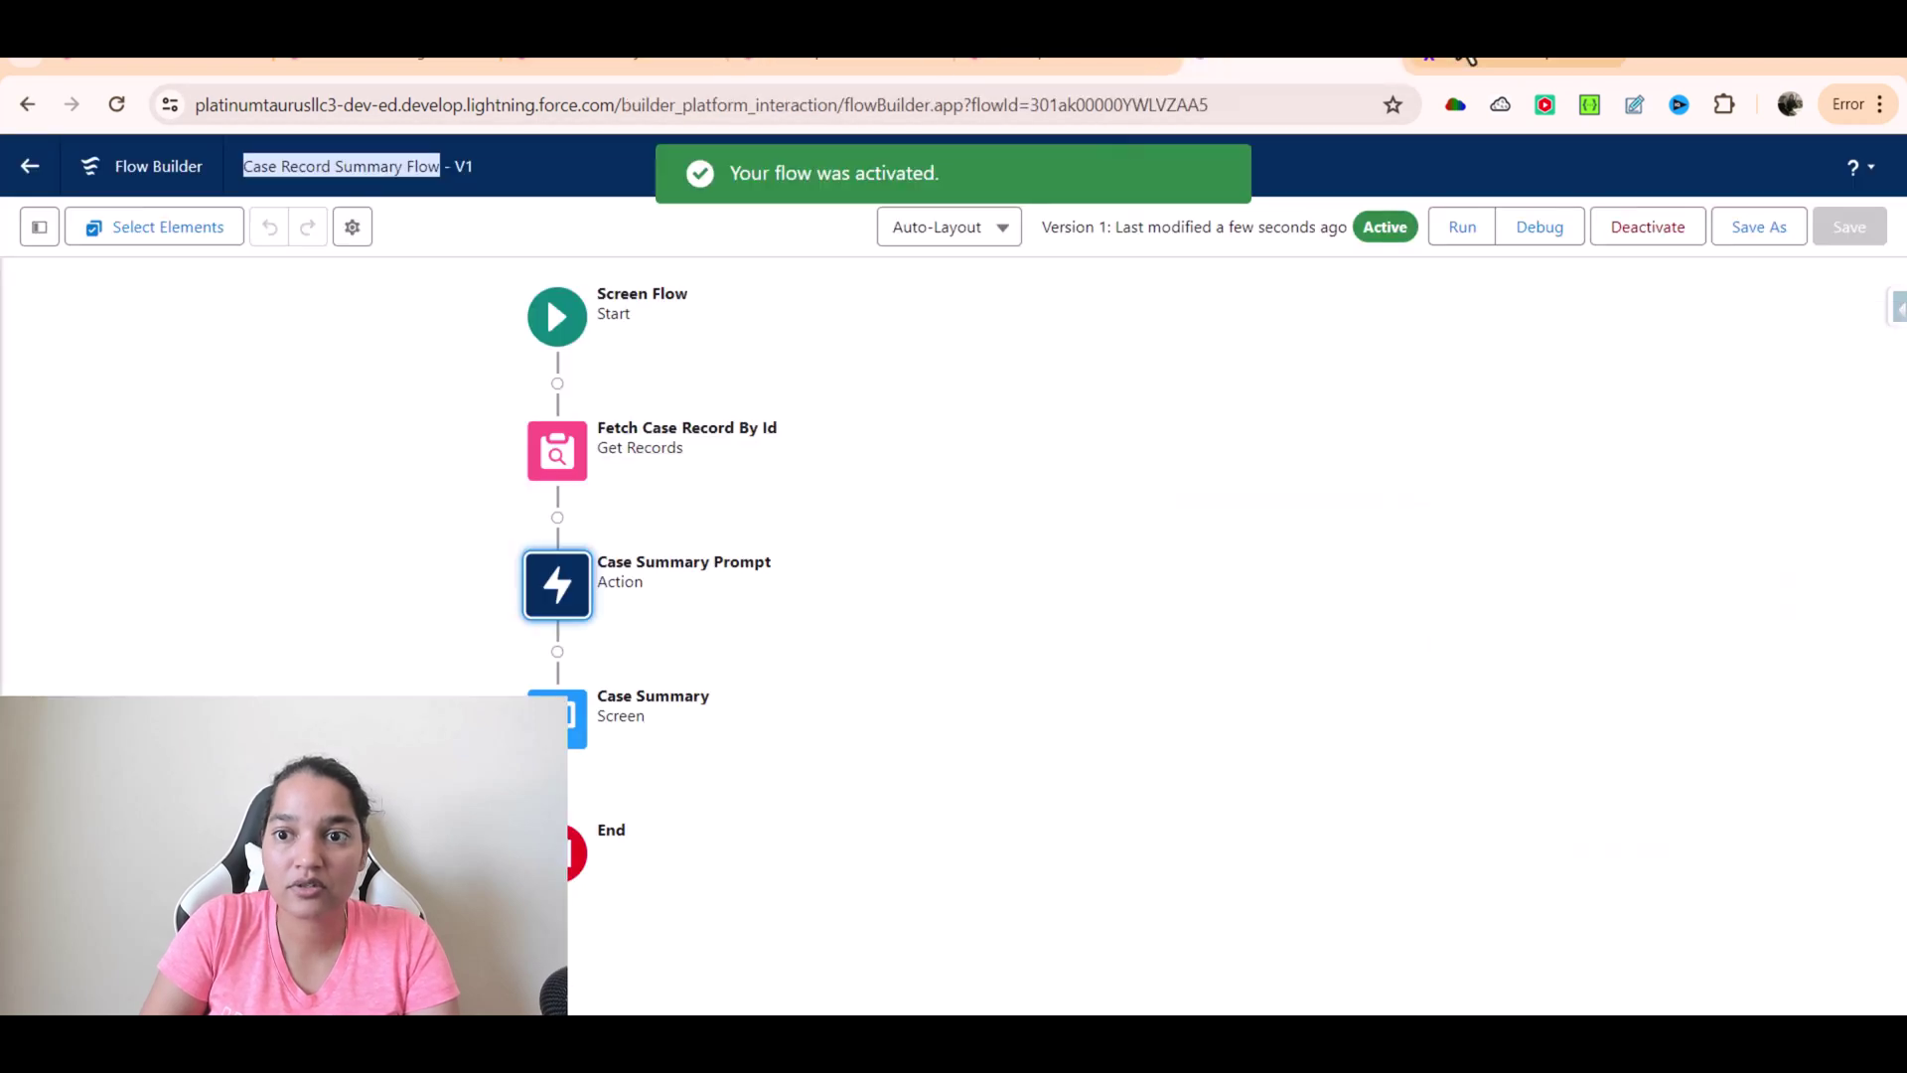
{"action": "left_click", "coordinate": [613, 61]}
{"action": "left_click", "coordinate": [444, 61]}
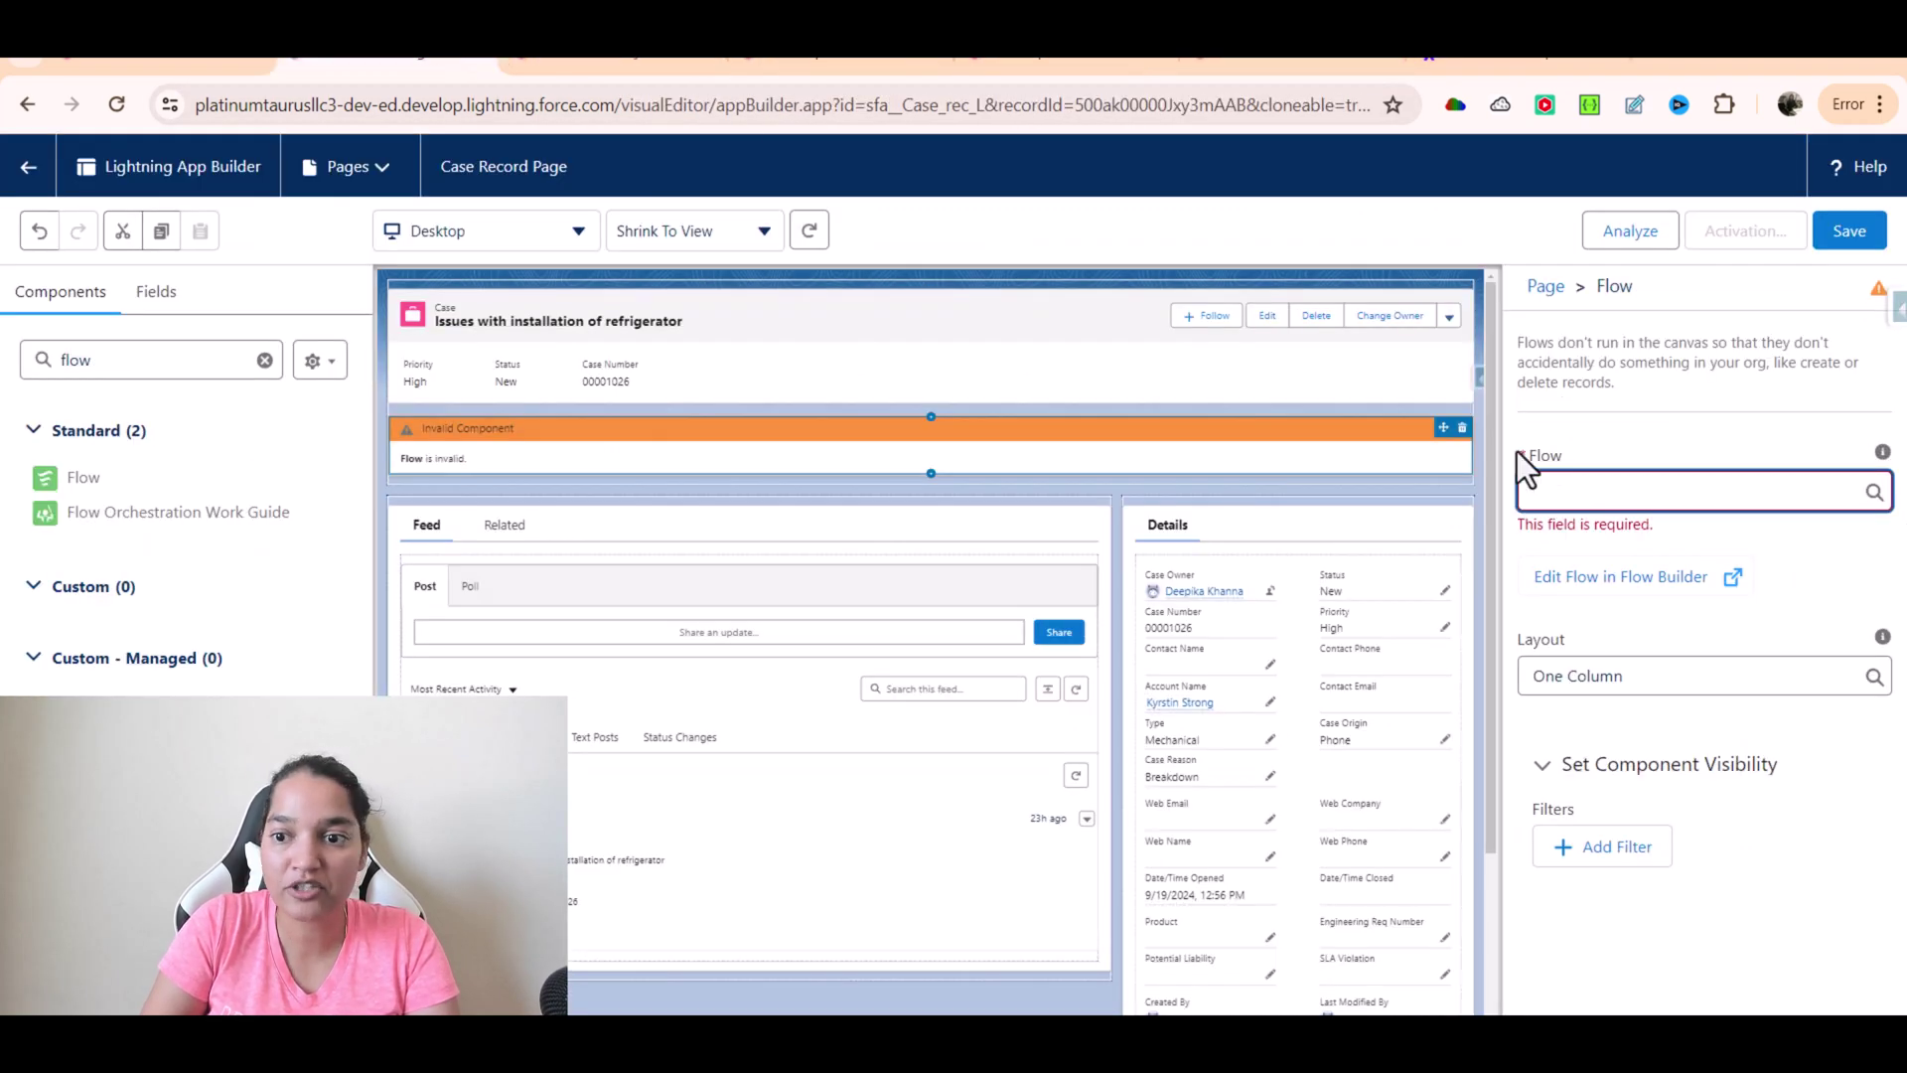
Step: Reload the Lightning App Builder page and confirm discarding the unsaved changes
{"action": "left_click", "coordinate": [1609, 491]}
{"action": "key", "text": "ctrl+v"}
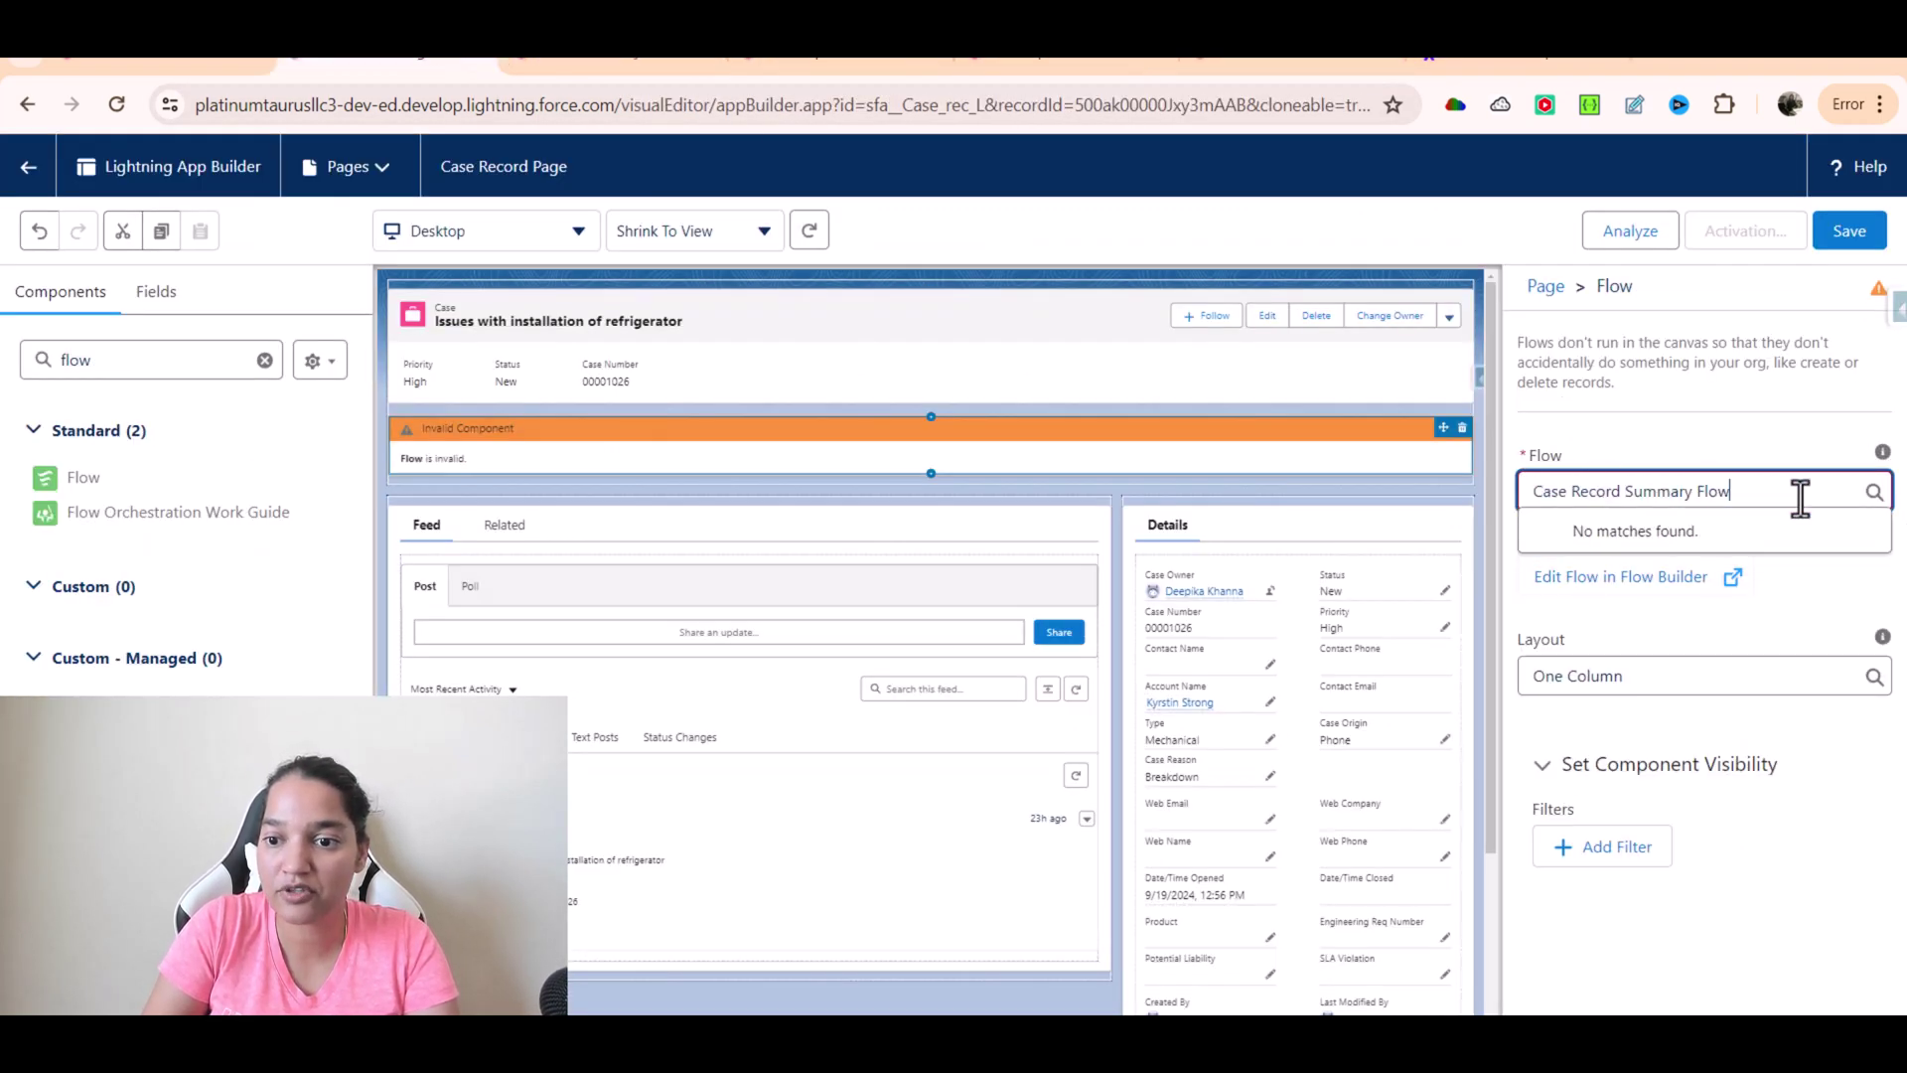
{"action": "left_click", "coordinate": [965, 99]}
{"action": "key", "text": "Return"}
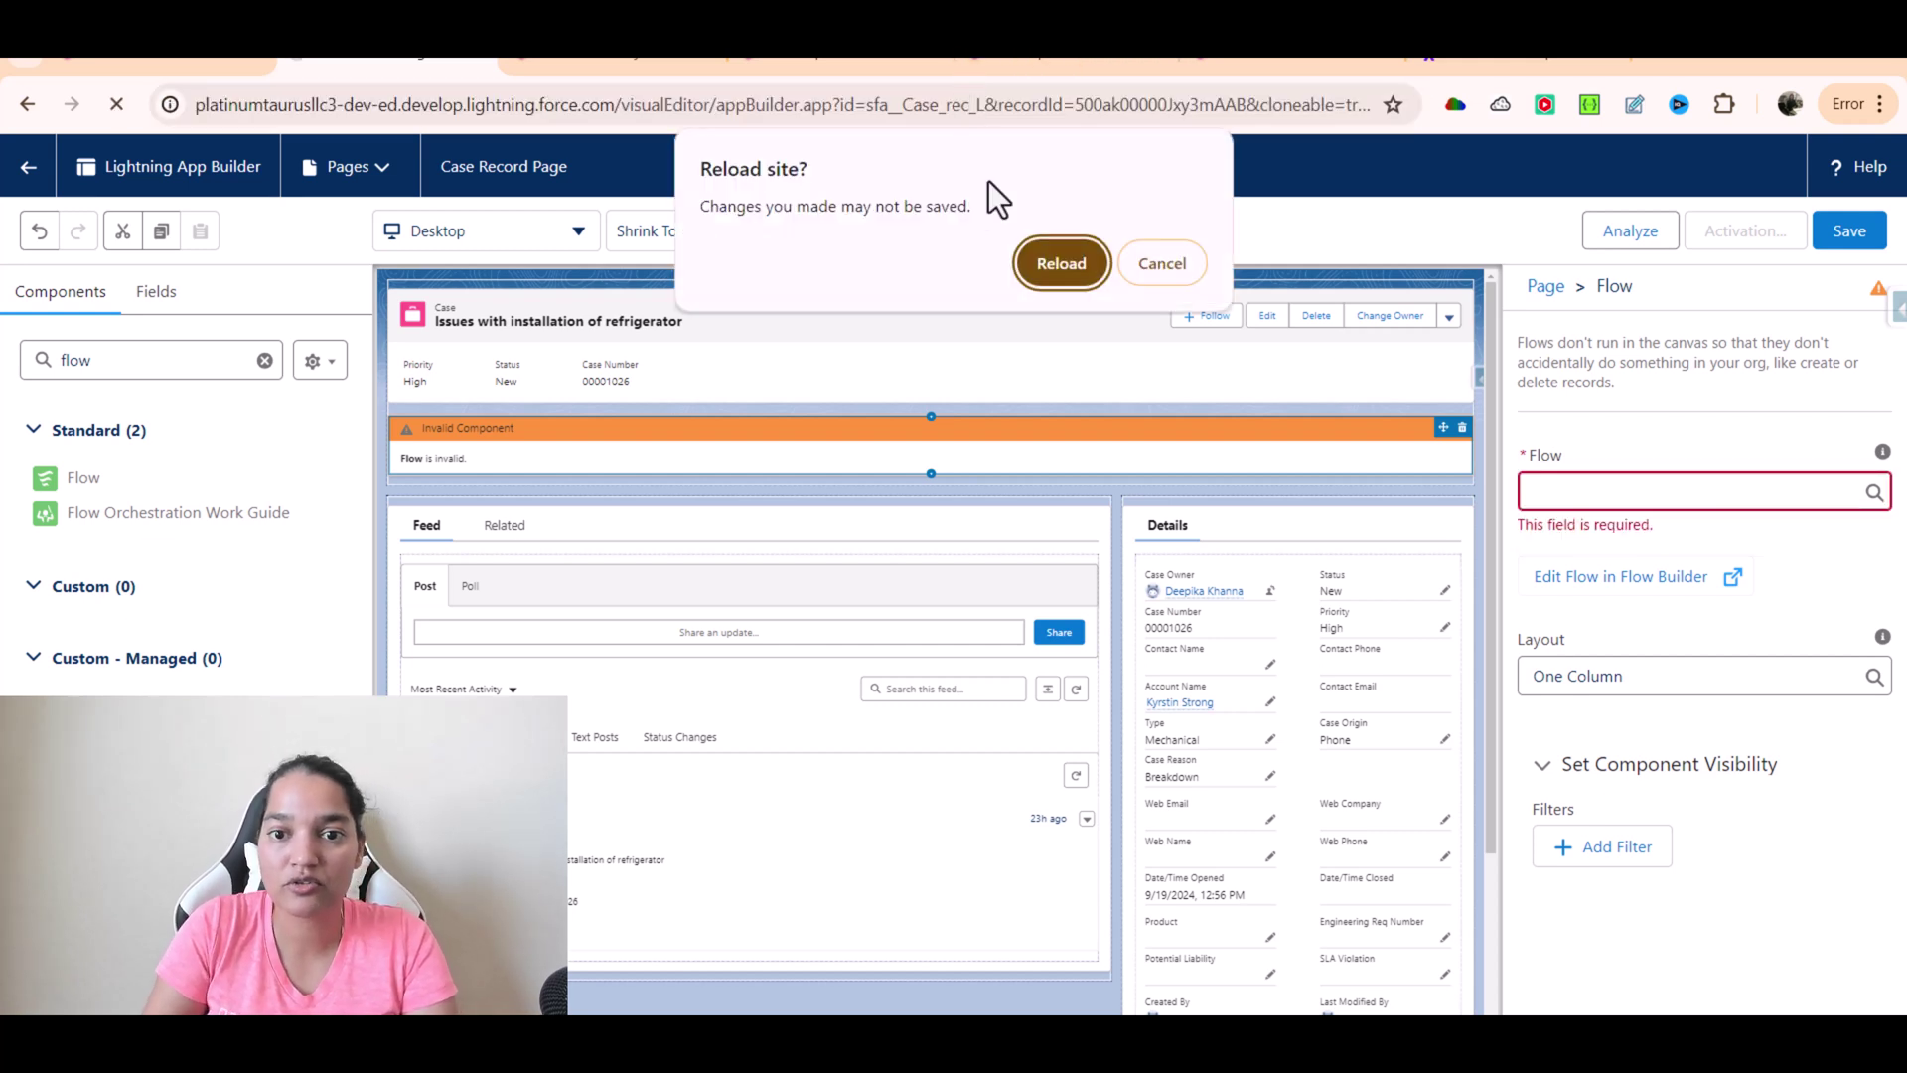
{"action": "left_click", "coordinate": [1057, 274]}
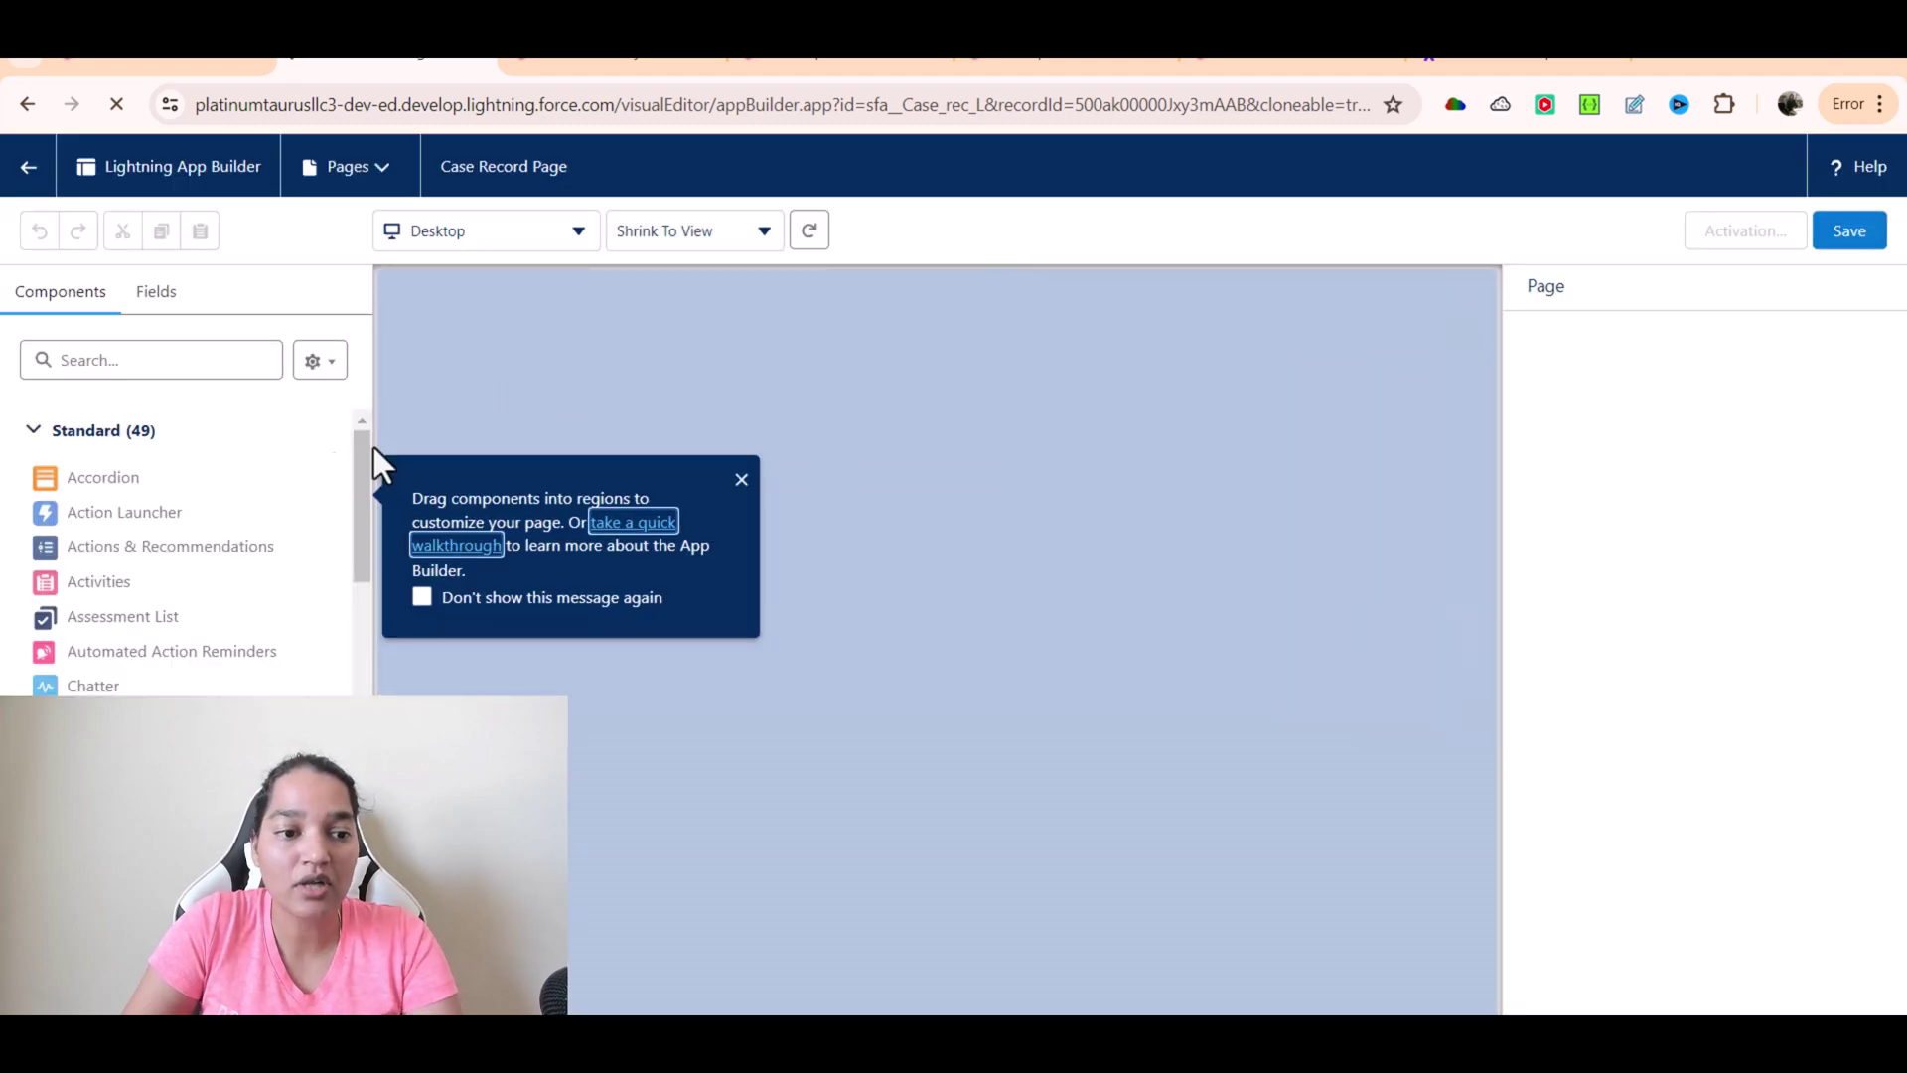
Step: Place a new Flow component above the Feed section of the case page
{"action": "left_click", "coordinate": [162, 362]}
{"action": "type", "text": "flow"}
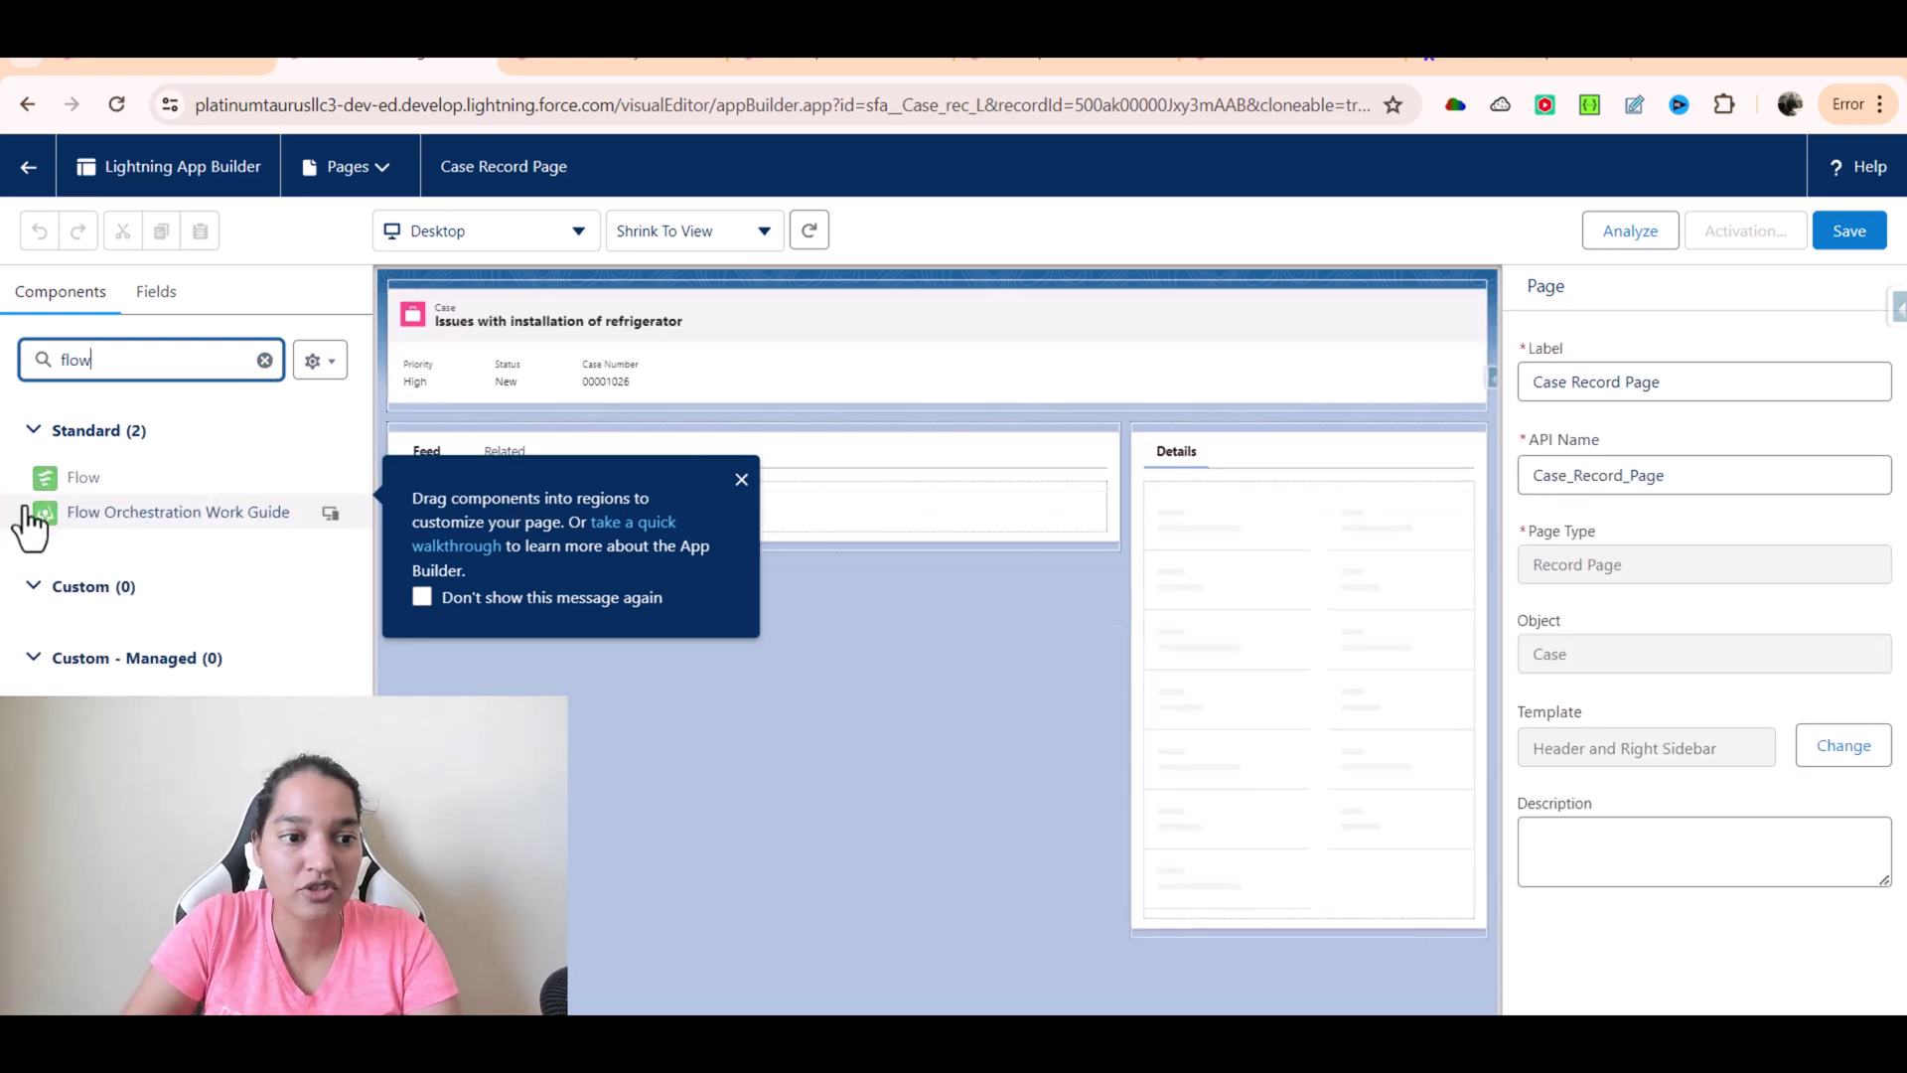
{"action": "left_click_drag", "start_coordinate": [84, 483], "coordinate": [778, 483]}
Step: Set the component to run Case Record Summary Flow, passing the record ID into recordId
{"action": "left_click", "coordinate": [1679, 492]}
{"action": "key", "text": "ctrl+a"}
{"action": "key", "text": "BackSpace"}
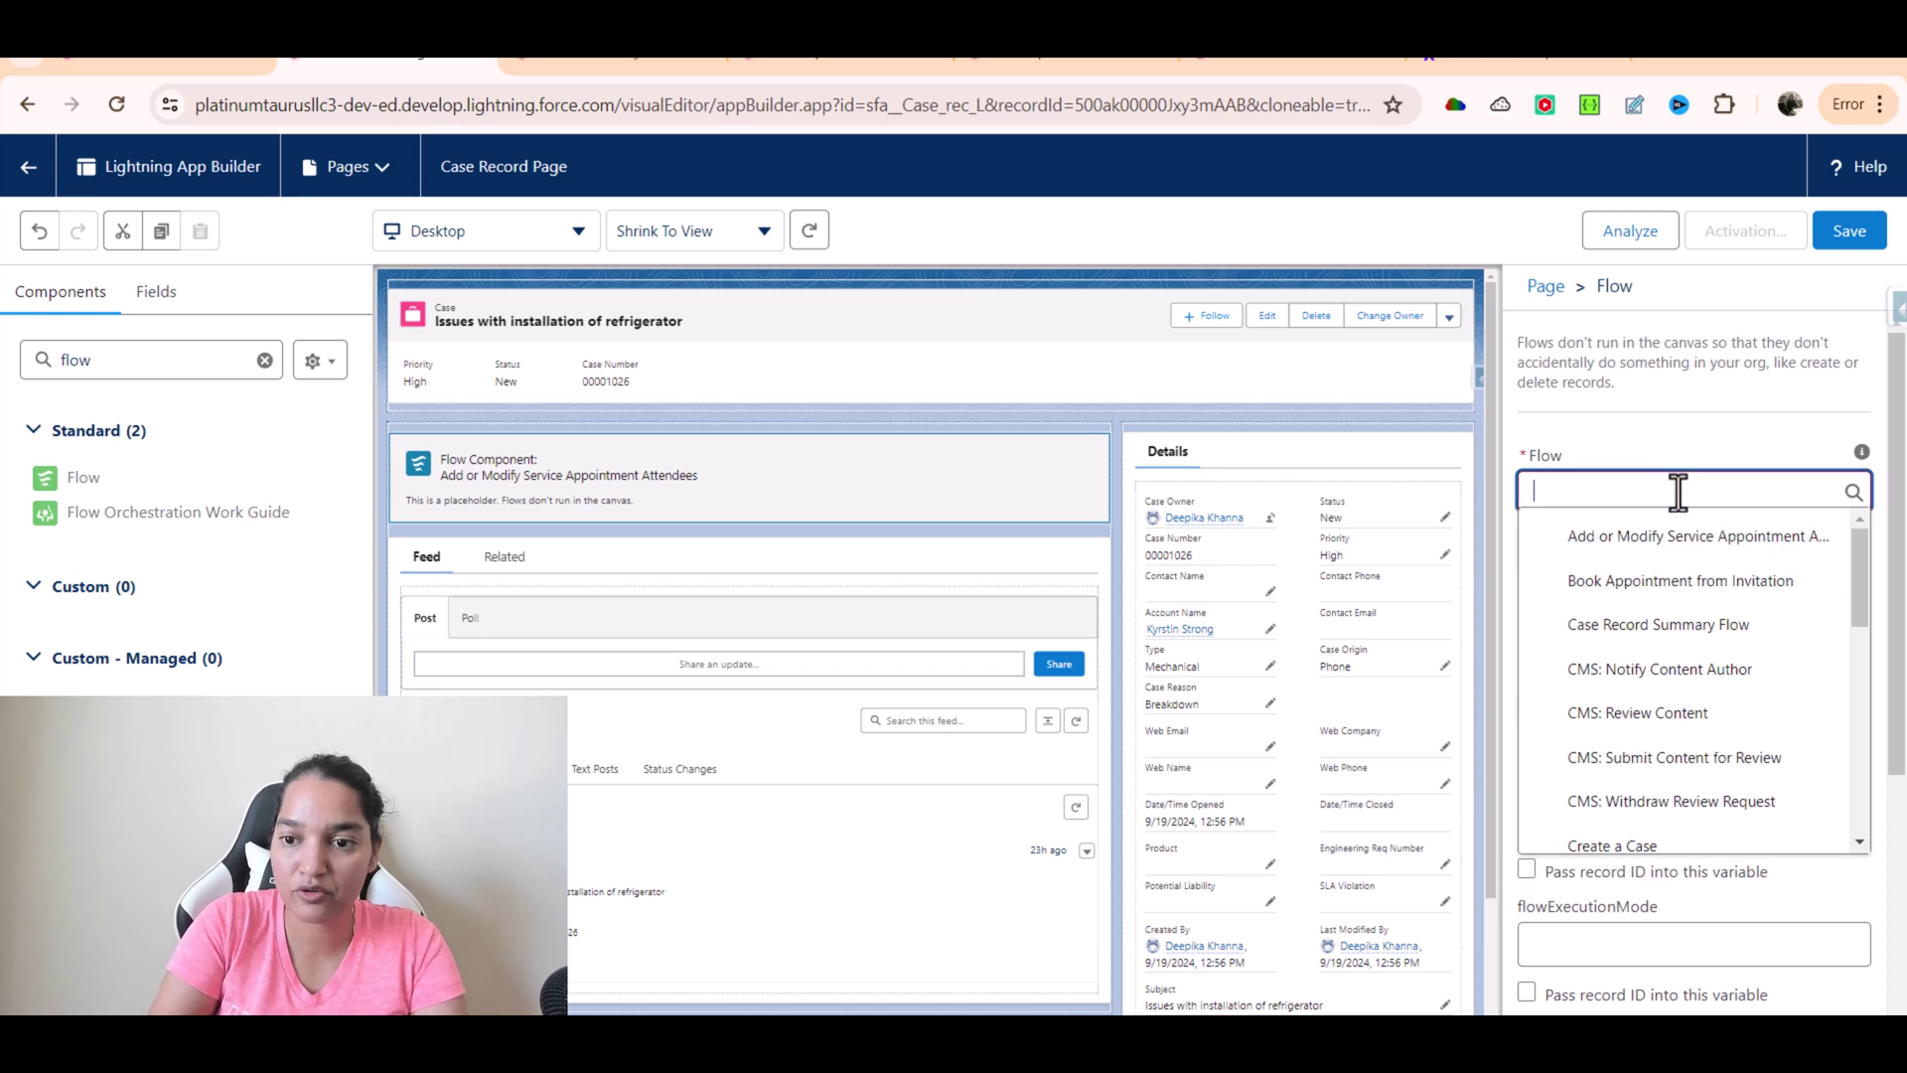
{"action": "type", "text": "Case"}
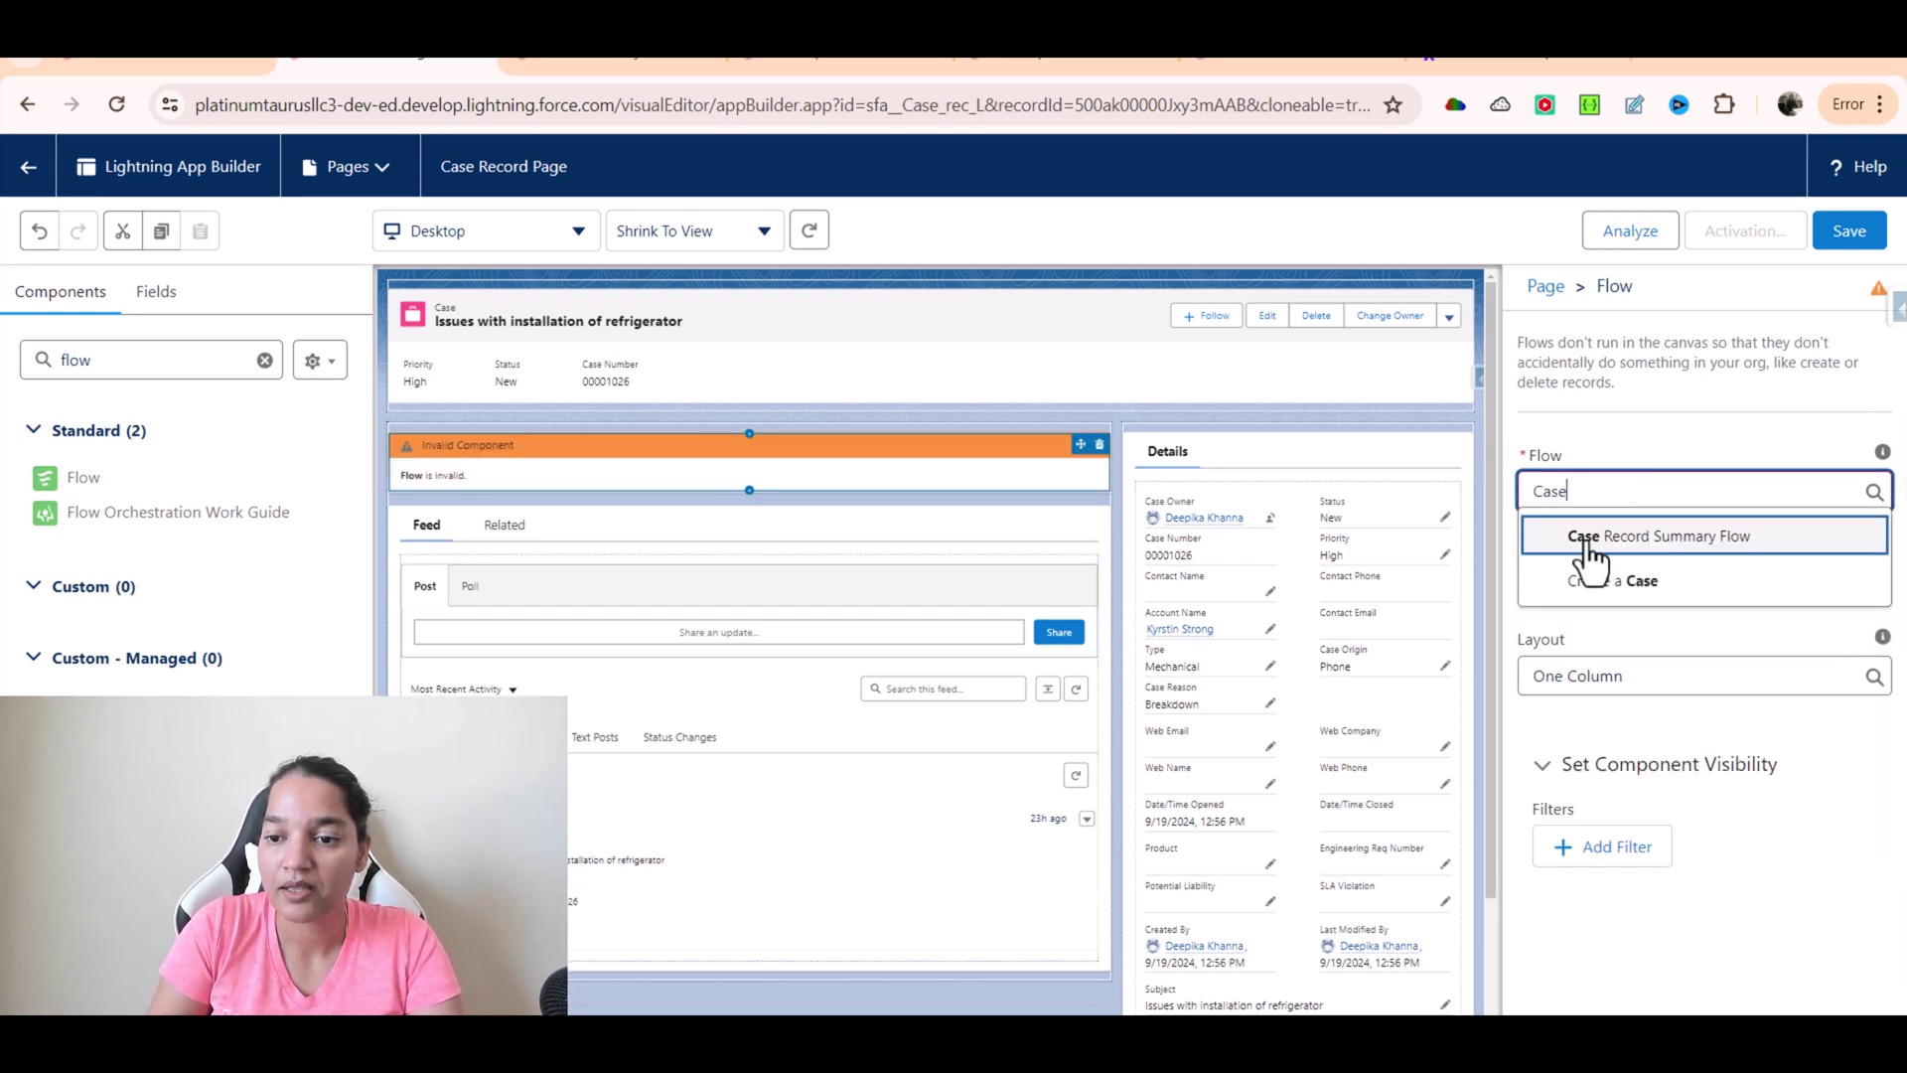
{"action": "left_click", "coordinate": [1679, 542]}
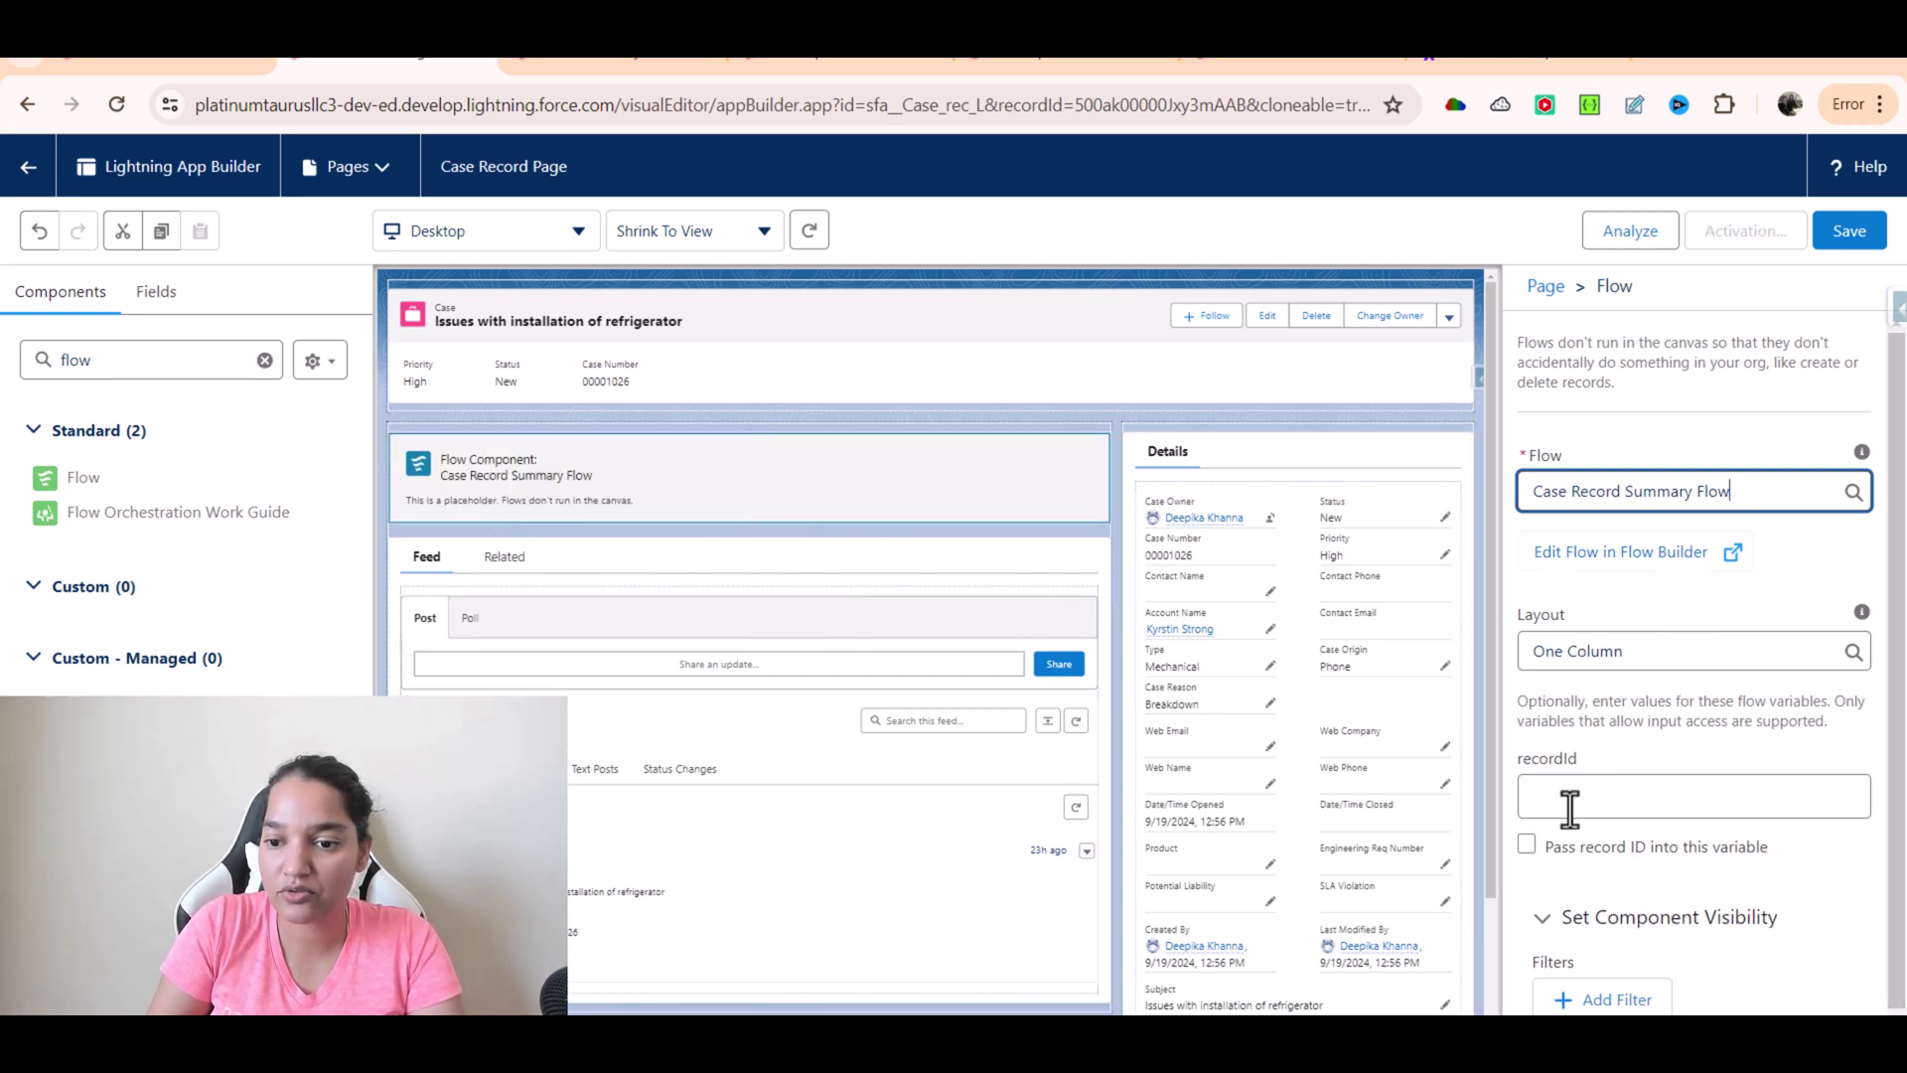
{"action": "left_click", "coordinate": [1579, 765]}
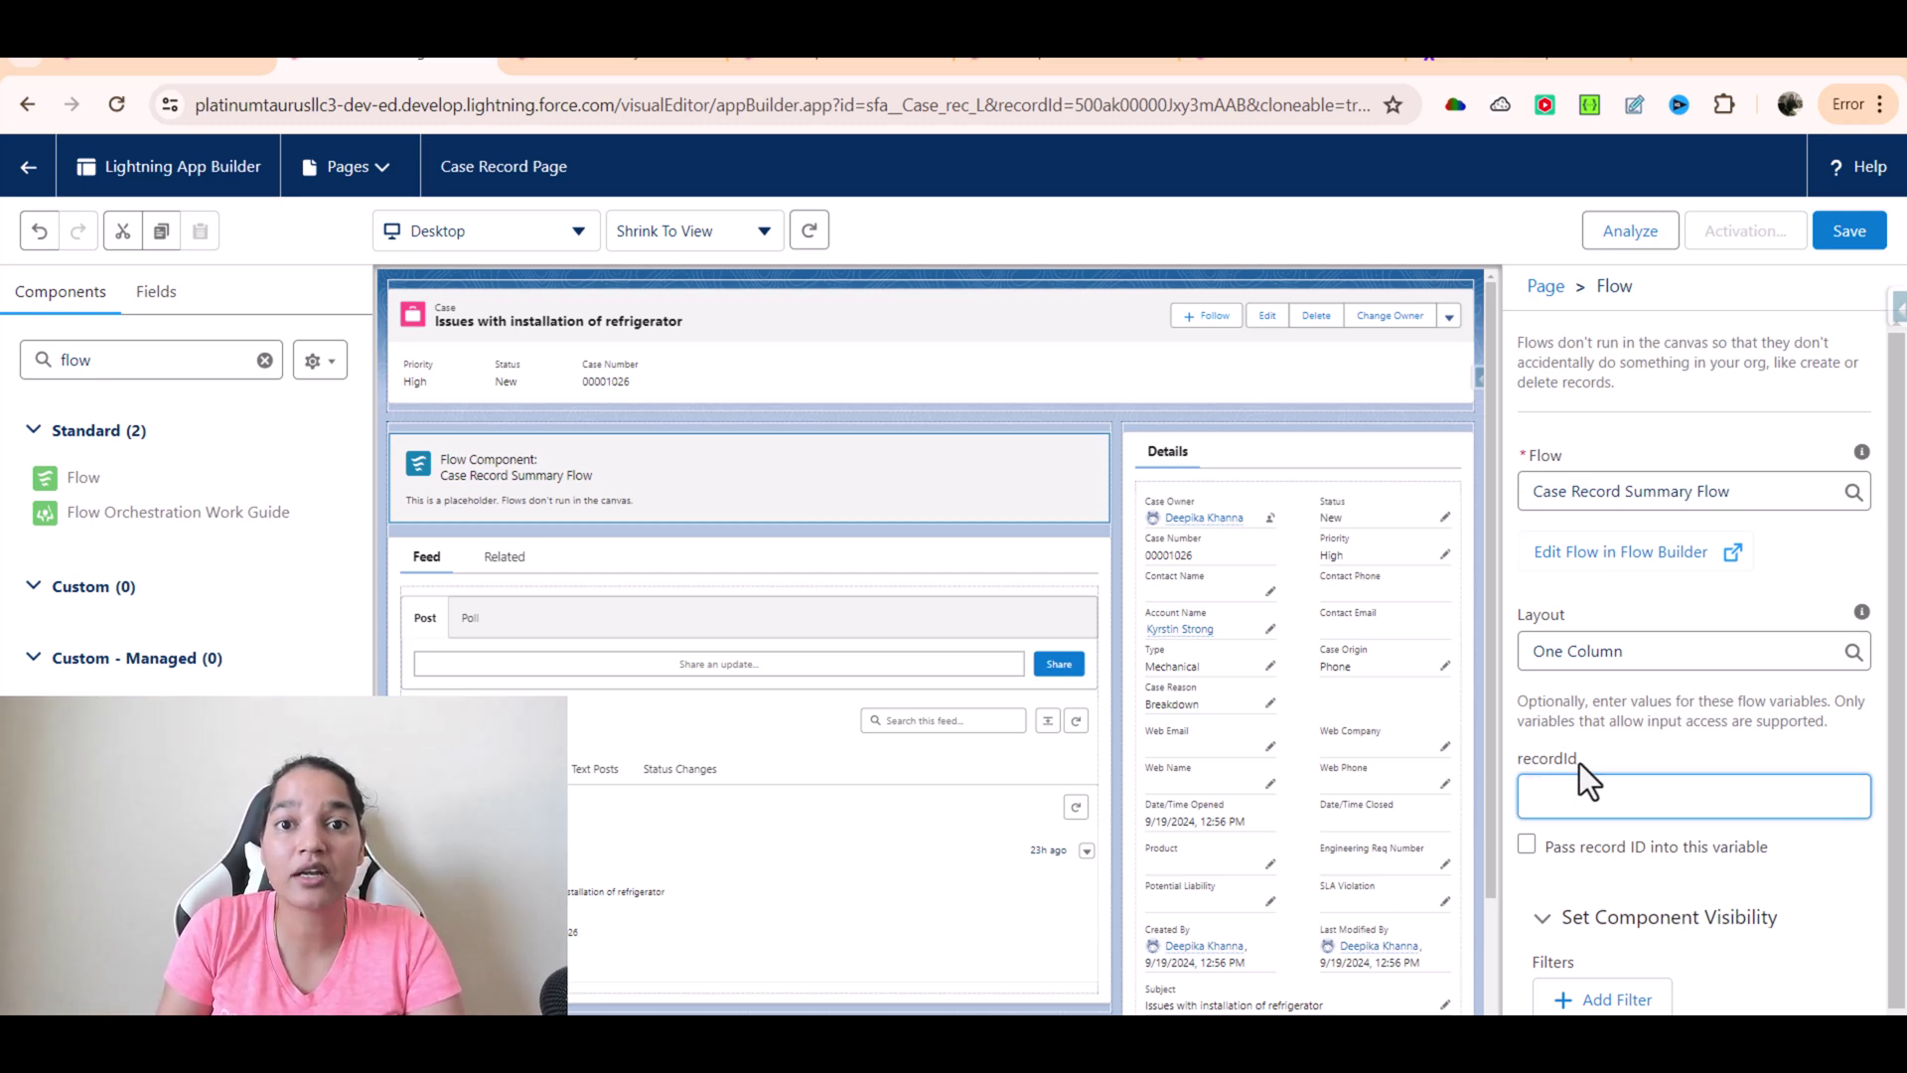
{"action": "left_click", "coordinate": [1581, 850]}
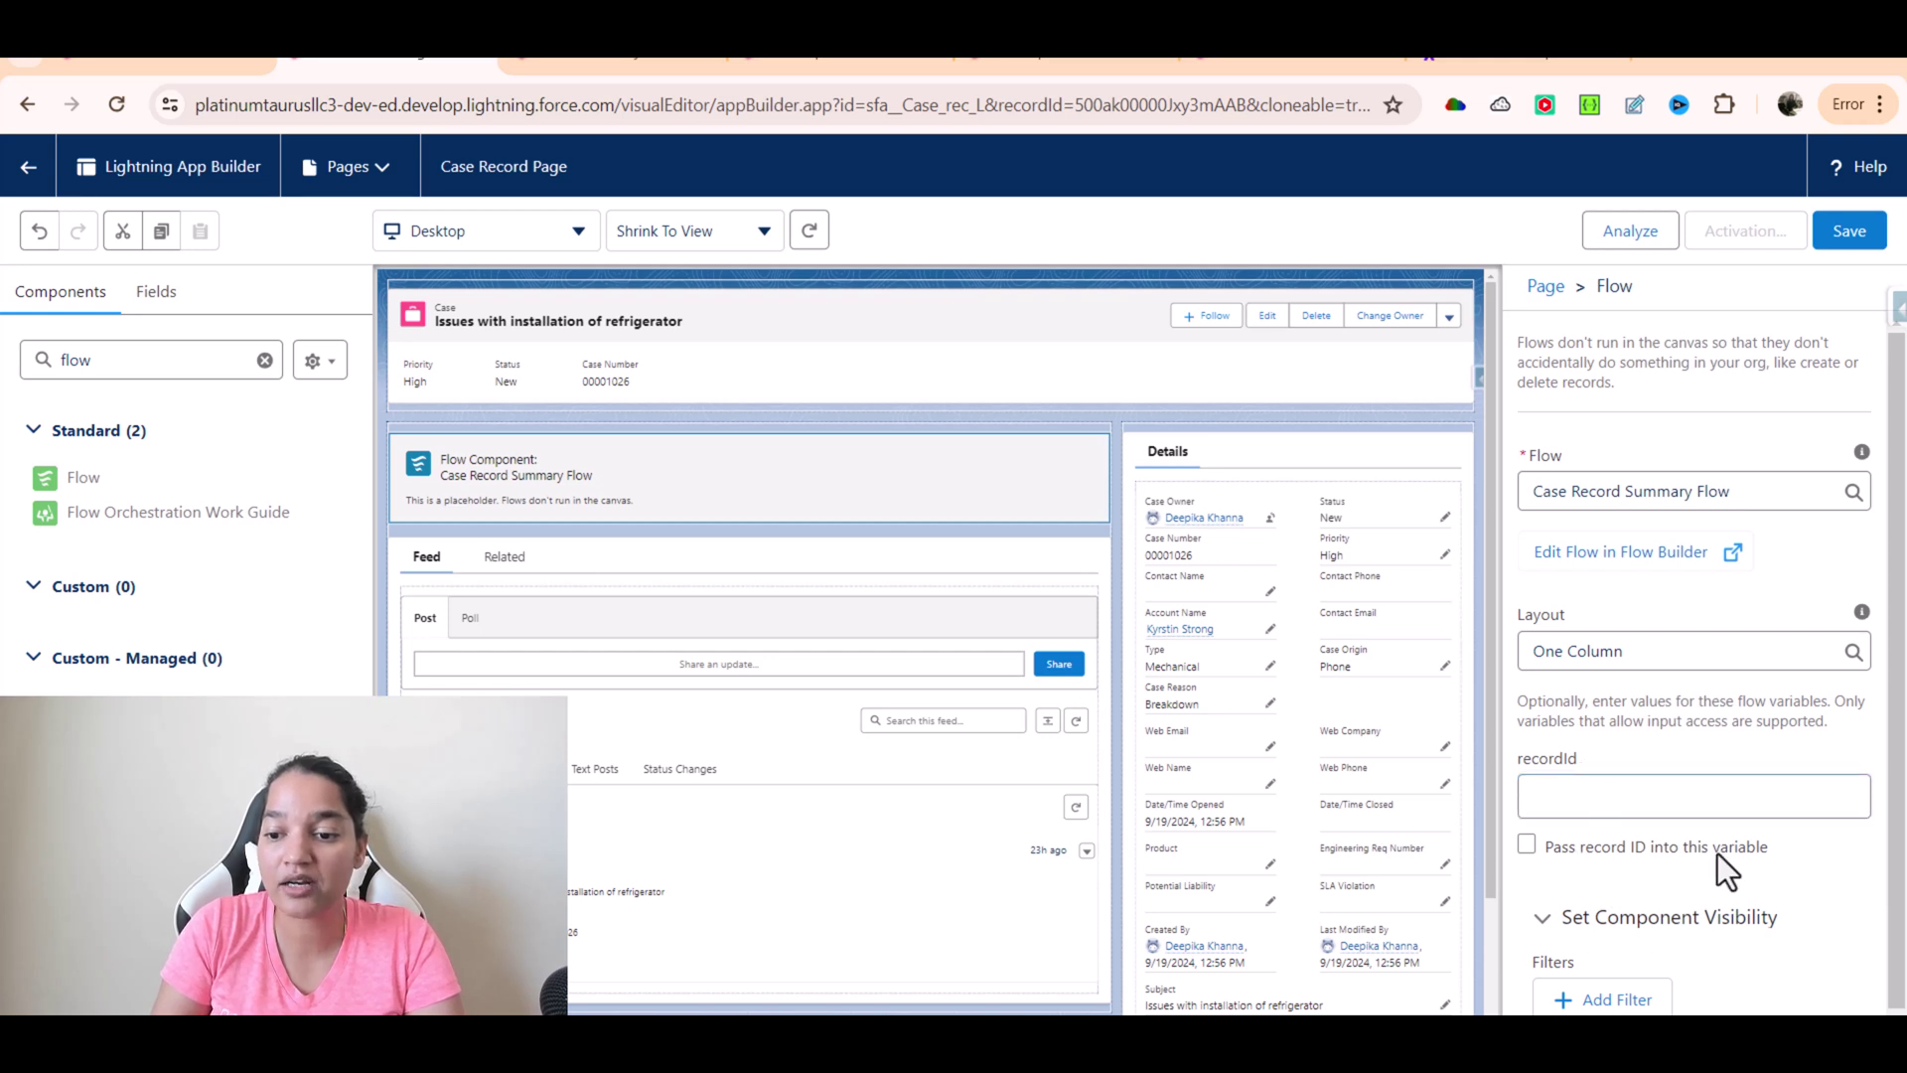
{"action": "left_click", "coordinate": [1525, 846]}
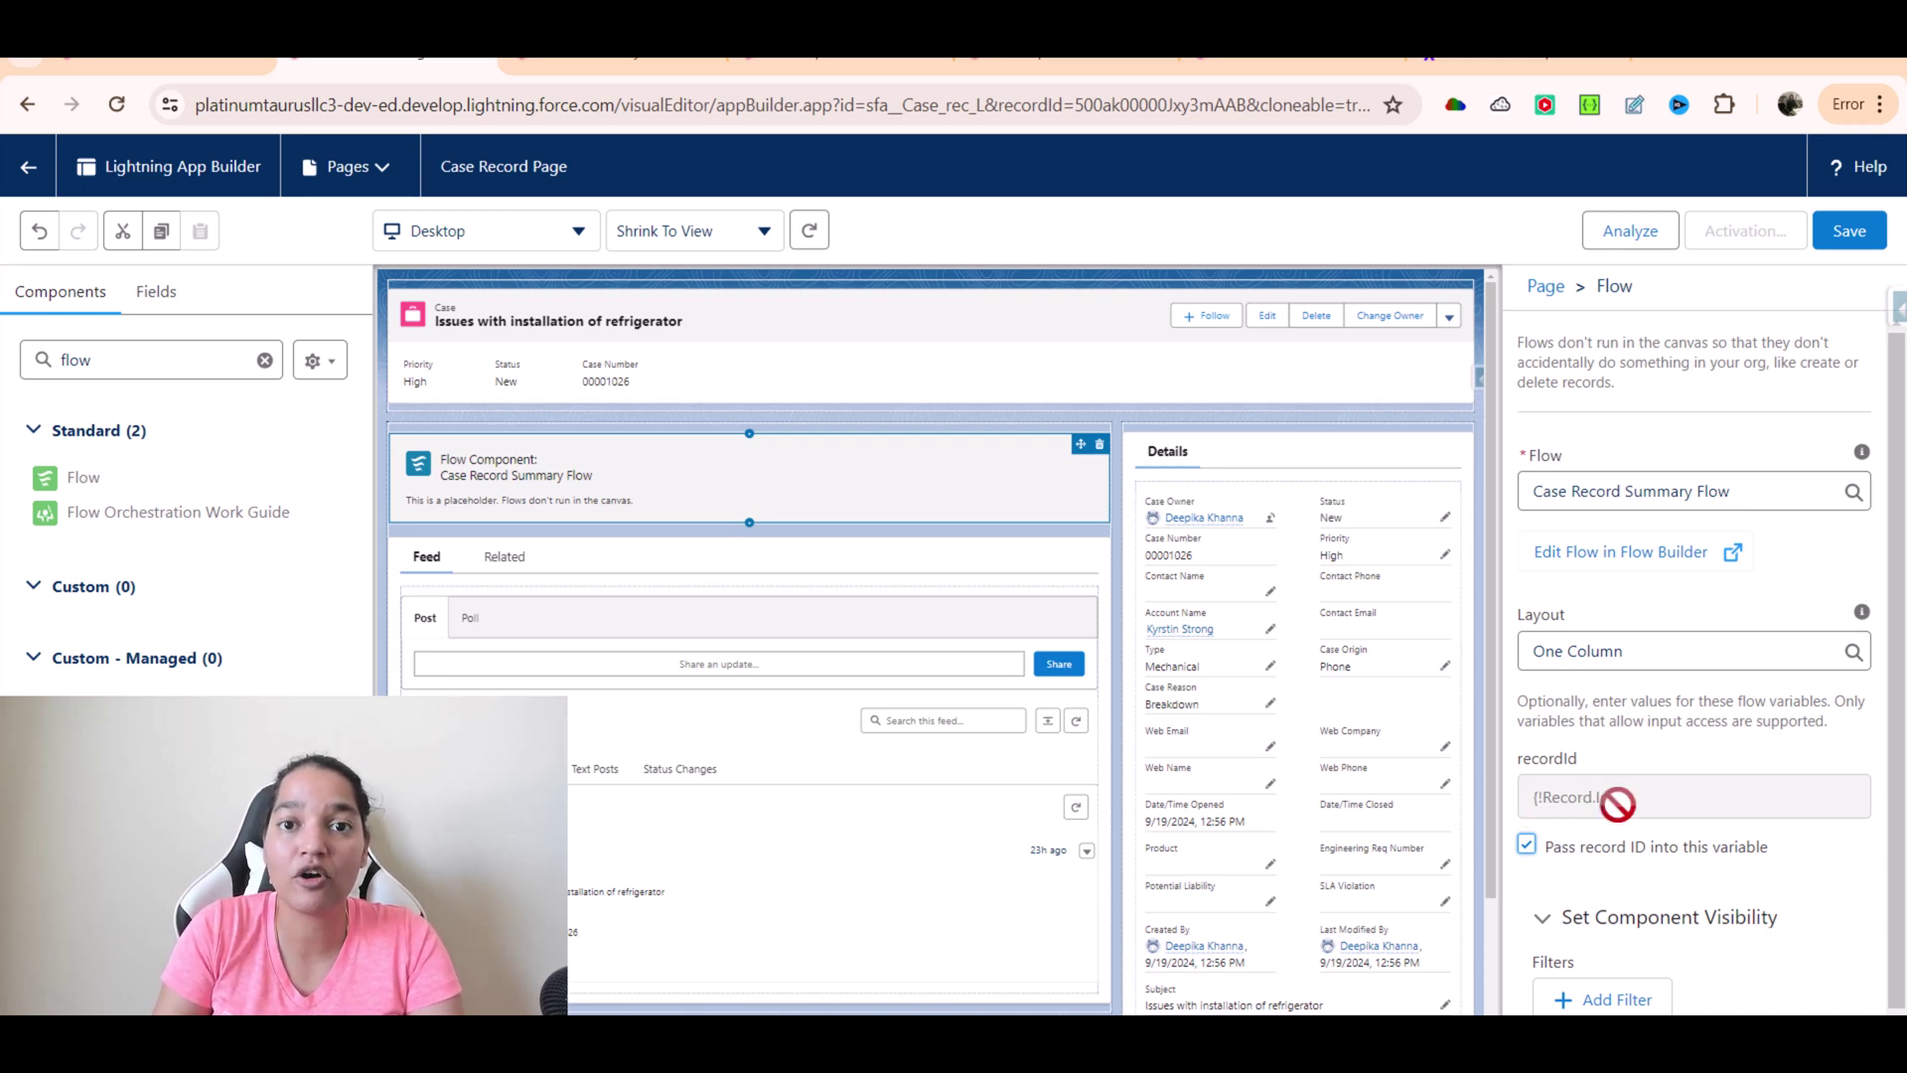
Step: Save the Case Record Page, activate it as the Desktop org default, and save again
{"action": "left_click", "coordinate": [1854, 239]}
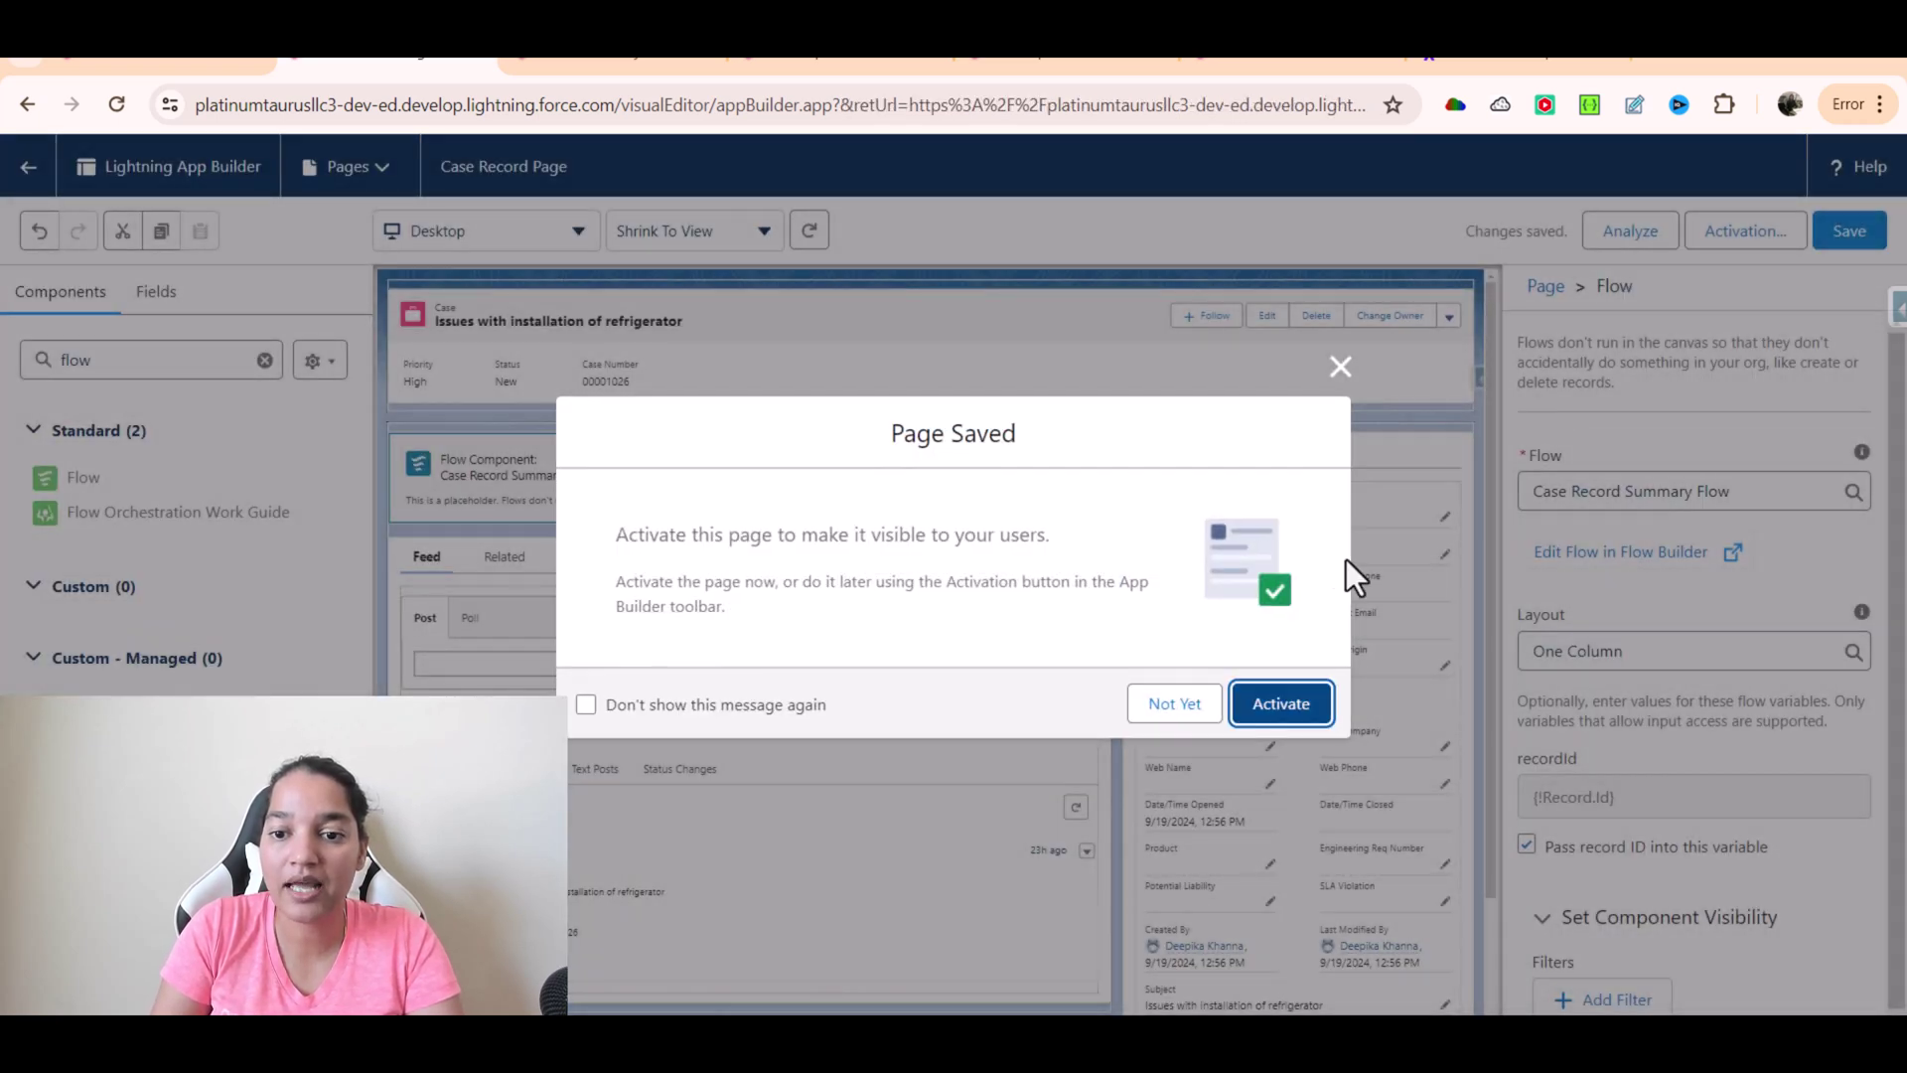
{"action": "left_click", "coordinate": [1282, 705]}
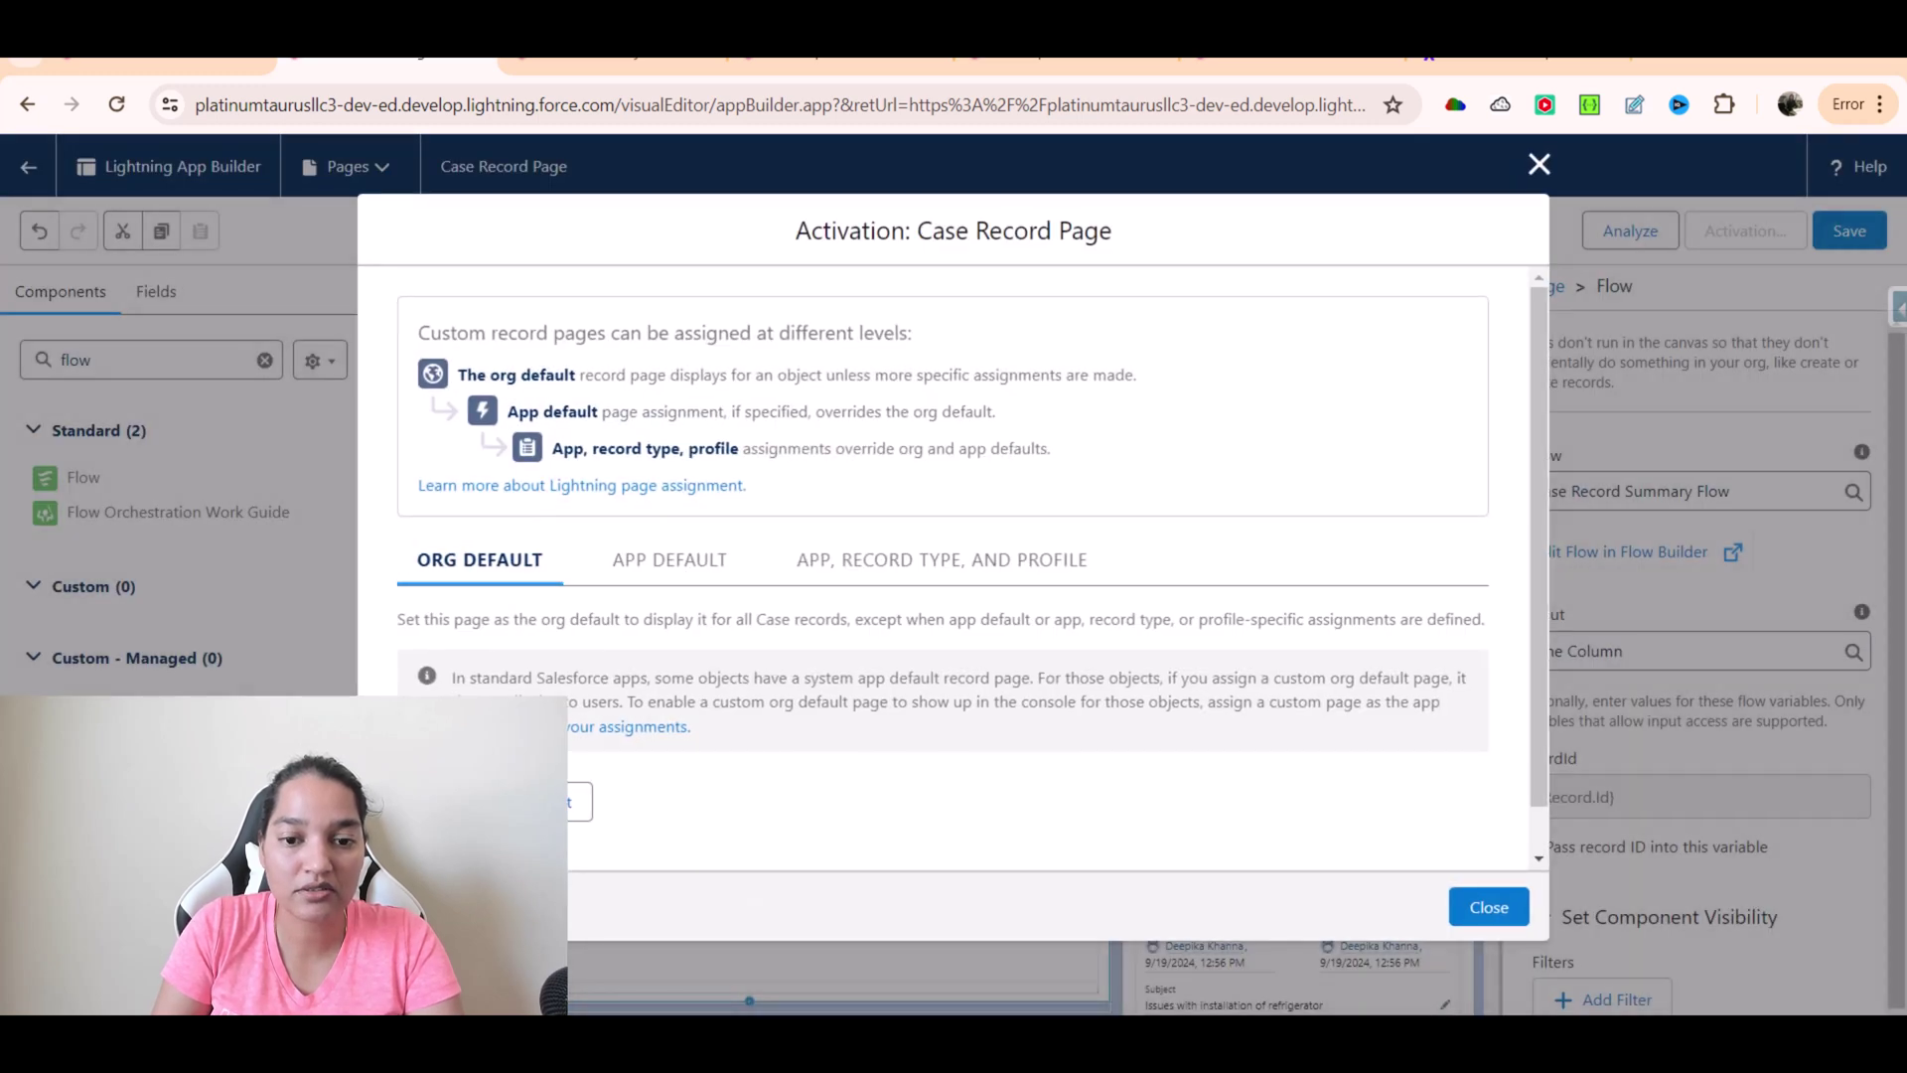
{"action": "left_click", "coordinate": [556, 802]}
{"action": "left_click", "coordinate": [1487, 806]}
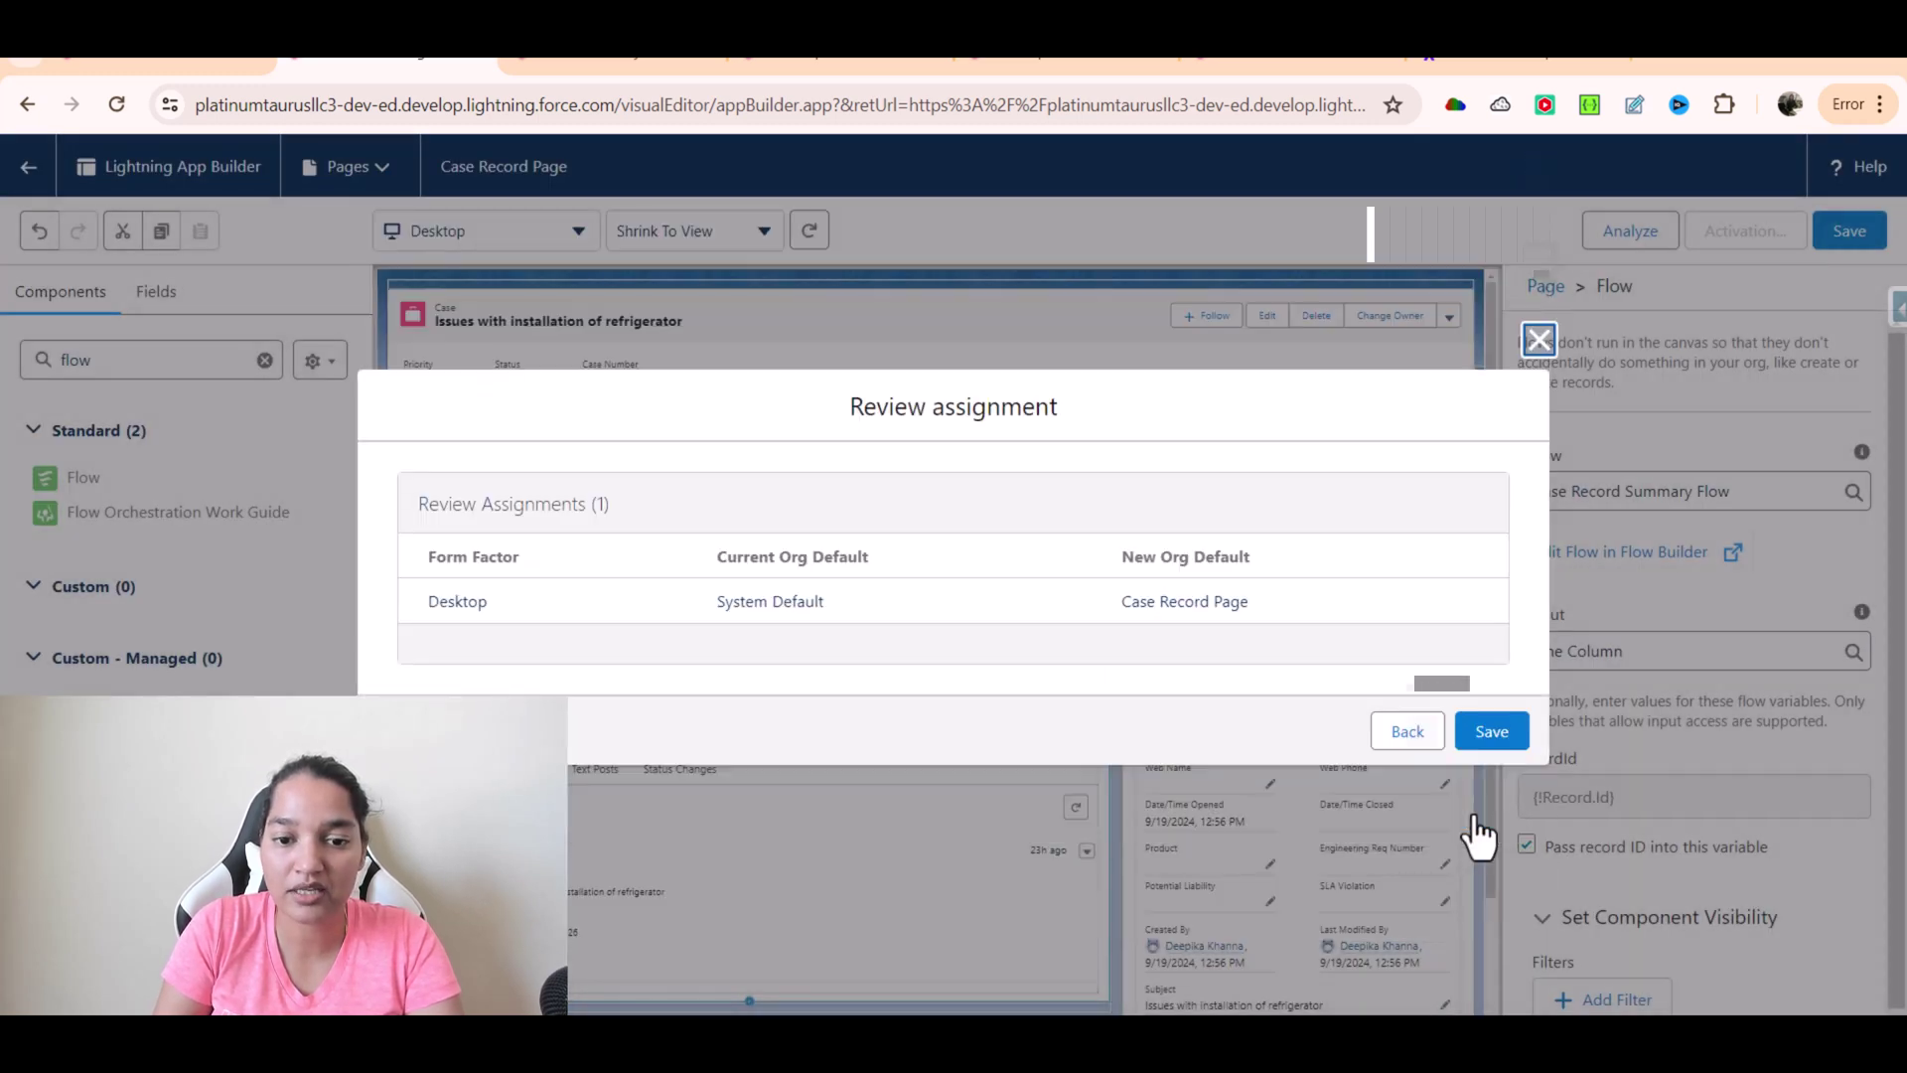
{"action": "left_click", "coordinate": [1495, 735]}
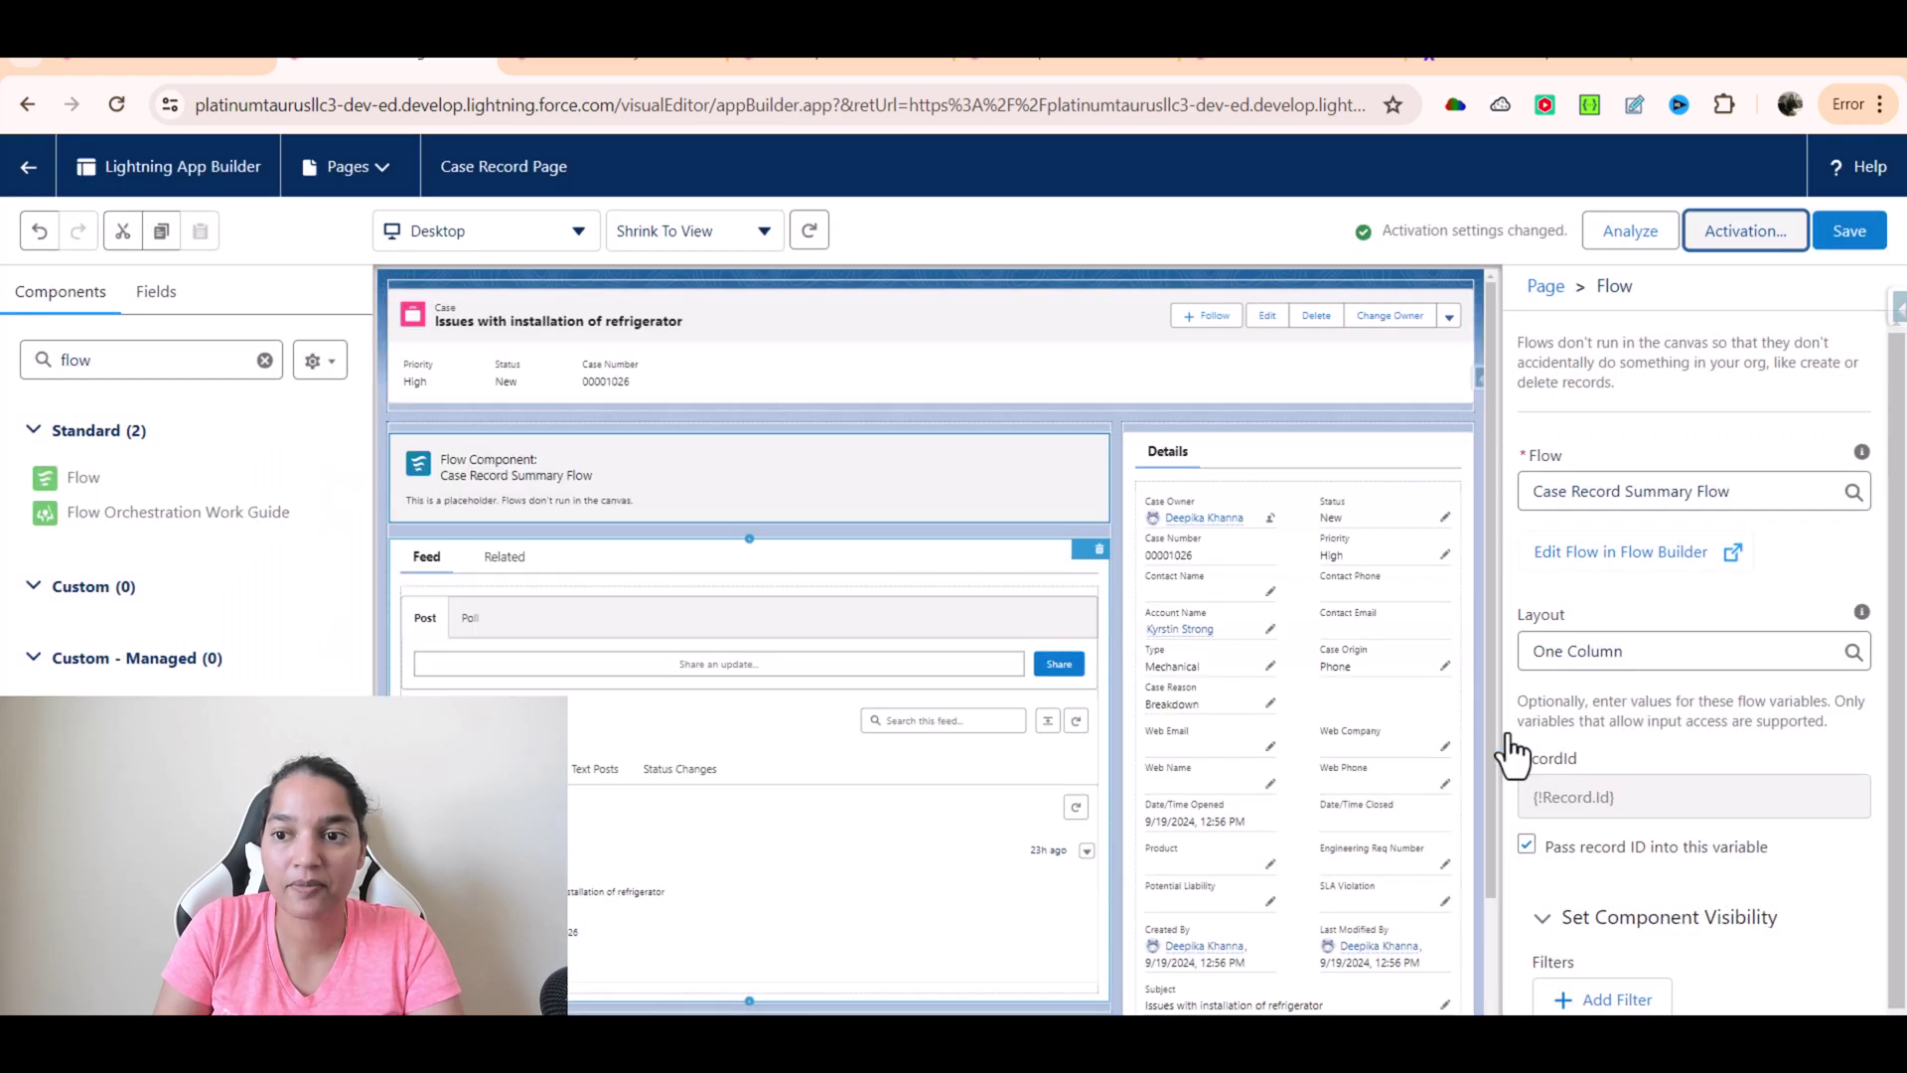
{"action": "left_click", "coordinate": [1175, 1005]}
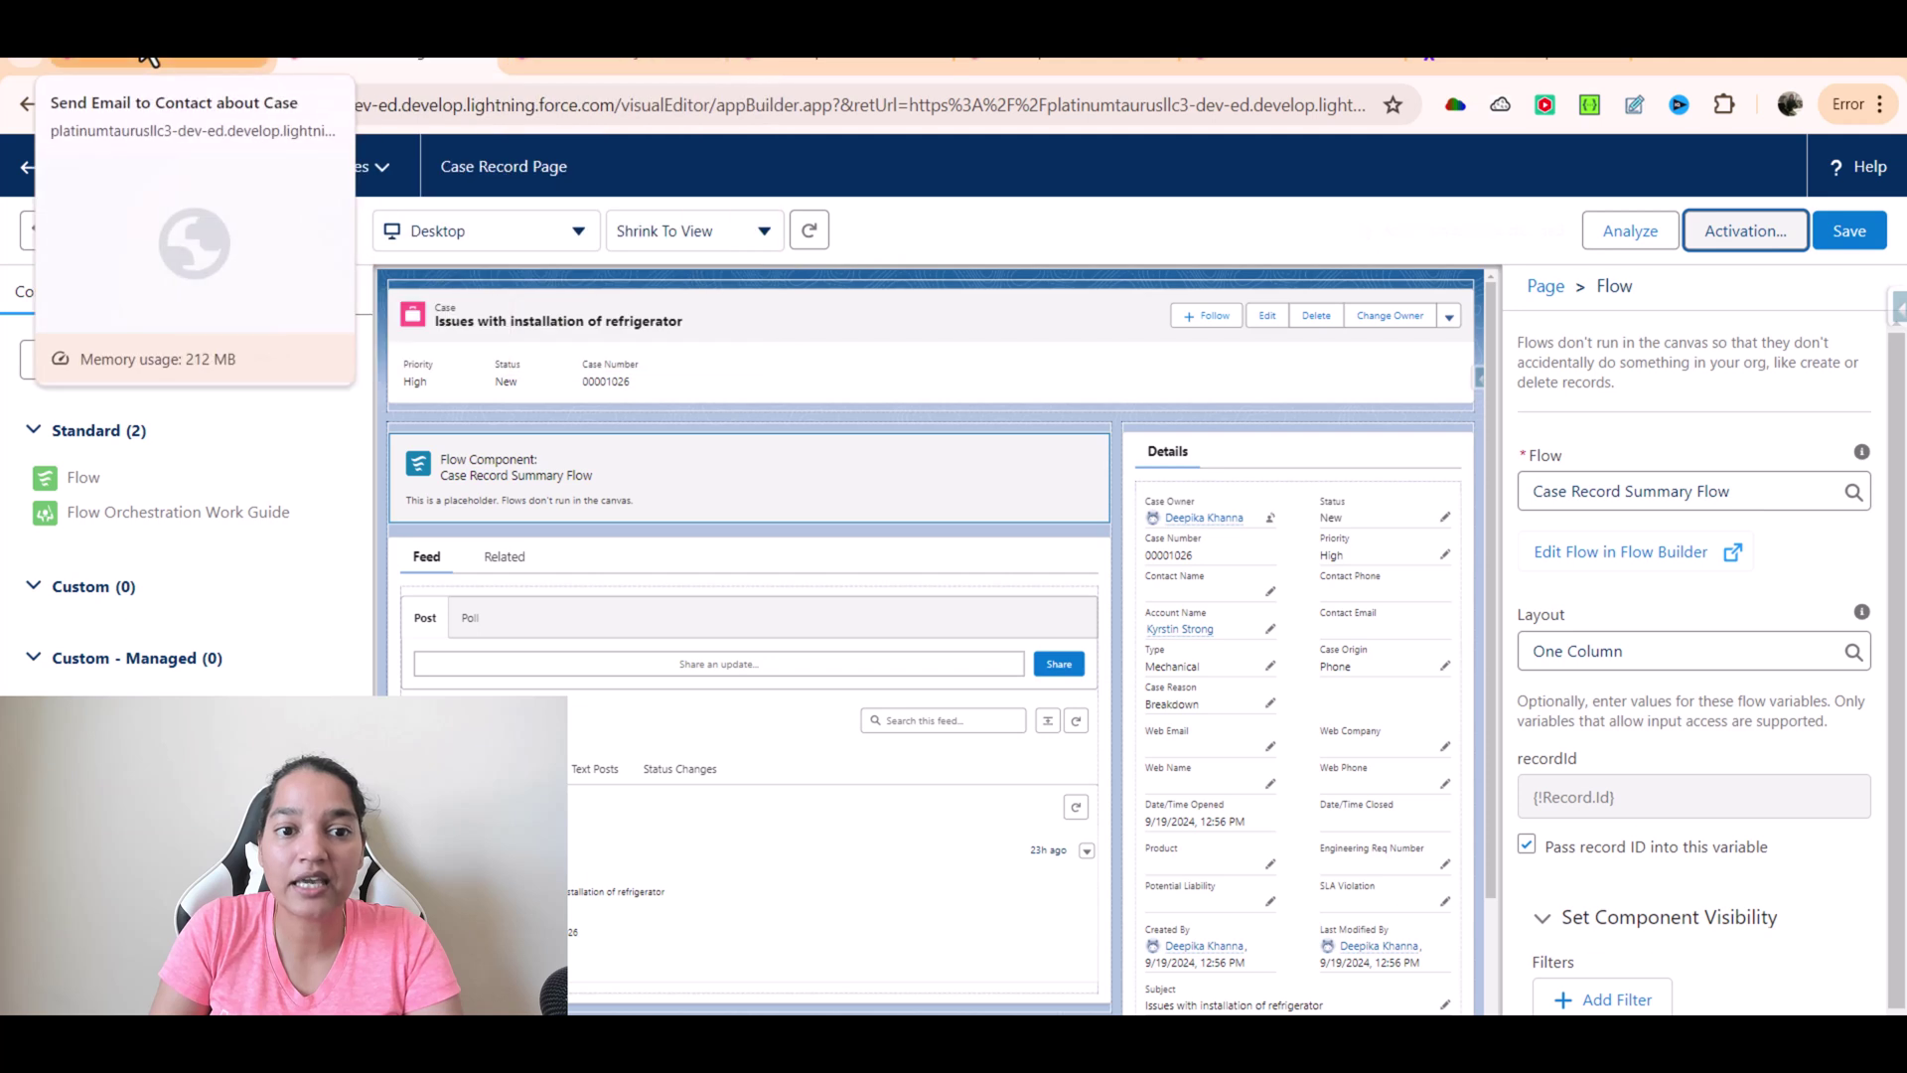
{"action": "left_click", "coordinate": [1850, 237]}
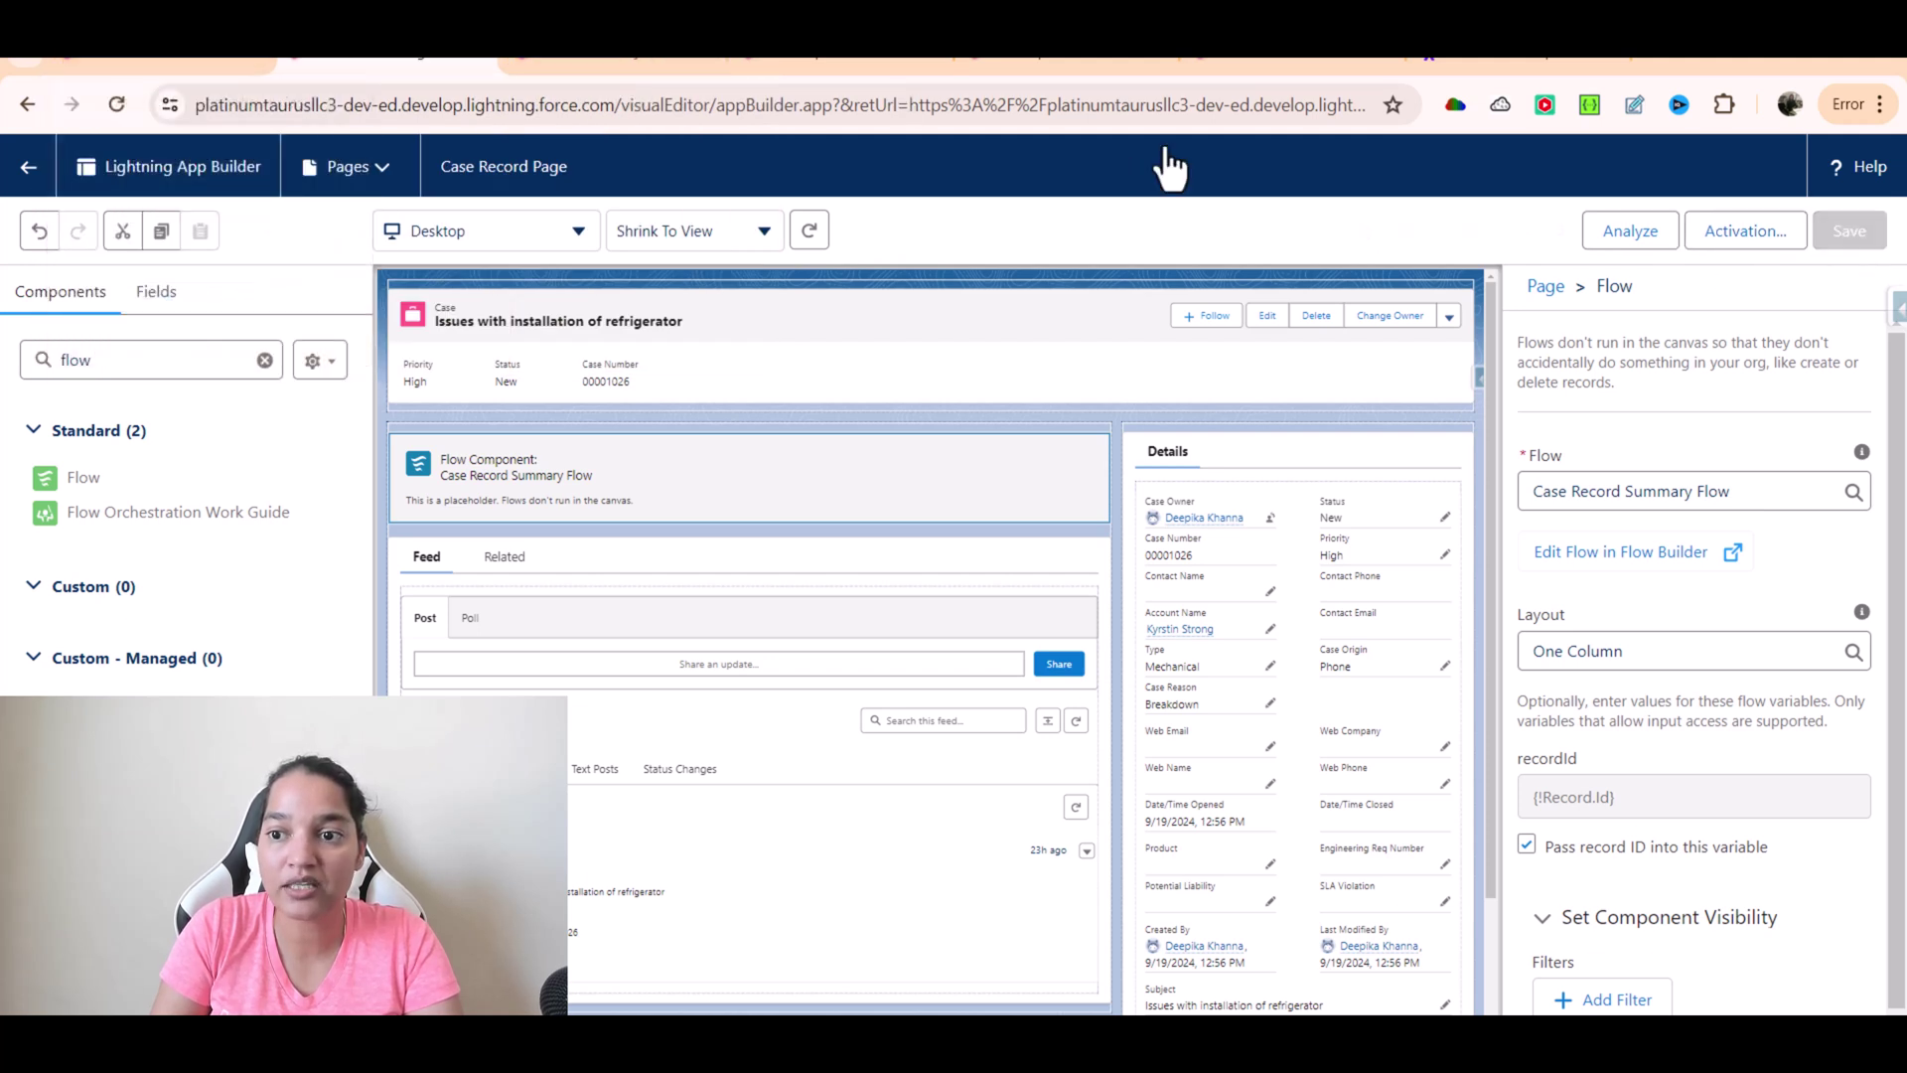
Step: Return to case 00001026 and read its AI-generated refrigerator installation summary
{"action": "left_click", "coordinate": [28, 167]}
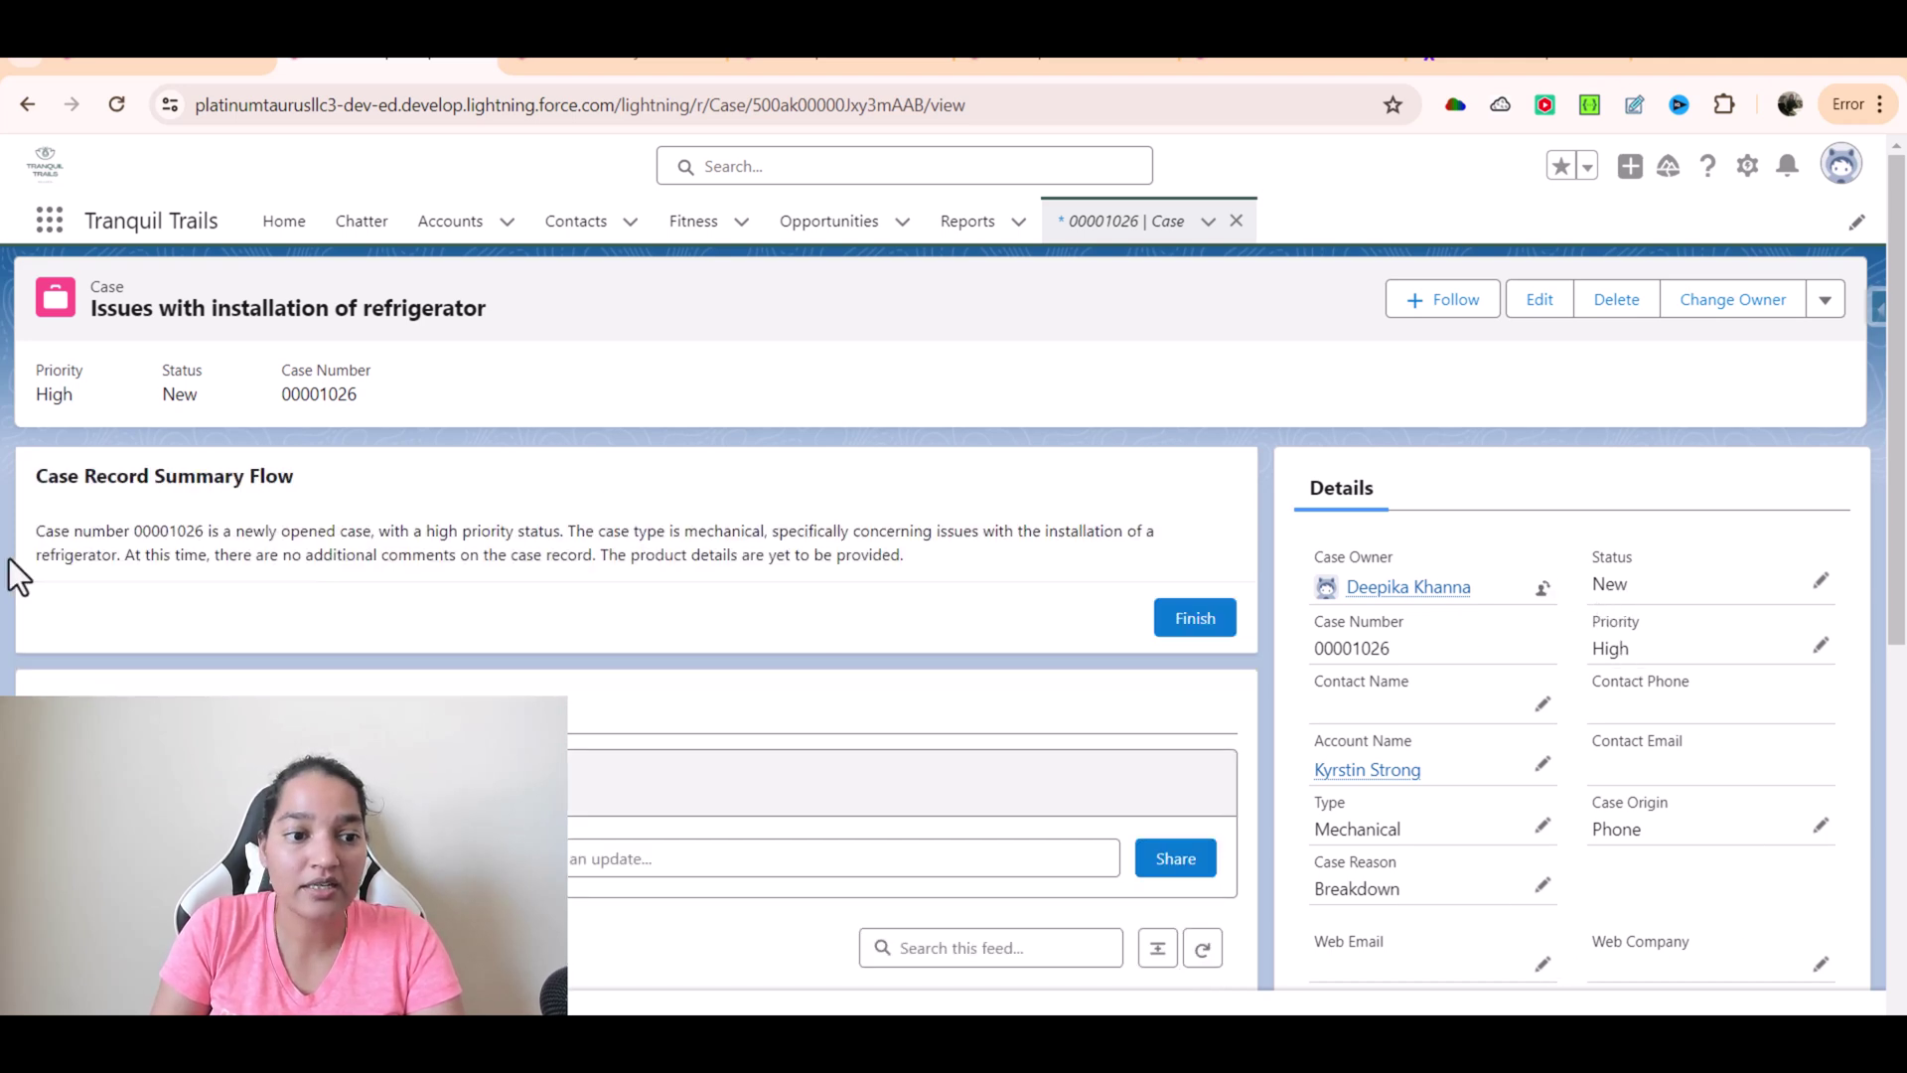
{"action": "left_click_drag", "start_coordinate": [28, 534], "coordinate": [1156, 538]}
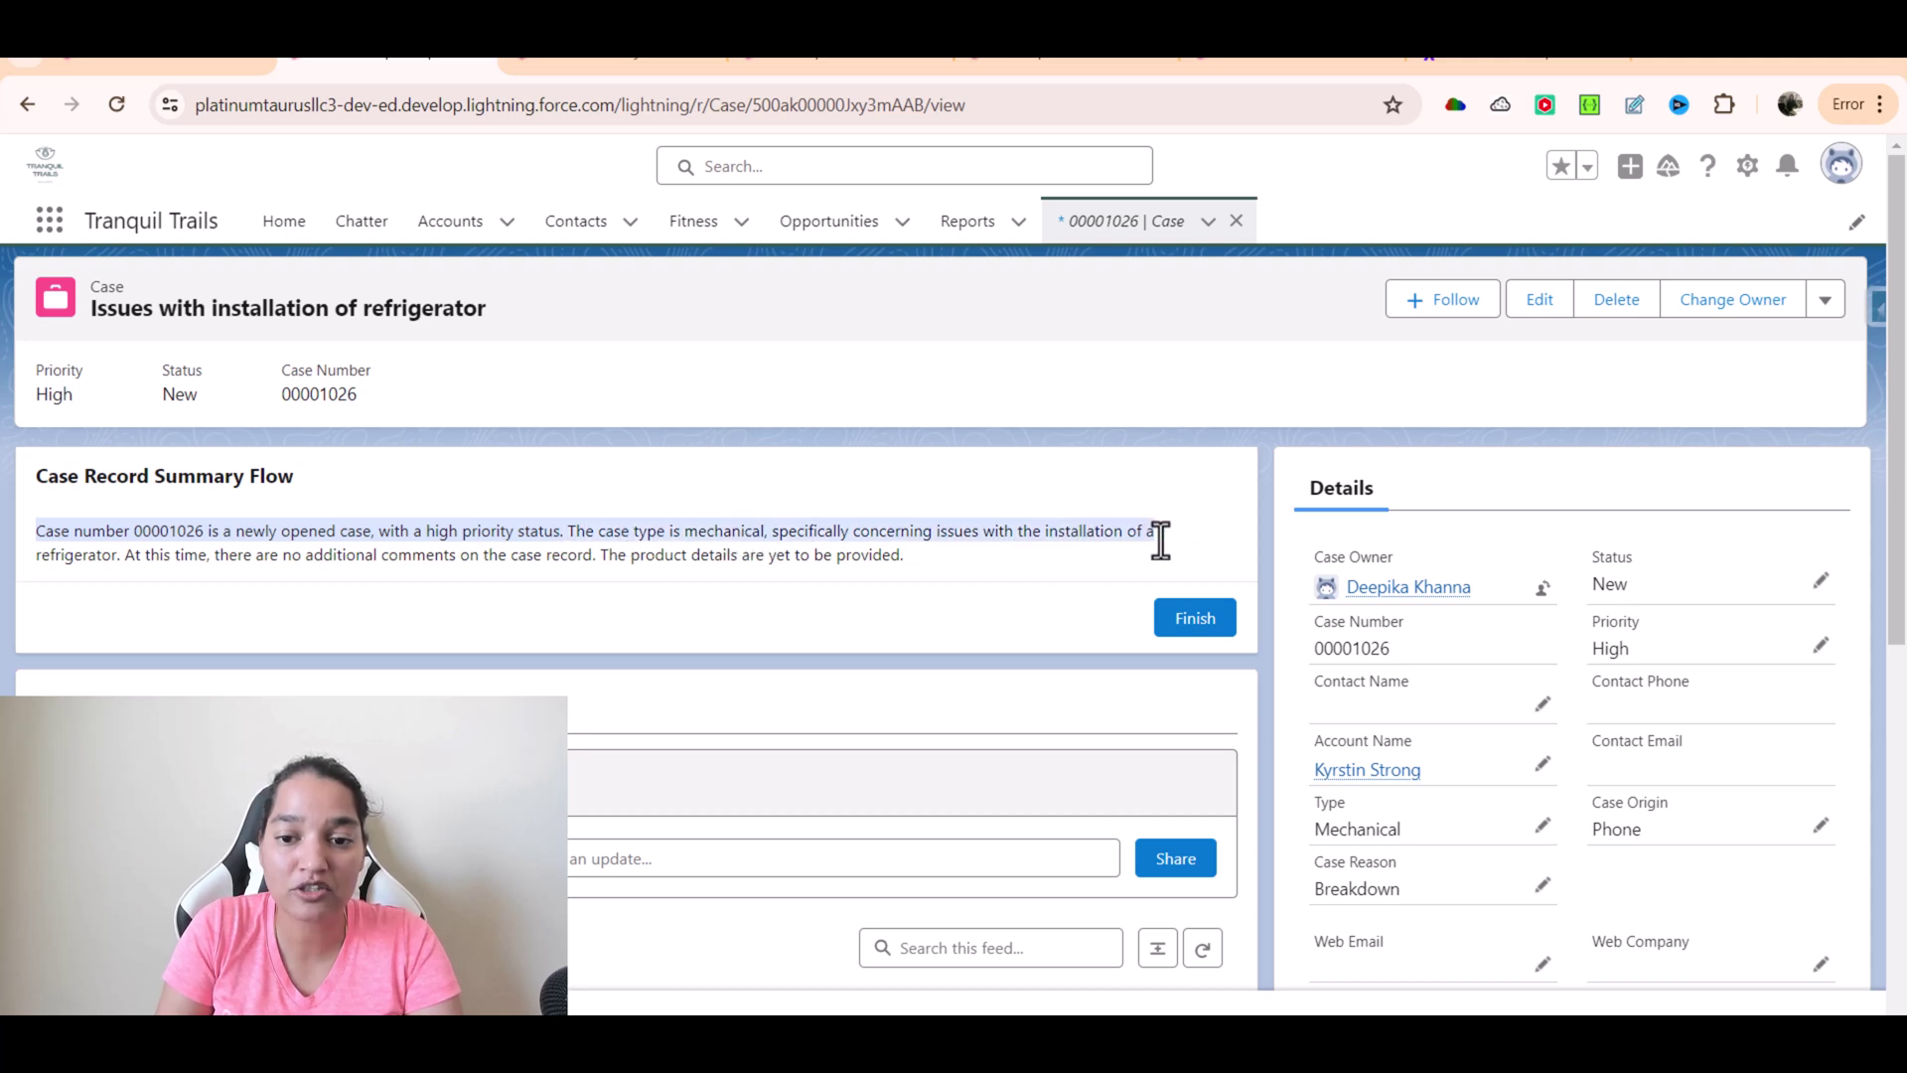
{"action": "left_click", "coordinate": [90, 558]}
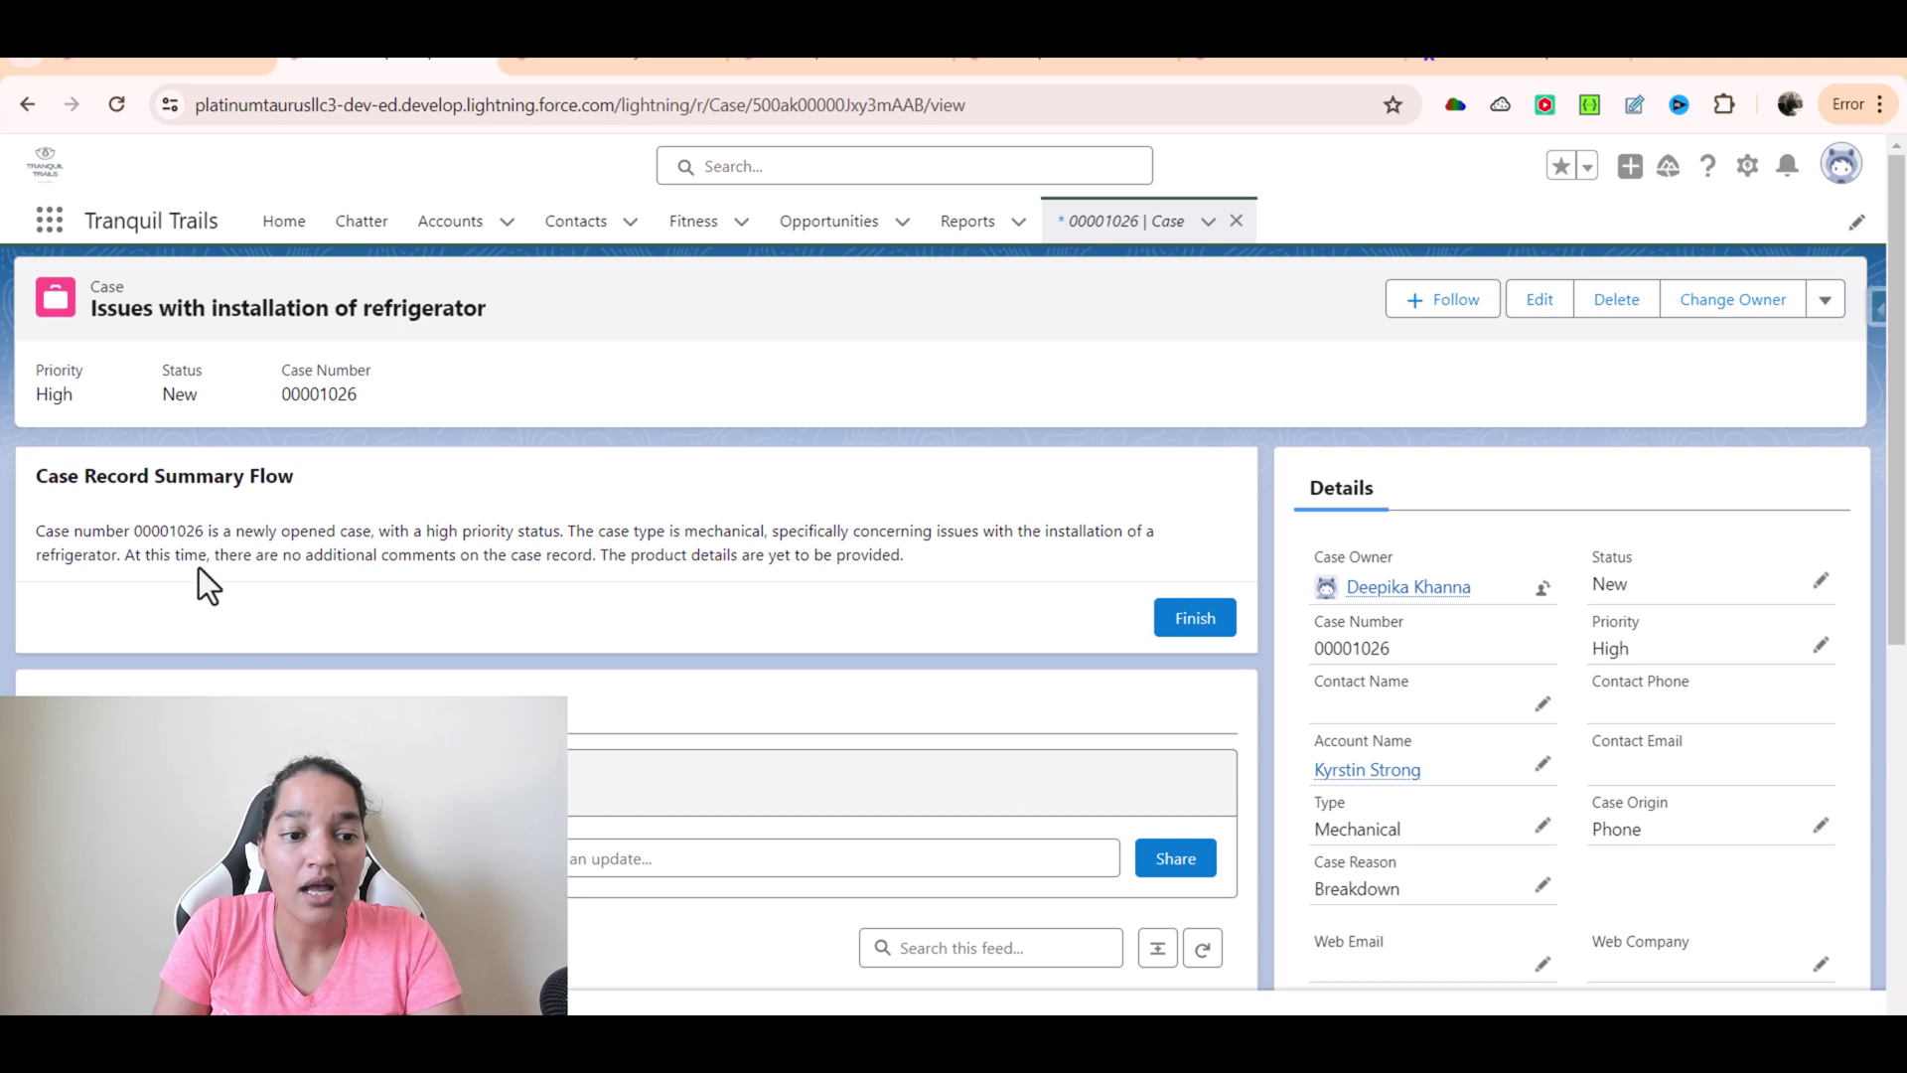
{"action": "left_click_drag", "start_coordinate": [336, 554], "coordinate": [4, 502]}
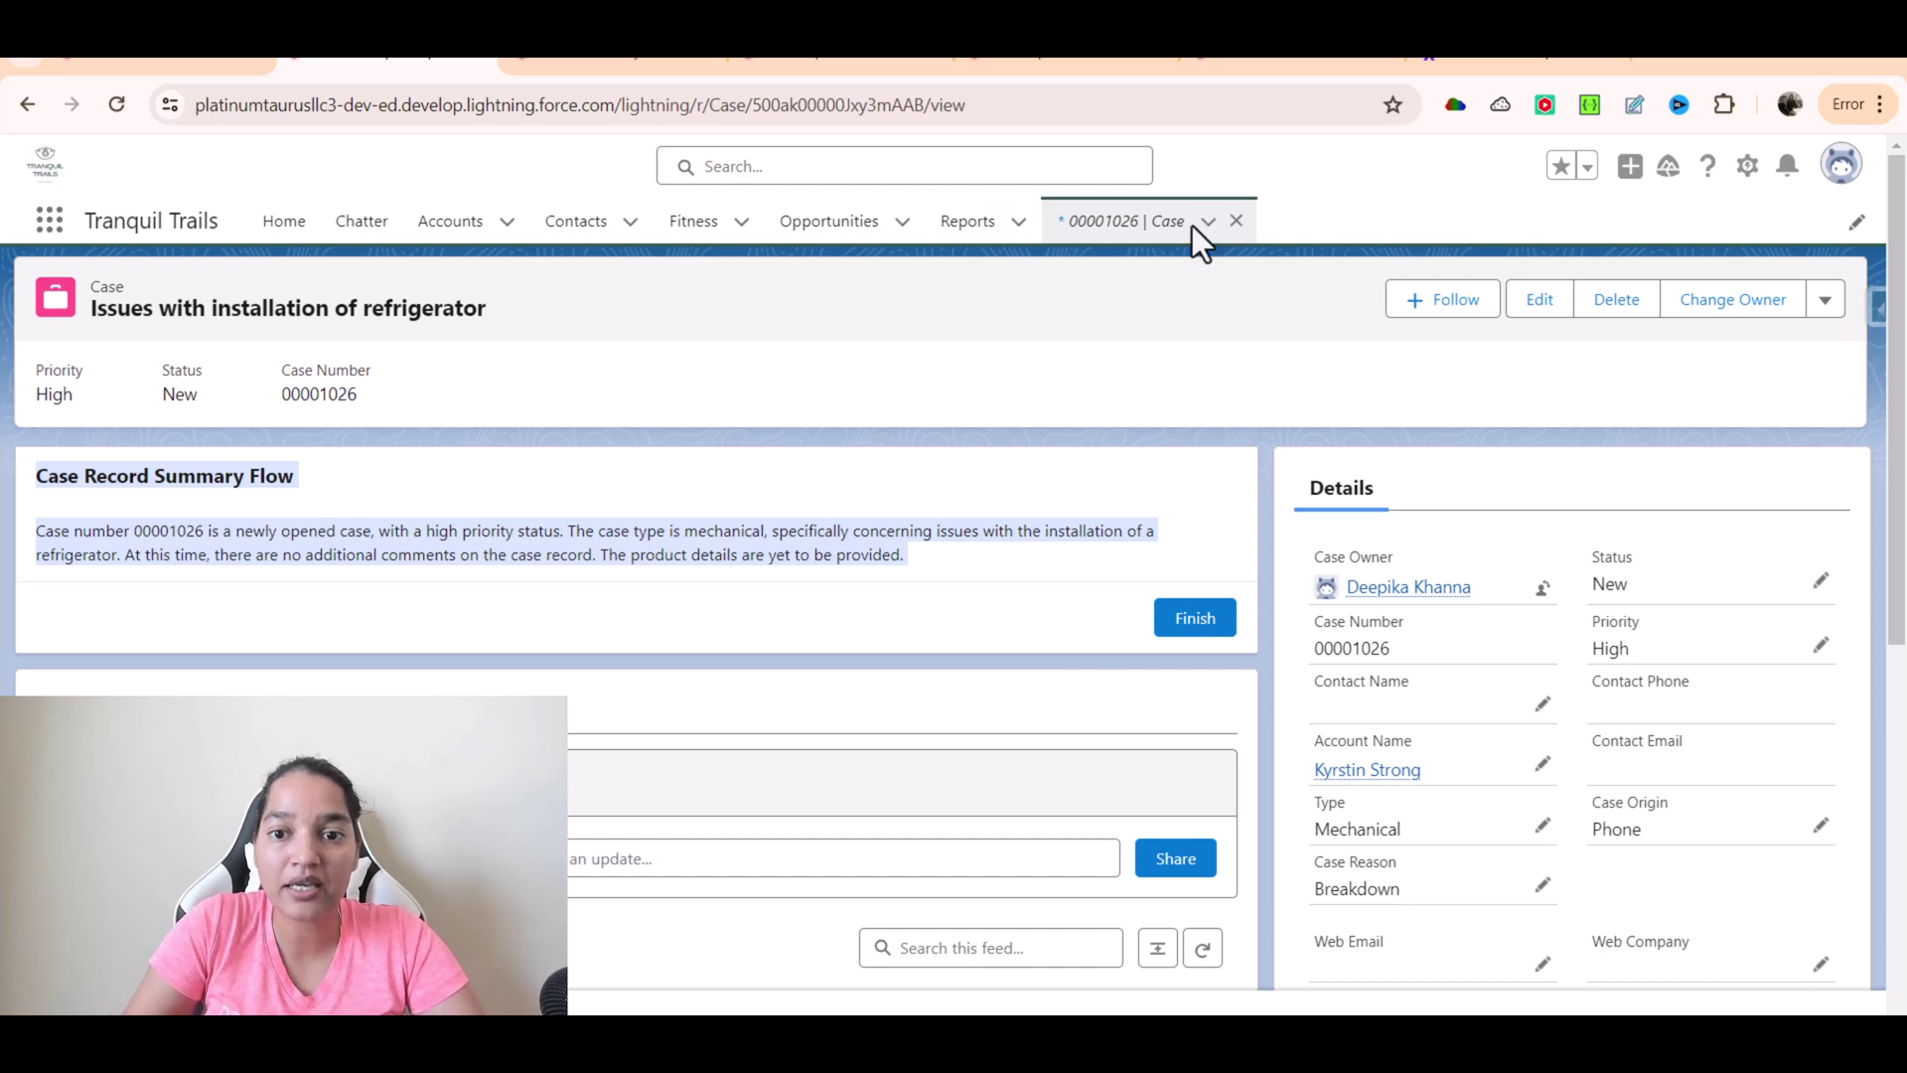
Step: Open case 00001029 from the Cases list and review its iPhone 12 blank-screen summary
{"action": "left_click", "coordinate": [1157, 233]}
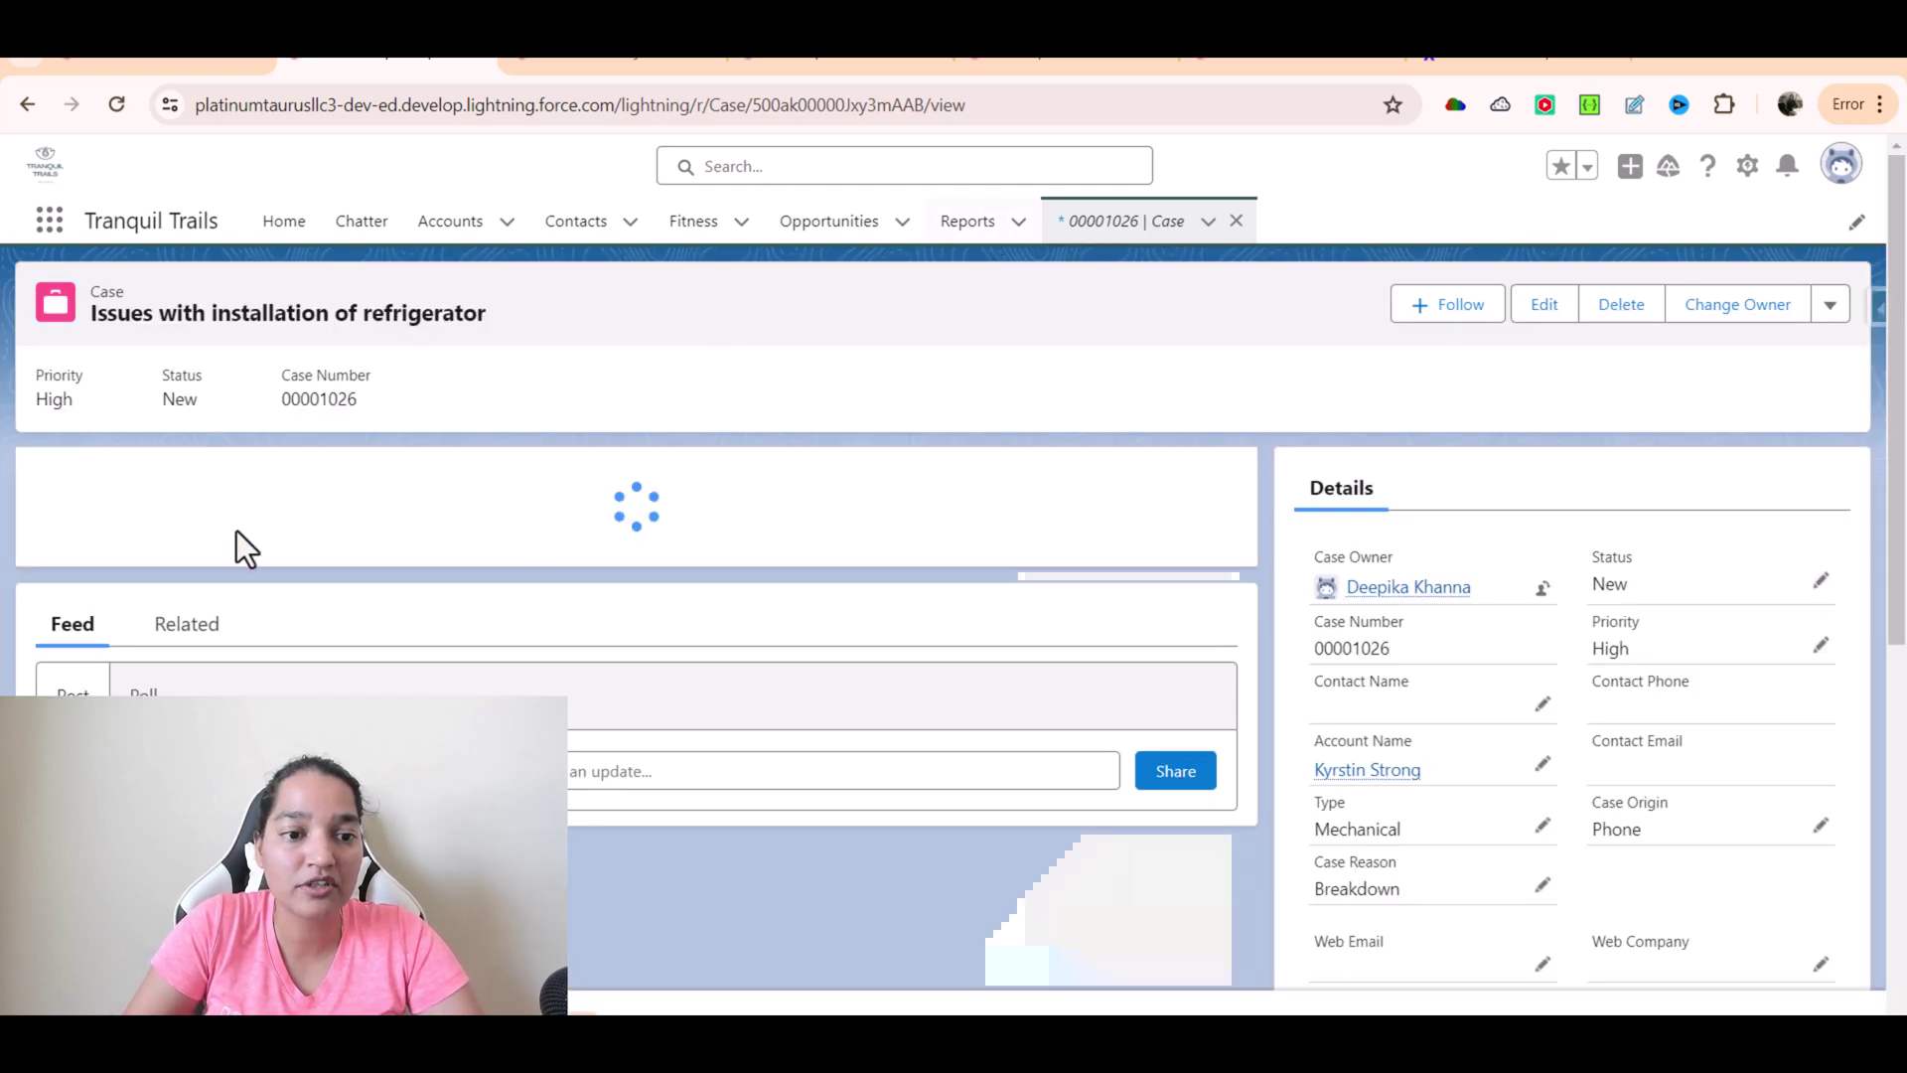
{"action": "left_click", "coordinate": [60, 226]}
{"action": "type", "text": "Cas"}
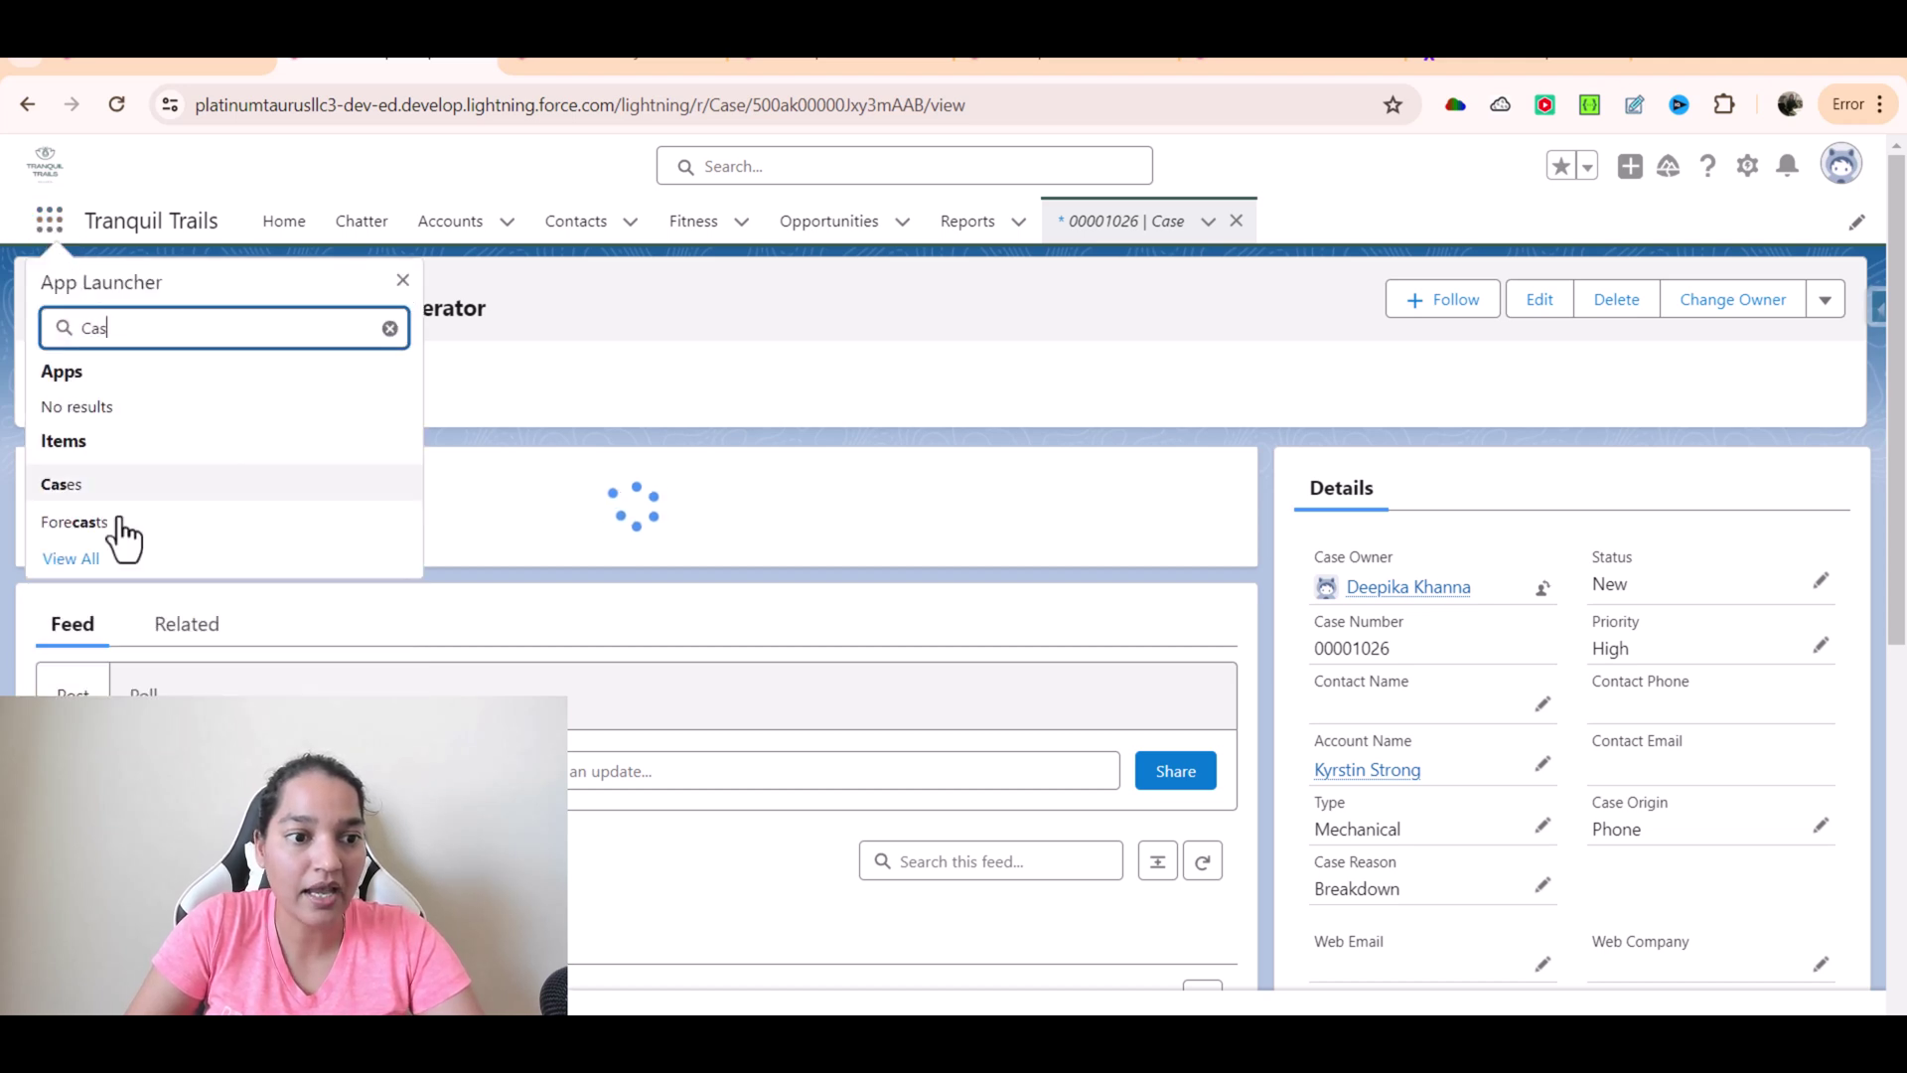
{"action": "left_click", "coordinate": [83, 487]}
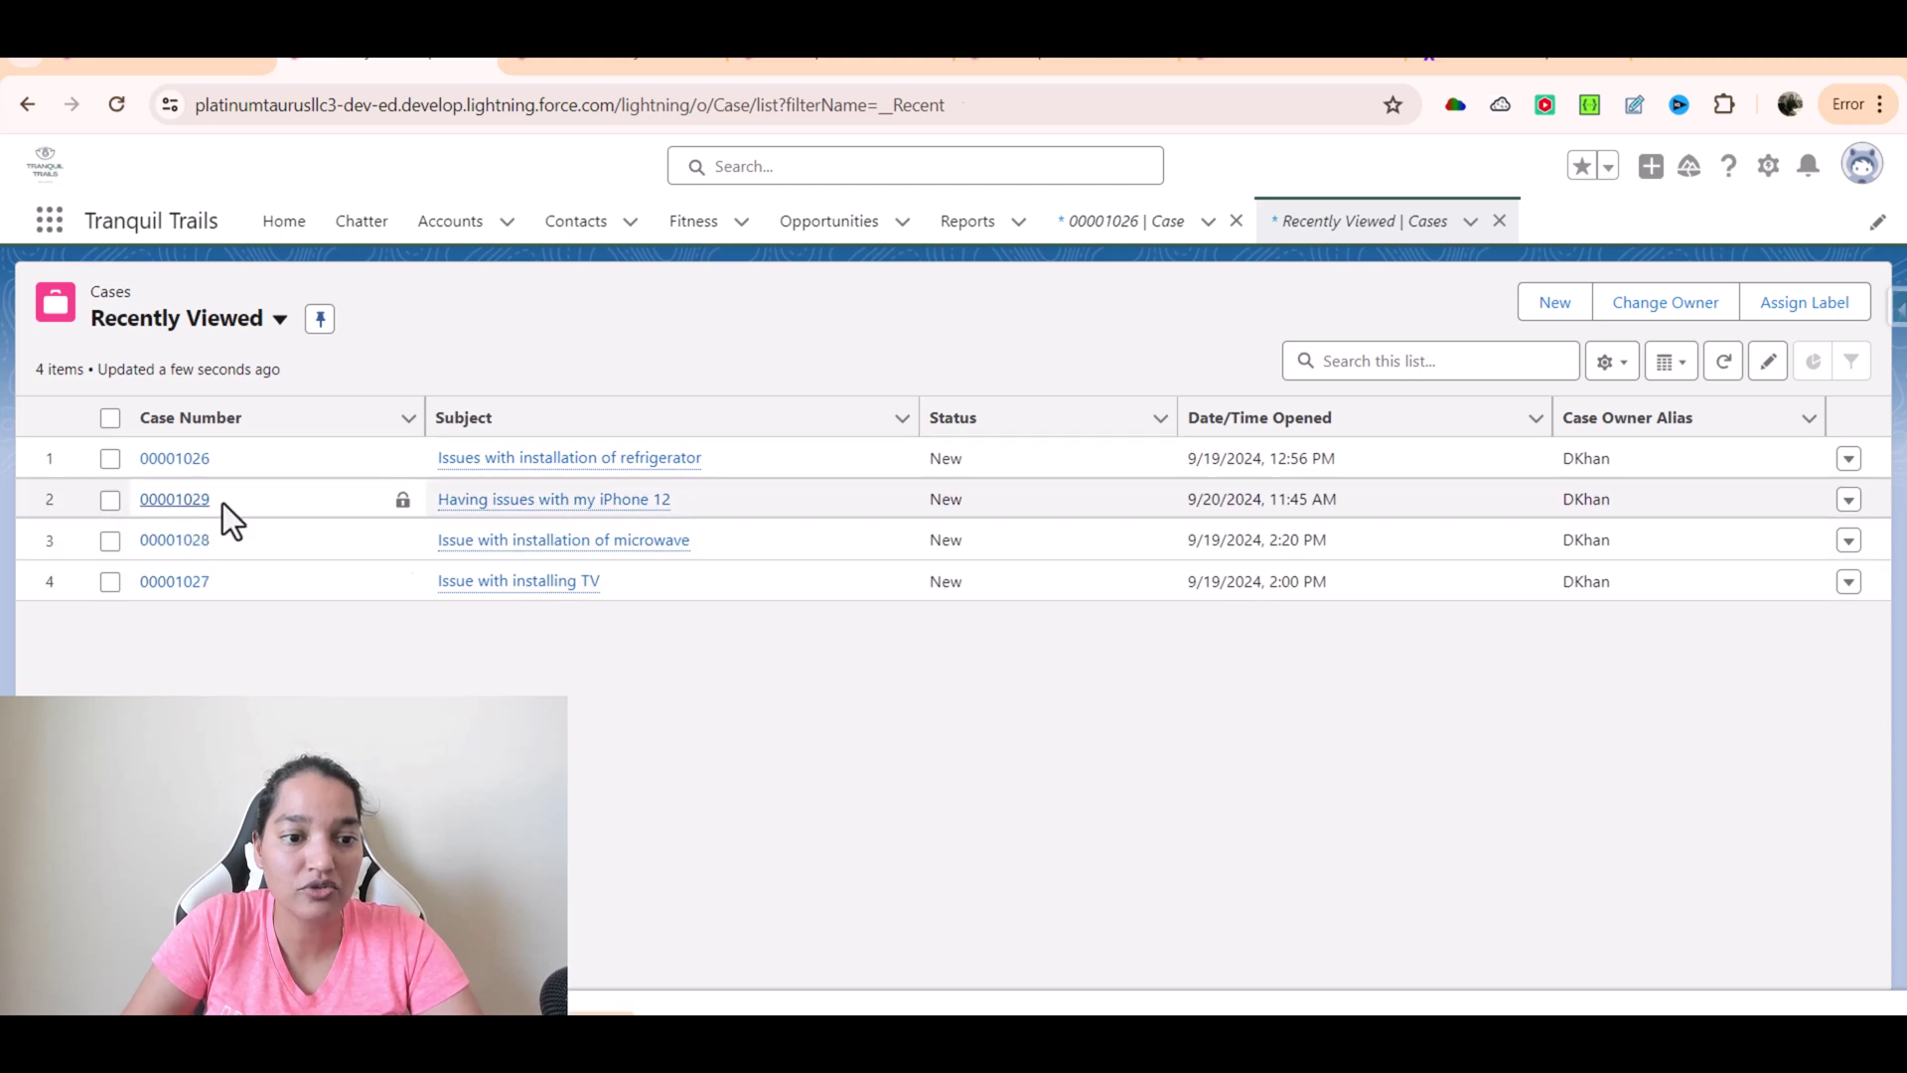
{"action": "left_click", "coordinate": [188, 502]}
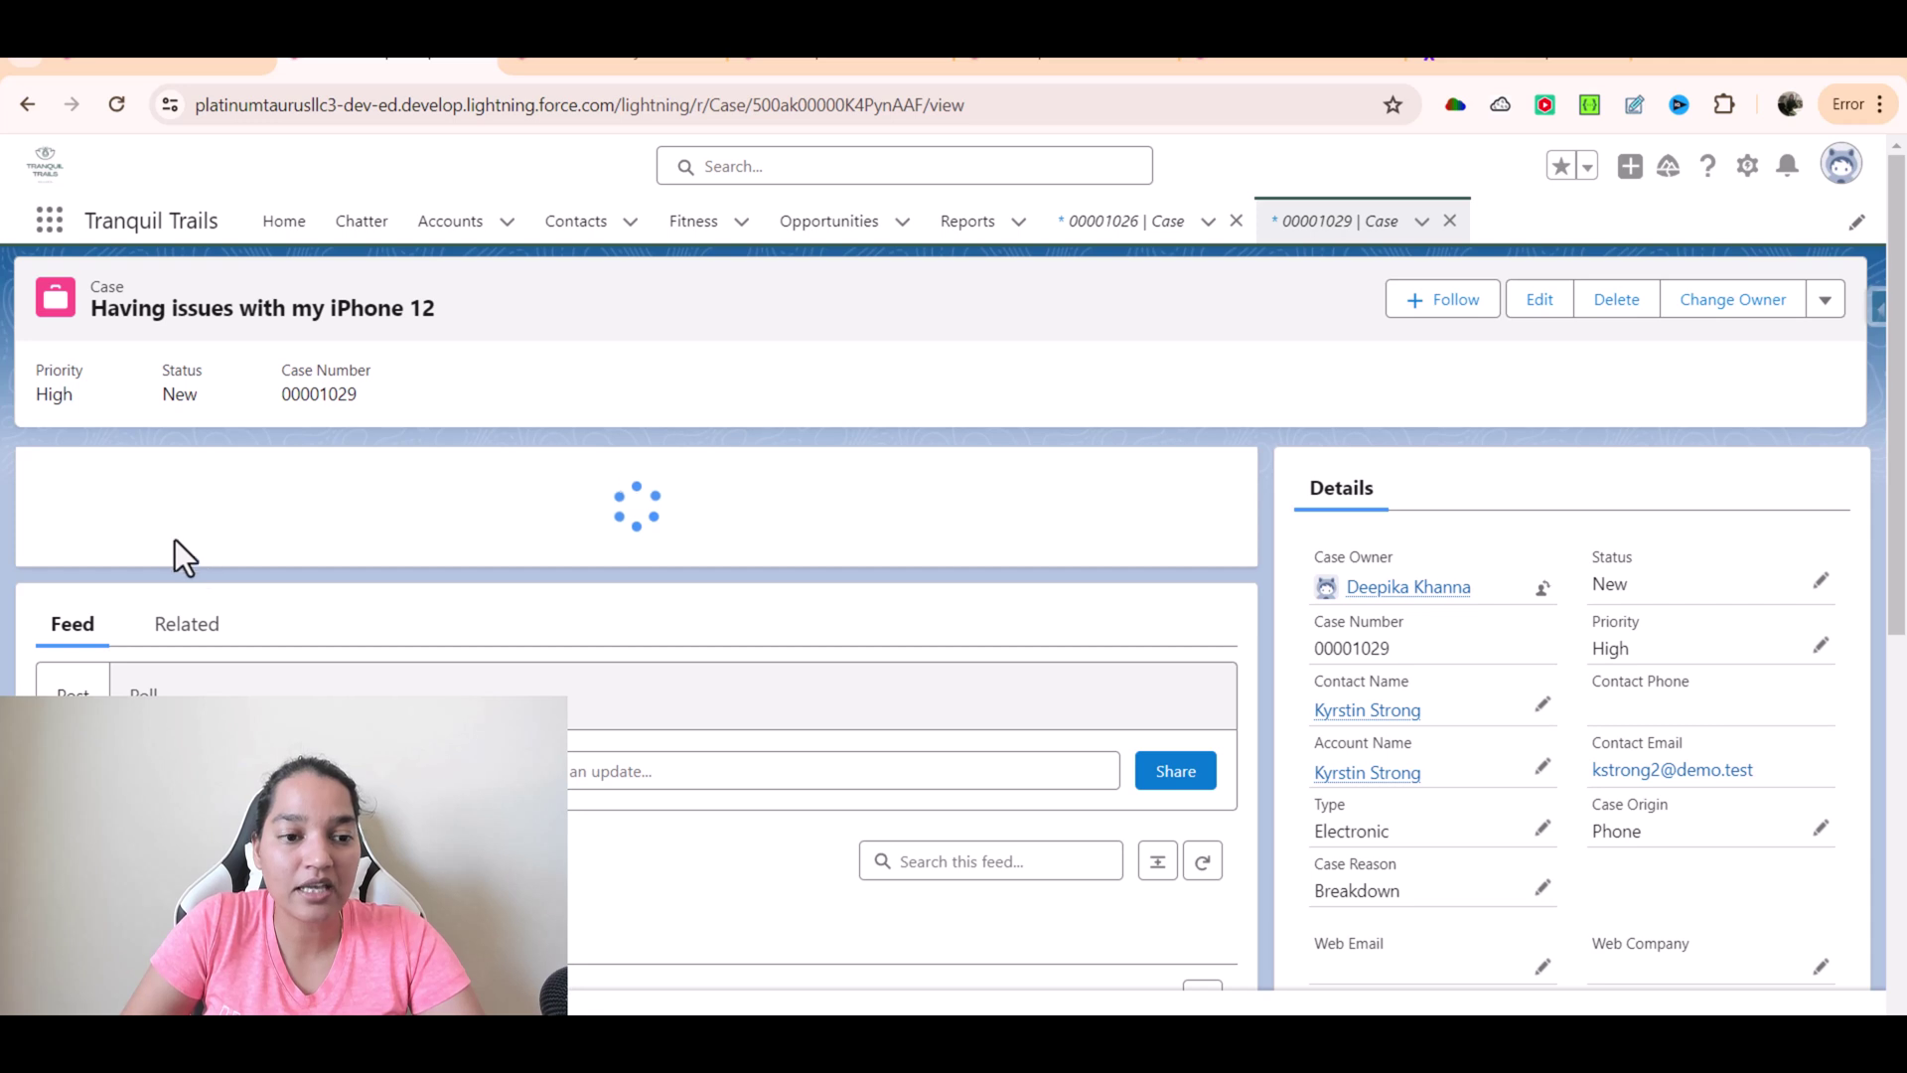
{"action": "left_click_drag", "start_coordinate": [70, 537], "coordinate": [1067, 541]}
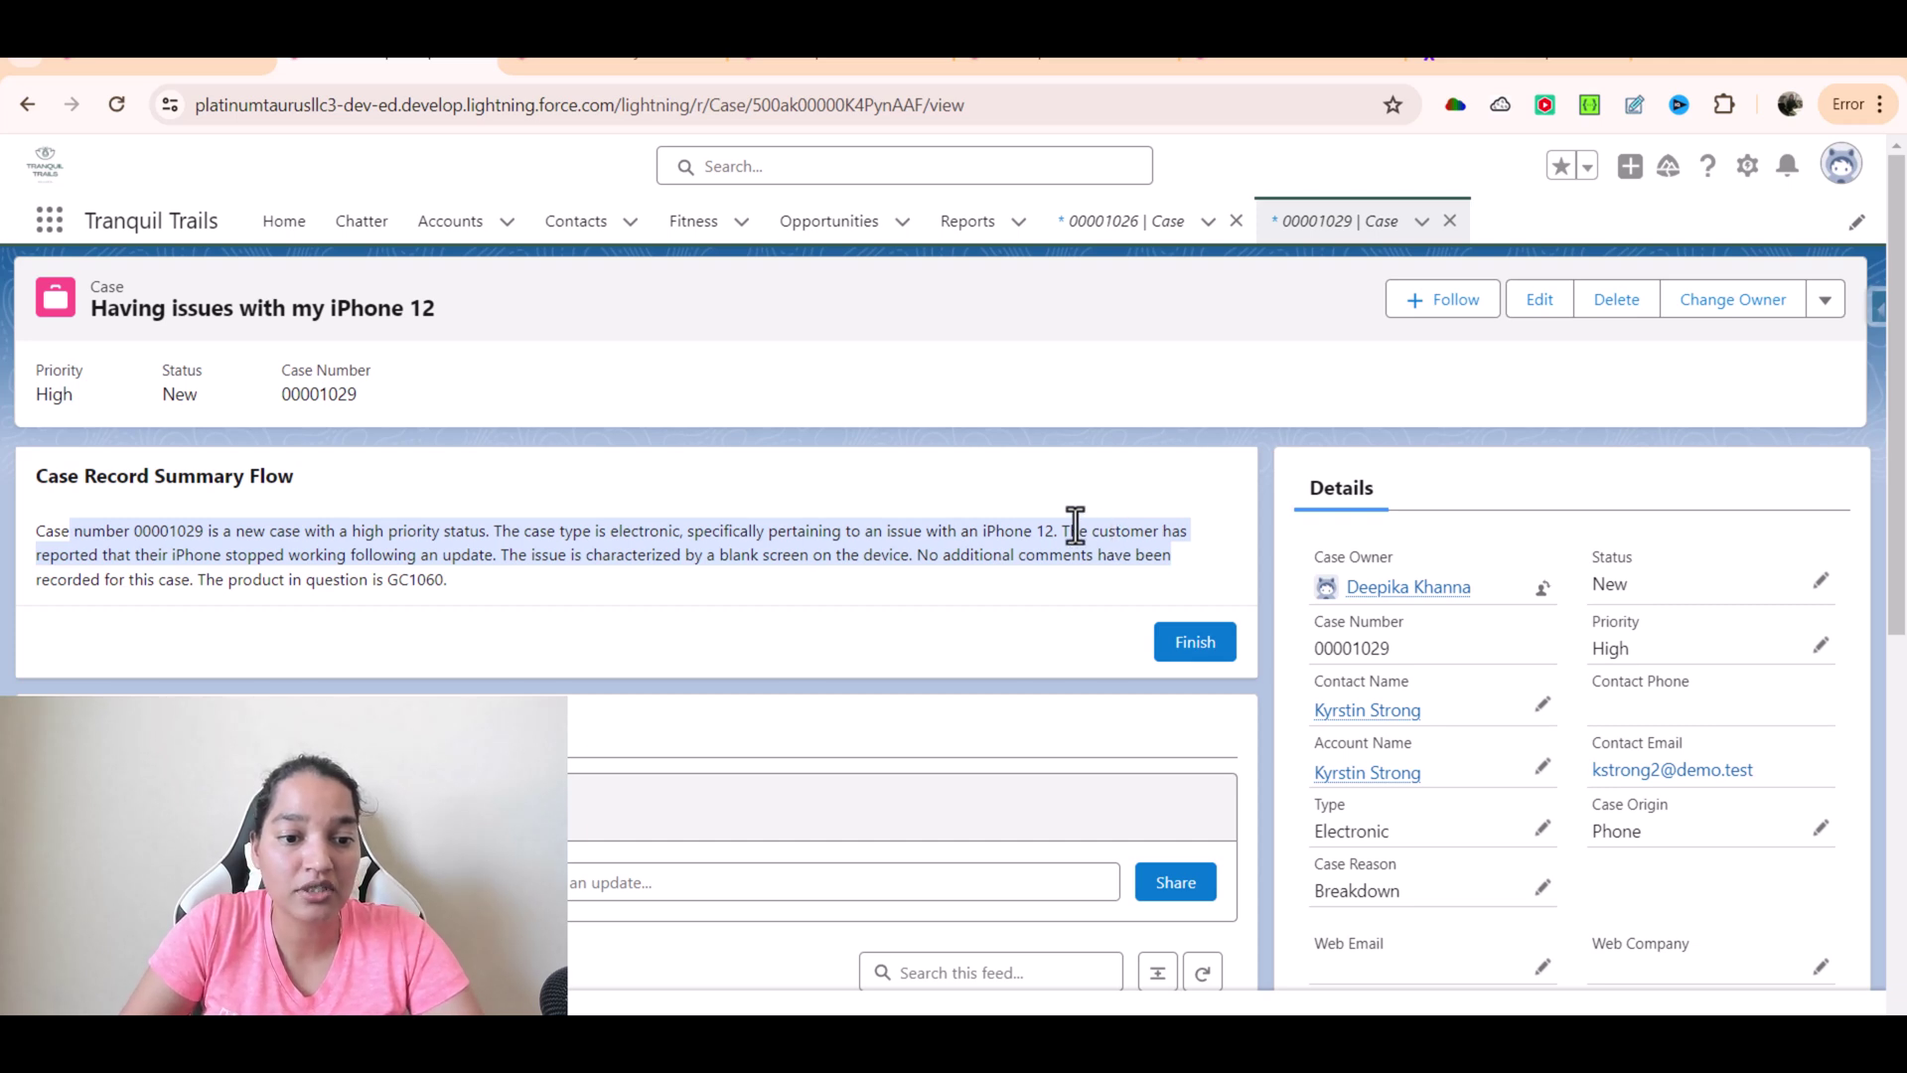
{"action": "left_click_drag", "start_coordinate": [467, 590], "coordinate": [2, 540]}
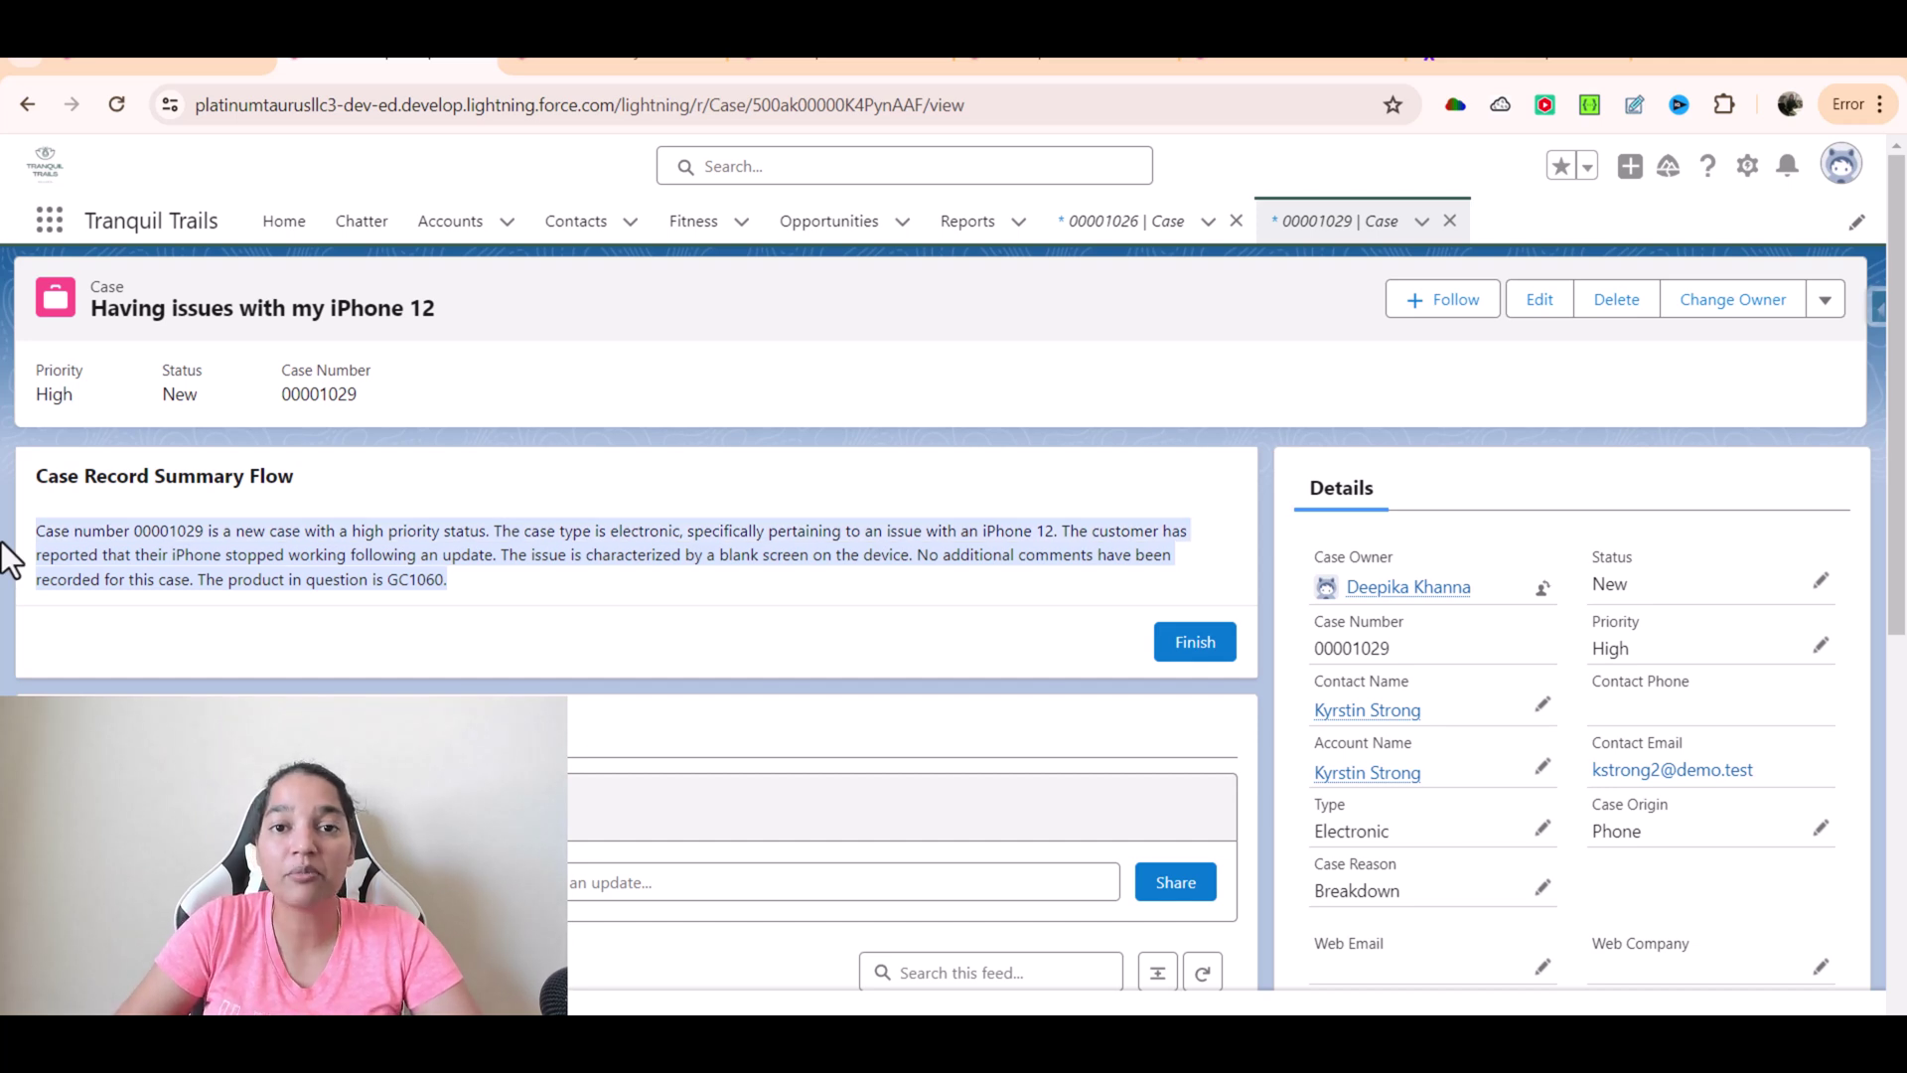